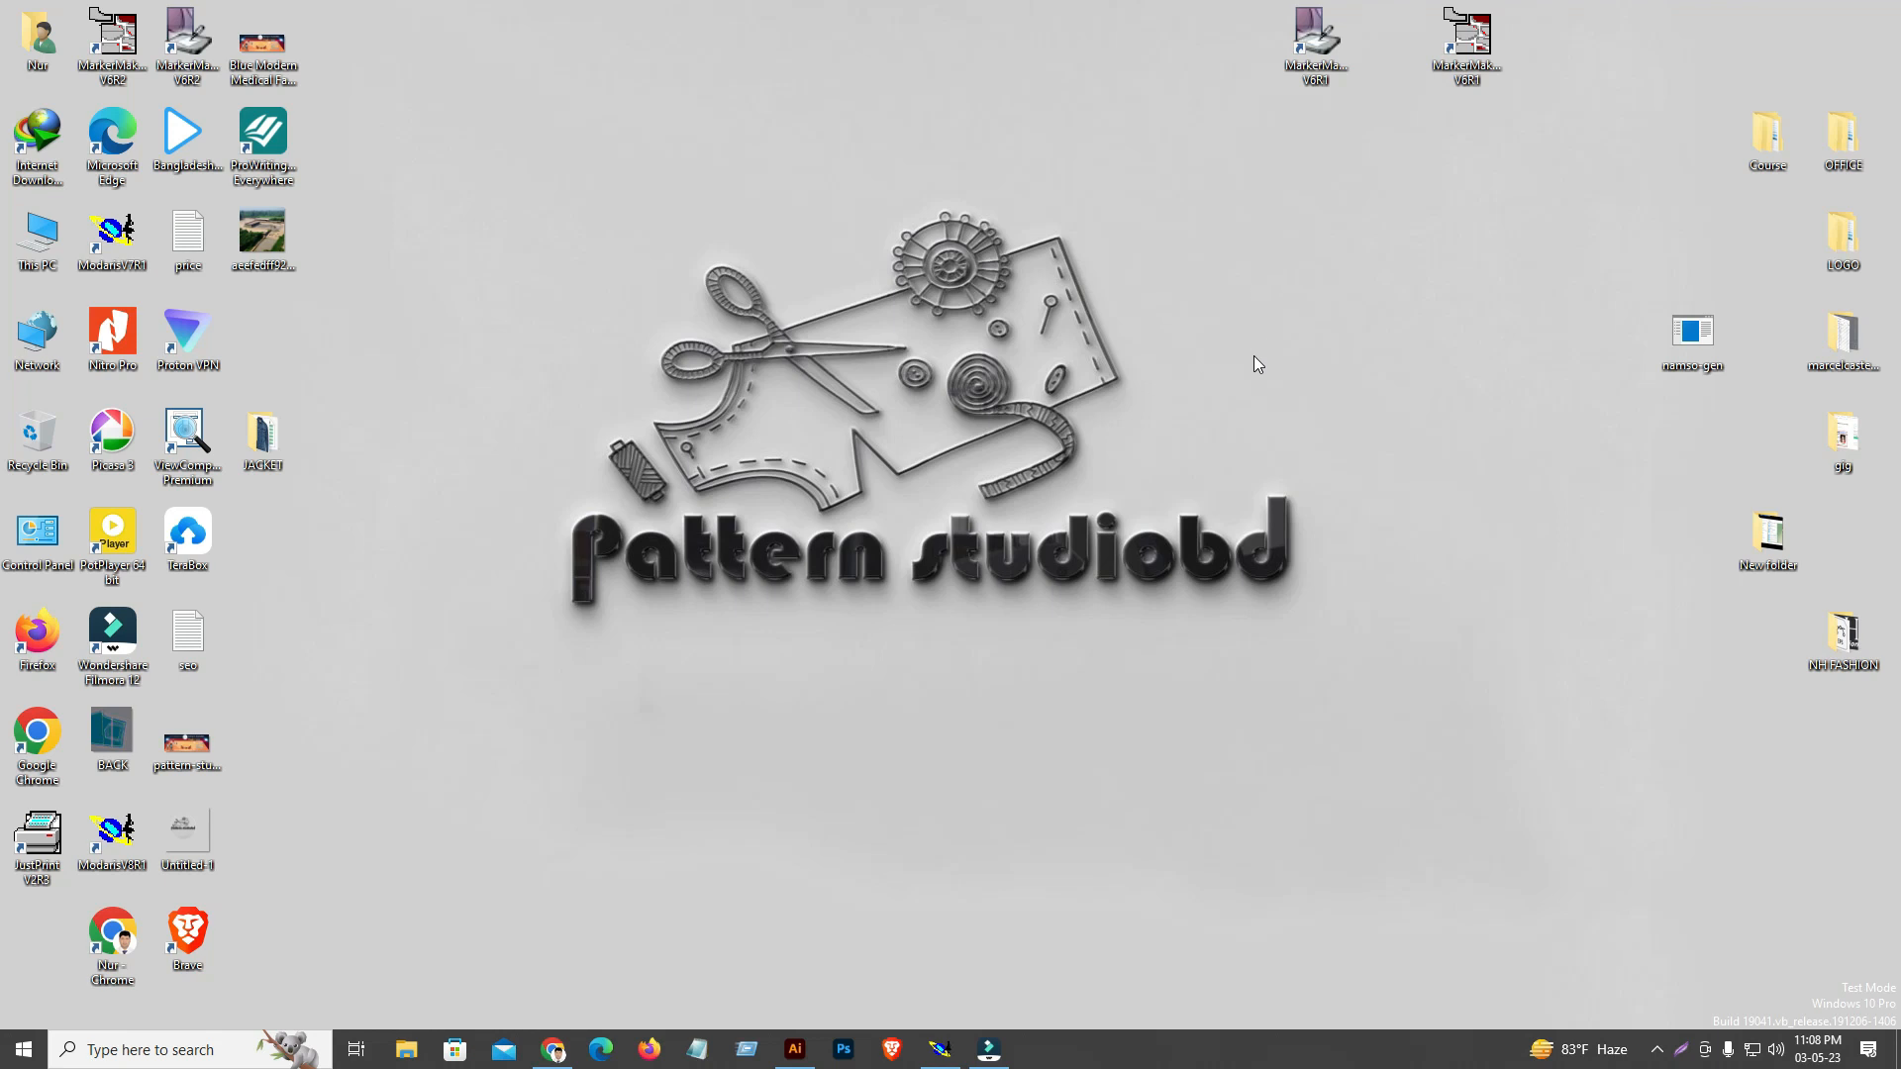
# Switch to the nh342834 model in Modaris, start creating a piece article and deactivate the variant visualisation
pyautogui.click(940, 1049)
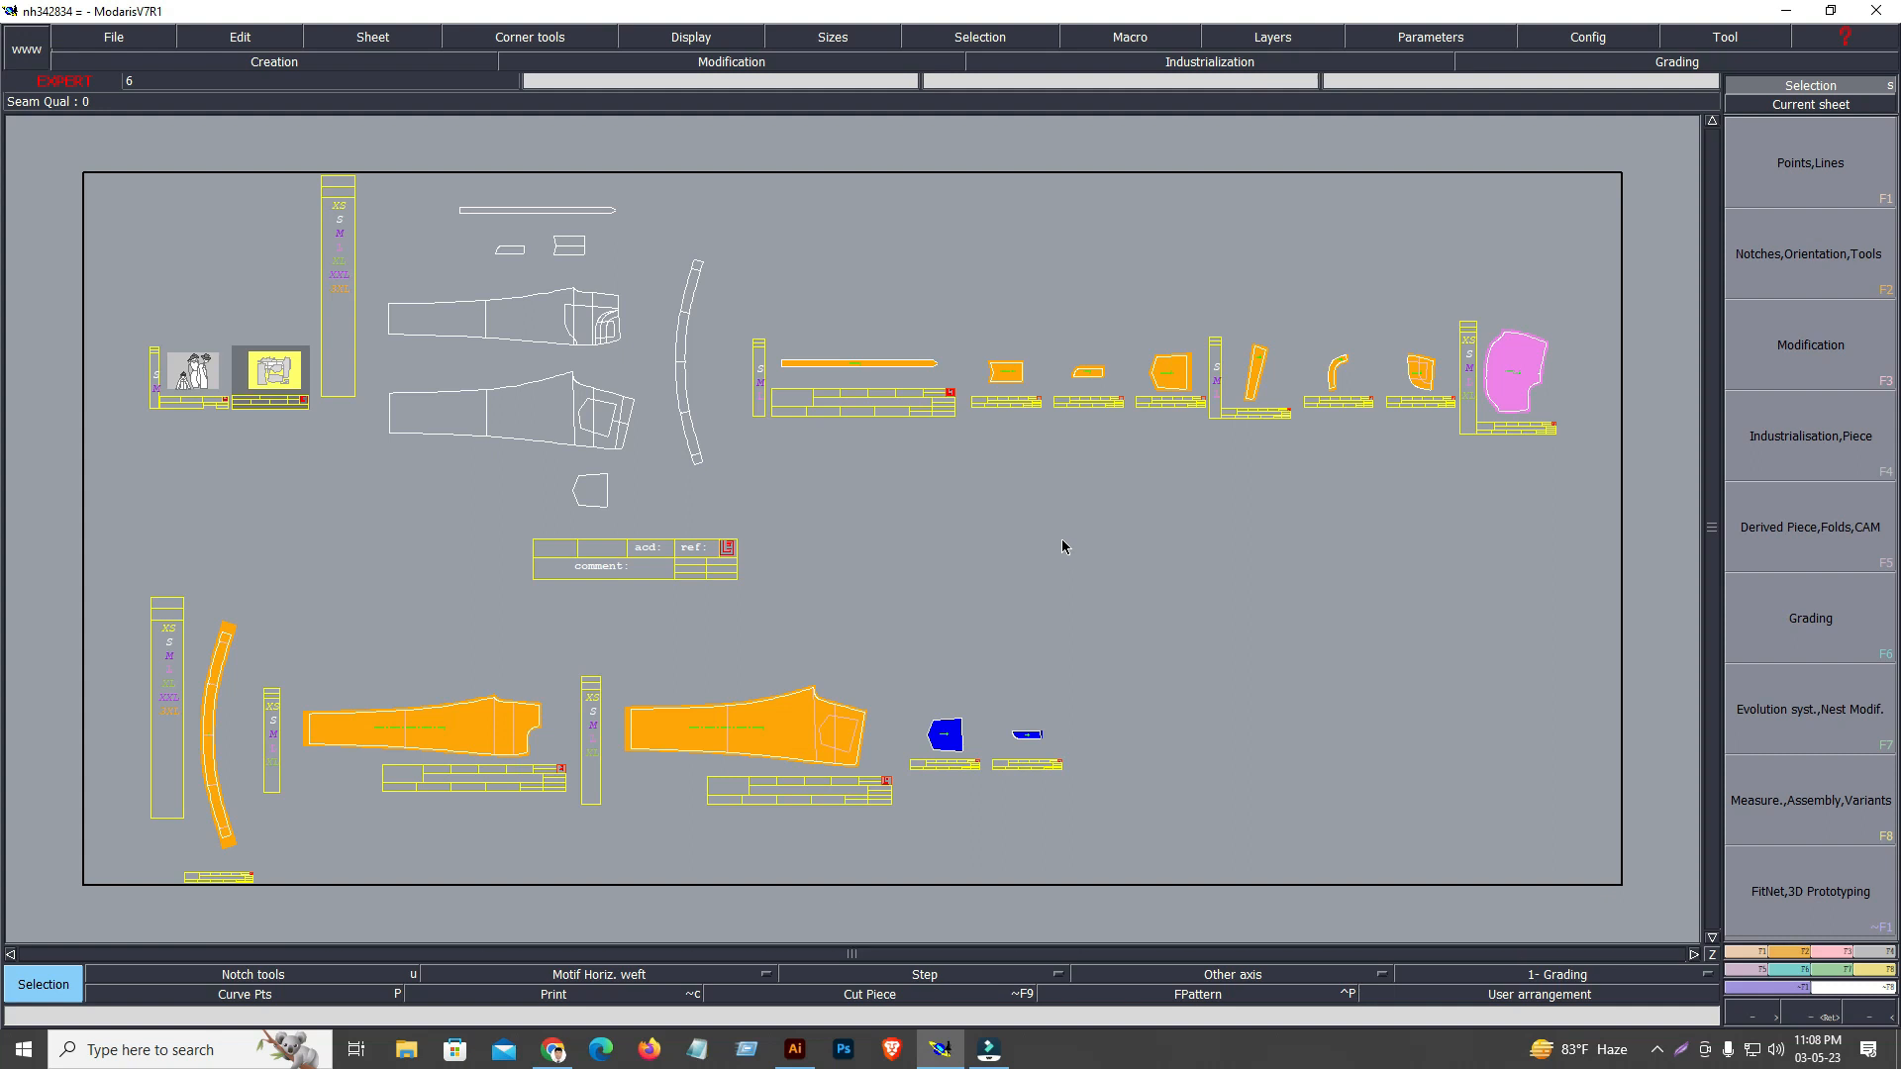
pyautogui.click(1830, 10)
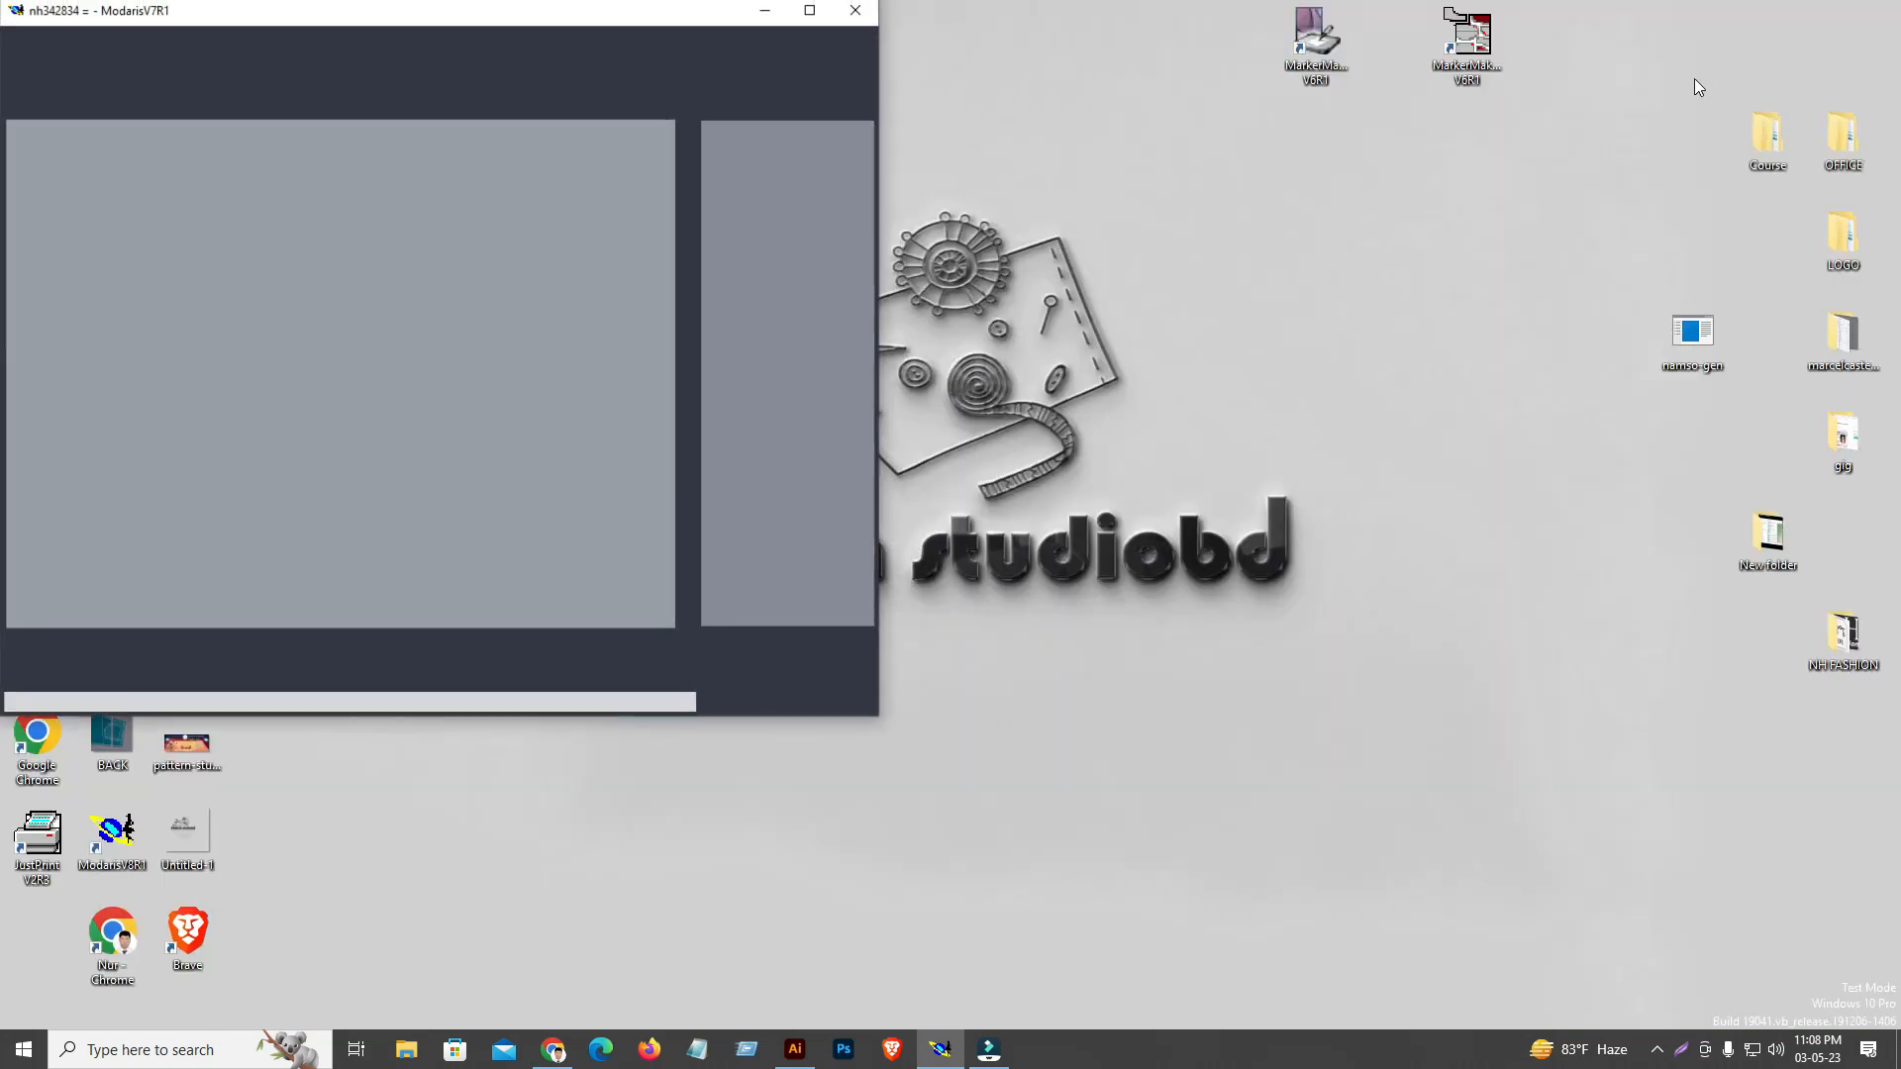
pyautogui.click(814, 10)
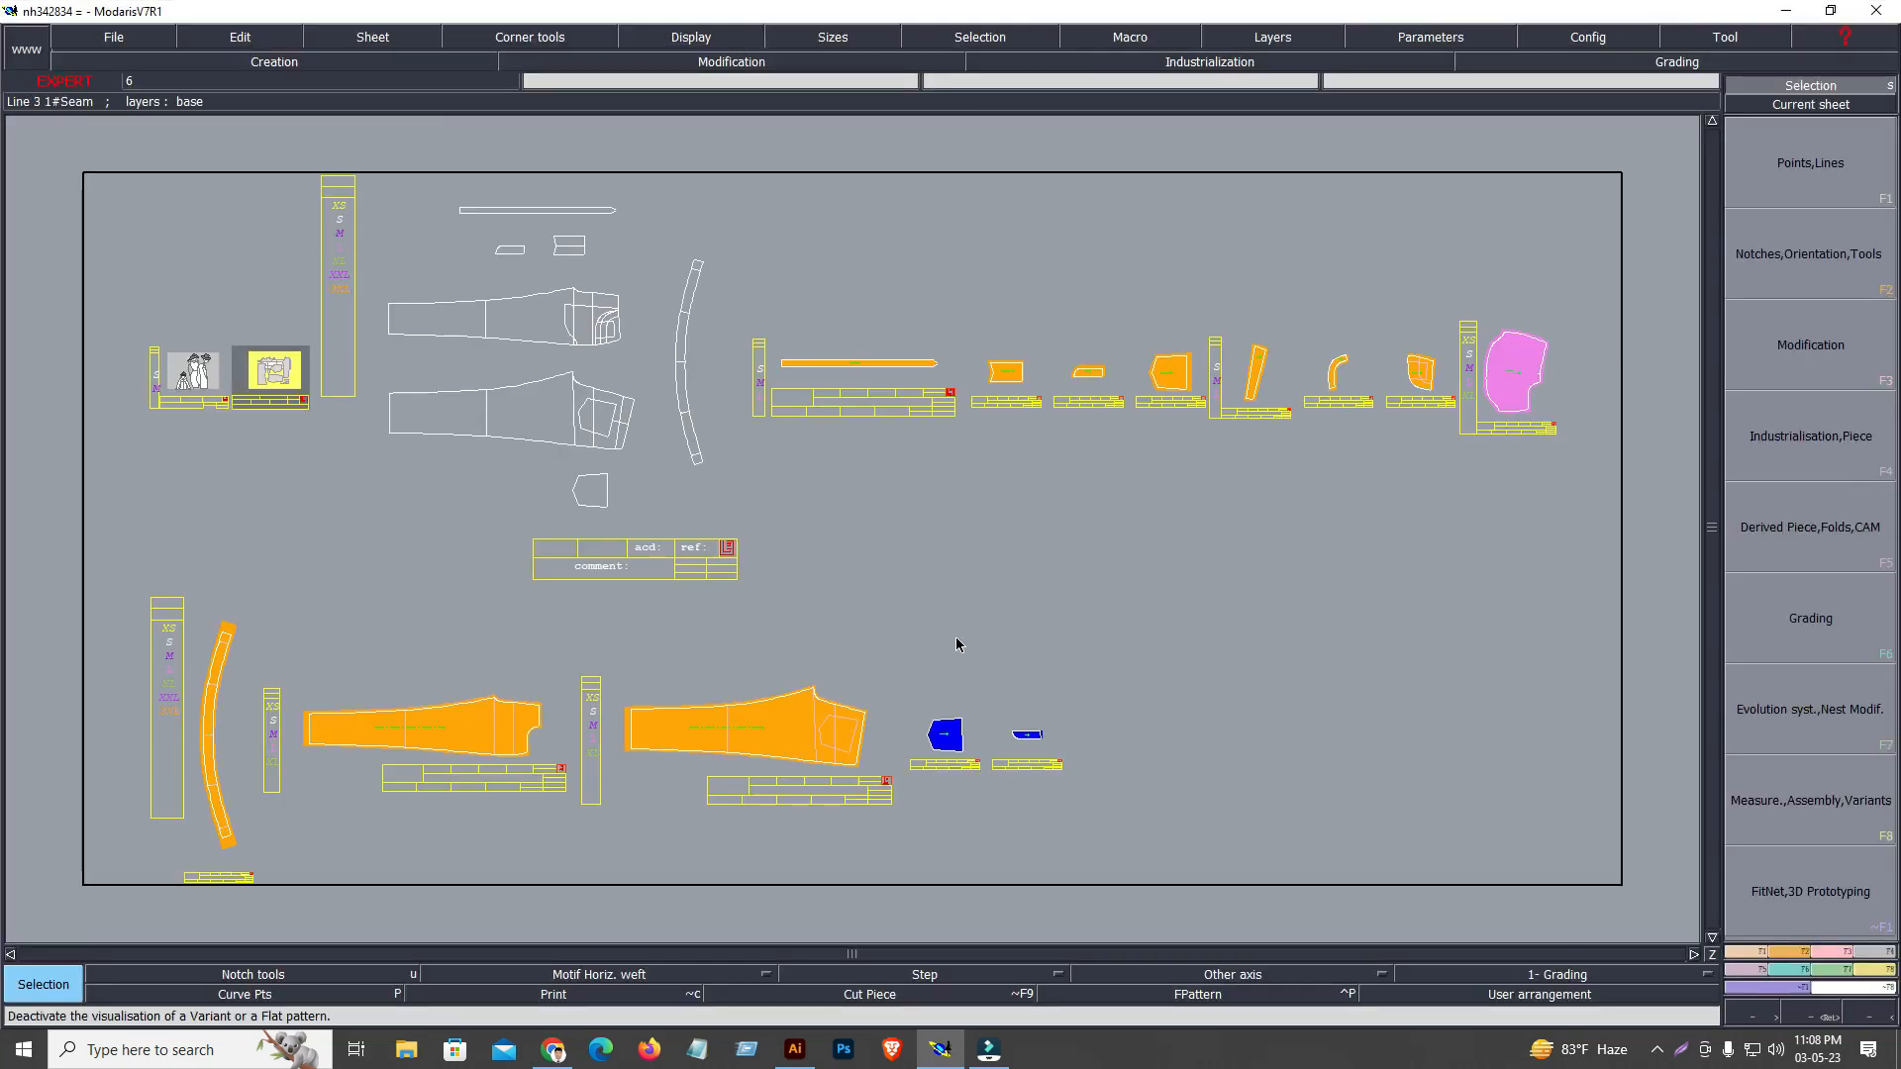
pyautogui.hotkey('ctrl', 'k')
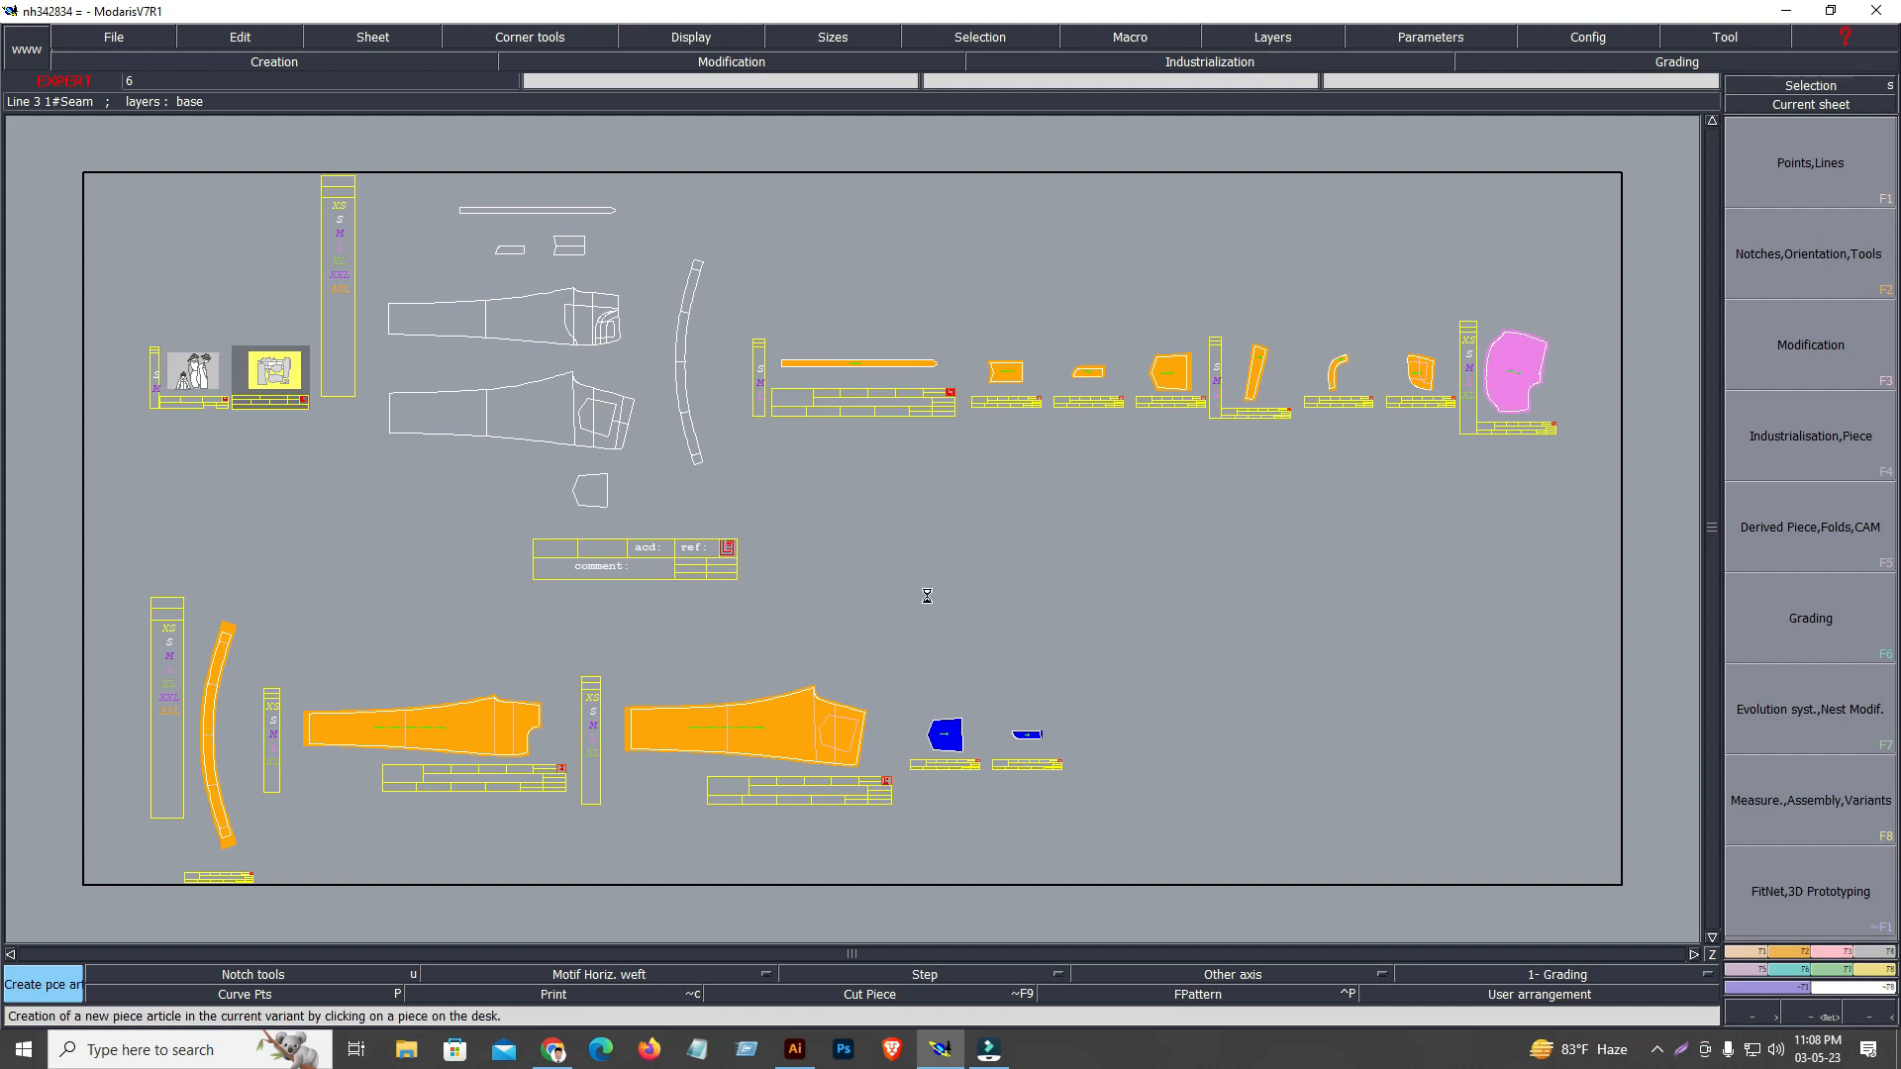
pyautogui.hotkey('ctrl', 'f')
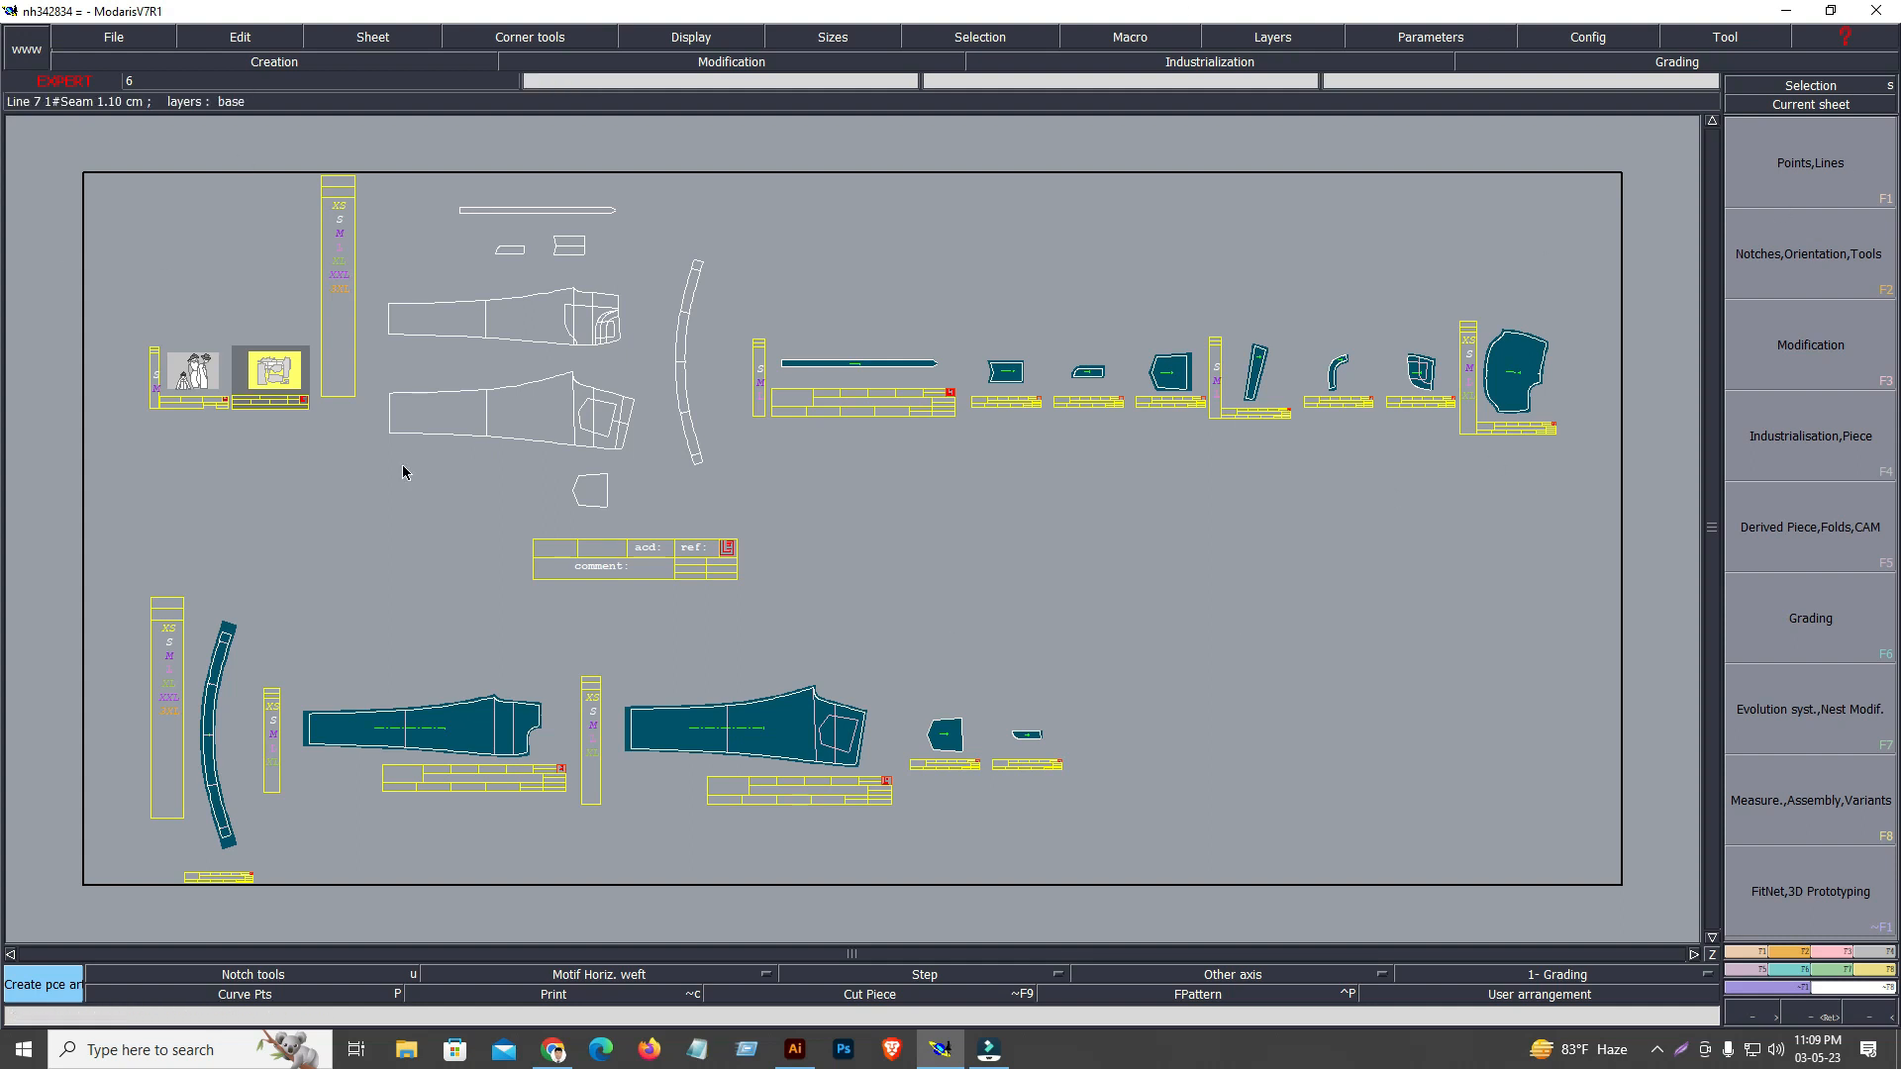
# Return to the desktop, refresh it and open drive SSD (D:) in File Explorer
pyautogui.click(1788, 11)
pyautogui.rightClick(981, 211)
pyautogui.click(1015, 265)
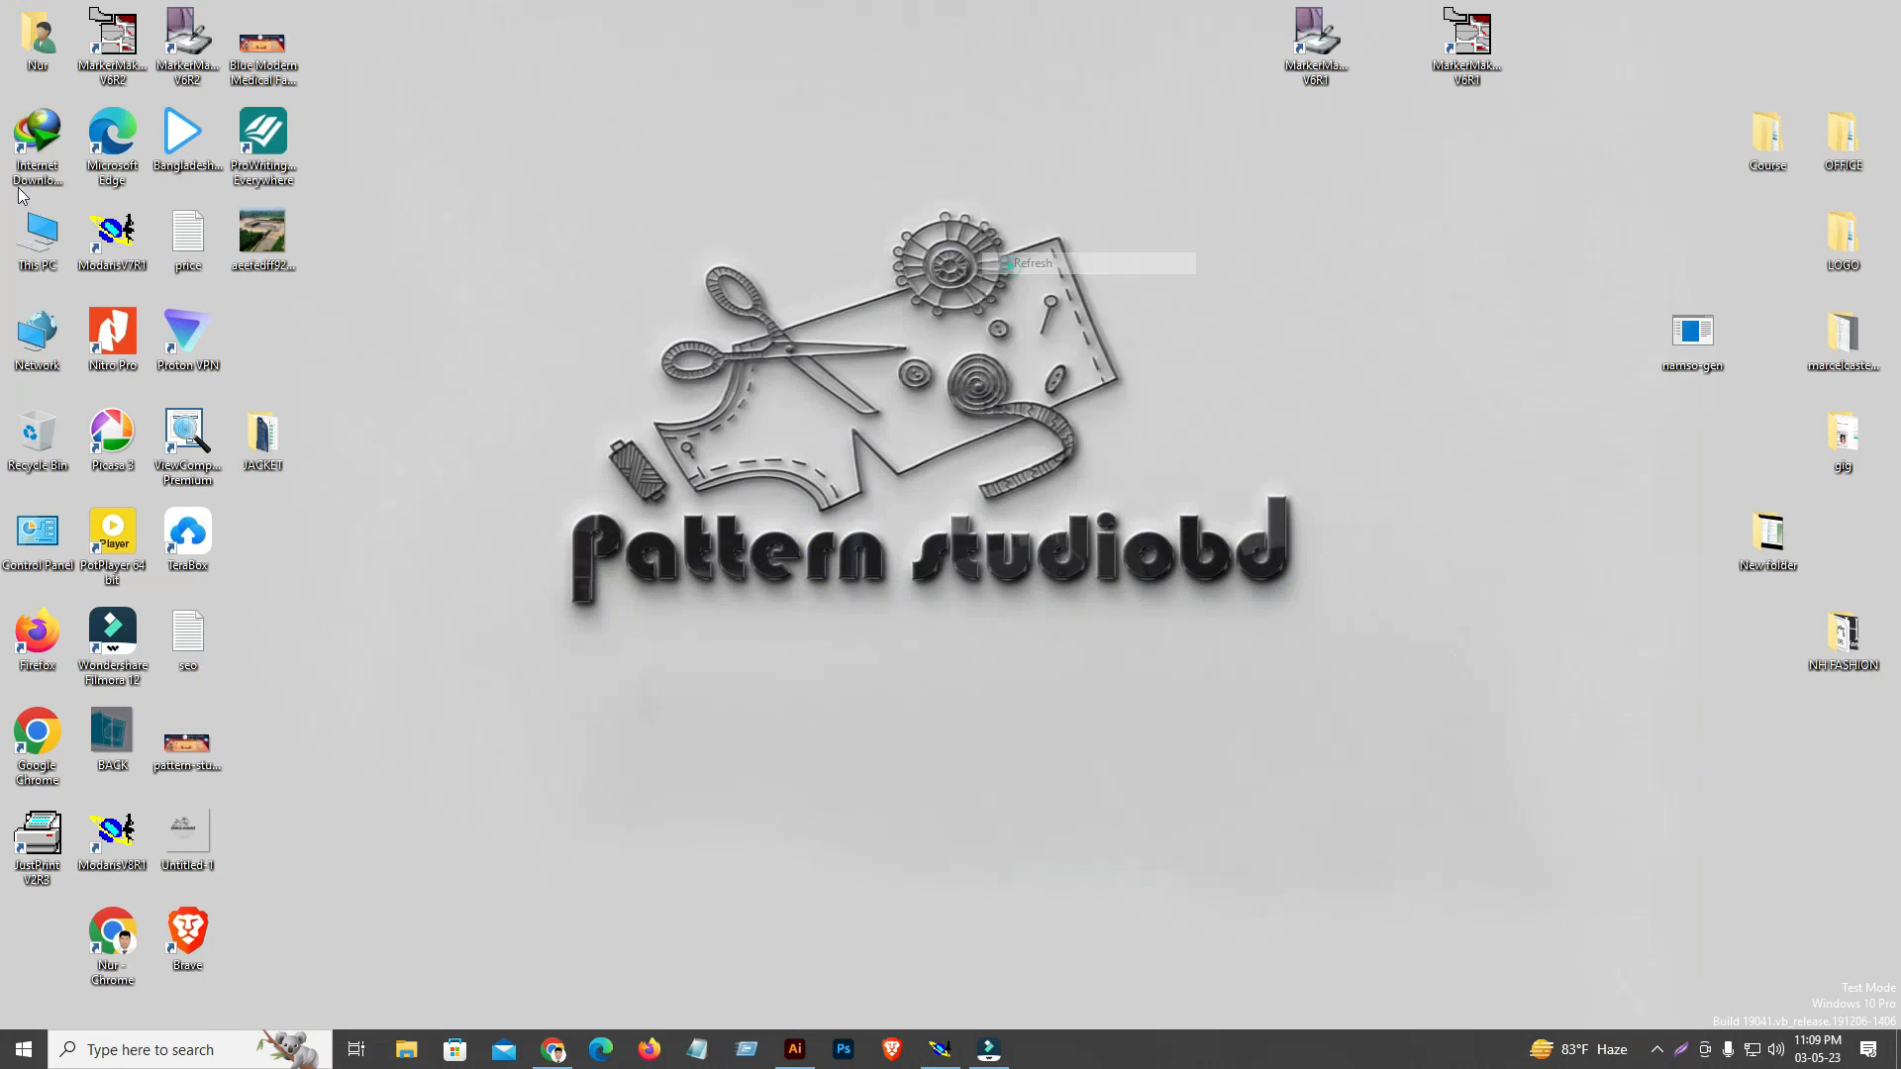
pyautogui.doubleClick(40, 238)
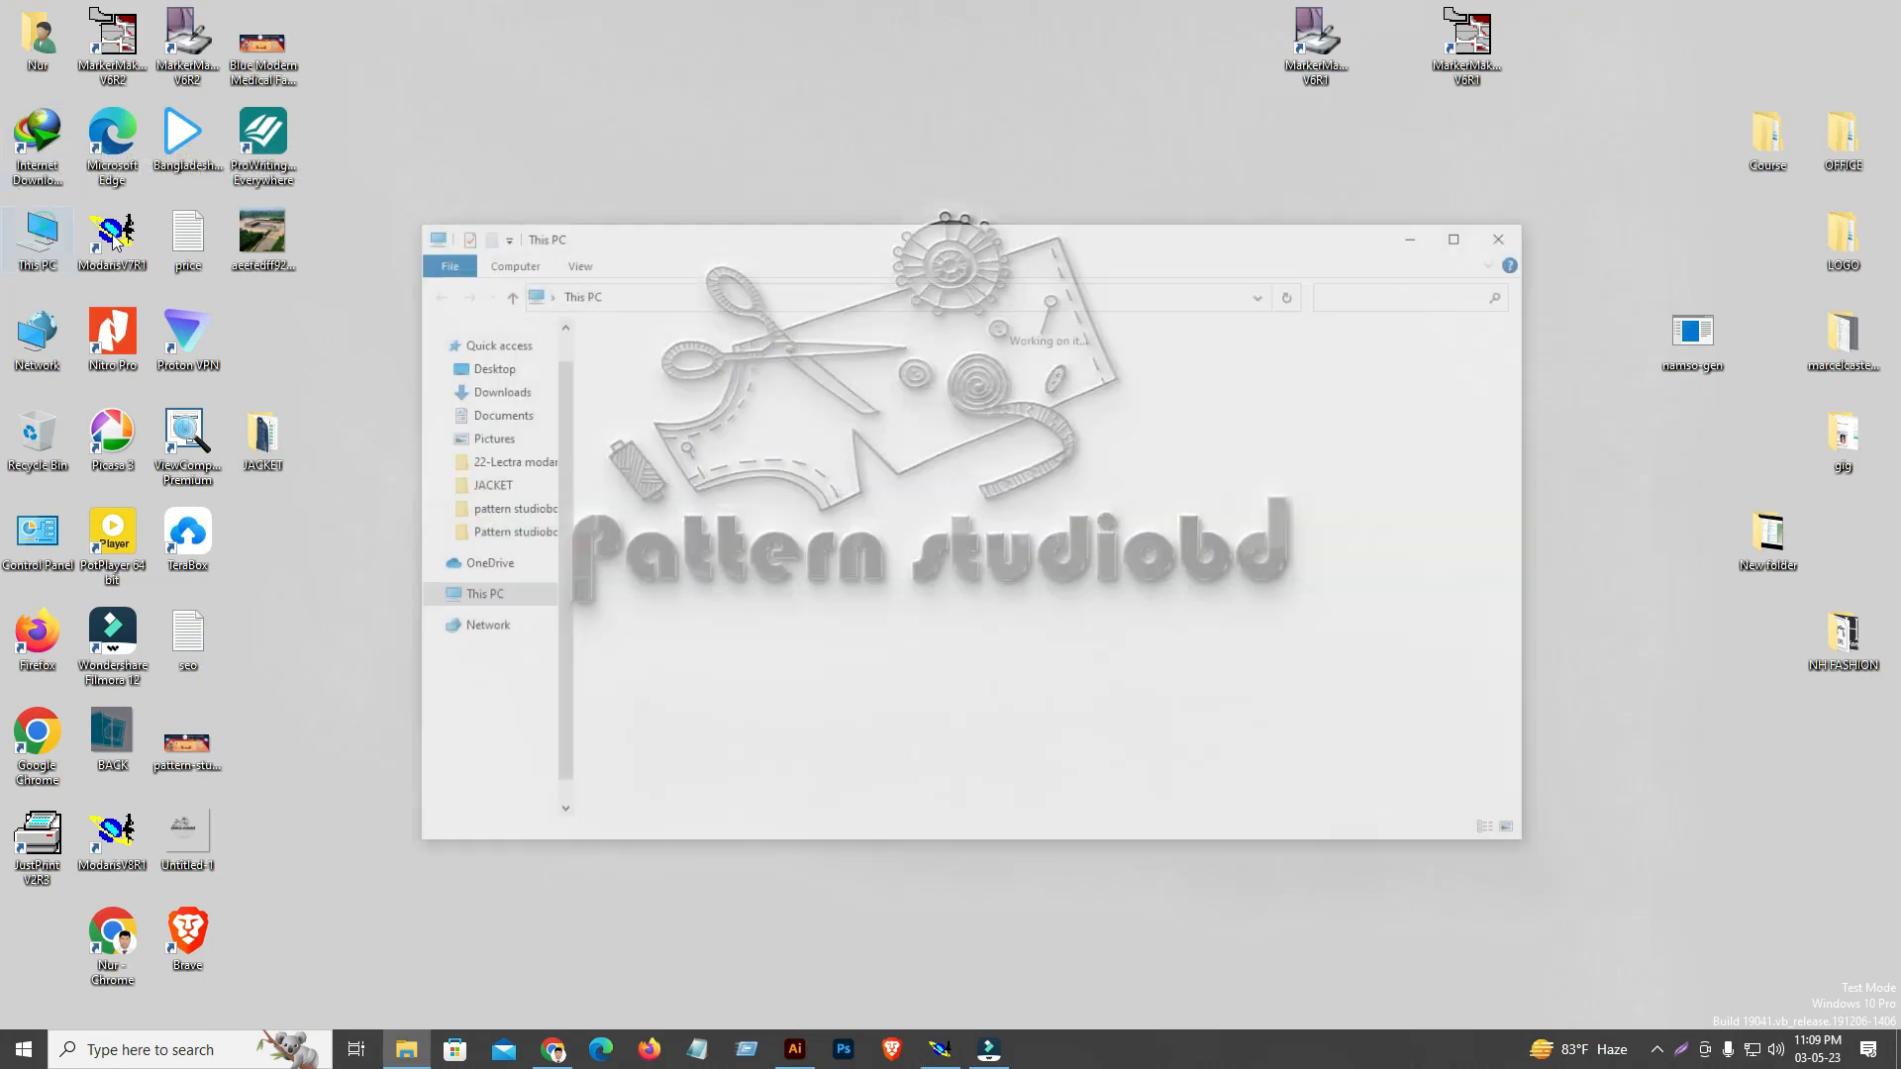
pyautogui.click(1257, 567)
pyautogui.doubleClick(1257, 567)
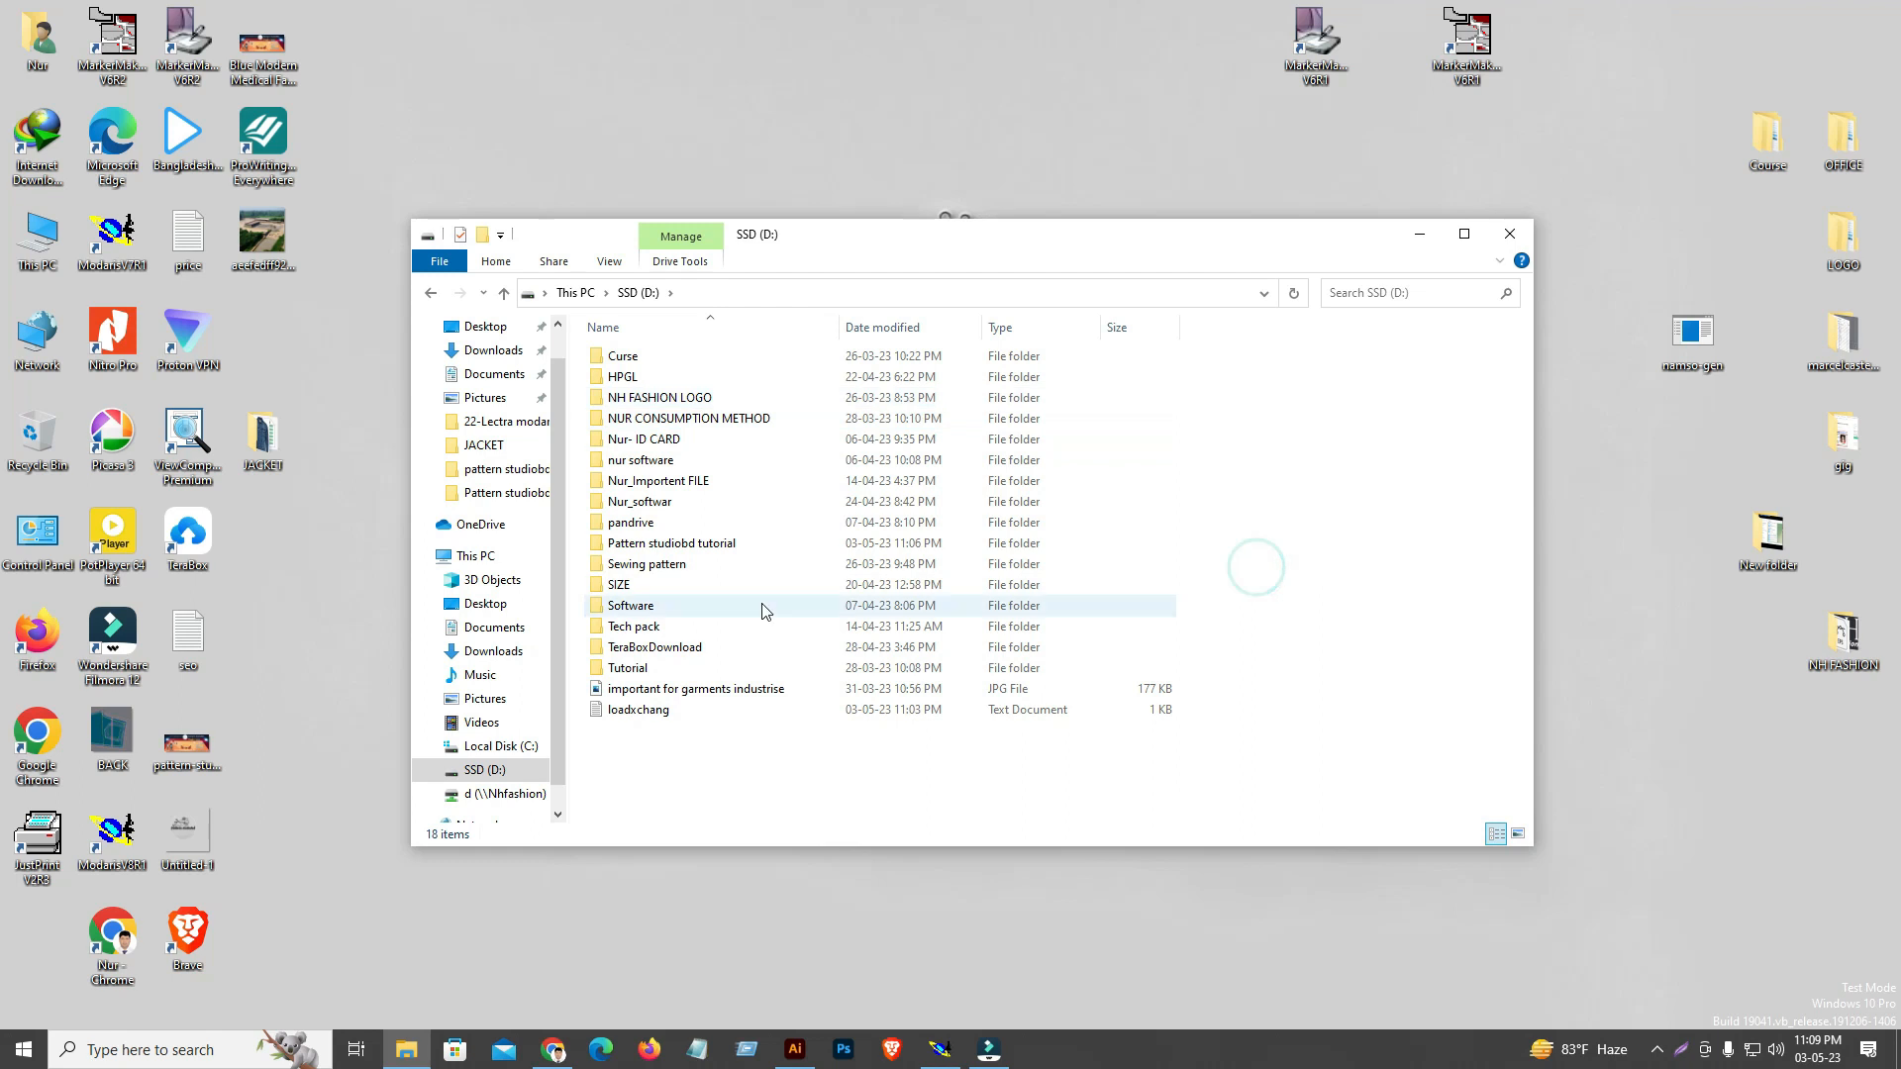
pyautogui.click(722, 545)
pyautogui.doubleClick(723, 546)
pyautogui.scroll(-3, 896, 535)
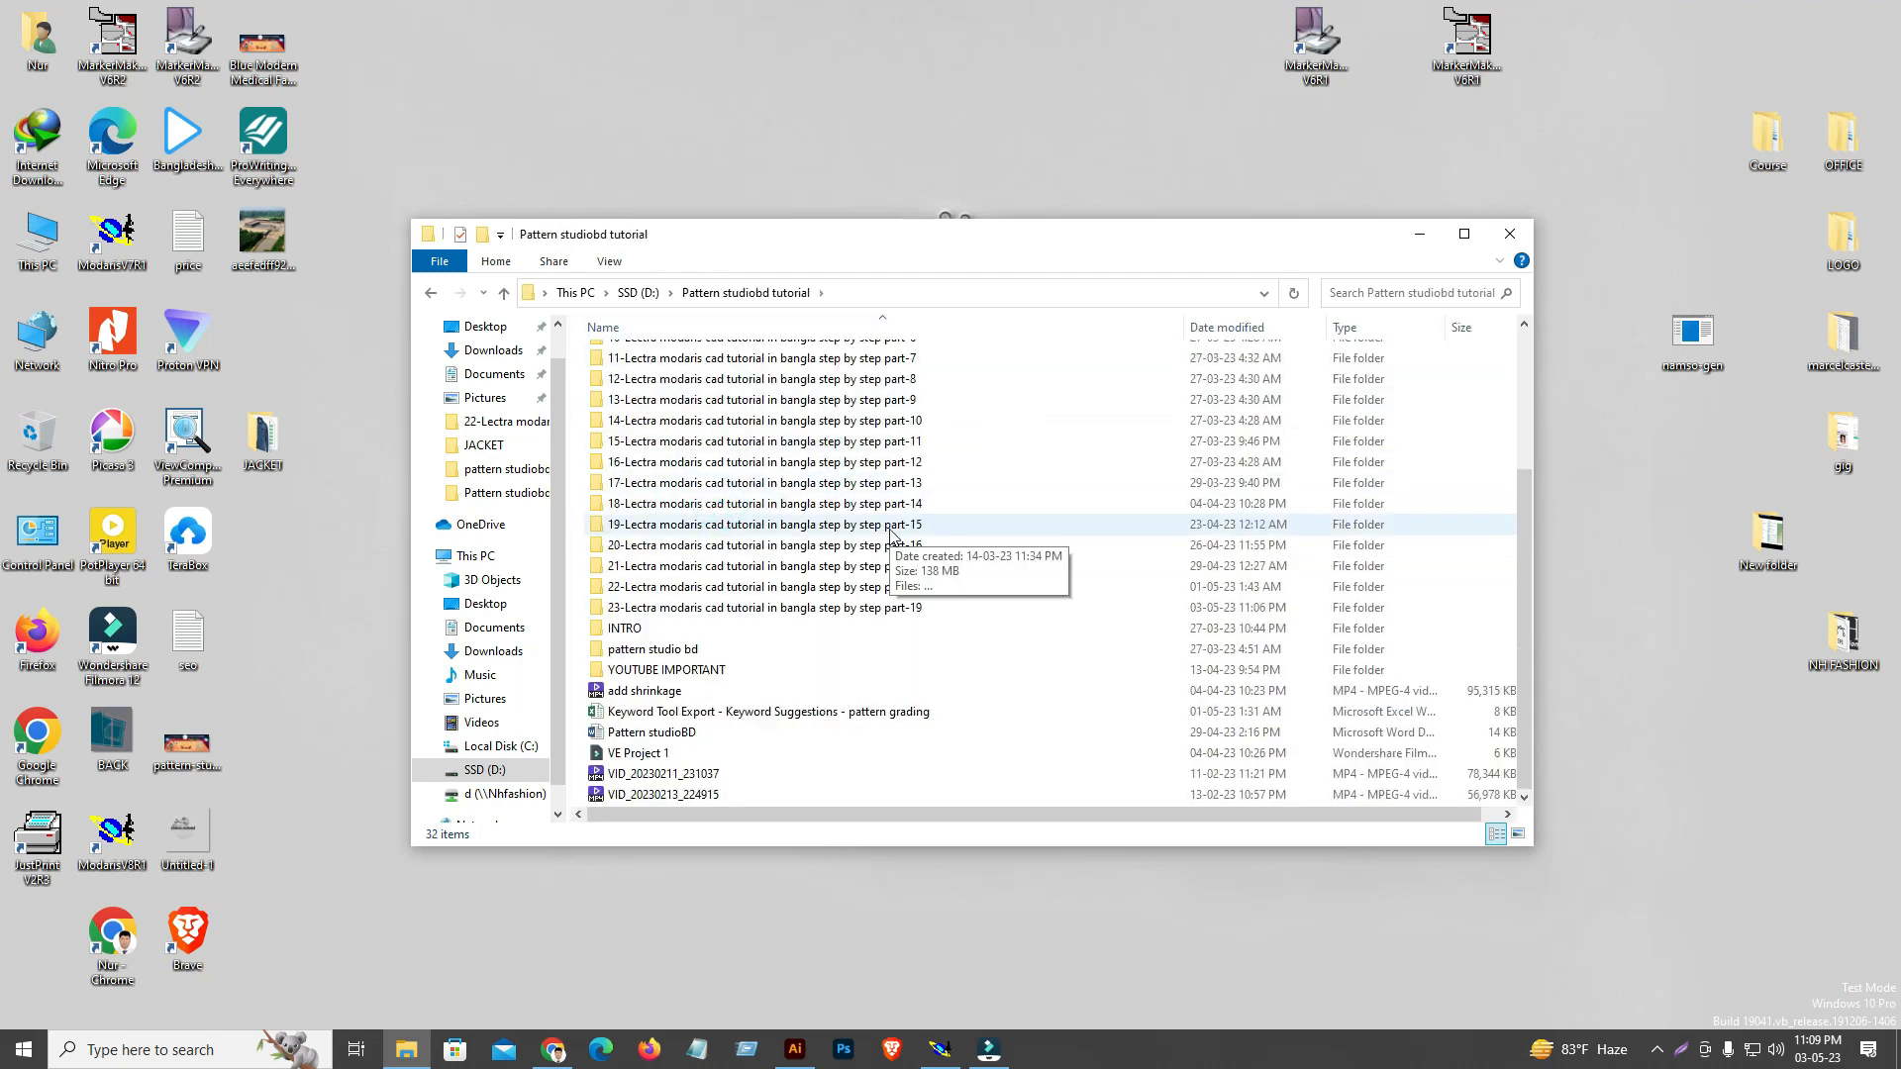
pyautogui.scroll(3, 896, 534)
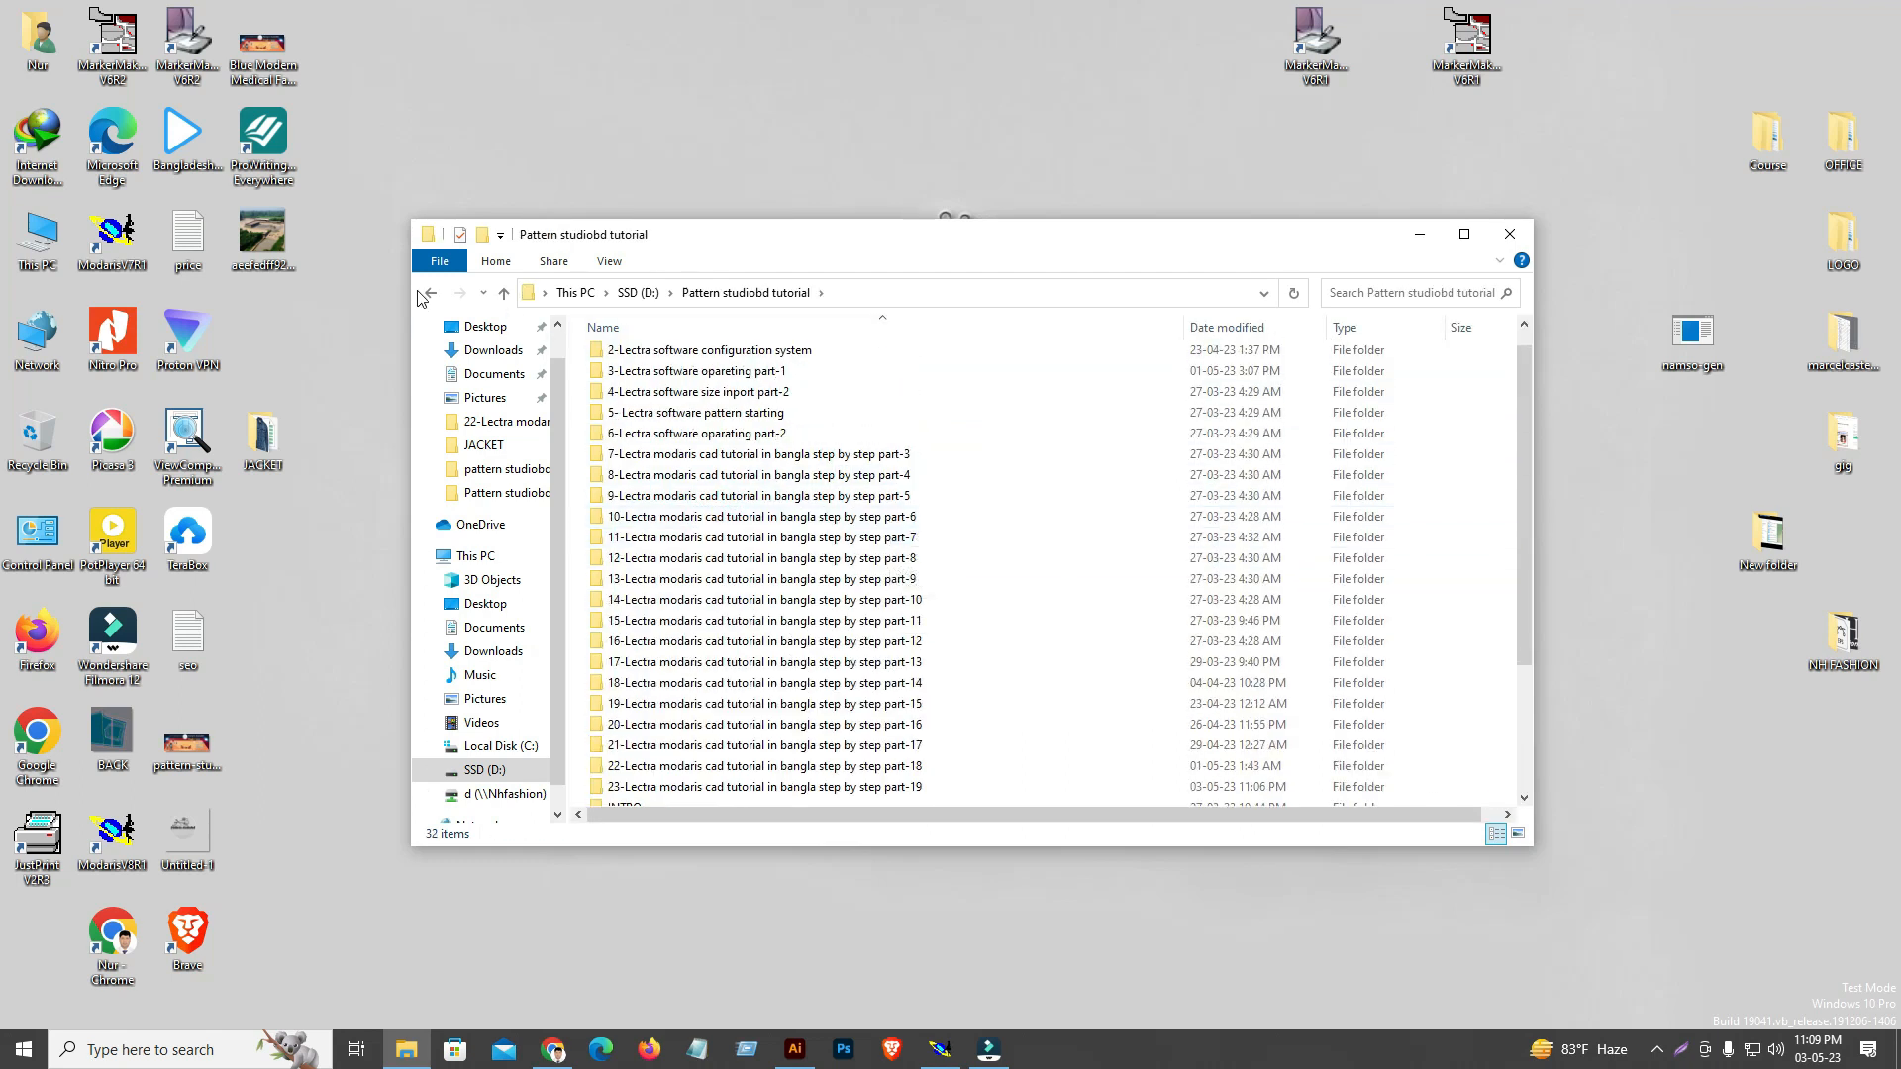
pyautogui.click(429, 293)
# Open the NH-342834 folder inside Curse and PATTERN to show the model's files
pyautogui.doubleClick(674, 356)
pyautogui.doubleClick(614, 356)
pyautogui.doubleClick(645, 382)
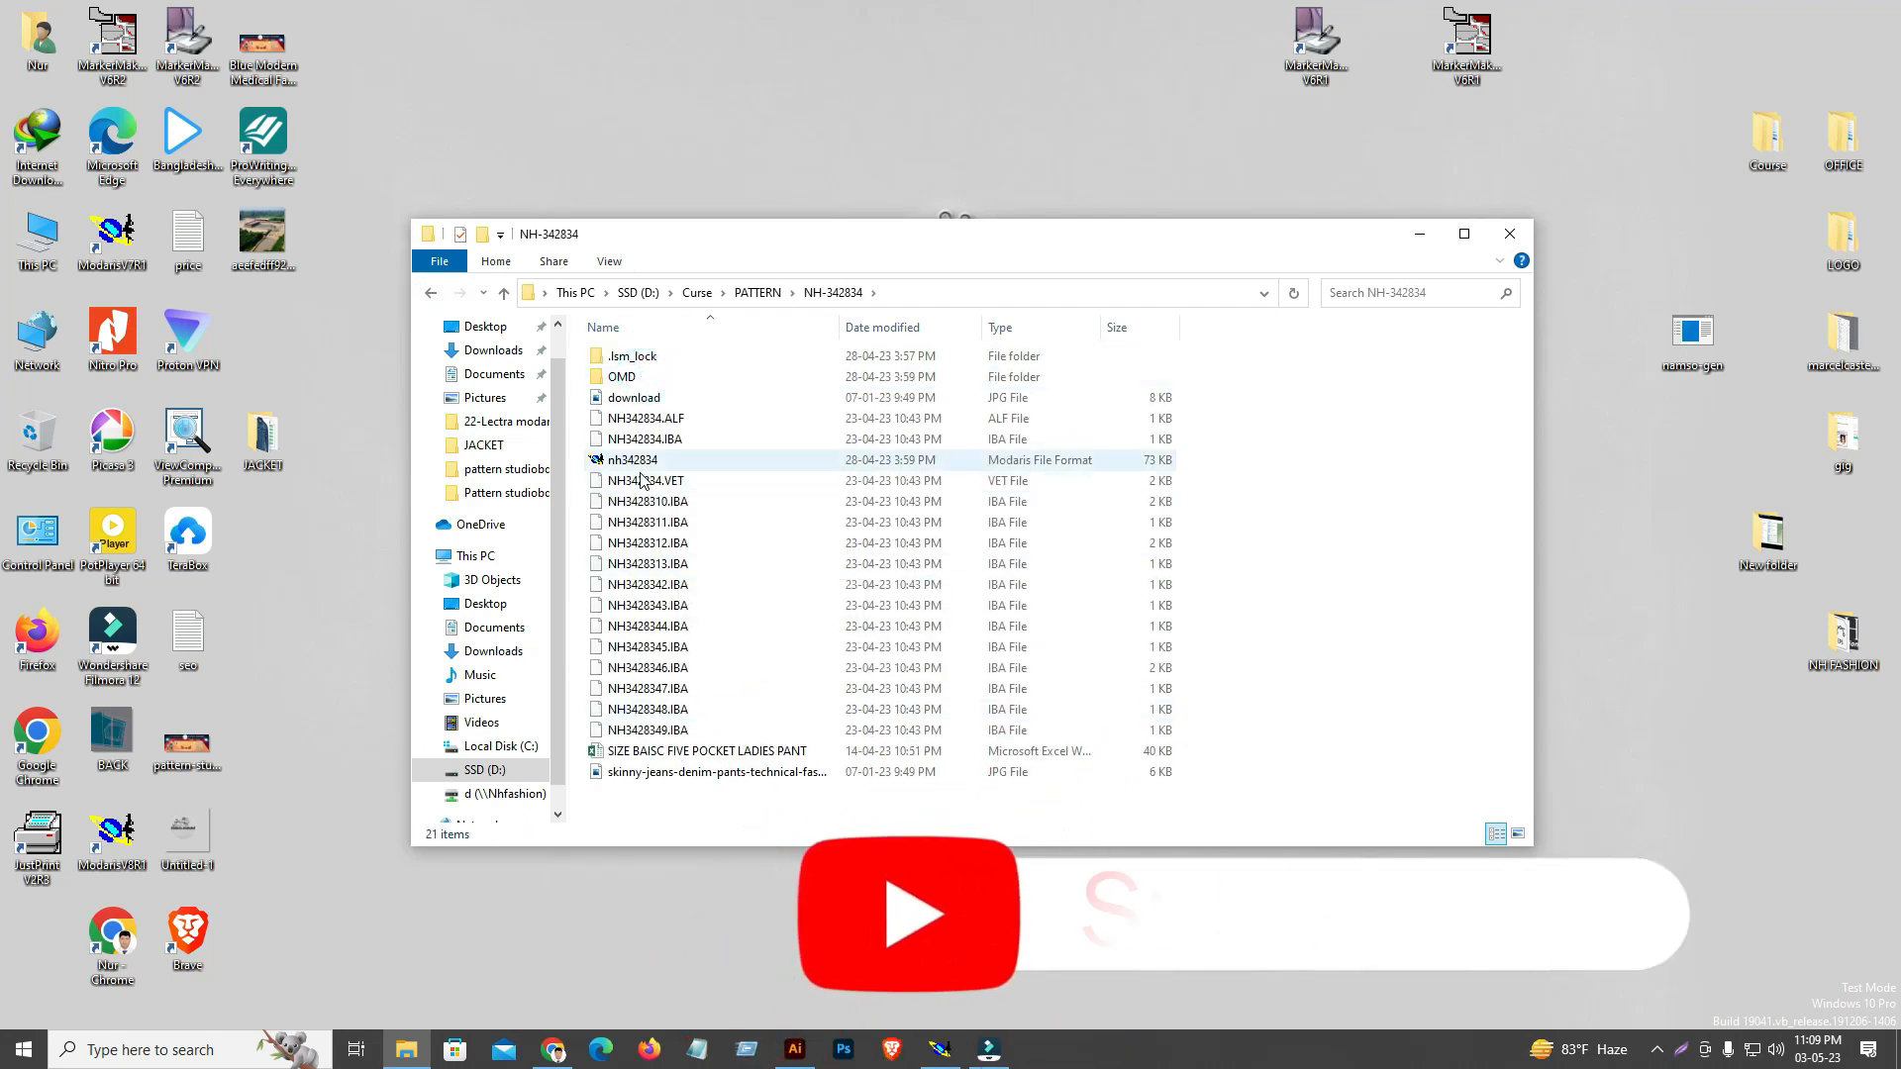
# Switch back to Modaris, view the NH342834 variant's pieces in their own window and close it
pyautogui.click(933, 1061)
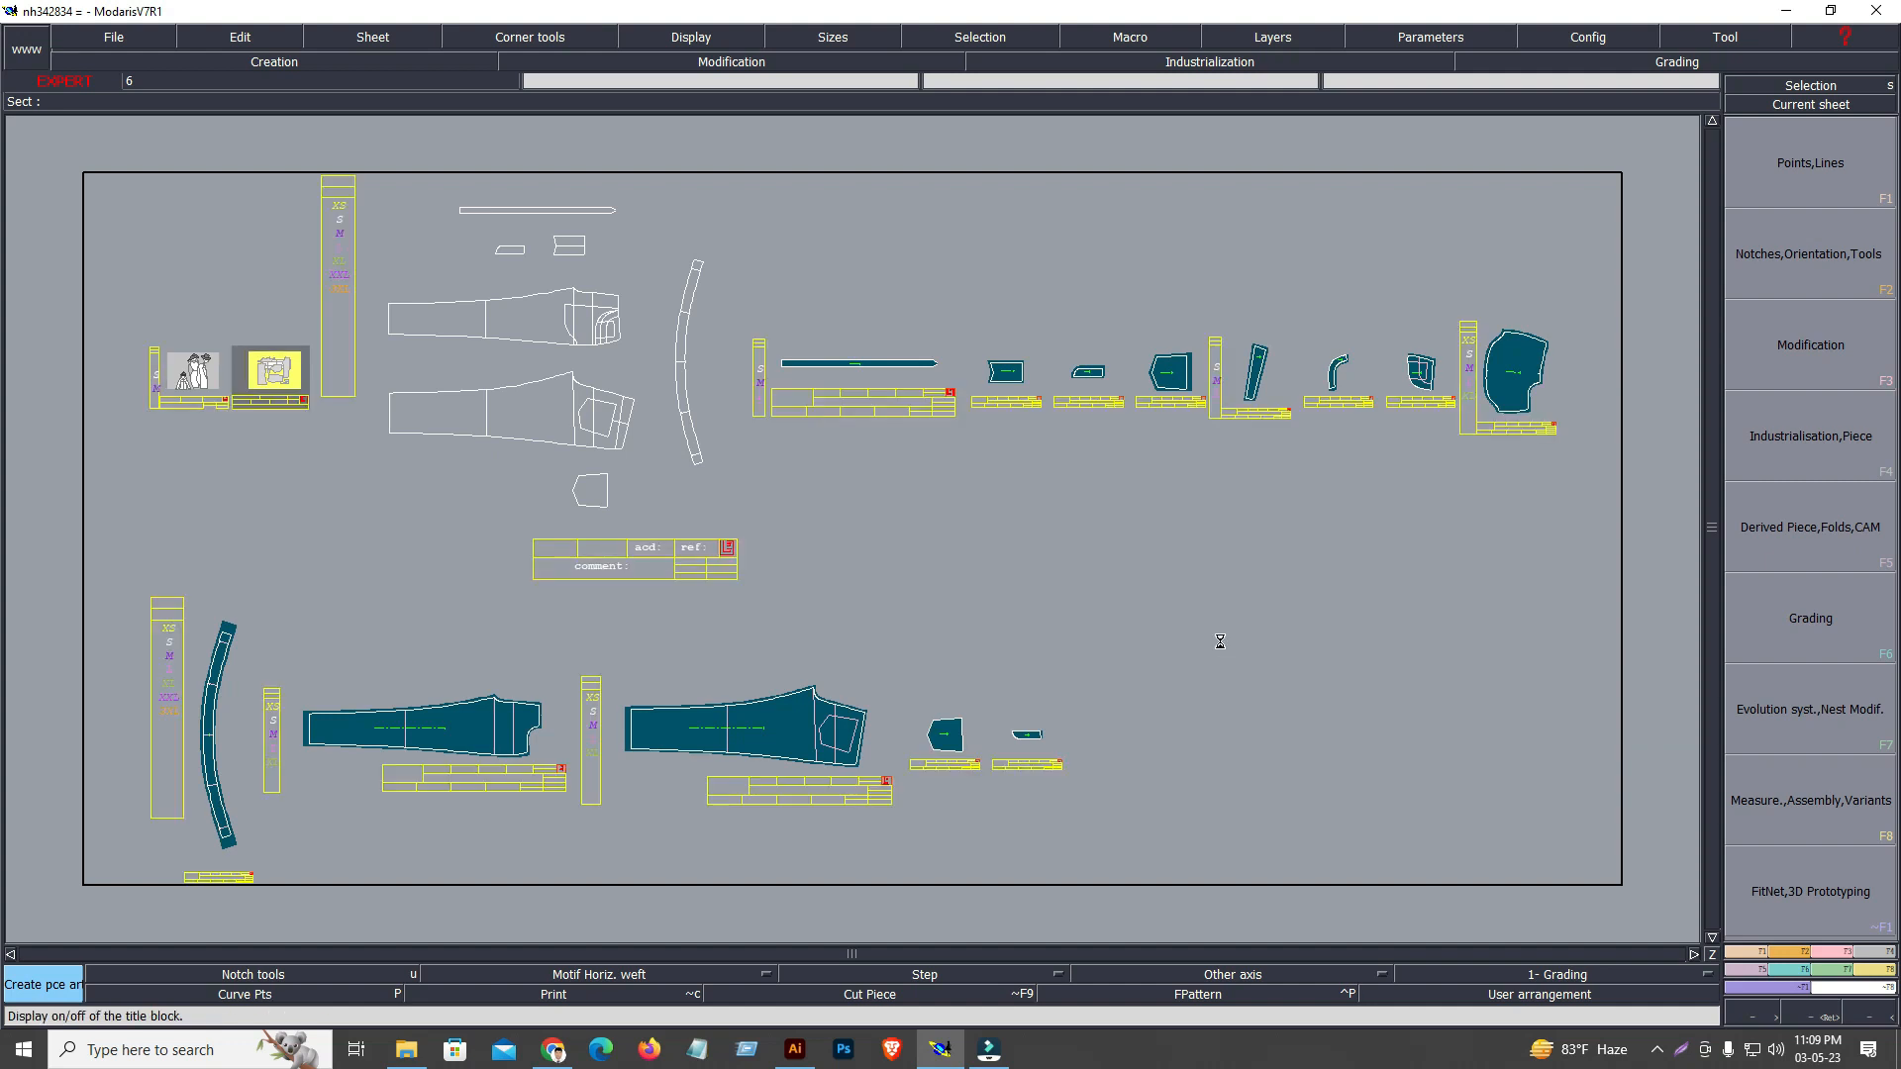
pyautogui.click(268, 377)
pyautogui.click(1537, 10)
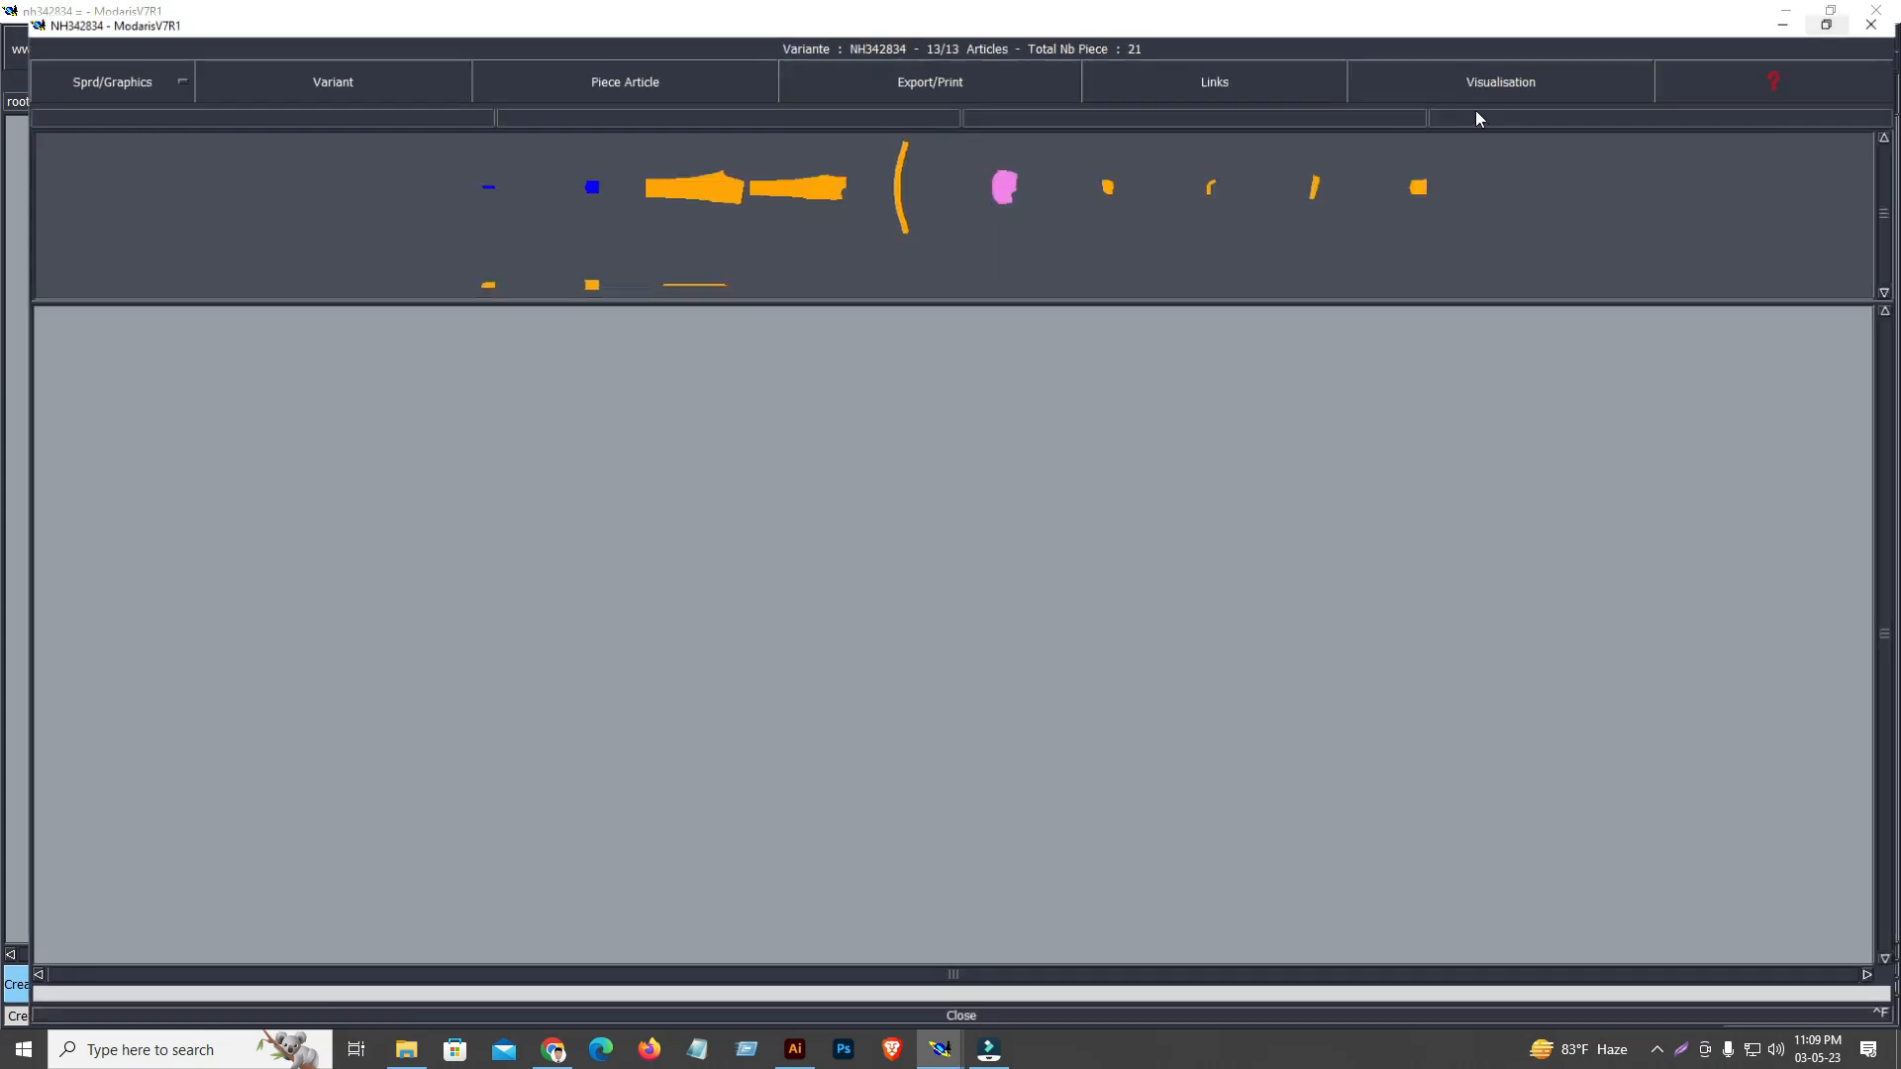
pyautogui.click(1877, 10)
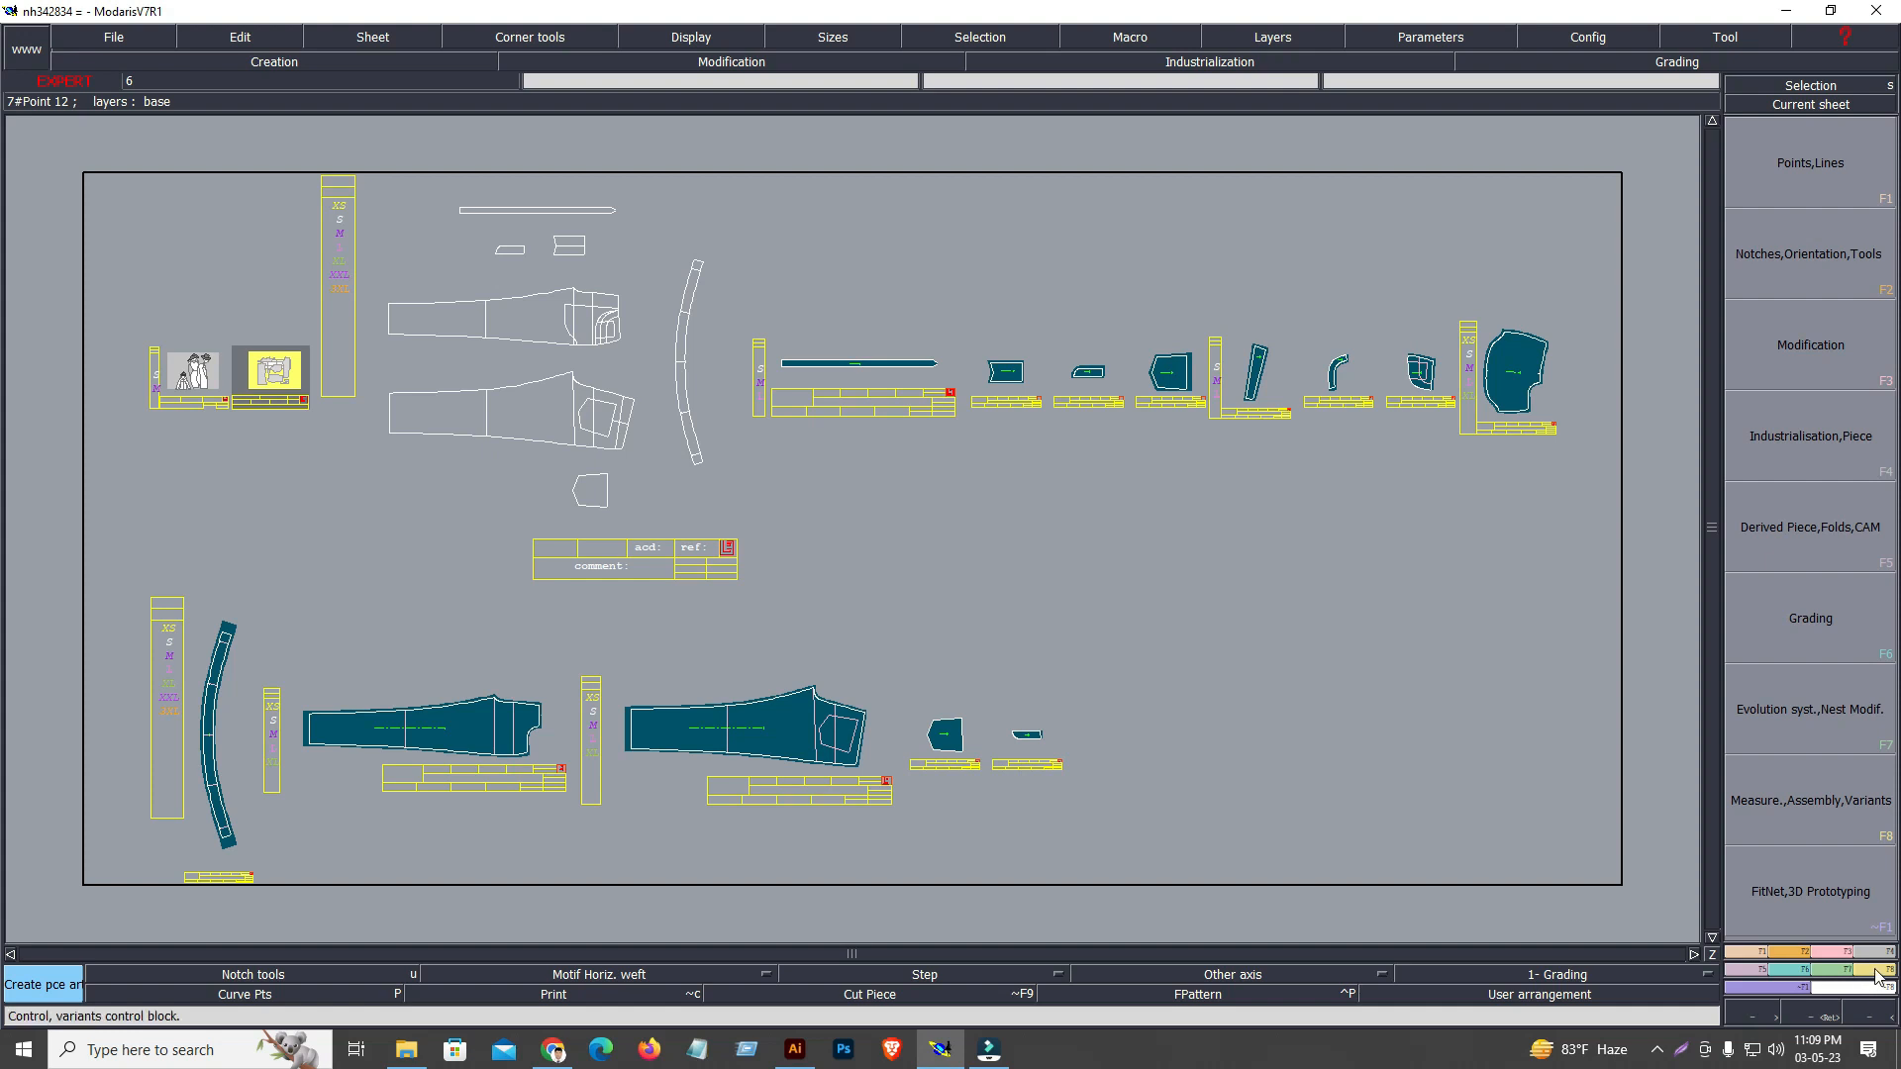
# Open the piece article table of variant NH342834 with the Variant command, filling the screen
pyautogui.press('F8')
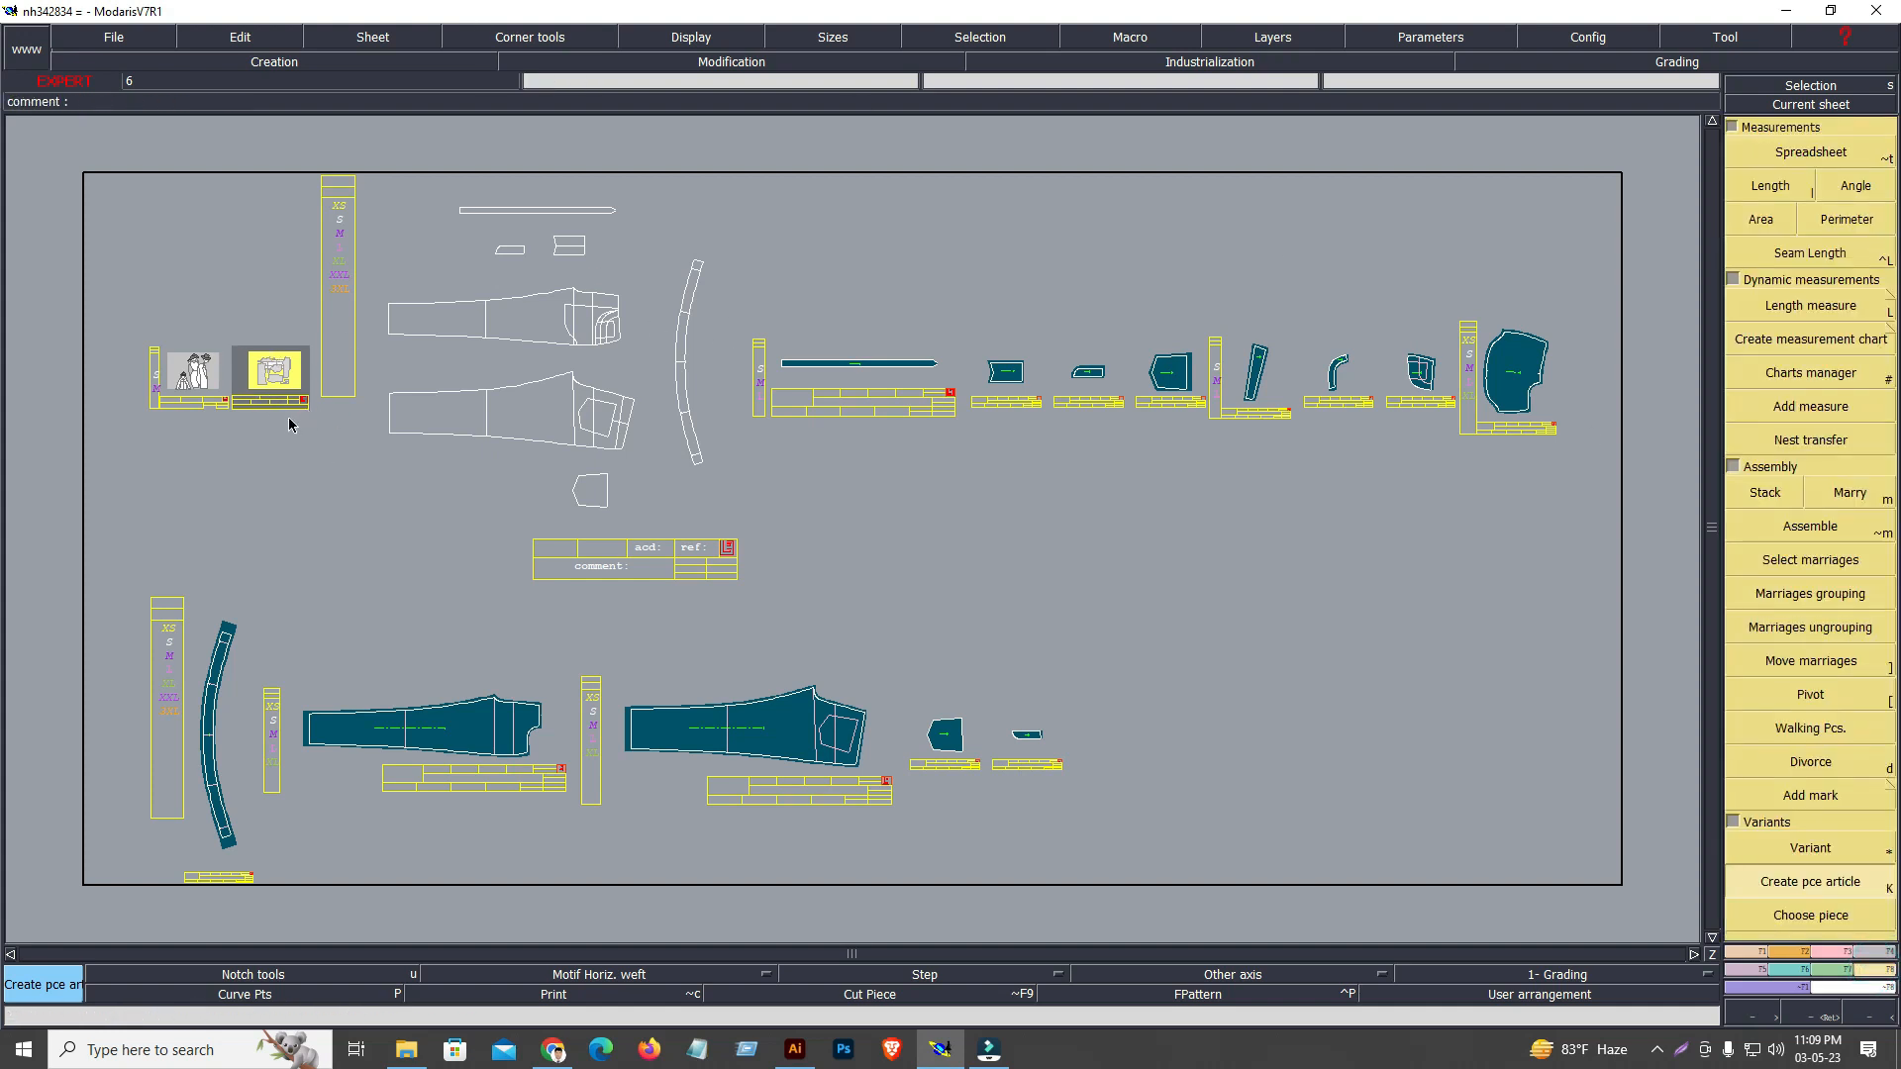
pyautogui.press('Home')
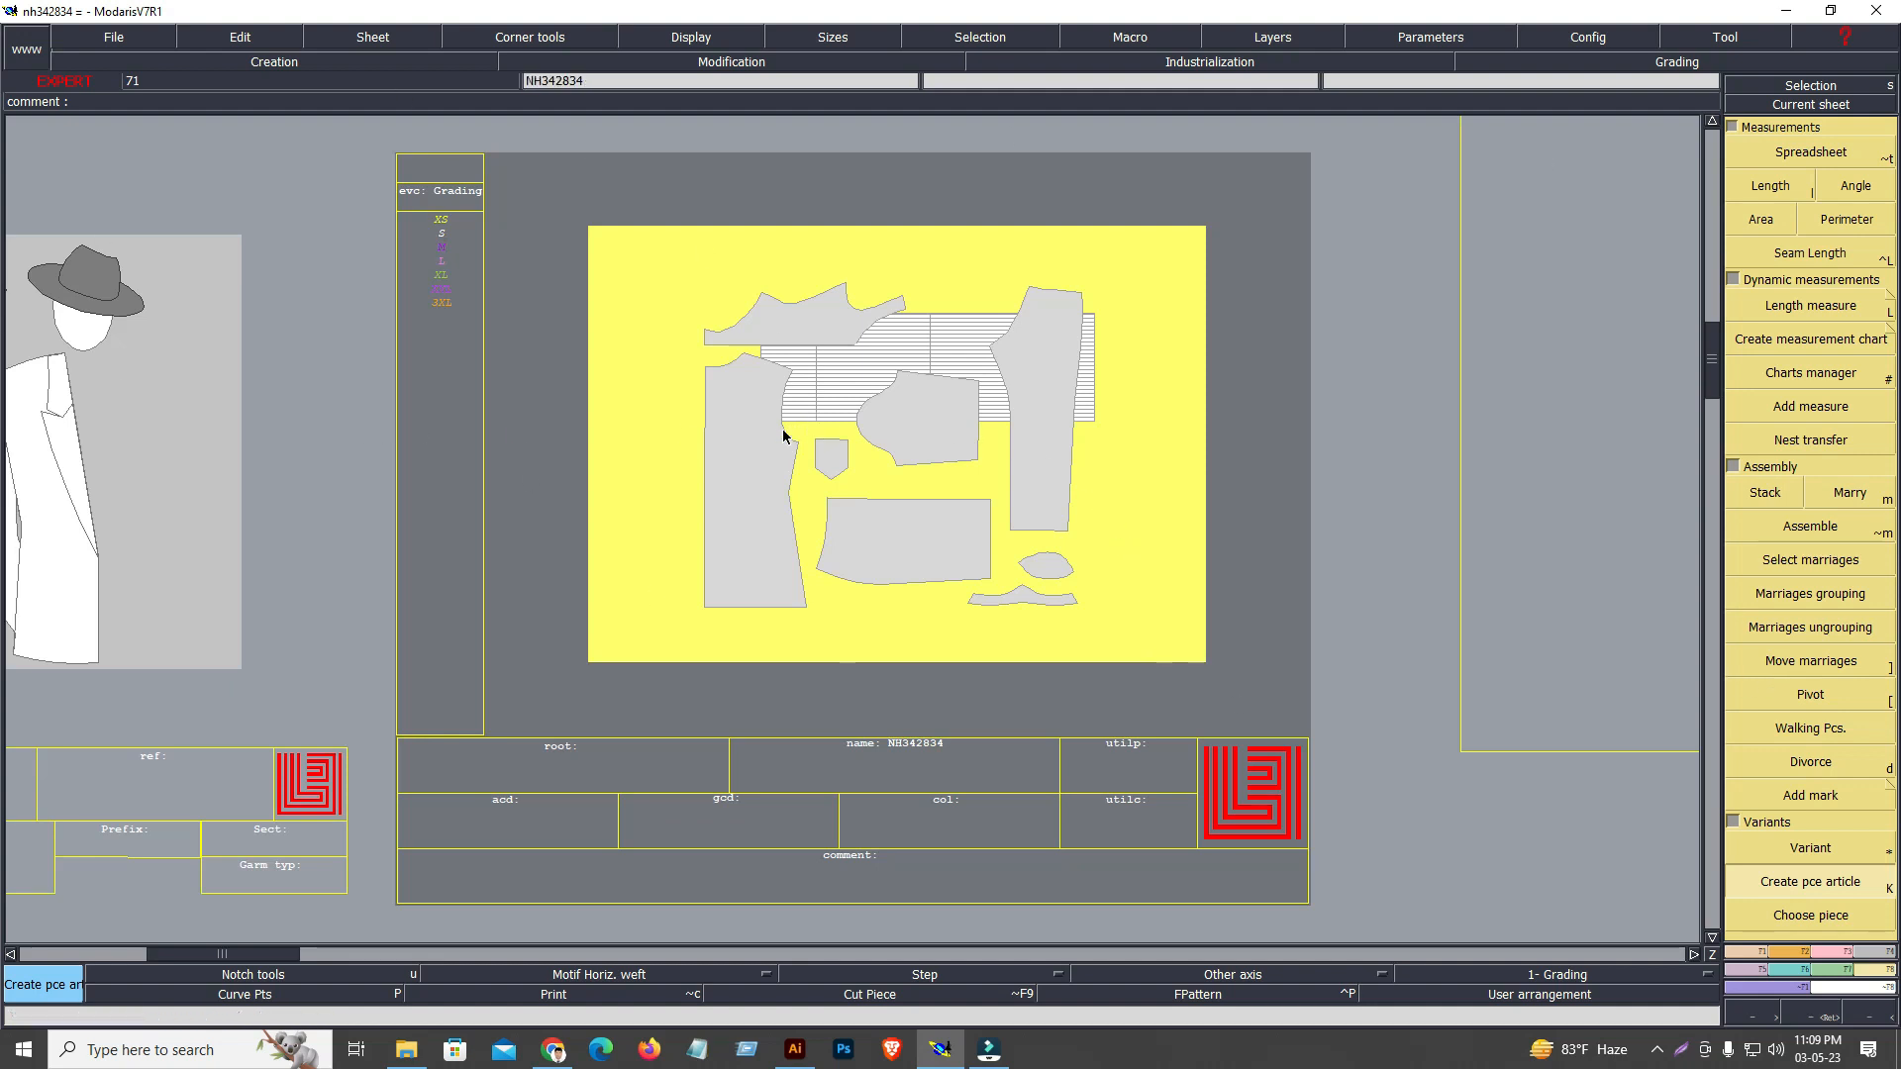
pyautogui.click(1811, 849)
pyautogui.click(897, 365)
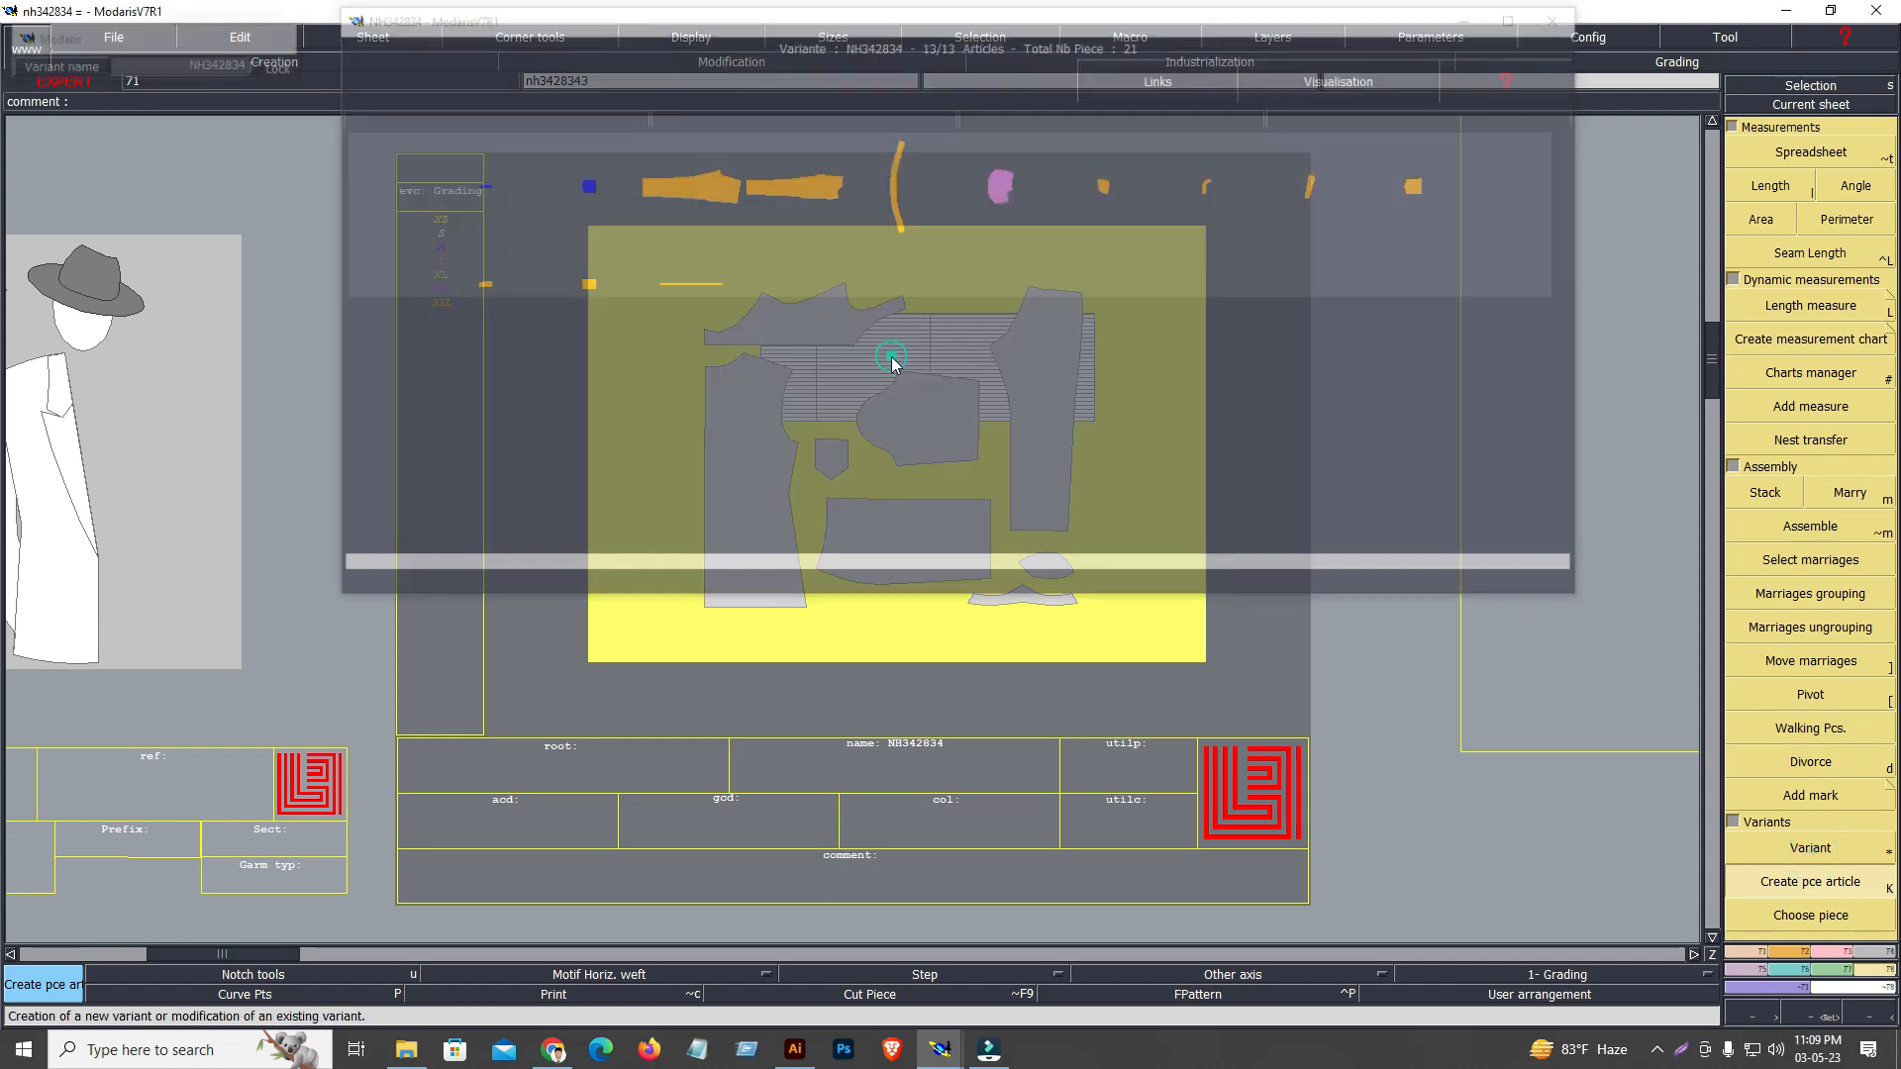
pyautogui.click(1518, 17)
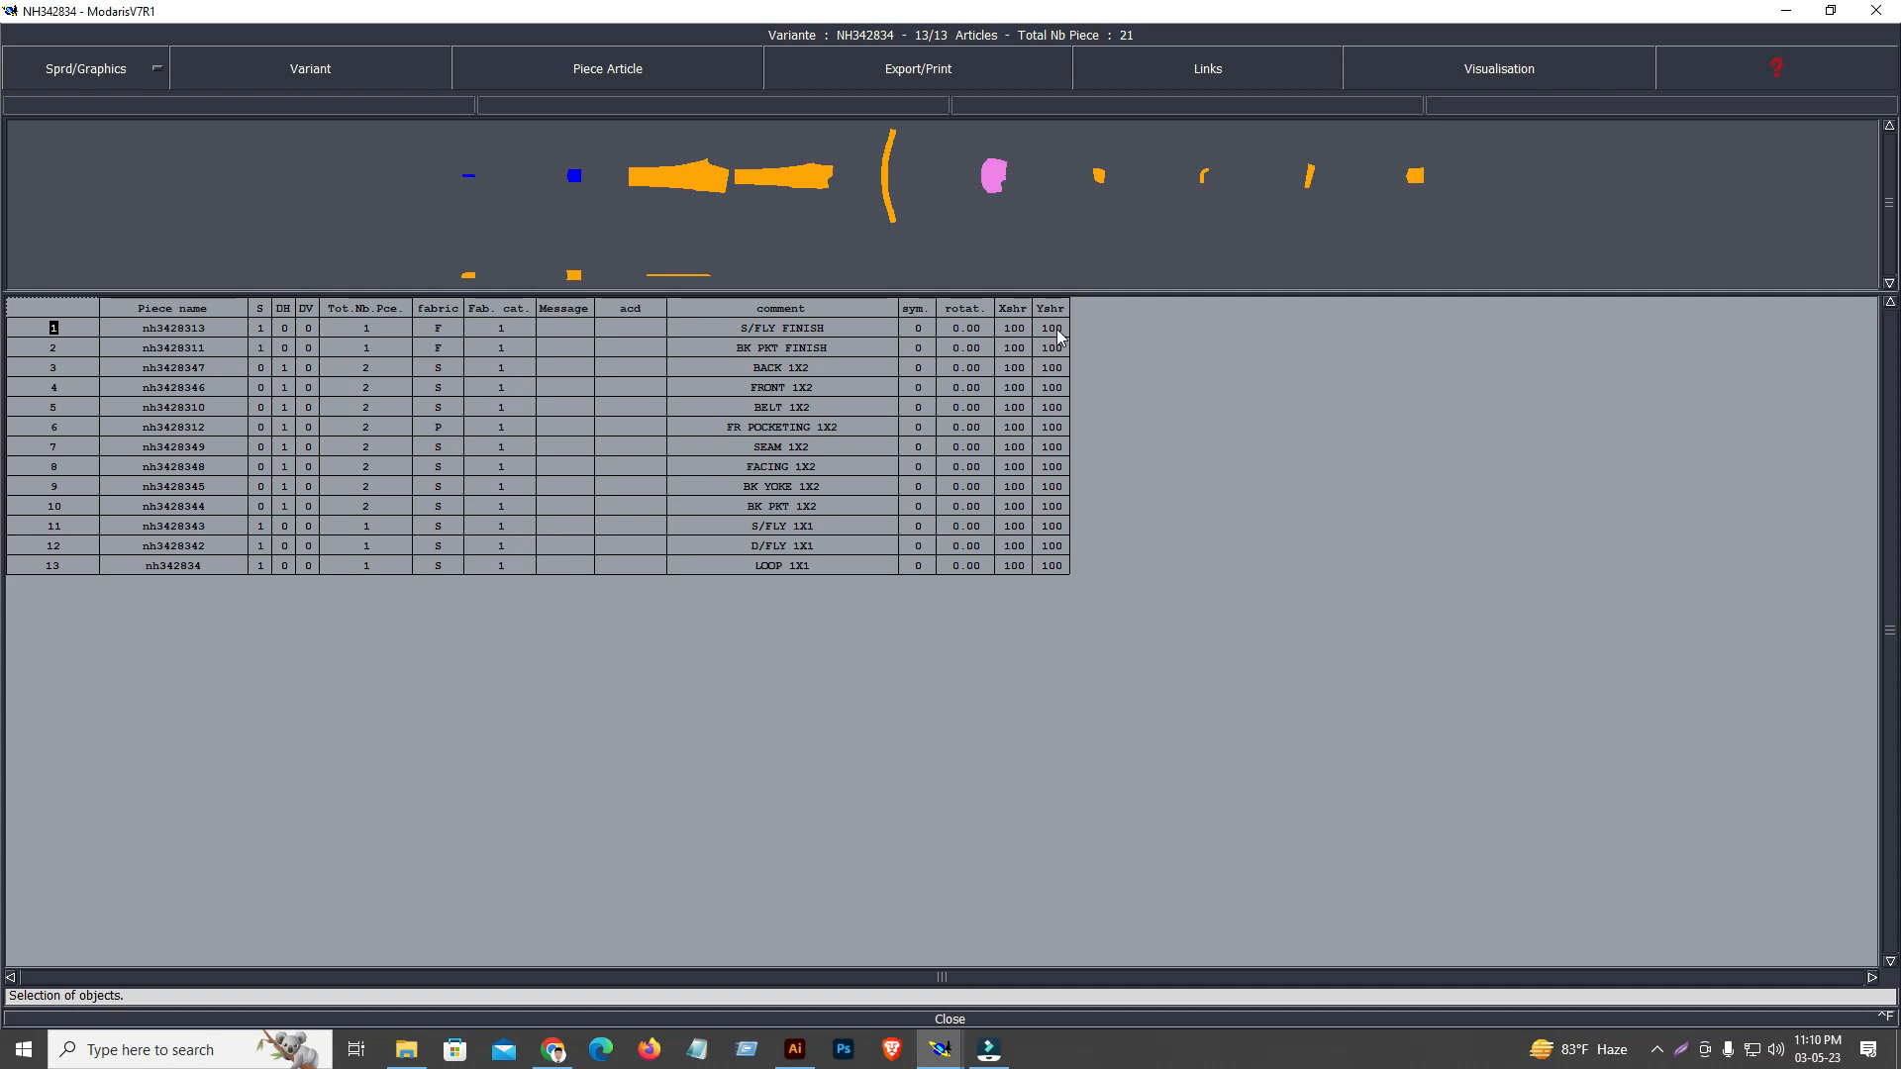
# Set Xshr to 103 and Yshr to 110 for the pieces, keeping BELT's Xshr and both LOOP values at 100
pyautogui.moveTo(1020, 322); pyautogui.dragTo(1000, 600)
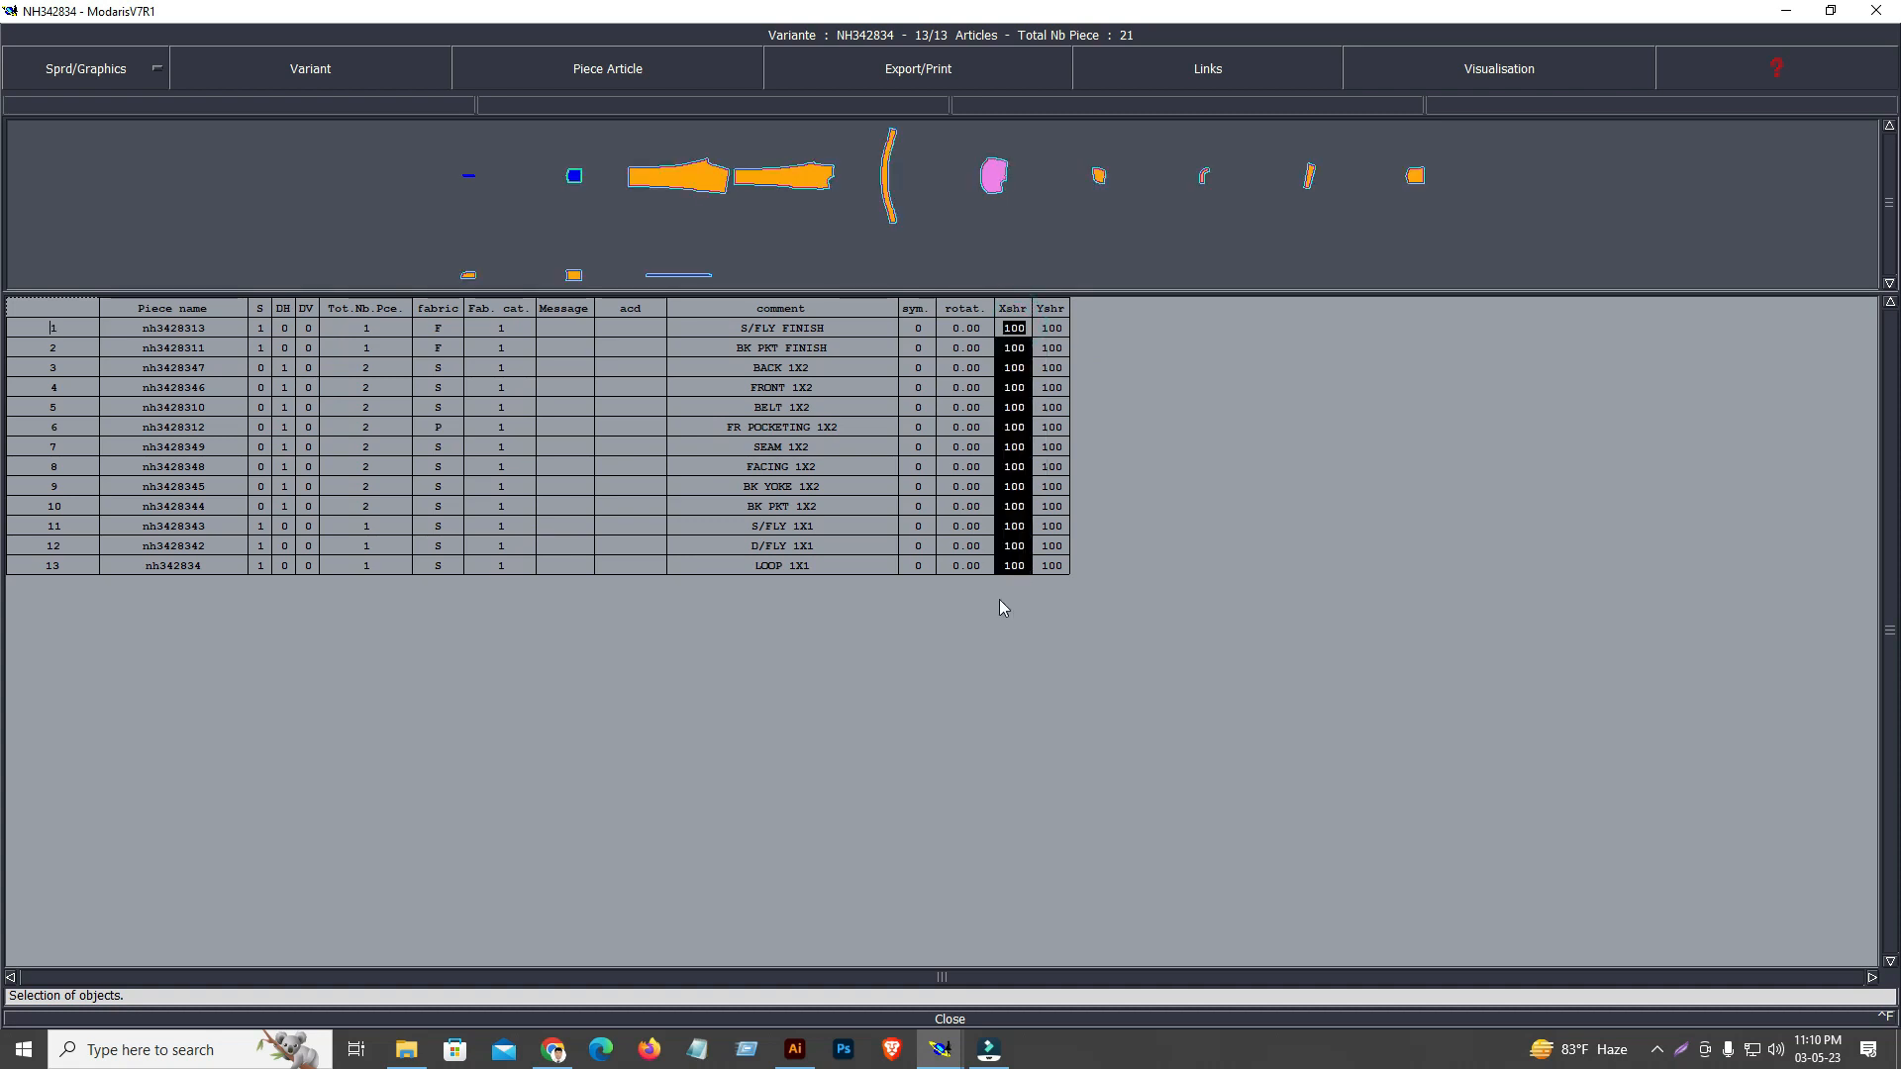
pyautogui.write('103')
pyautogui.press('Return')
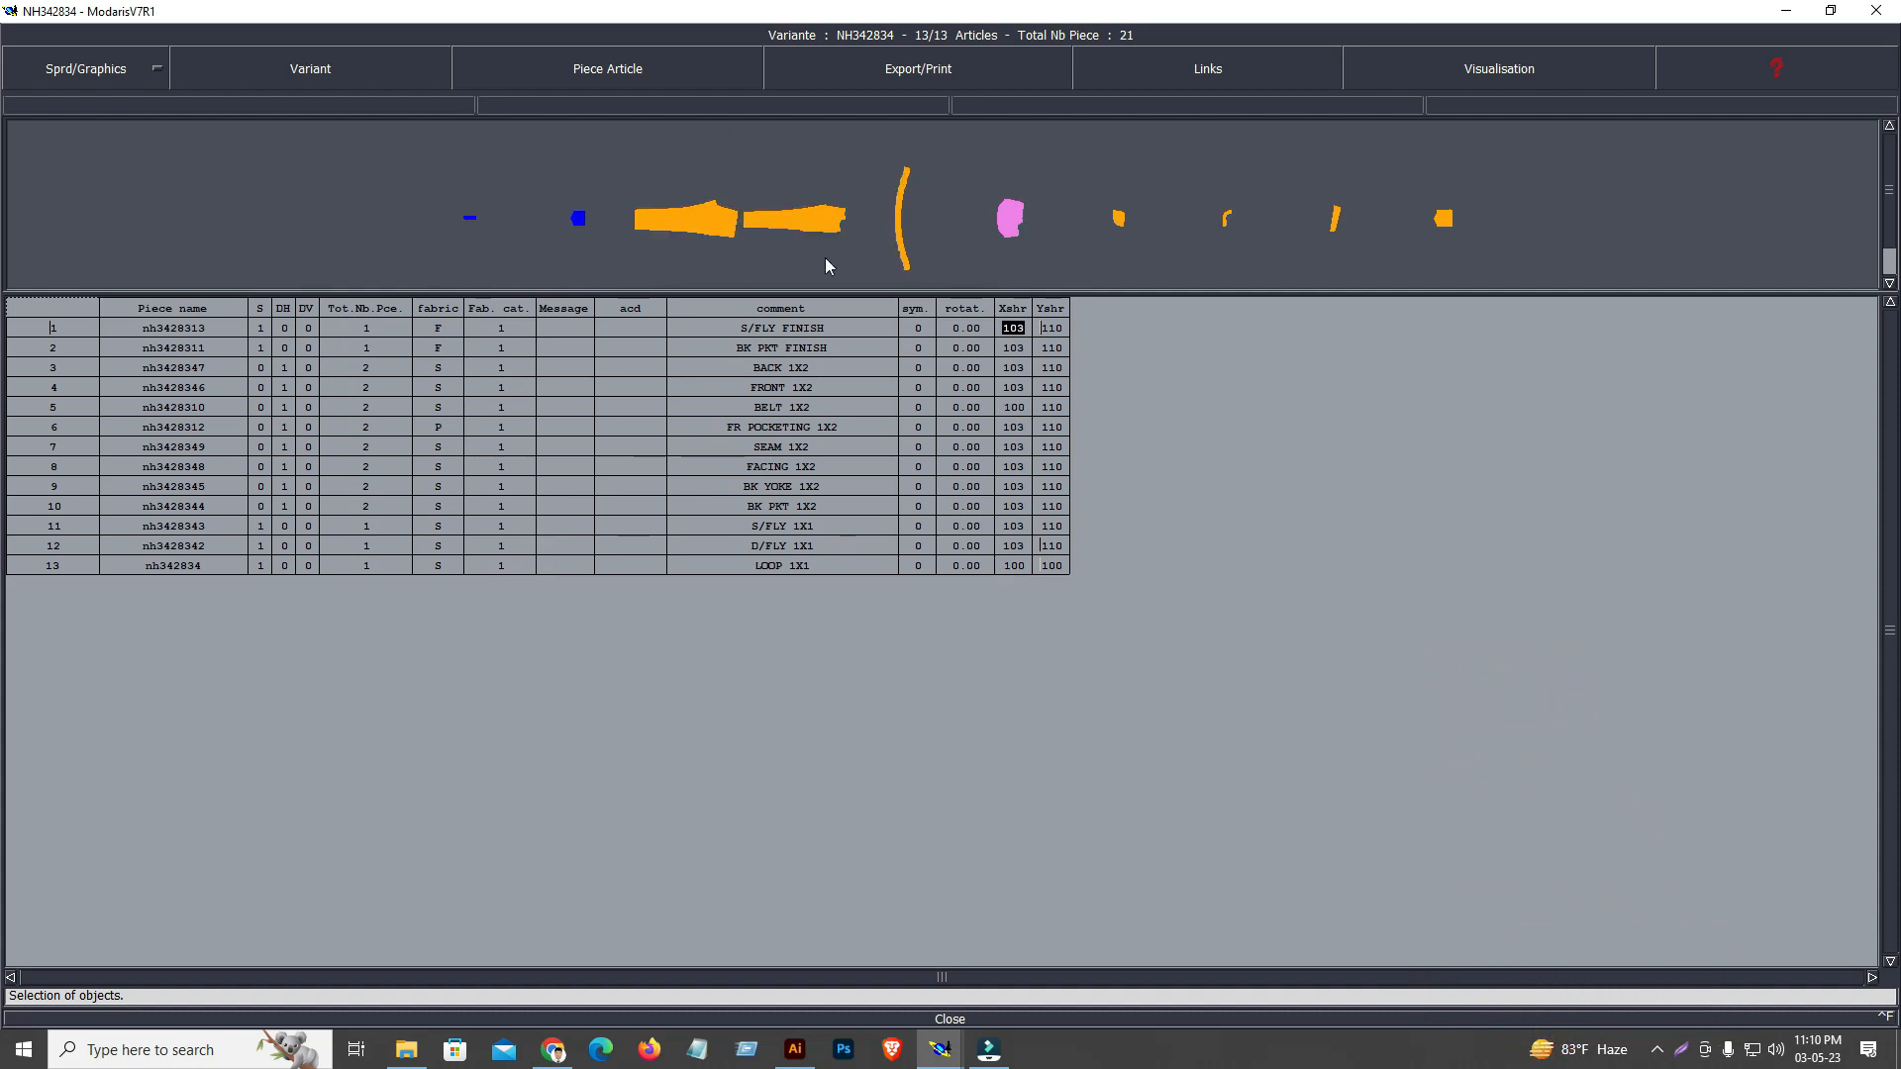
# Toggle the table/placed mode of the piece display and close the variant table
pyautogui.click(1530, 75)
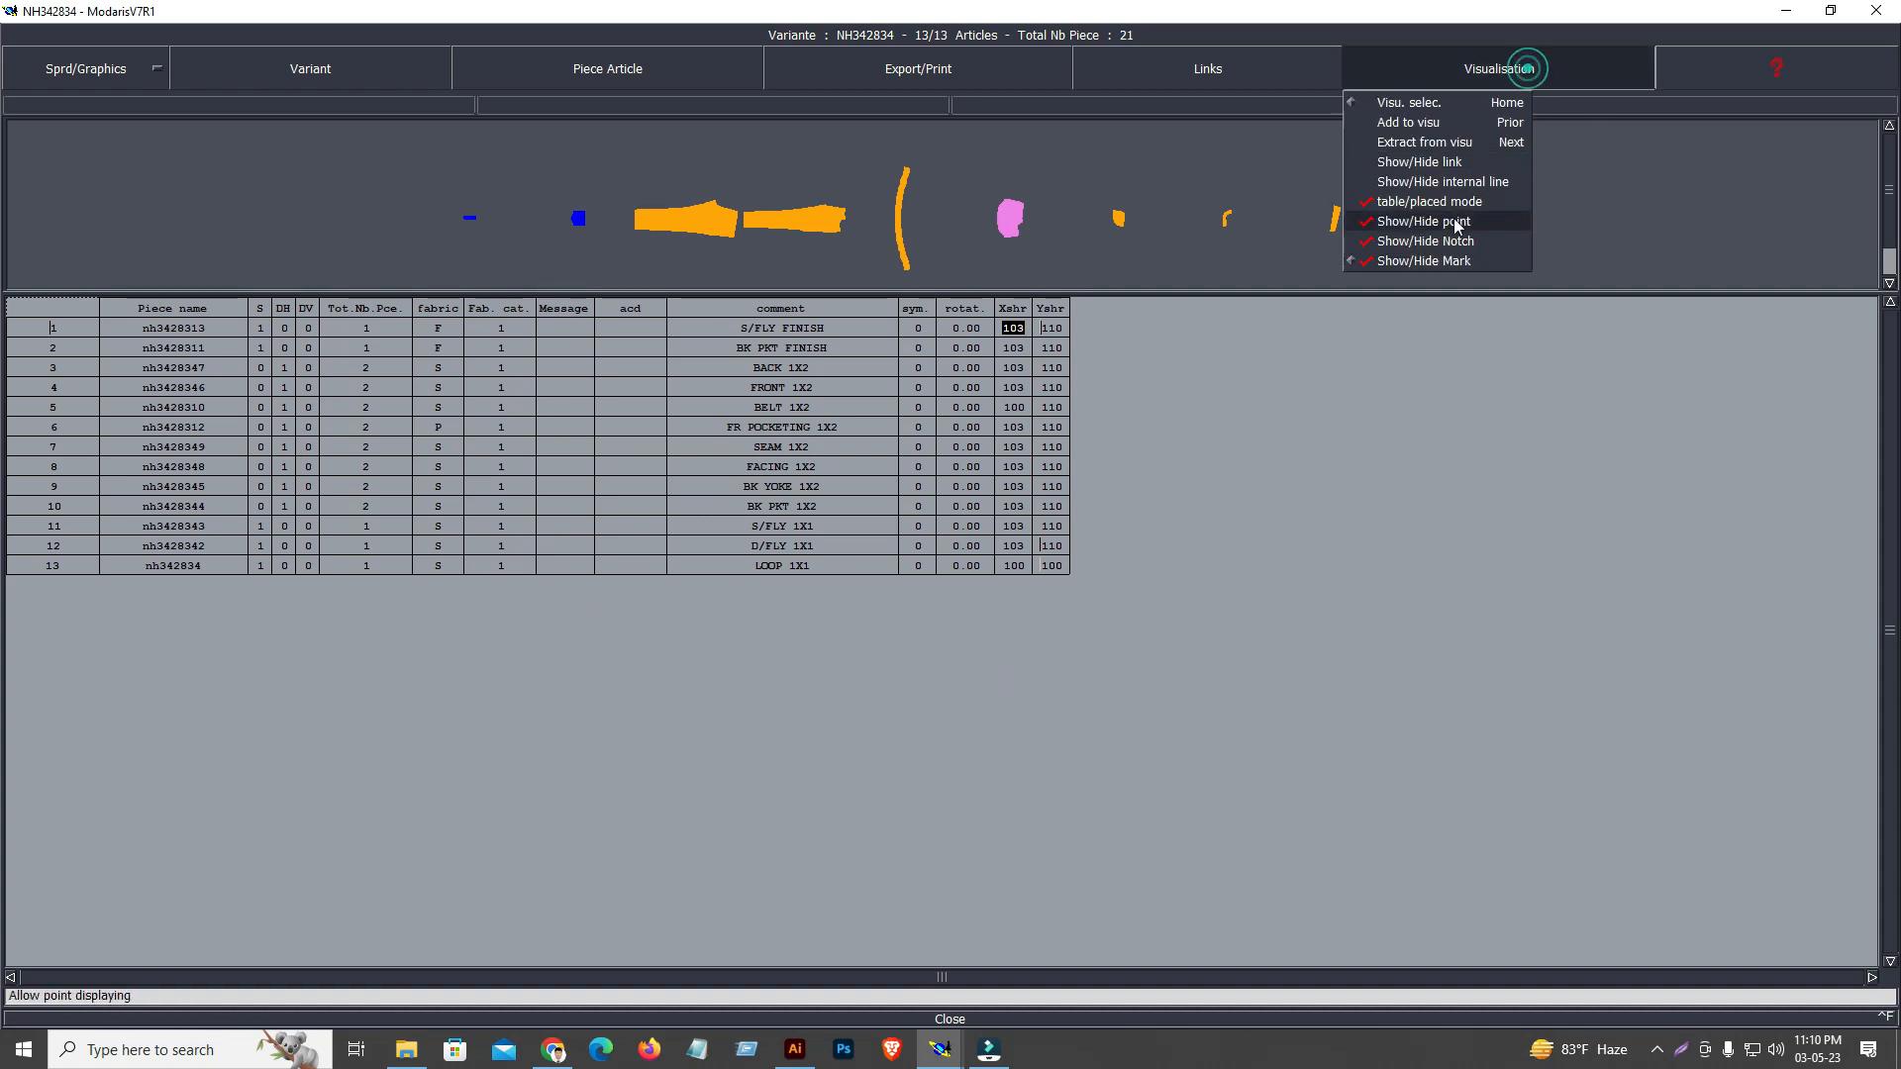
pyautogui.click(1430, 204)
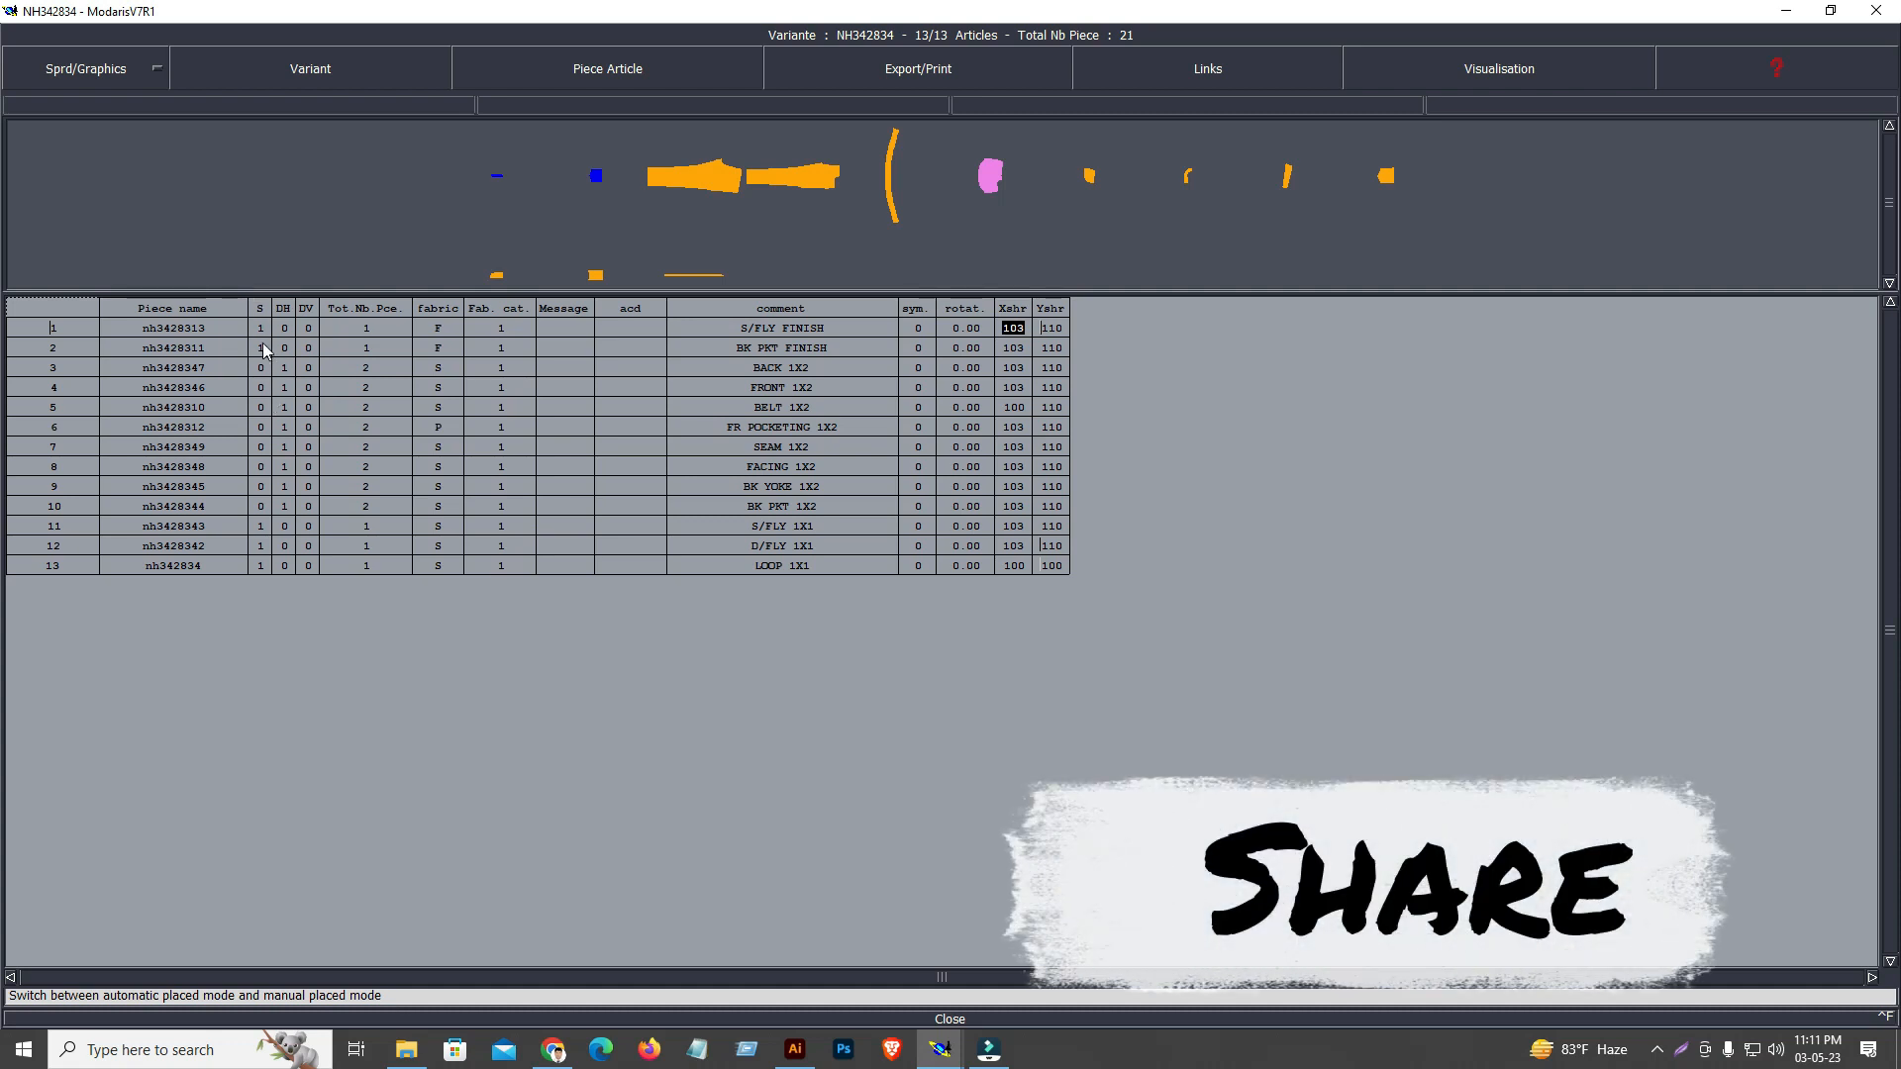
pyautogui.click(437, 367)
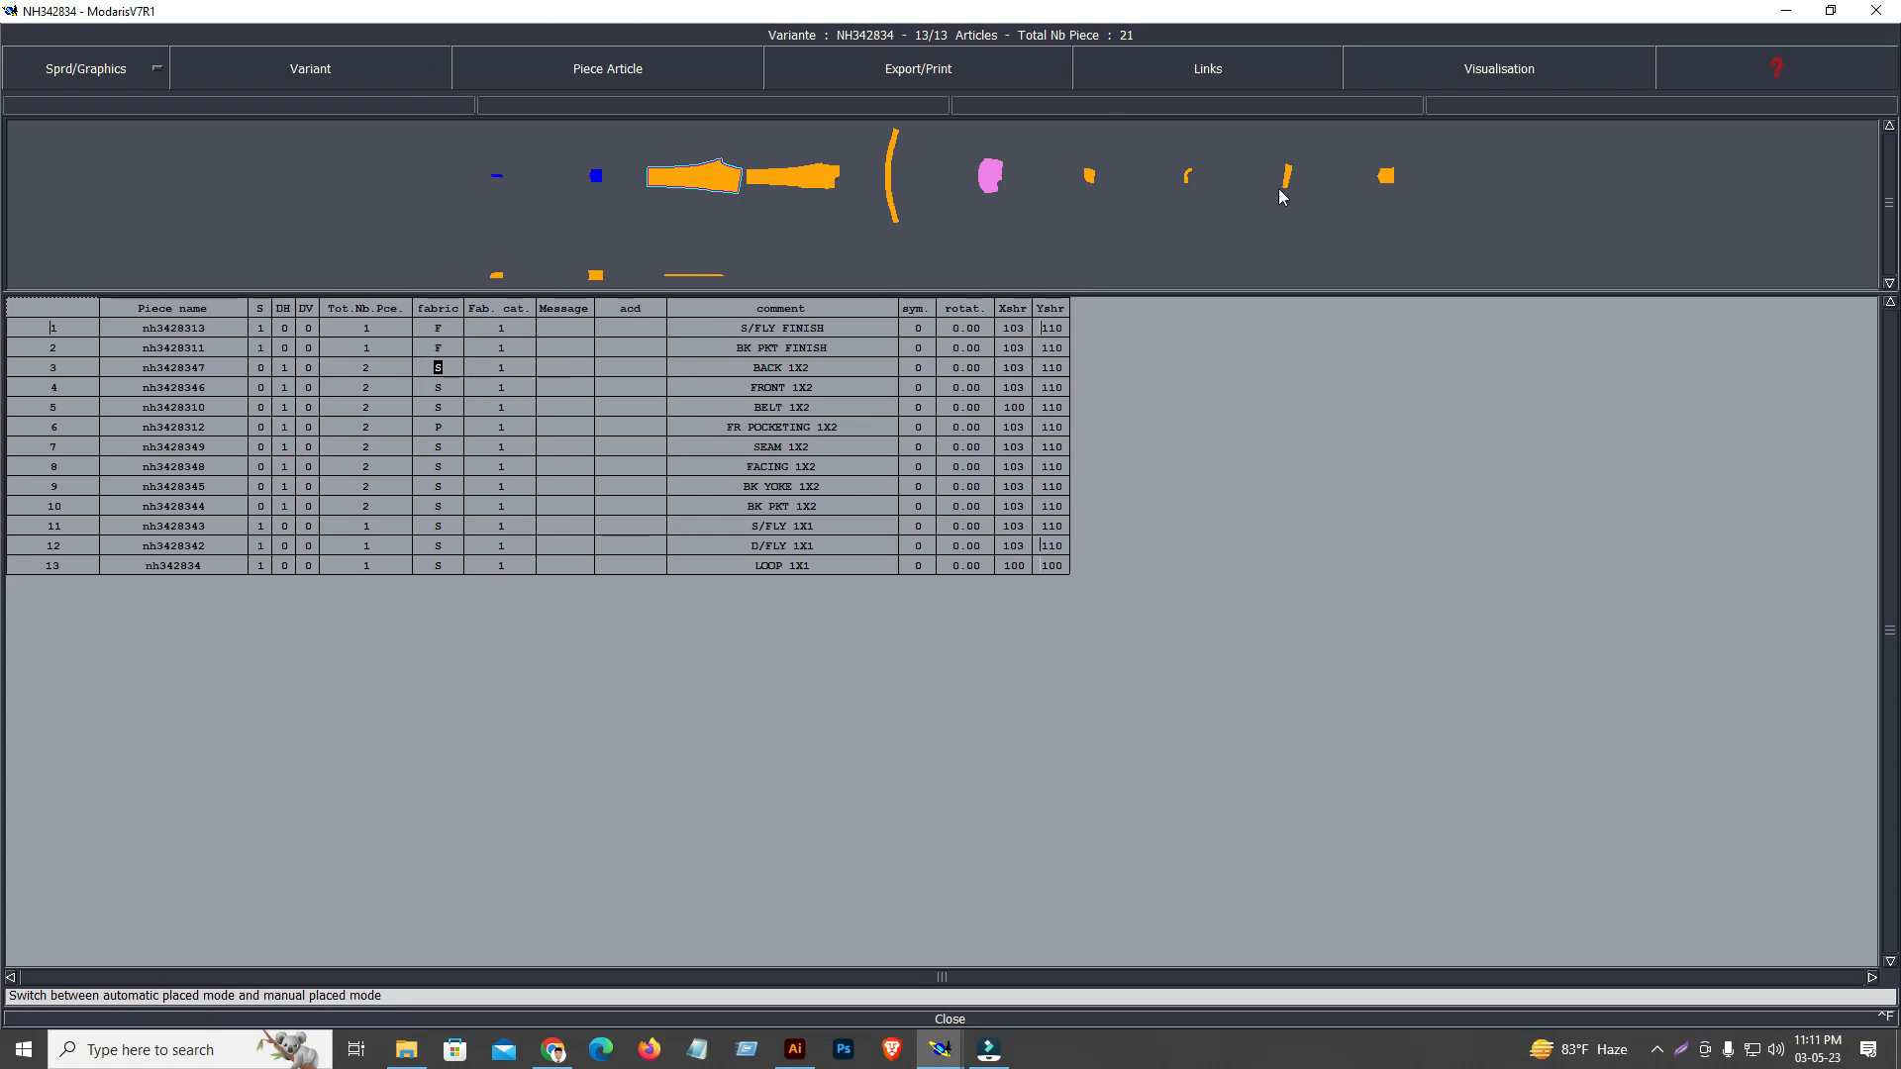
pyautogui.click(950, 1019)
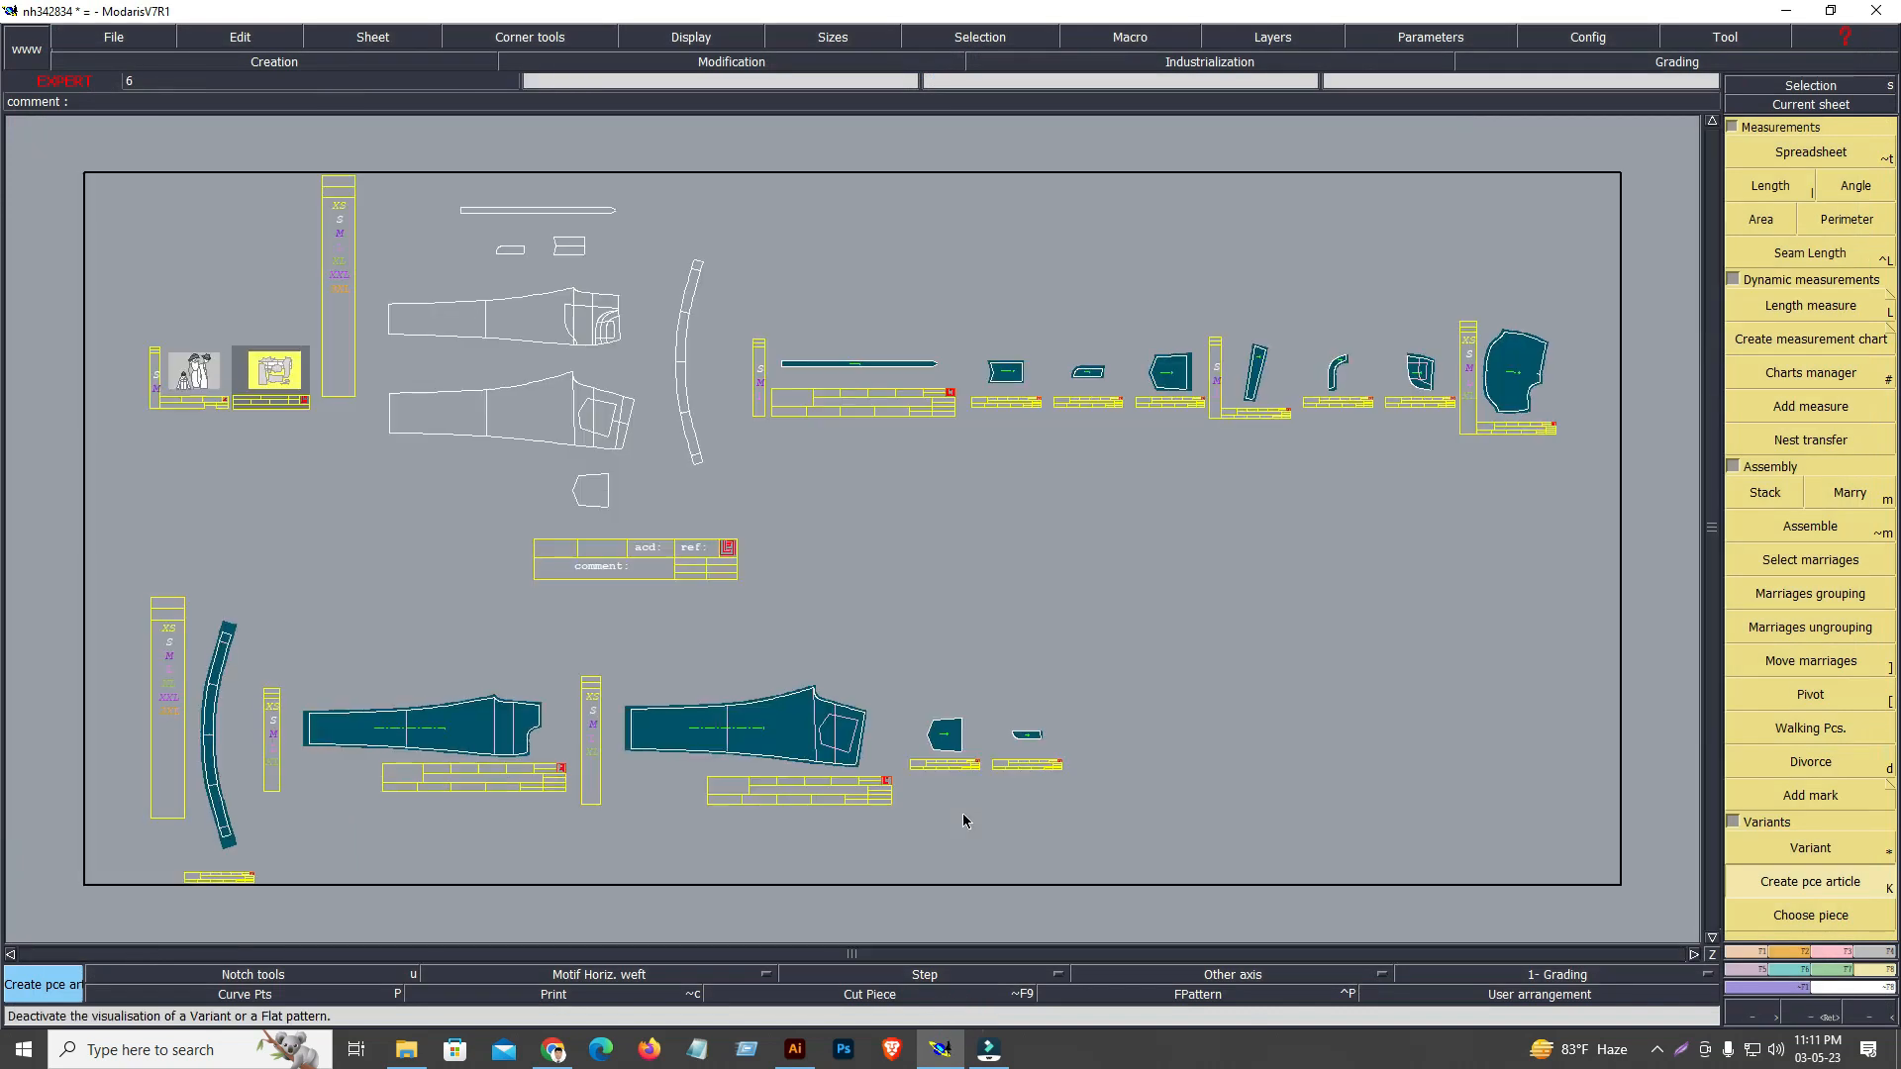
# Save the nh342834 model to its library, continuing past the anomaly notice
pyautogui.click(119, 38)
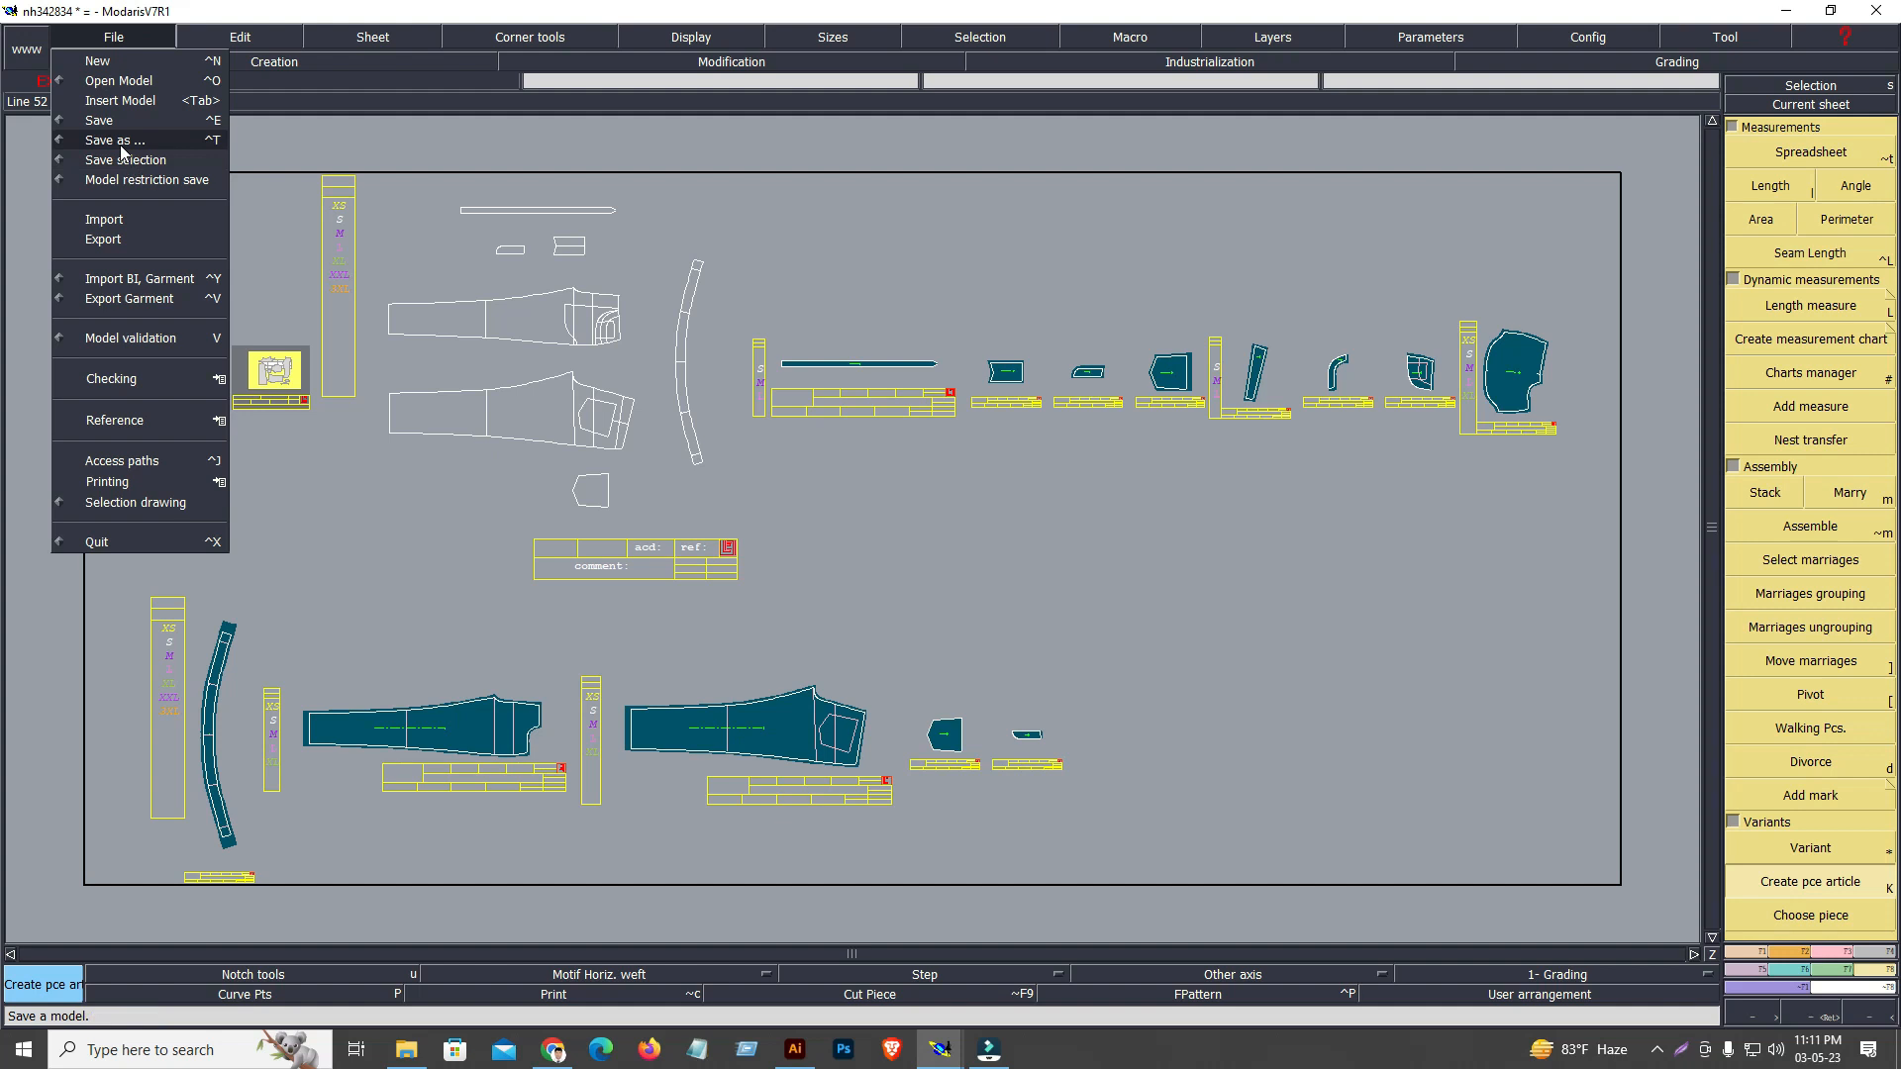
pyautogui.click(107, 124)
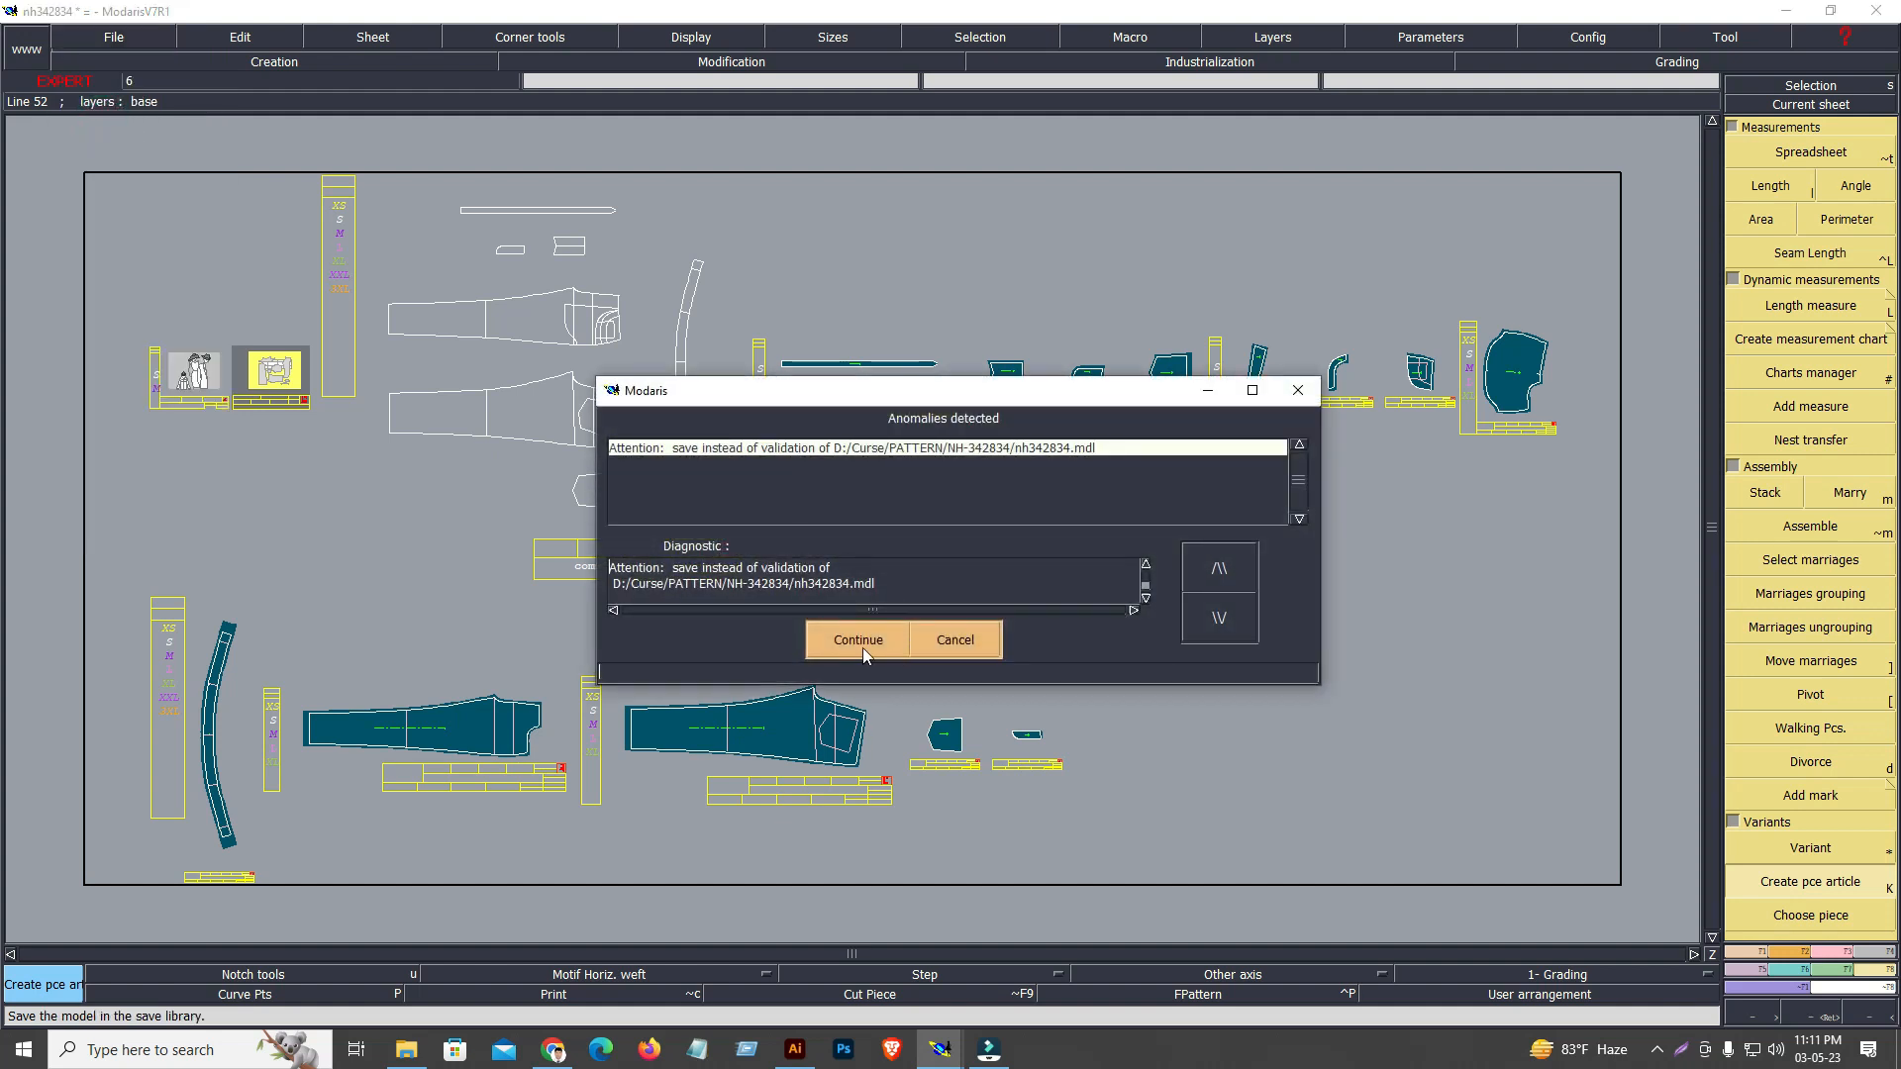
pyautogui.click(860, 642)
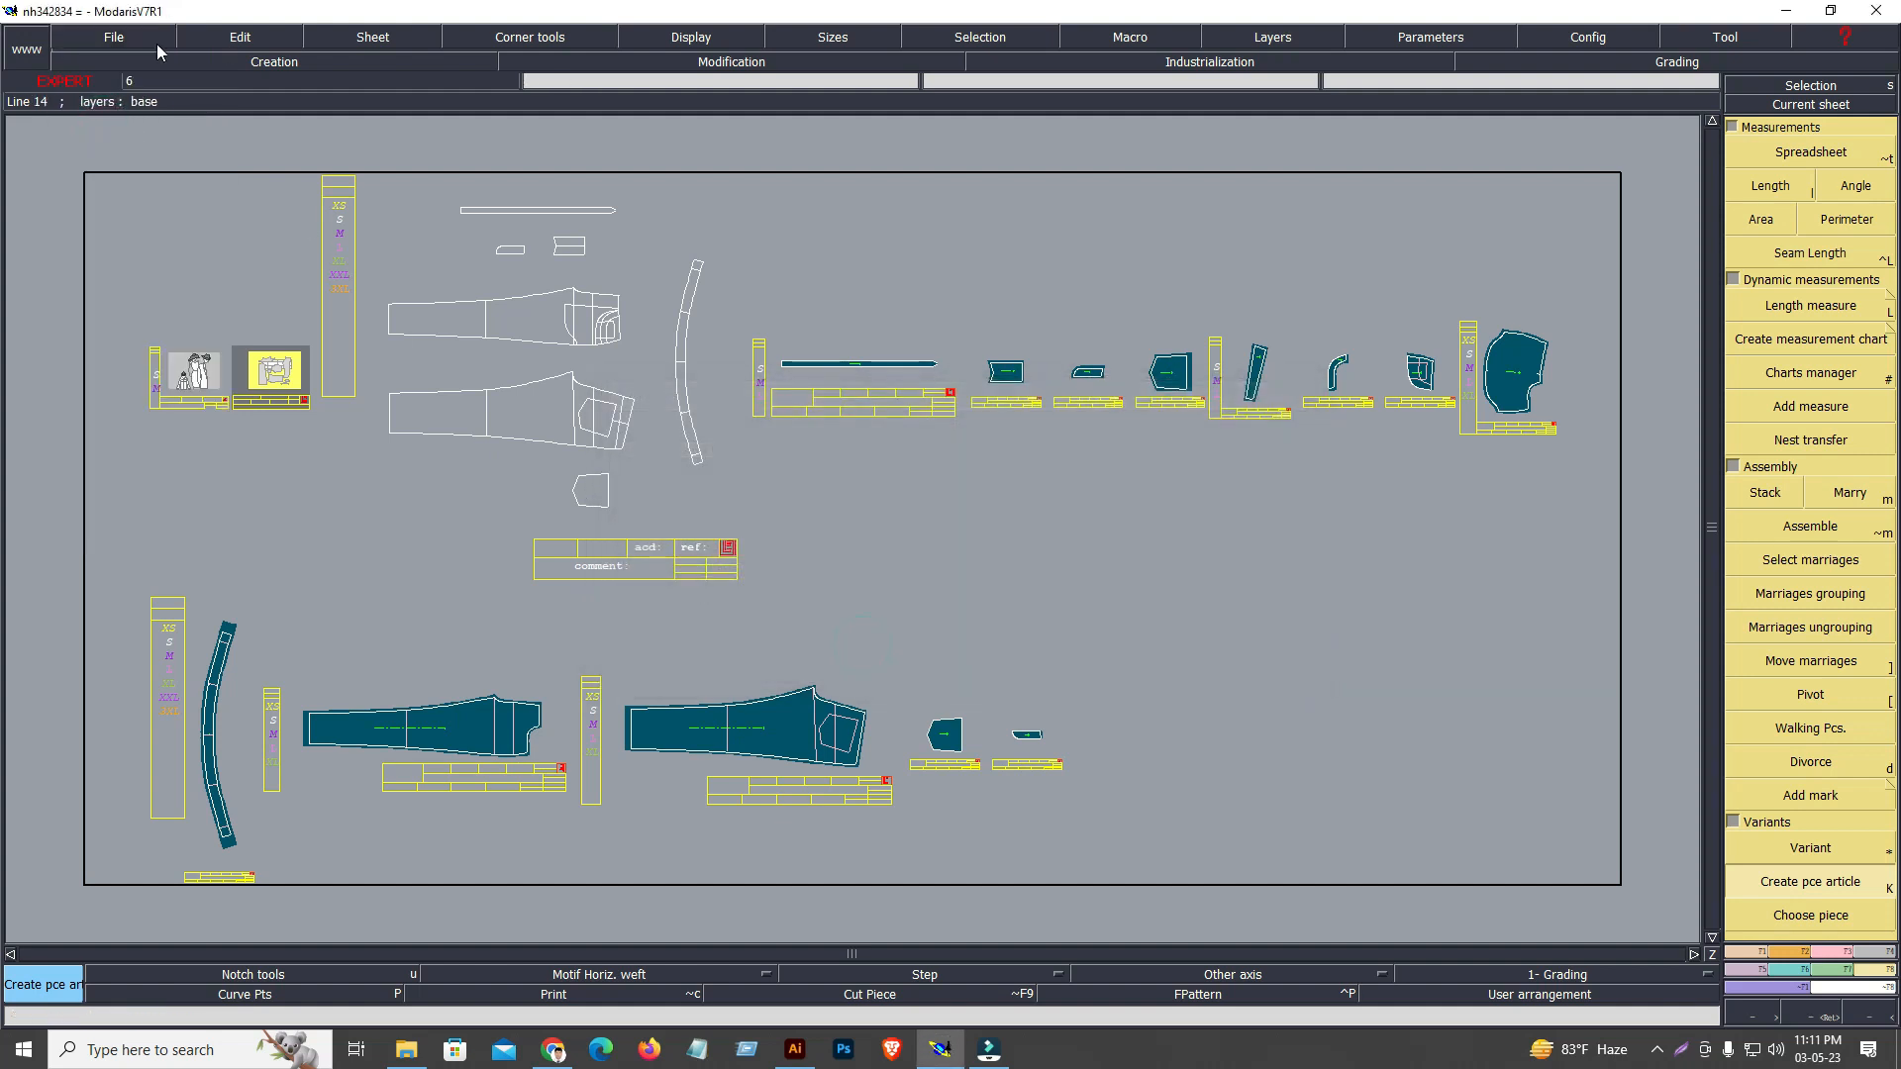
# Review the access paths for the model, garment and rules libraries and accept them
pyautogui.hotkey('ctrl', 'a')
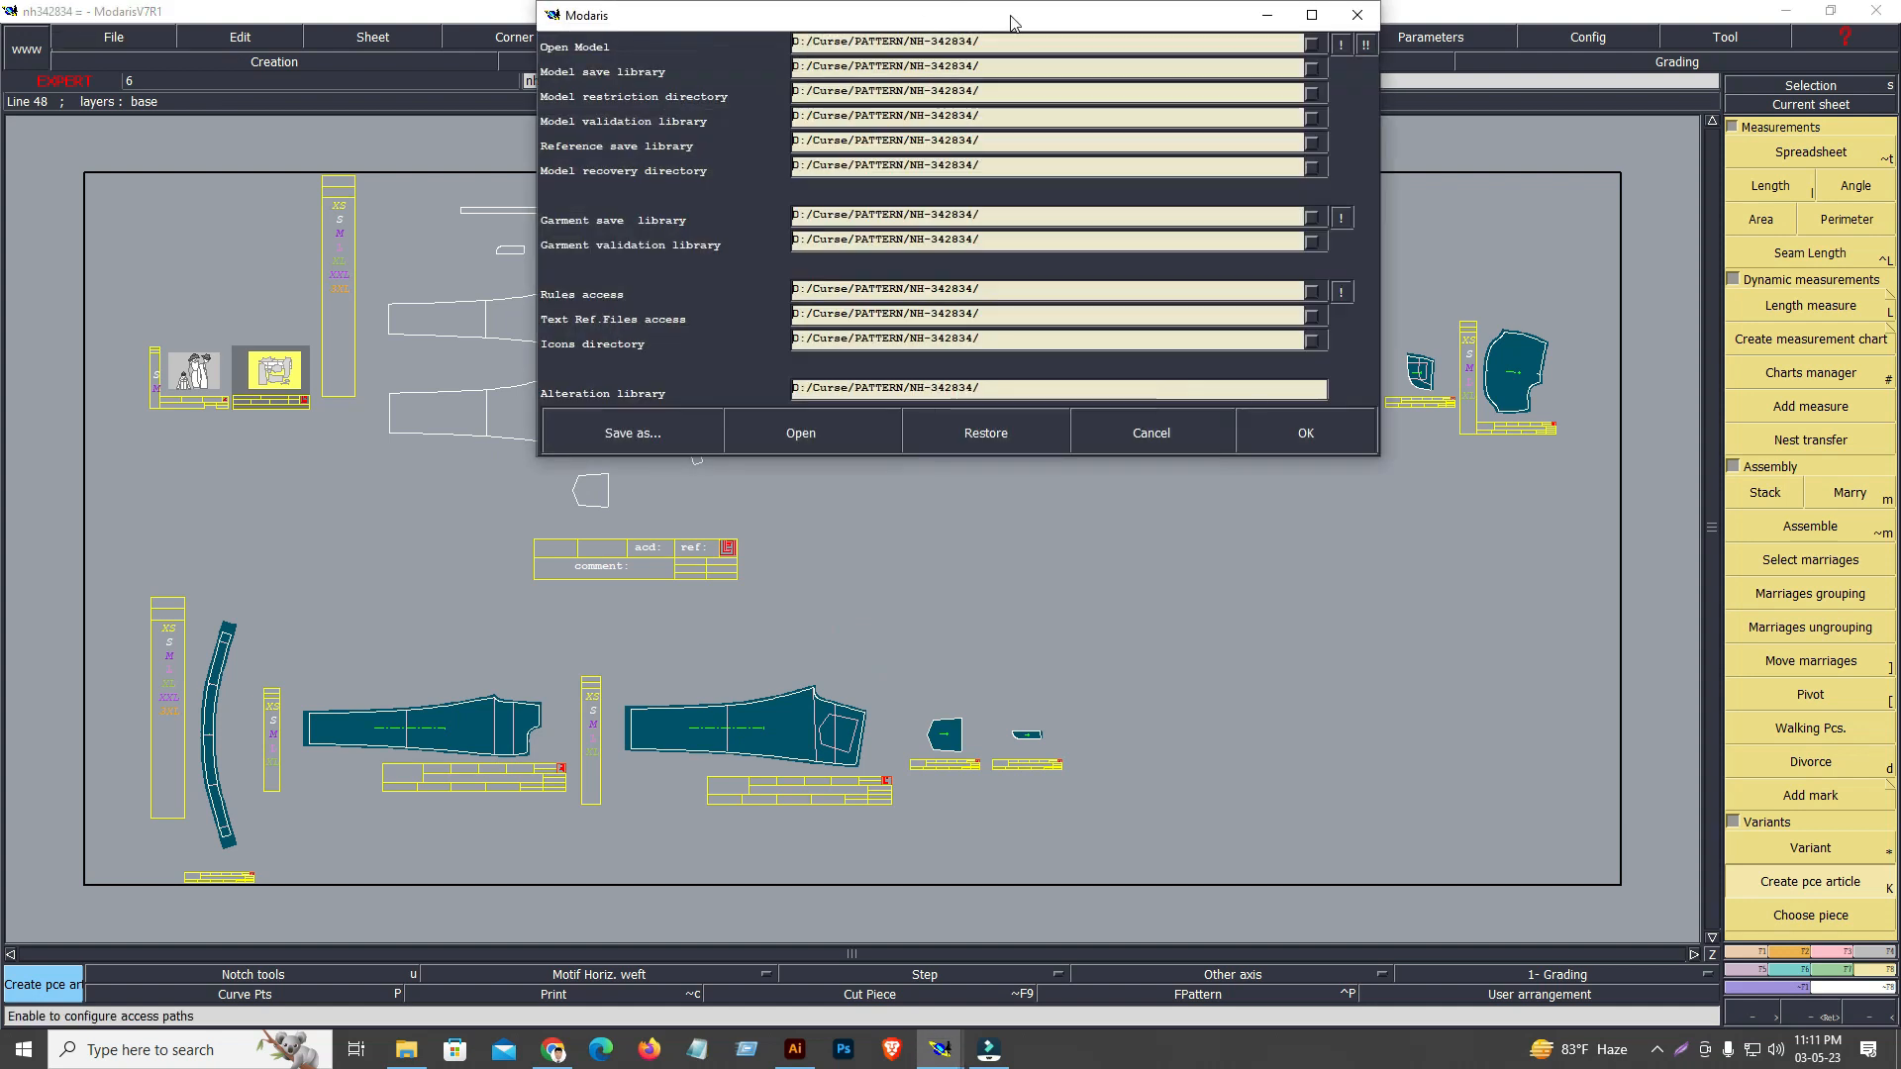
pyautogui.click(1309, 432)
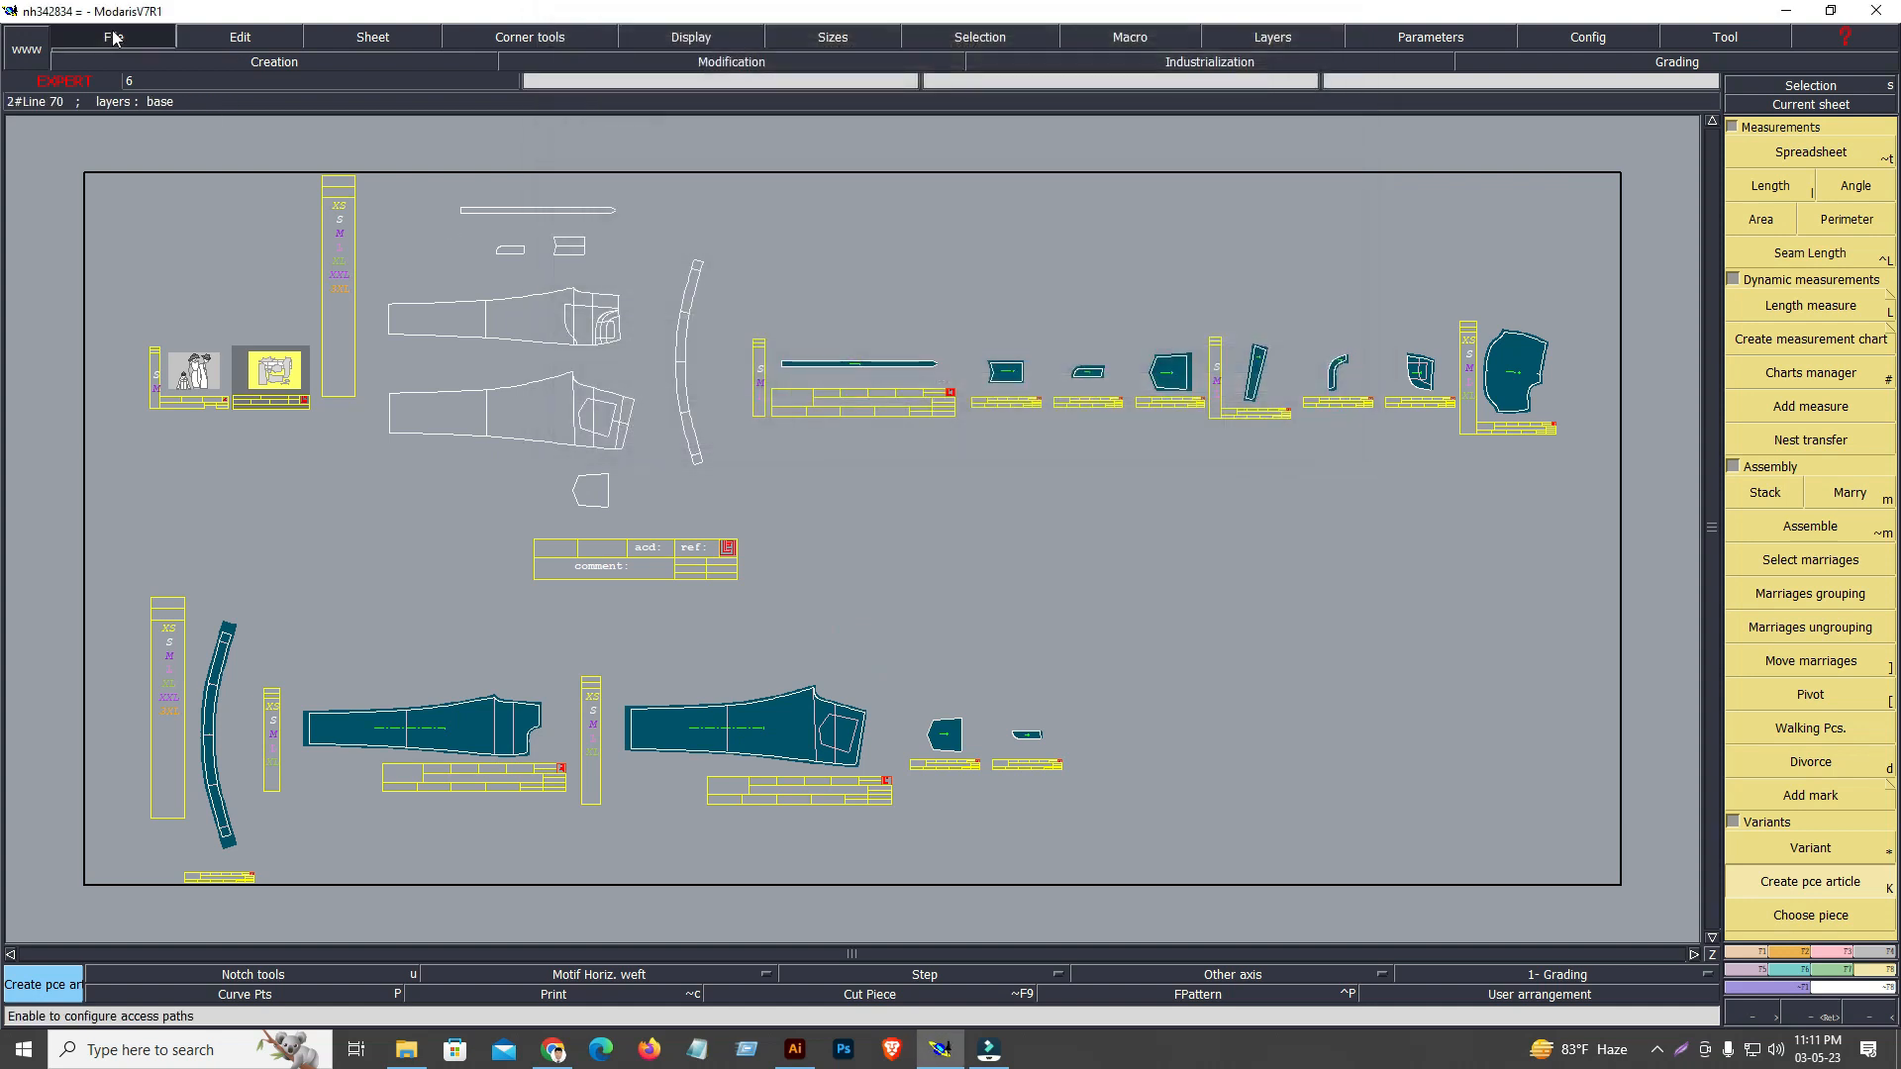
pyautogui.click(114, 38)
pyautogui.click(144, 463)
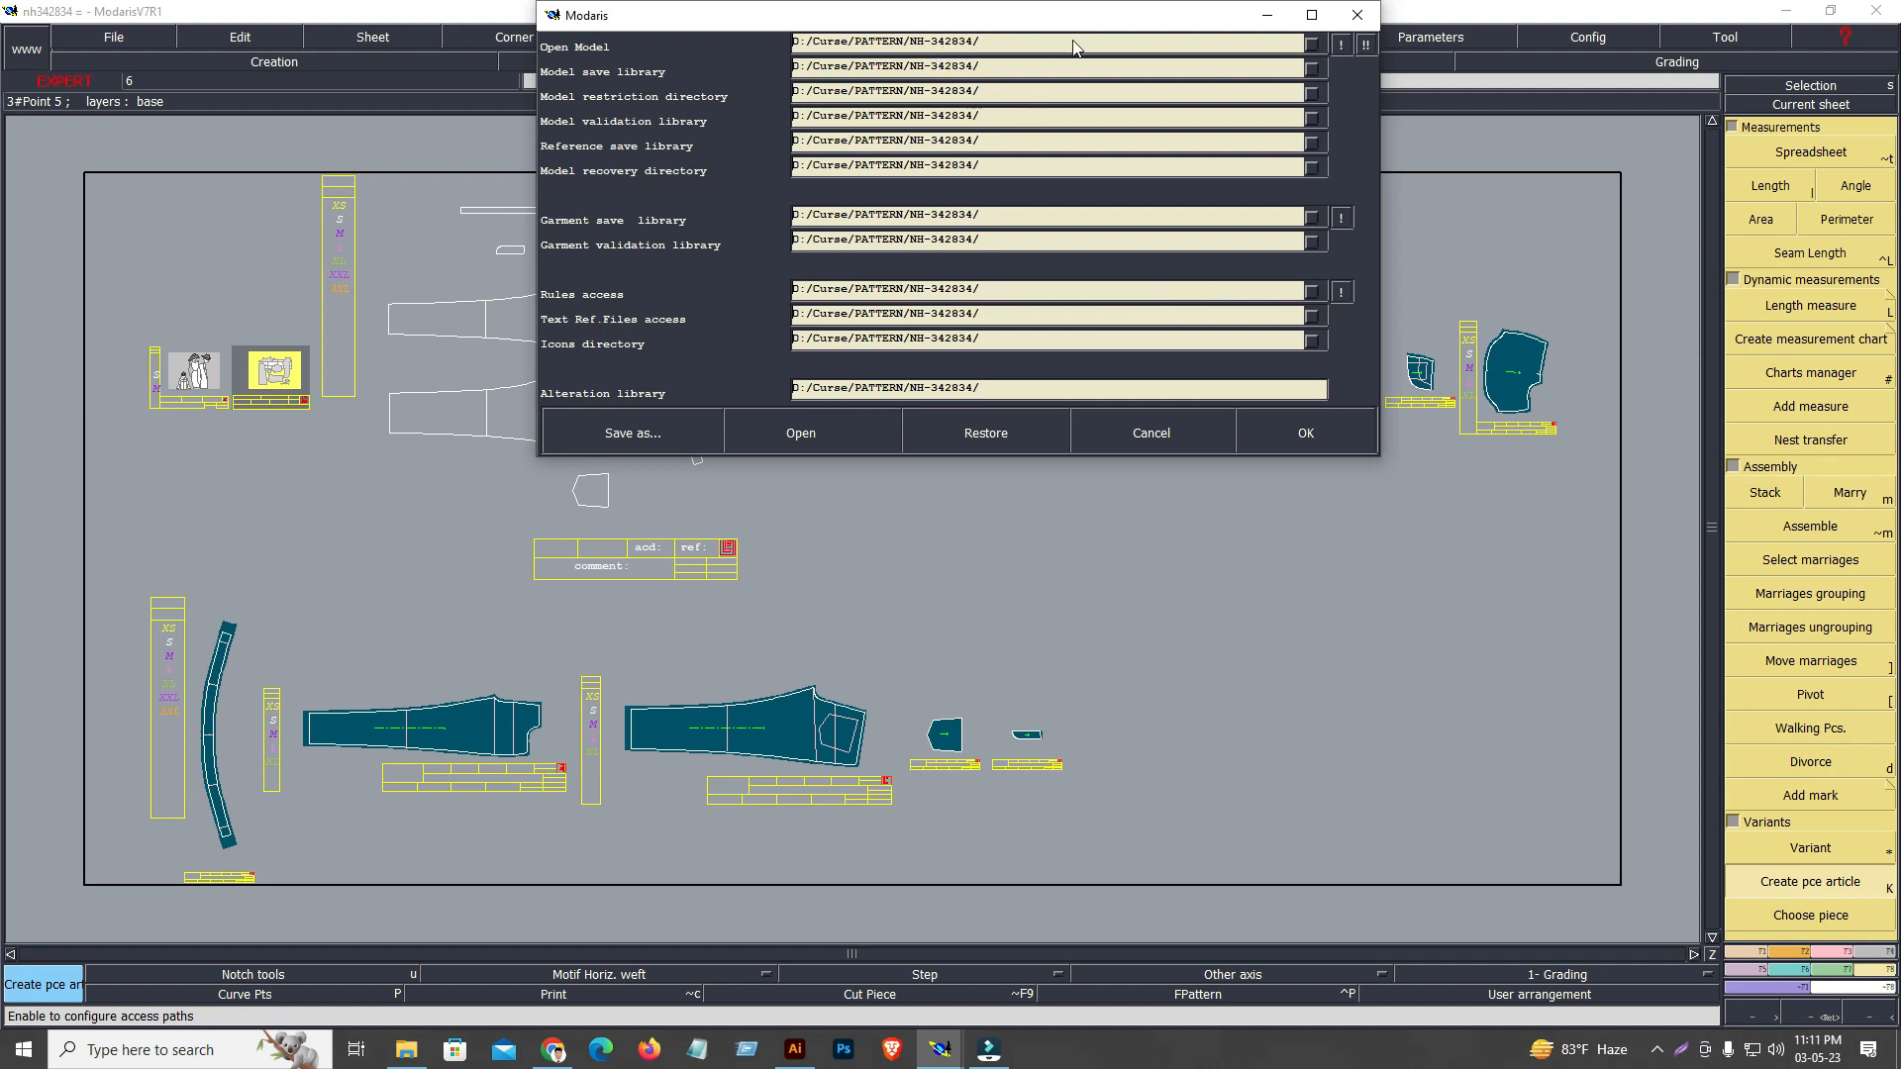
pyautogui.click(1309, 435)
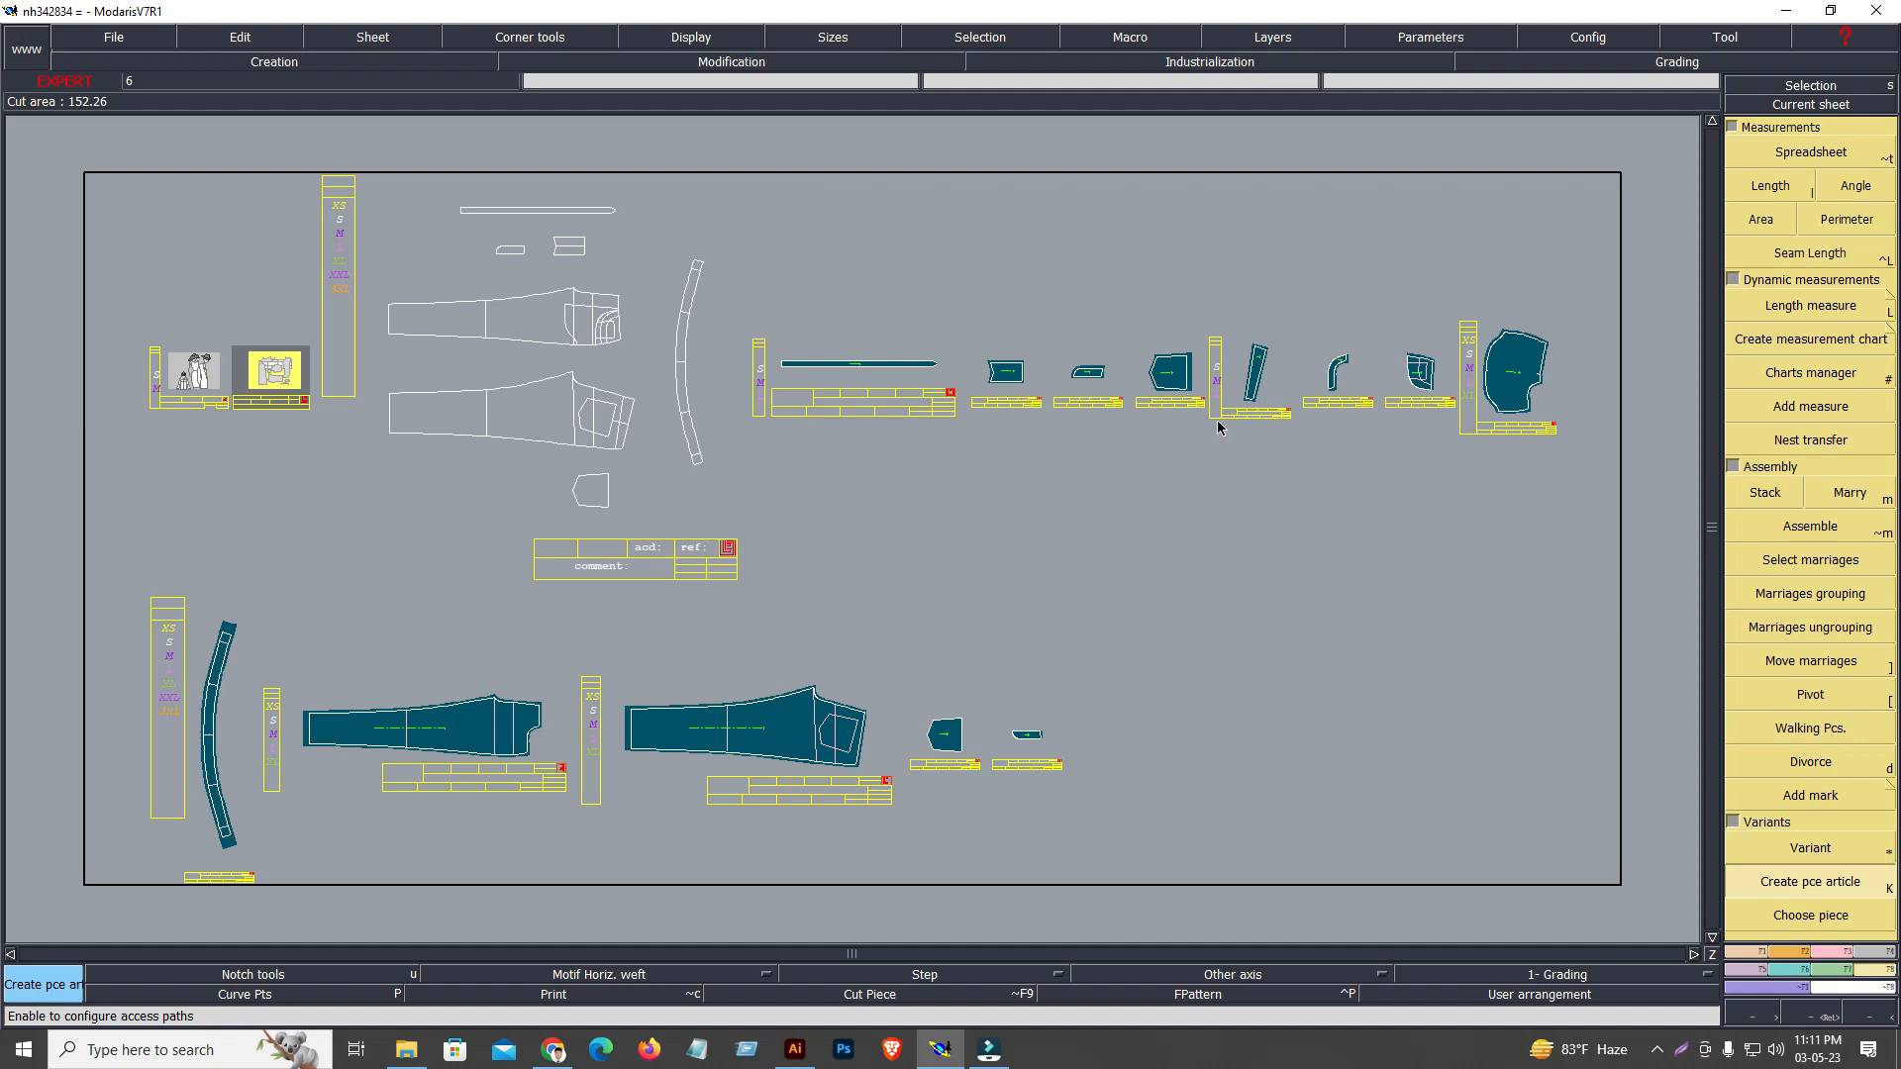
# Select all sheets and sizes, display the graded curves of every size and return to the base size
pyautogui.hotkey('ctrl', 'u')
pyautogui.hotkey('ctrl', 'u')
pyautogui.press('F9')
pyautogui.press('F10')
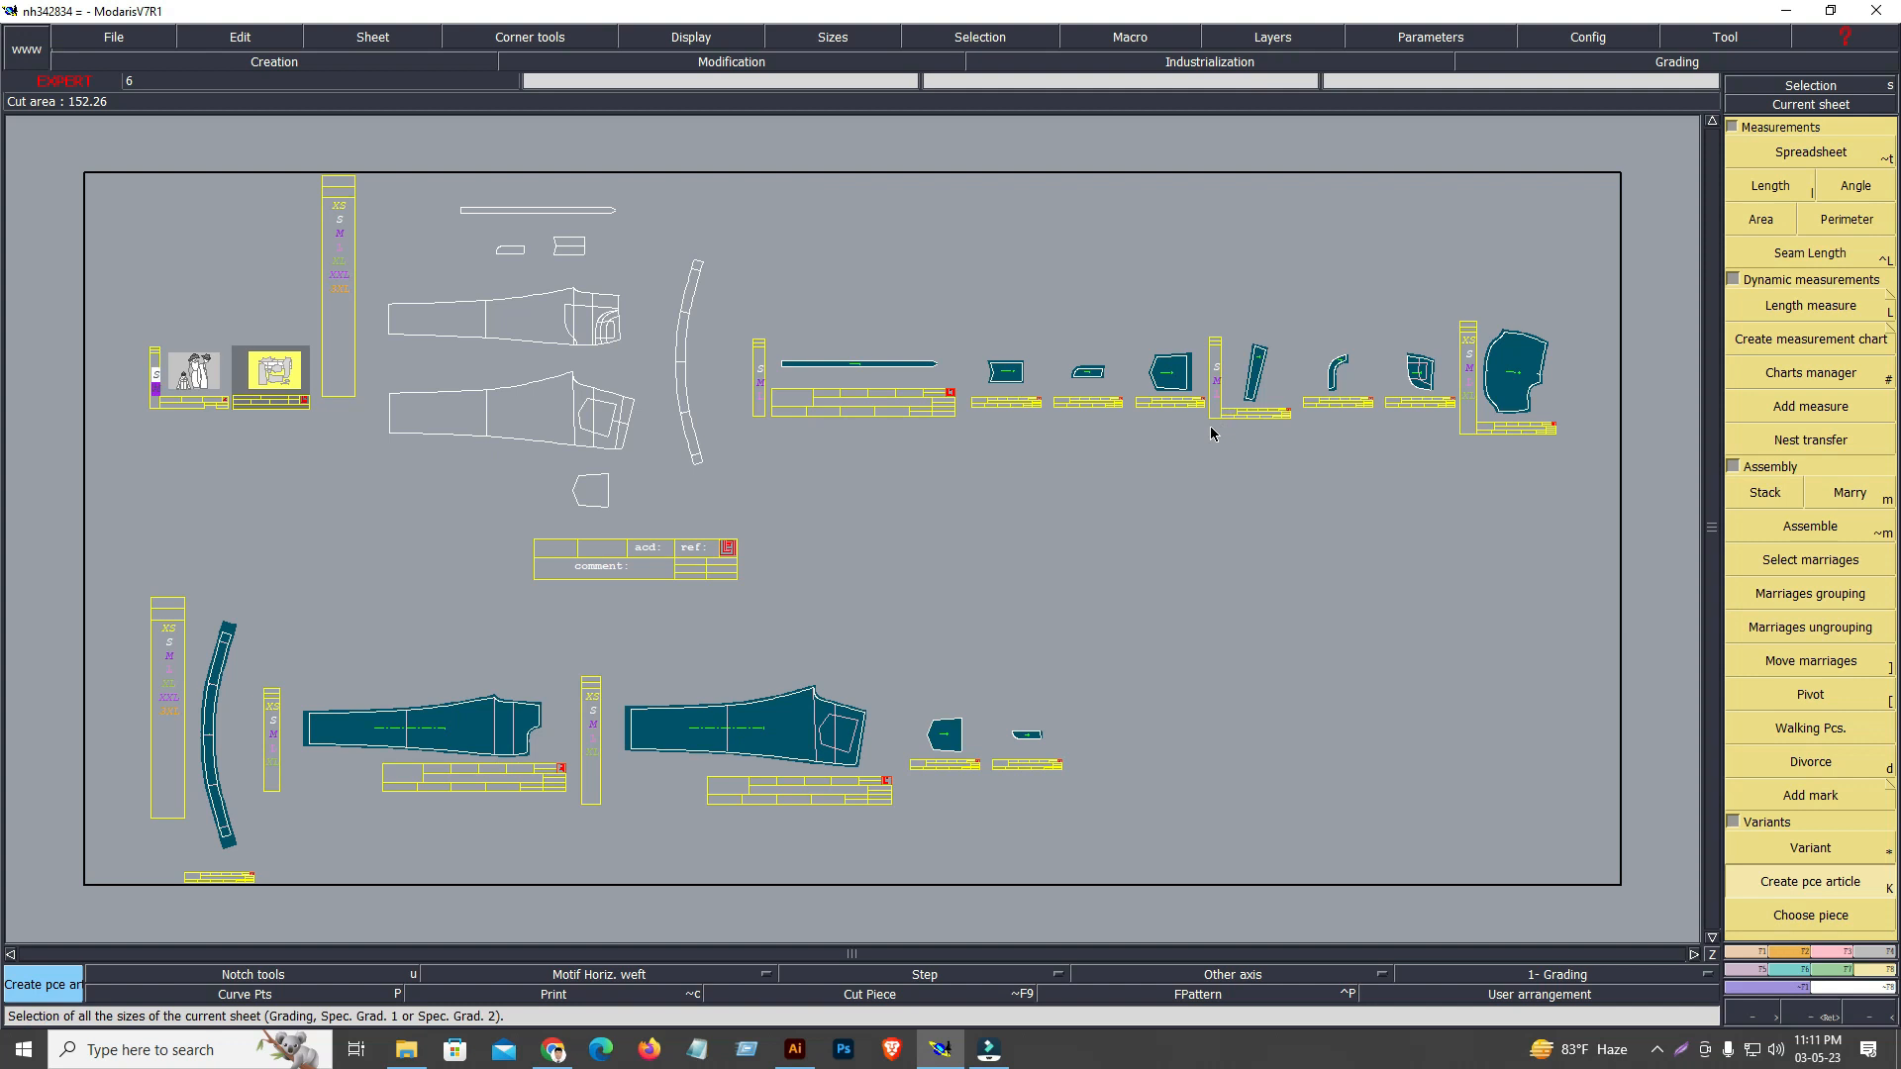
pyautogui.hotkey('ctrl', 'a')
pyautogui.press('F10')
pyautogui.press('F11')
pyautogui.press('F12')
pyautogui.press('F9')
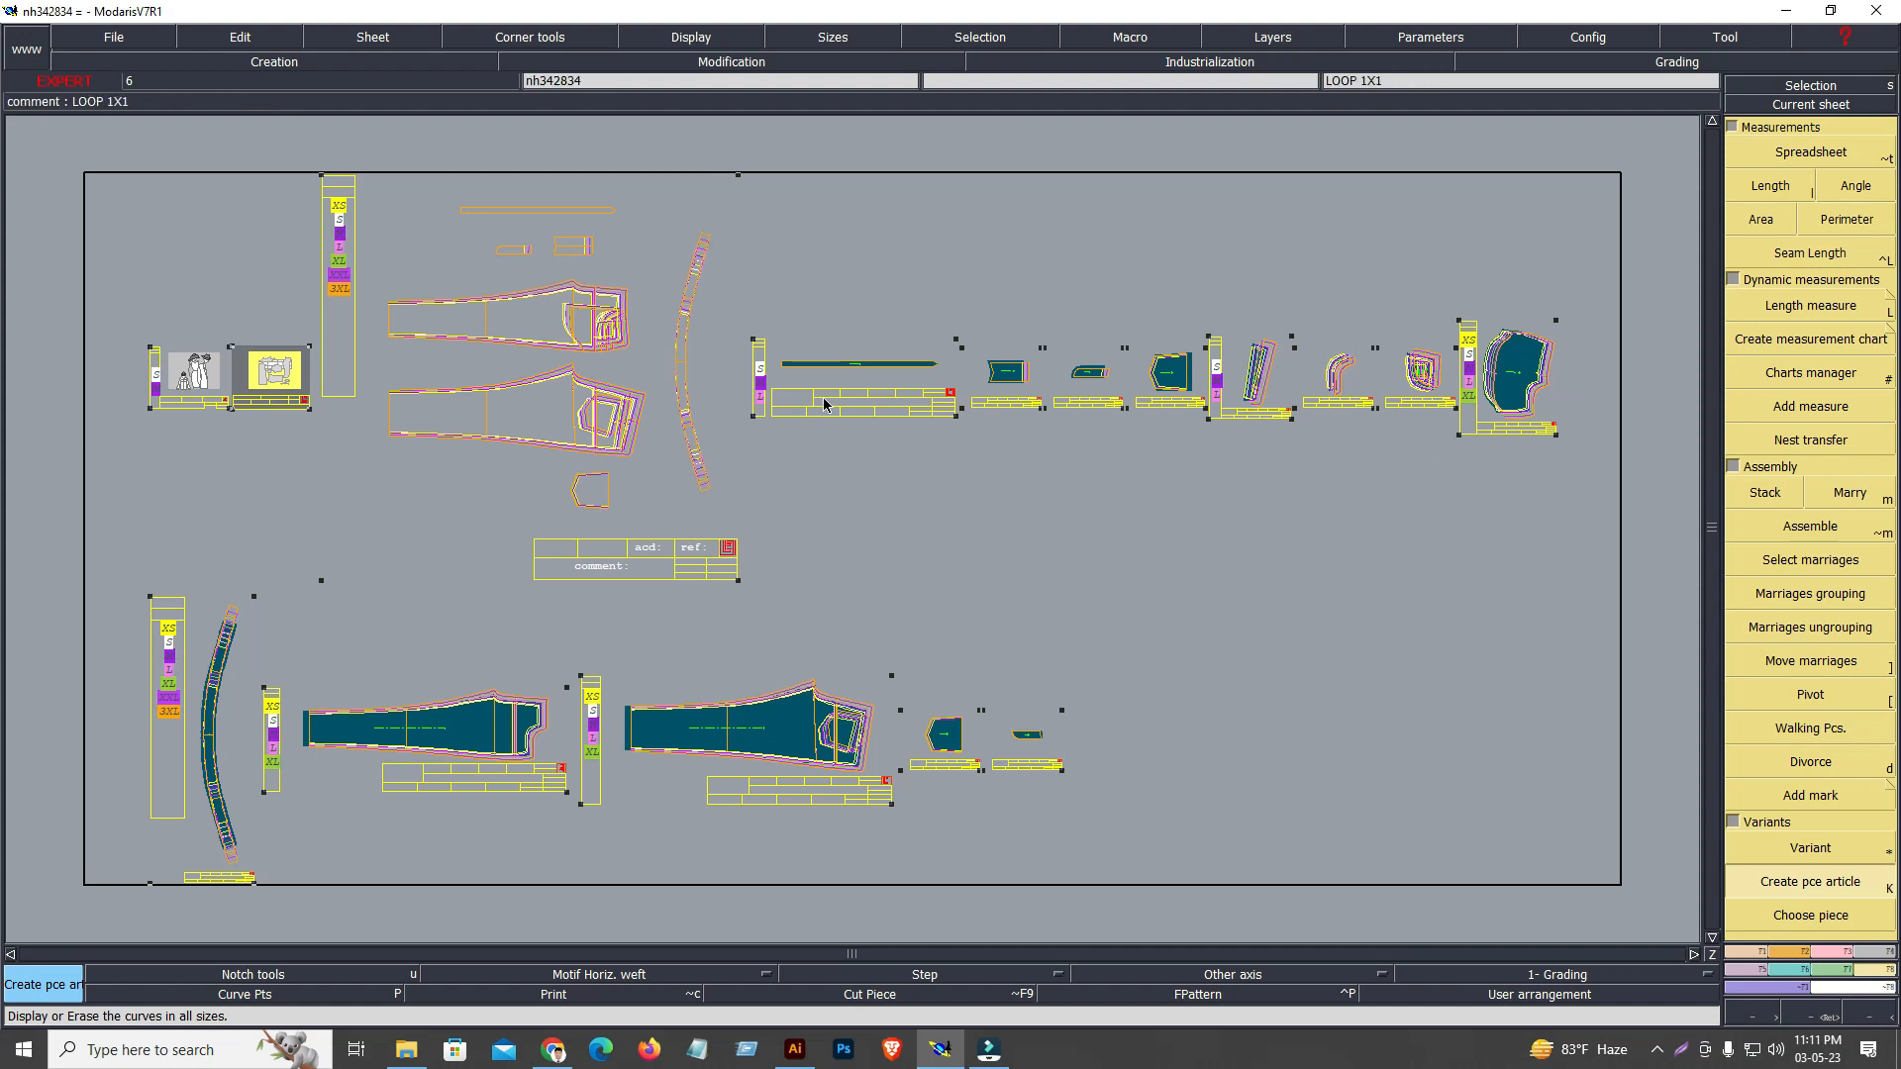
pyautogui.press('F9')
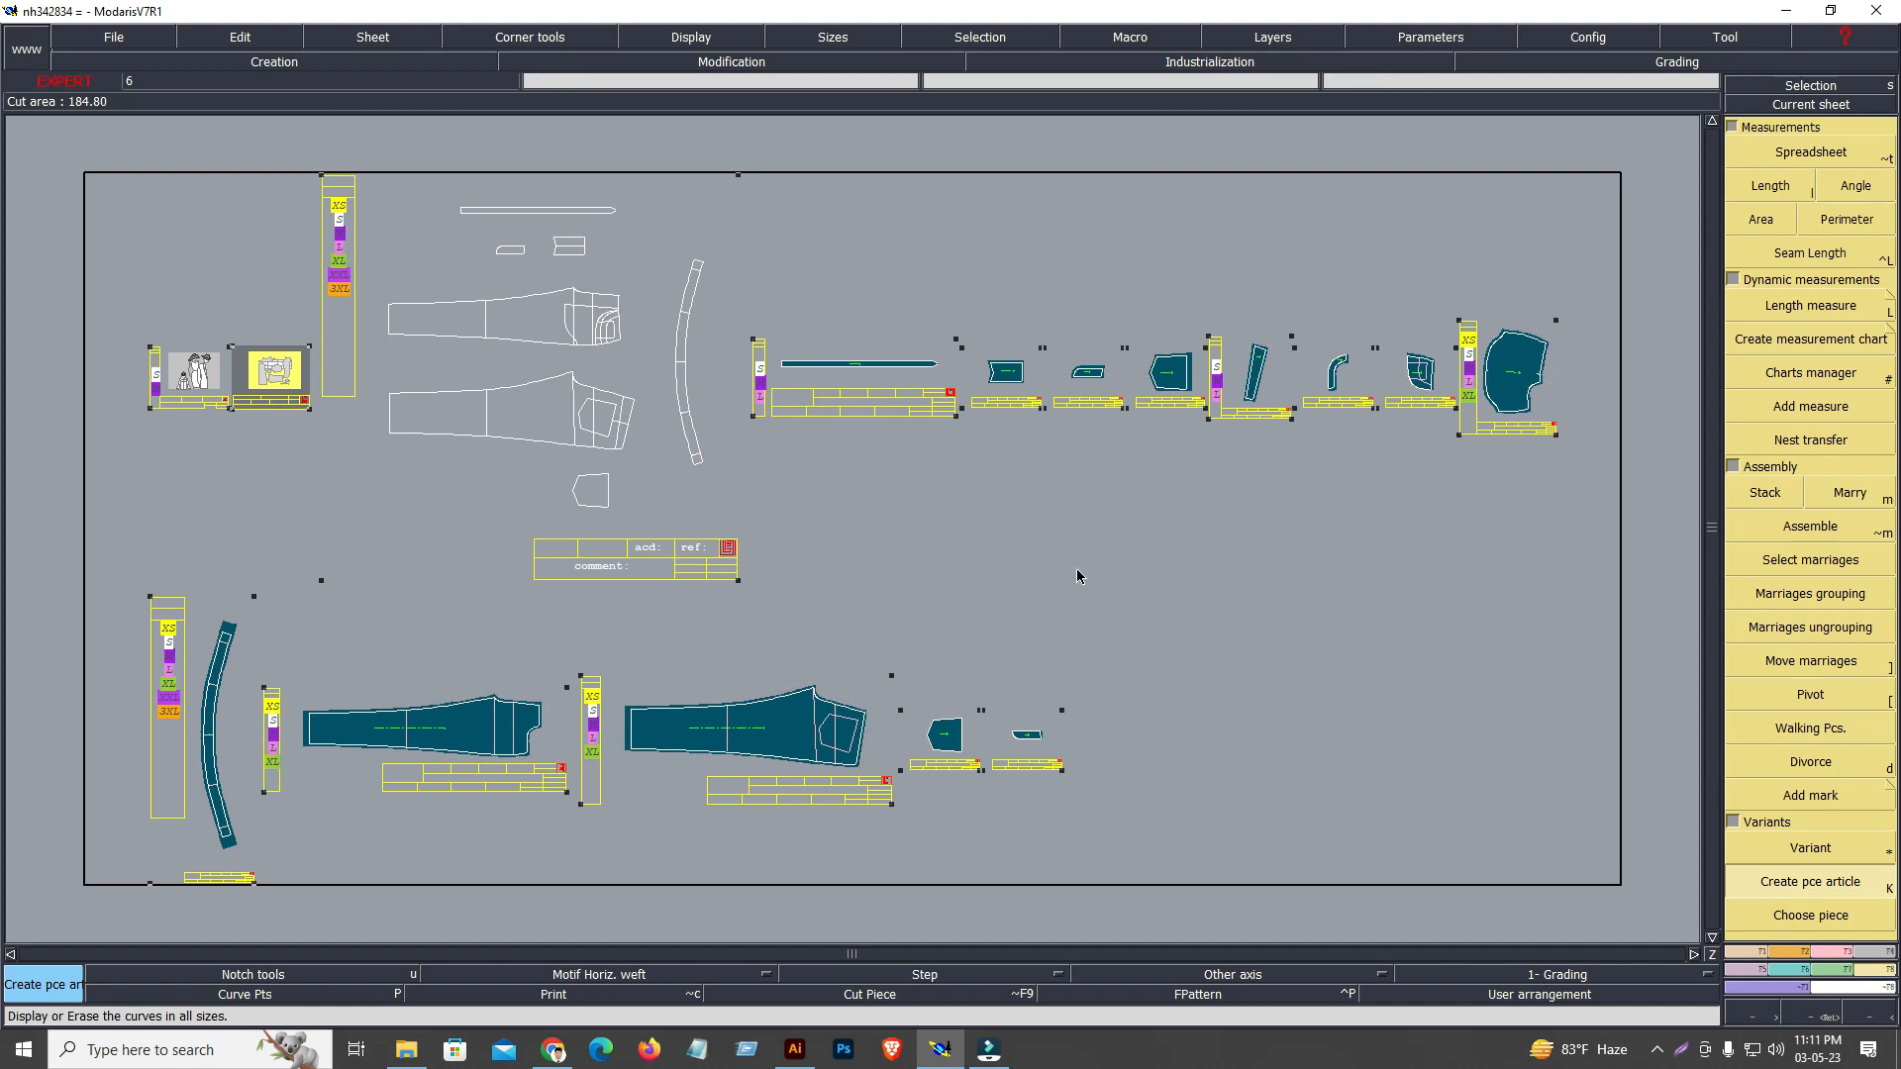
# Save the model once more with its current name, accepting the save instead of validation
pyautogui.click(112, 36)
pyautogui.click(99, 119)
pyautogui.click(884, 633)
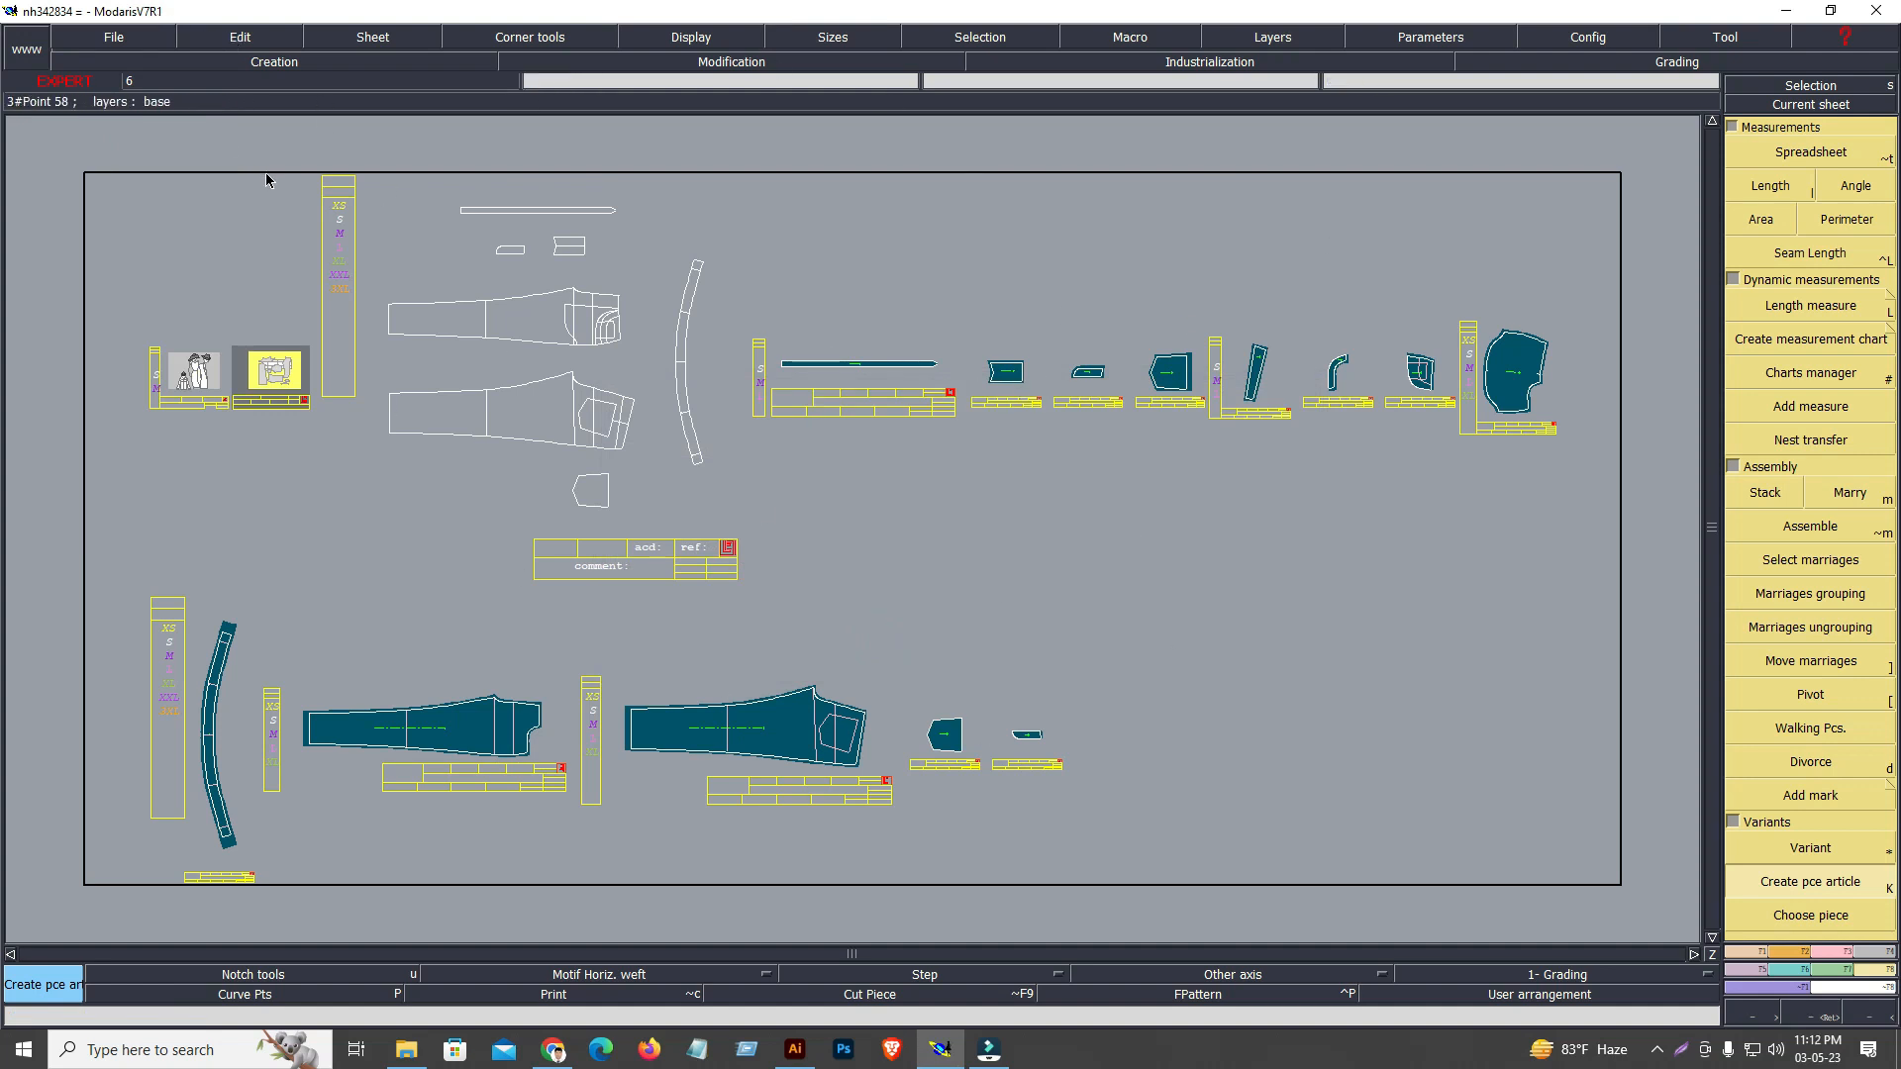
# Export the garment to the NH-342834 folder and repeat the export, continuing past the anomaly notice both times
pyautogui.click(114, 37)
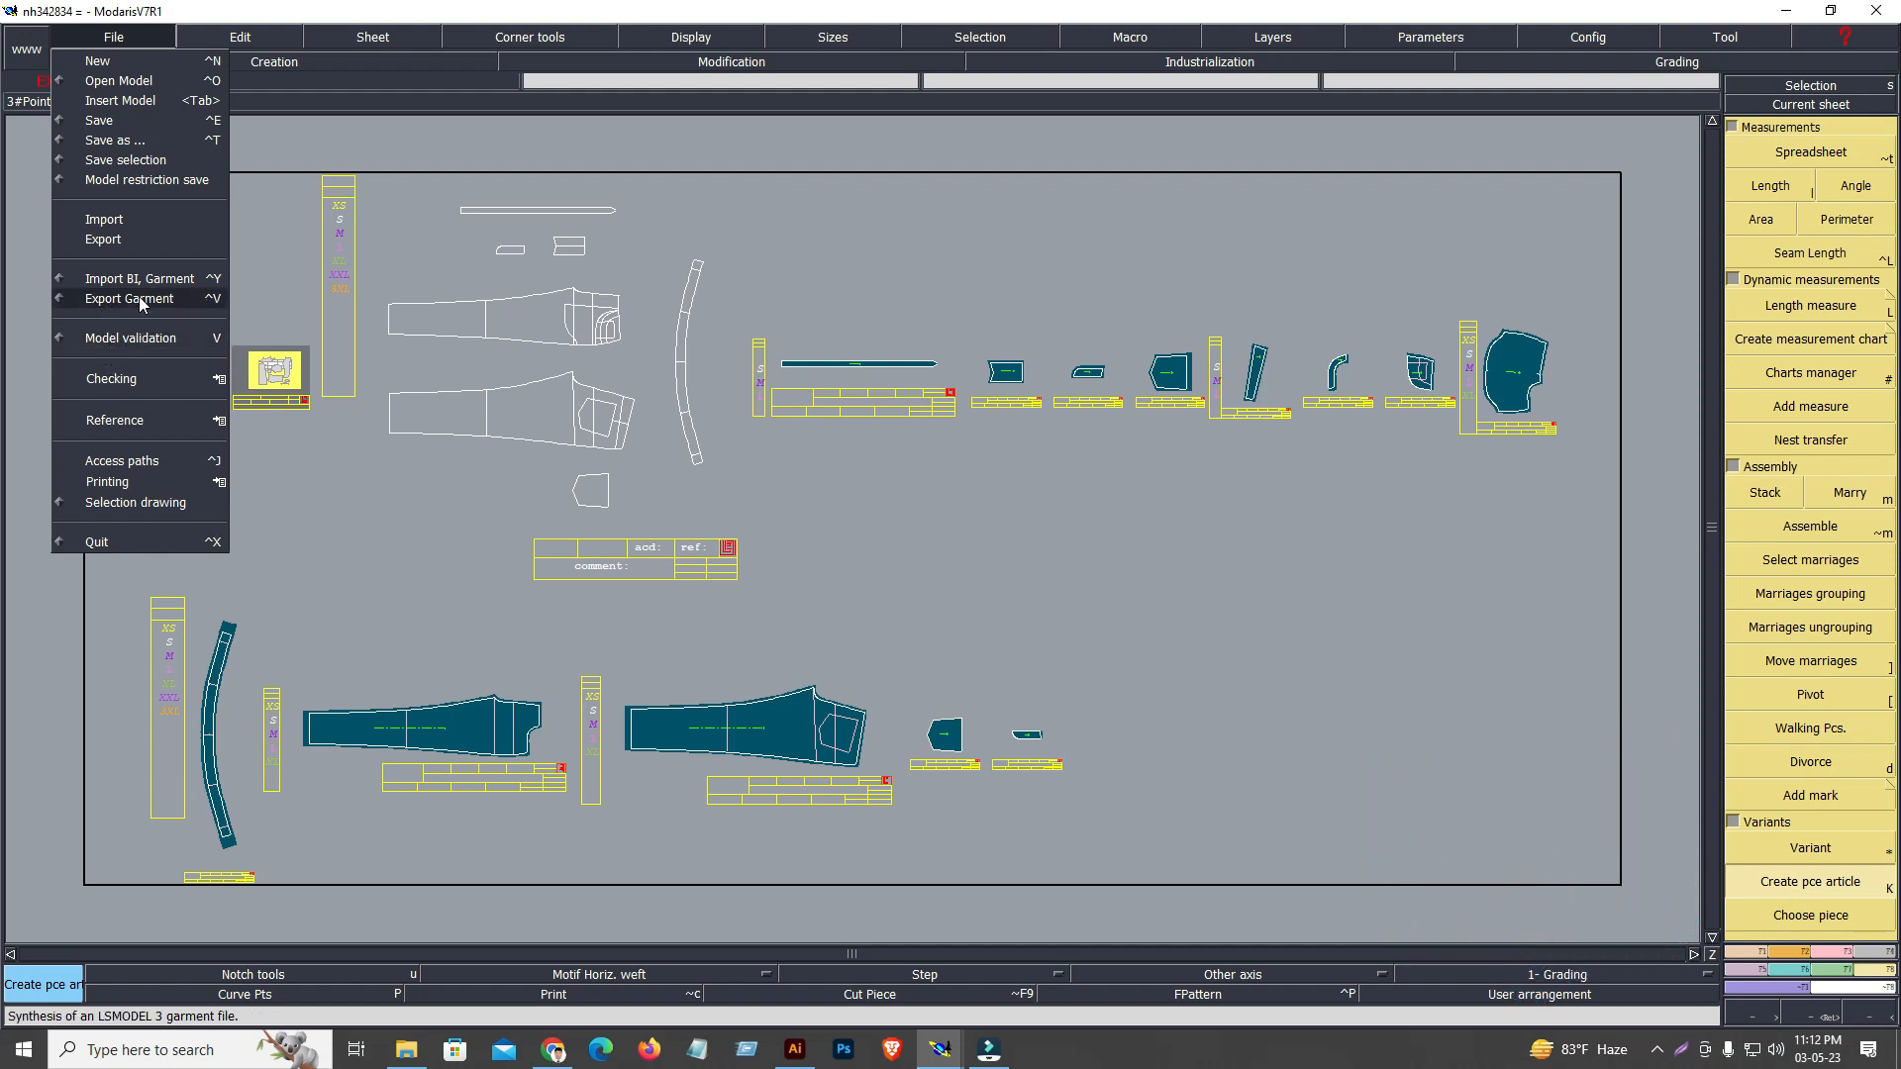
pyautogui.click(139, 295)
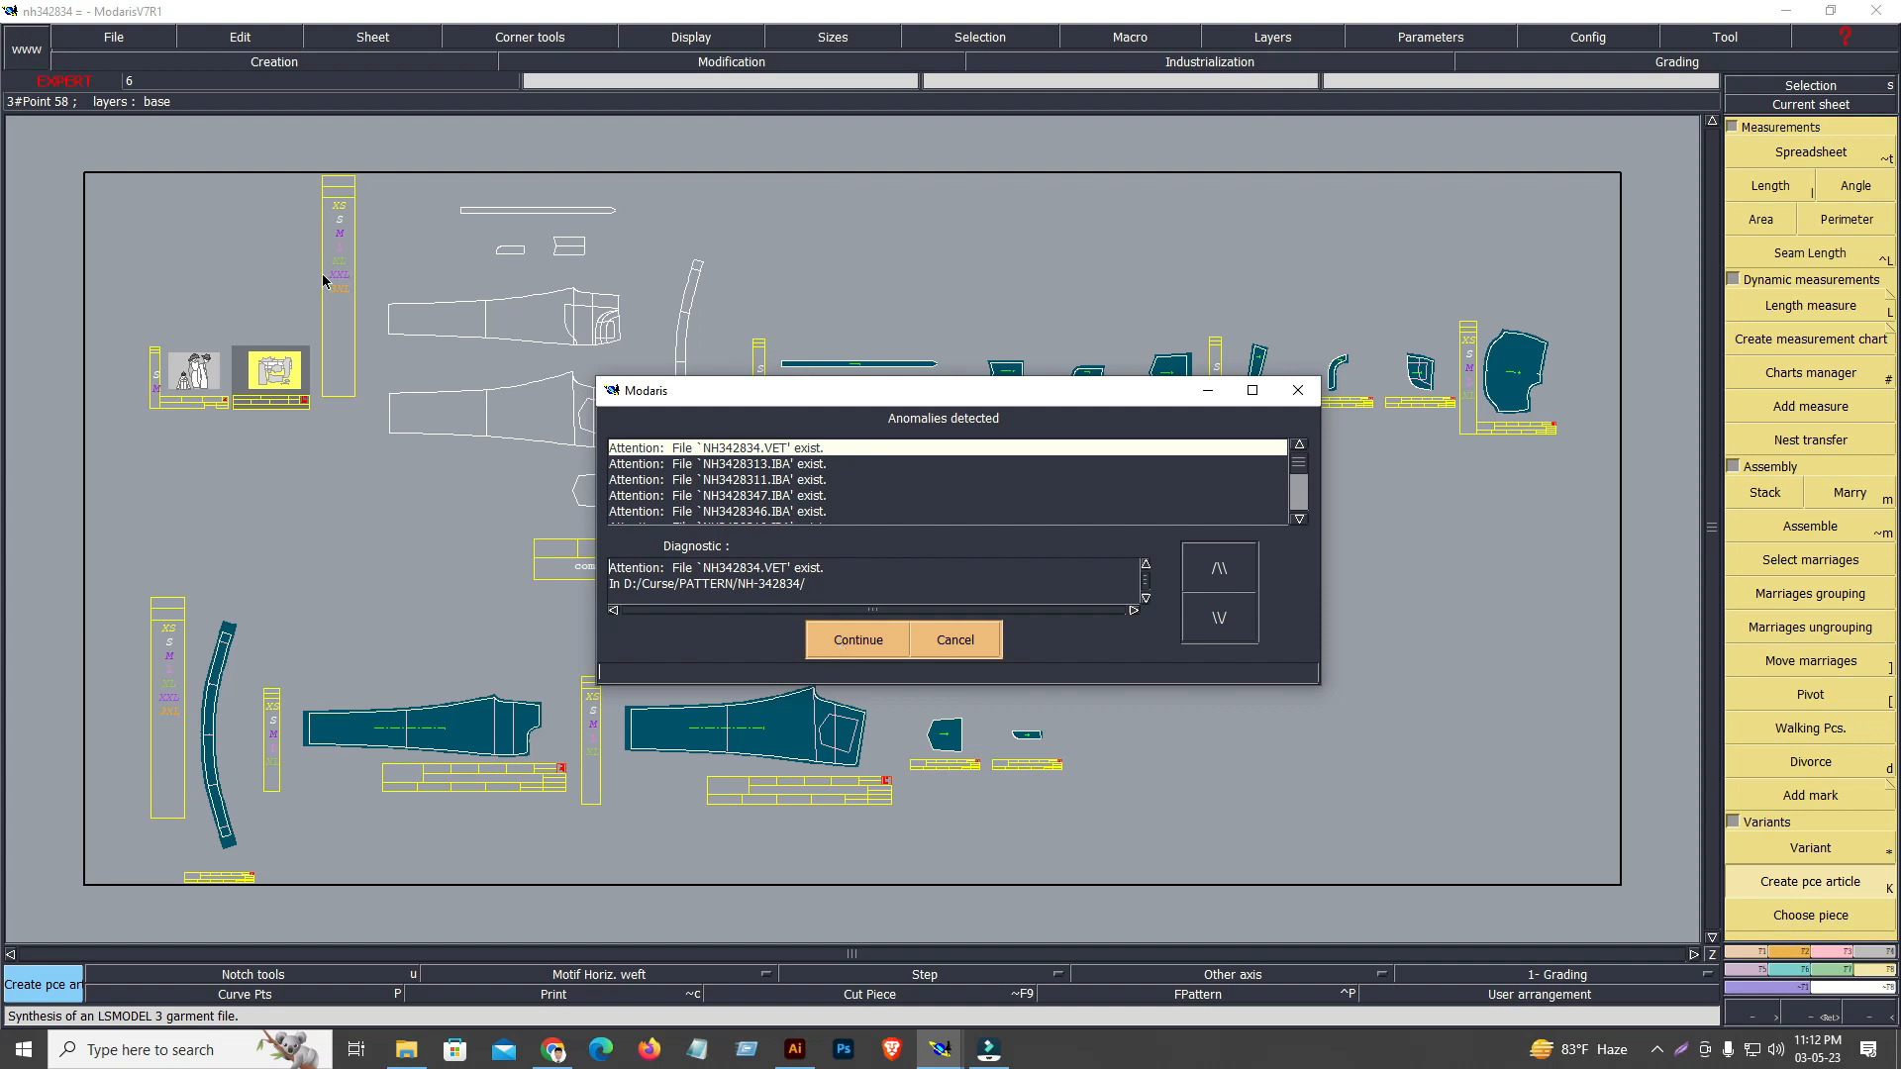
pyautogui.click(857, 641)
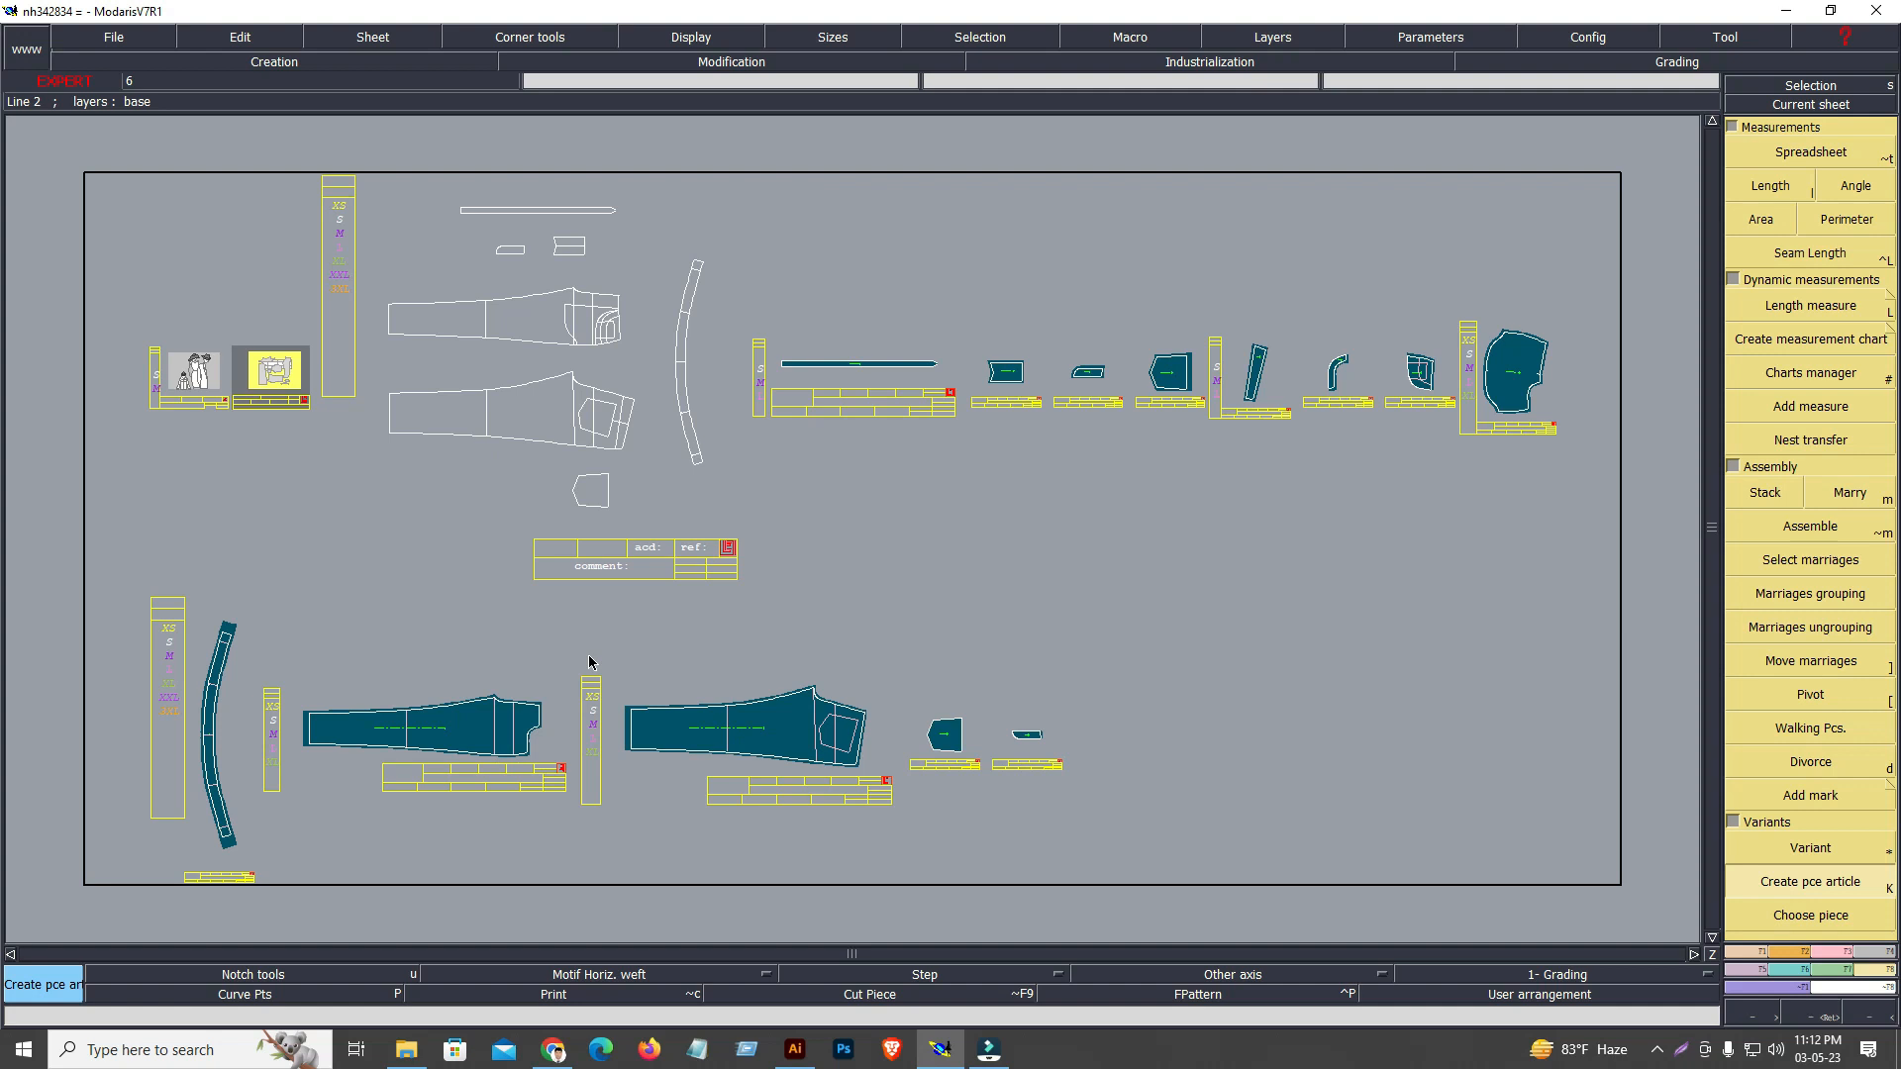
pyautogui.click(132, 38)
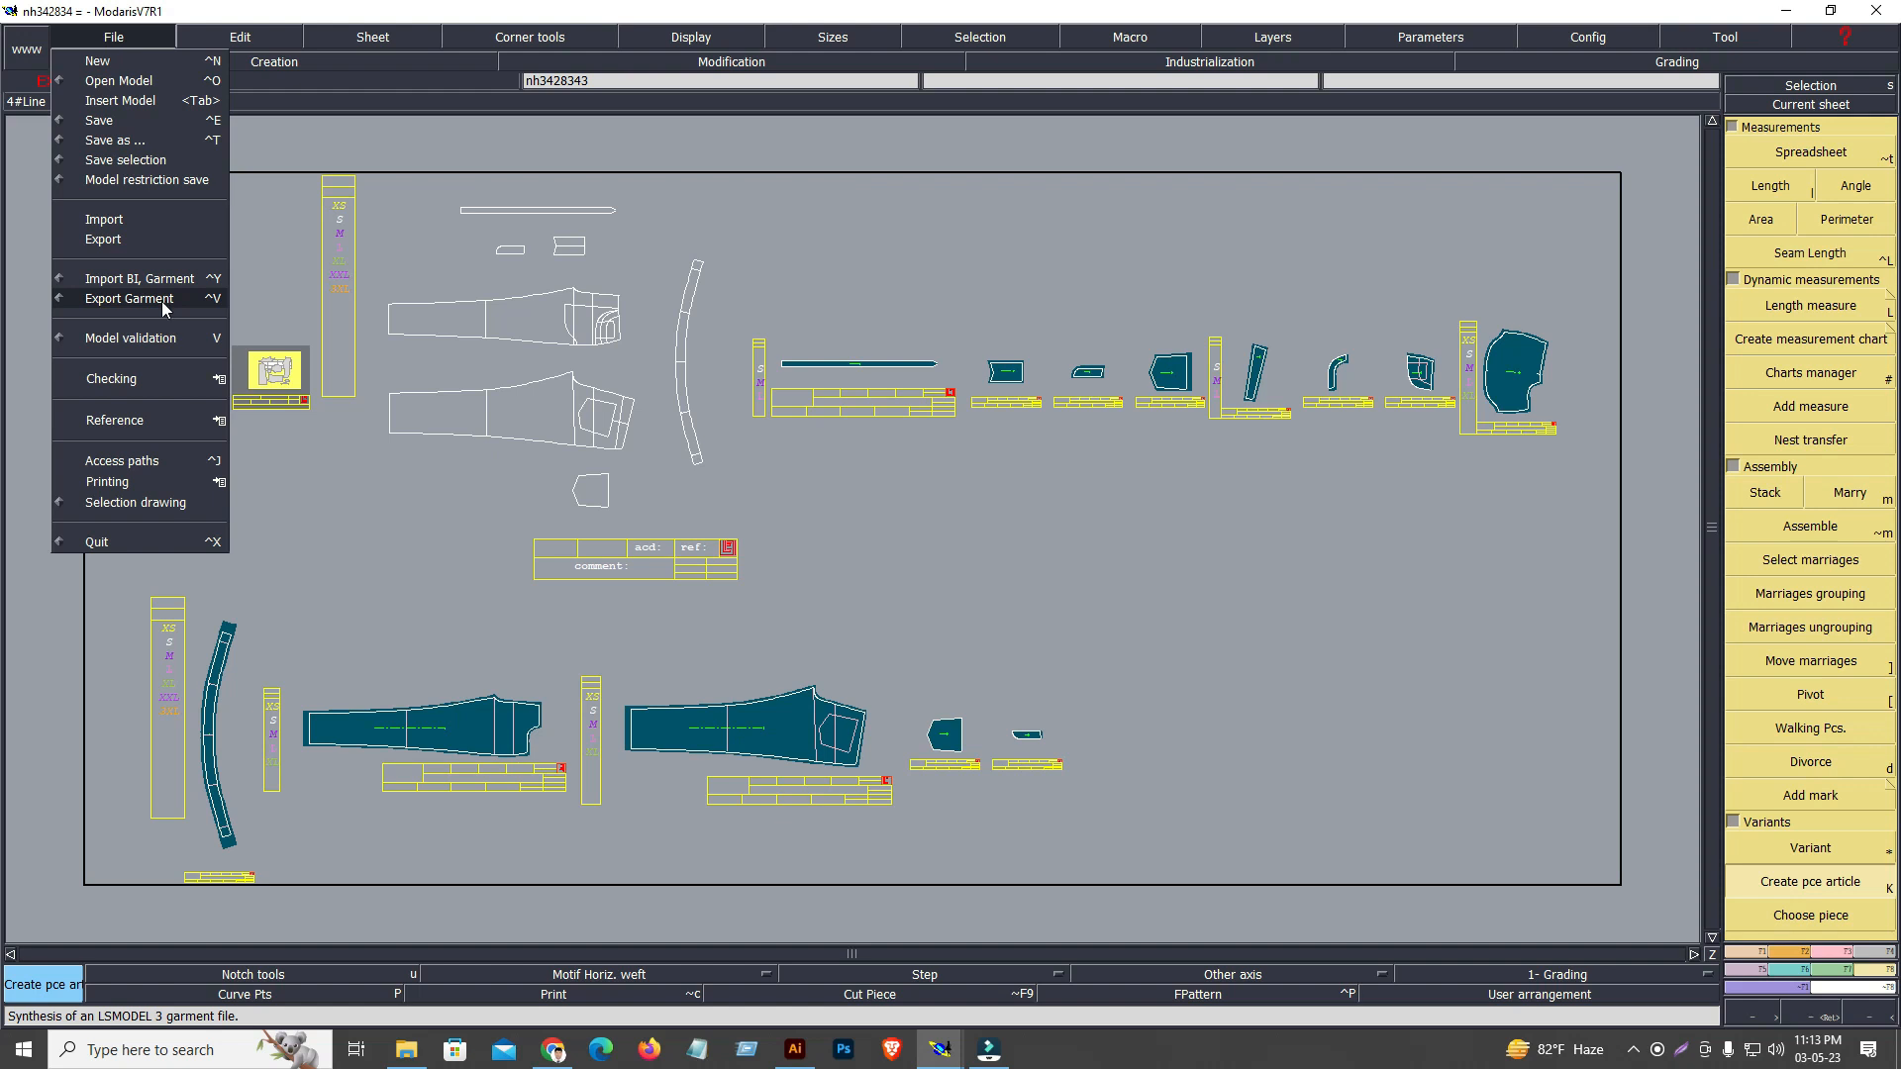
pyautogui.click(105, 302)
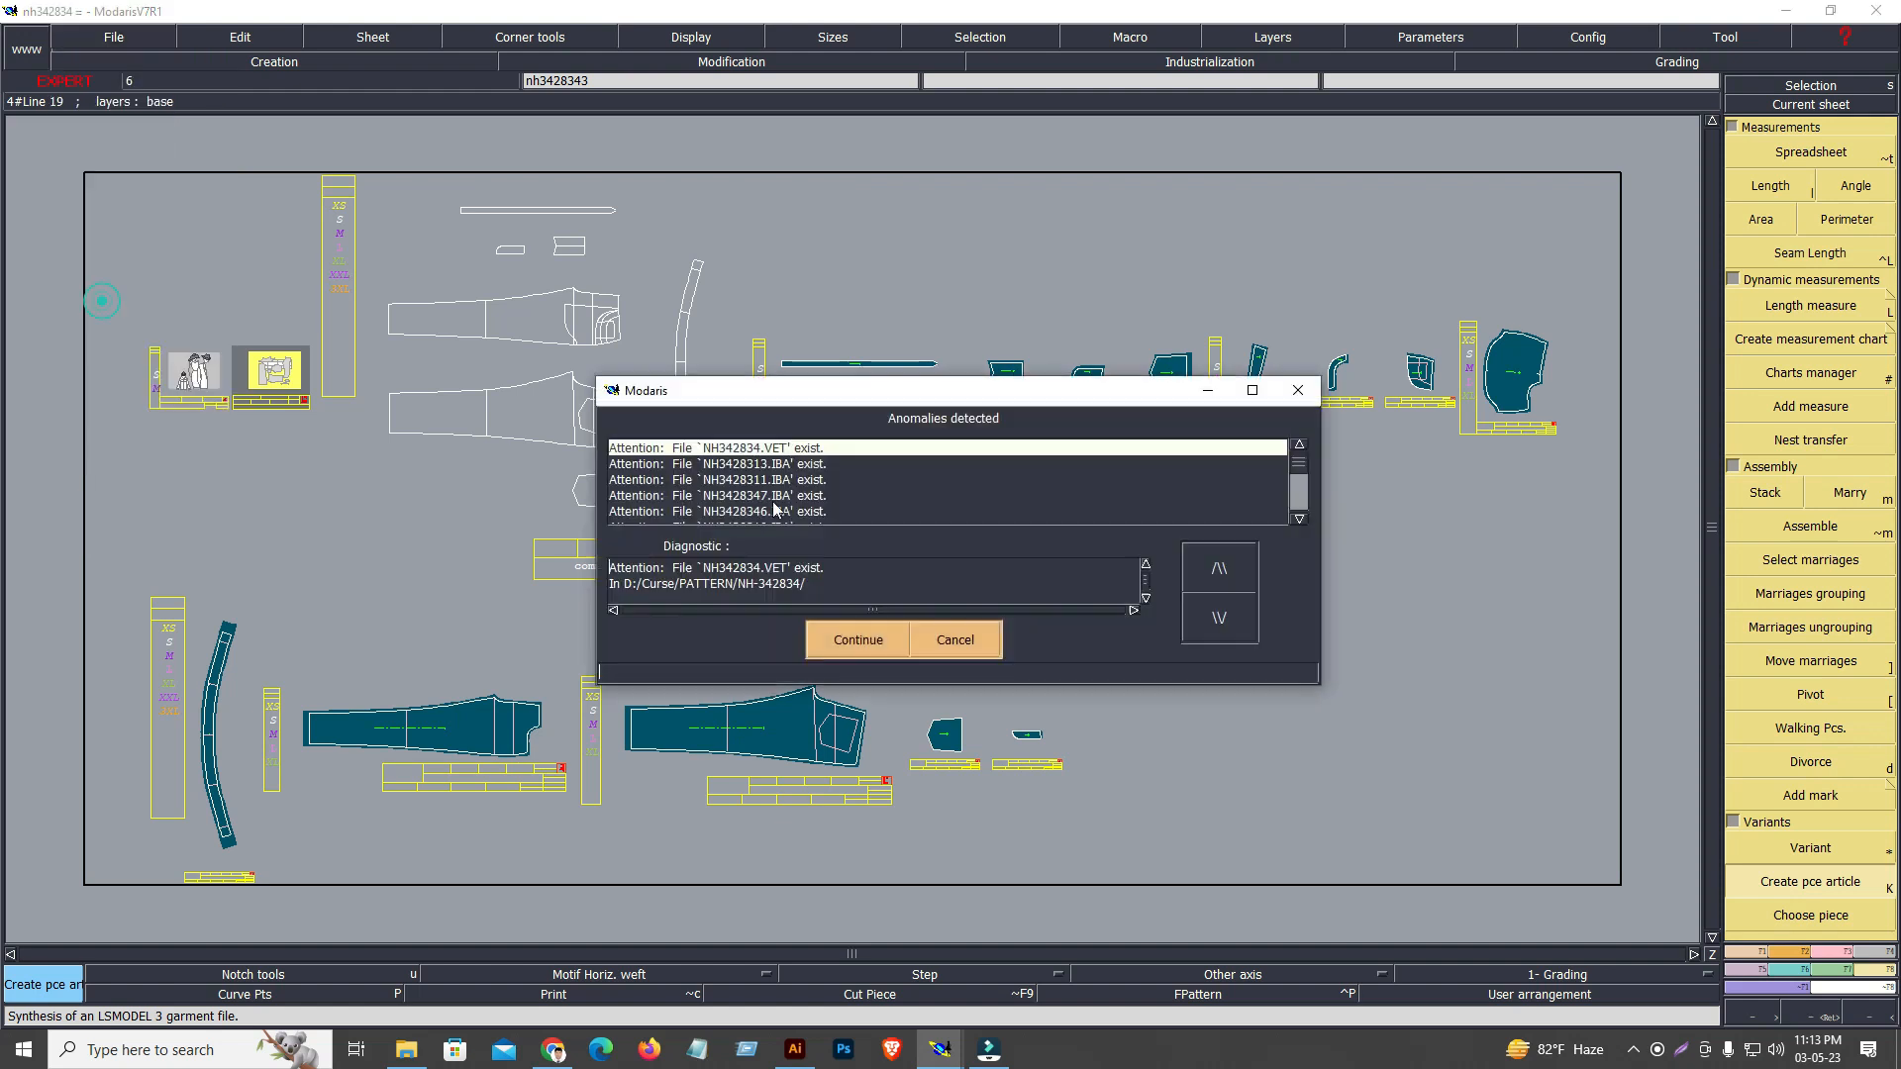
pyautogui.click(860, 642)
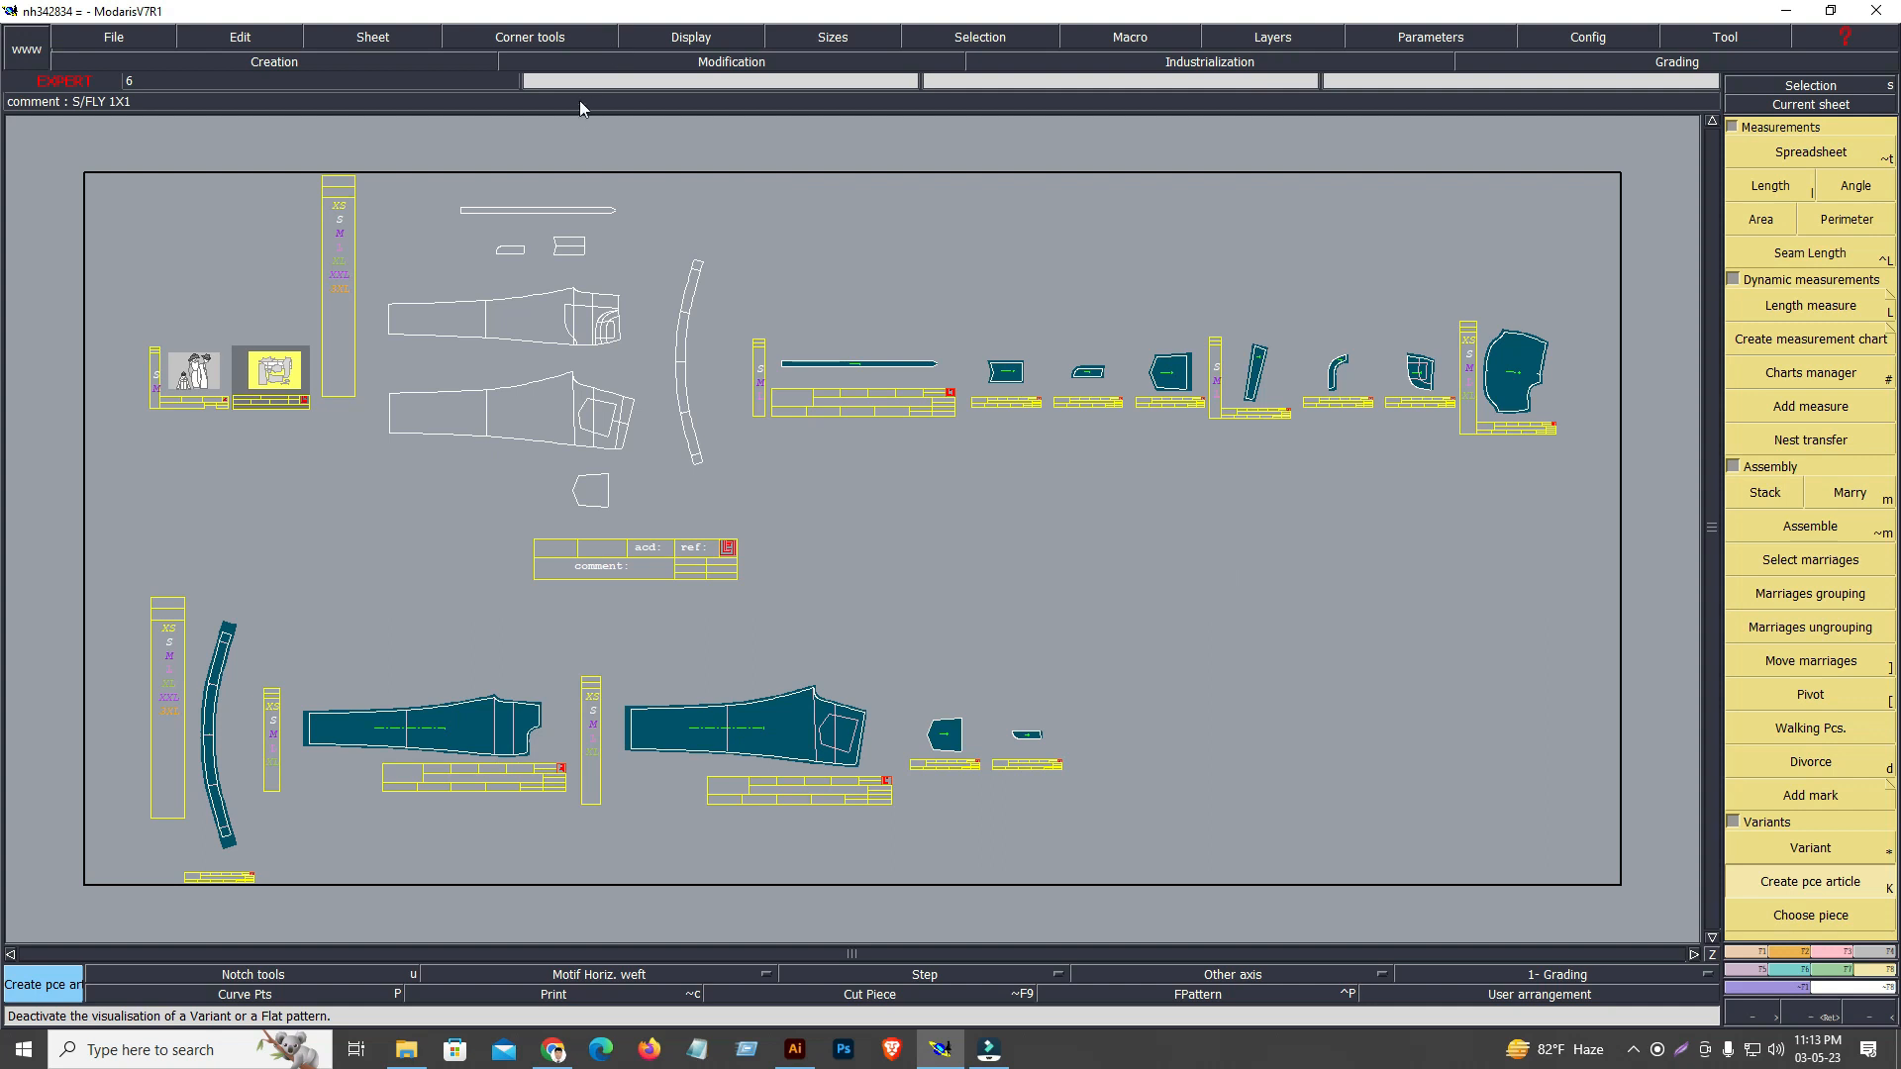
# Save the nh342834 model after the garment export, accepting the save instead of validation
pyautogui.click(112, 36)
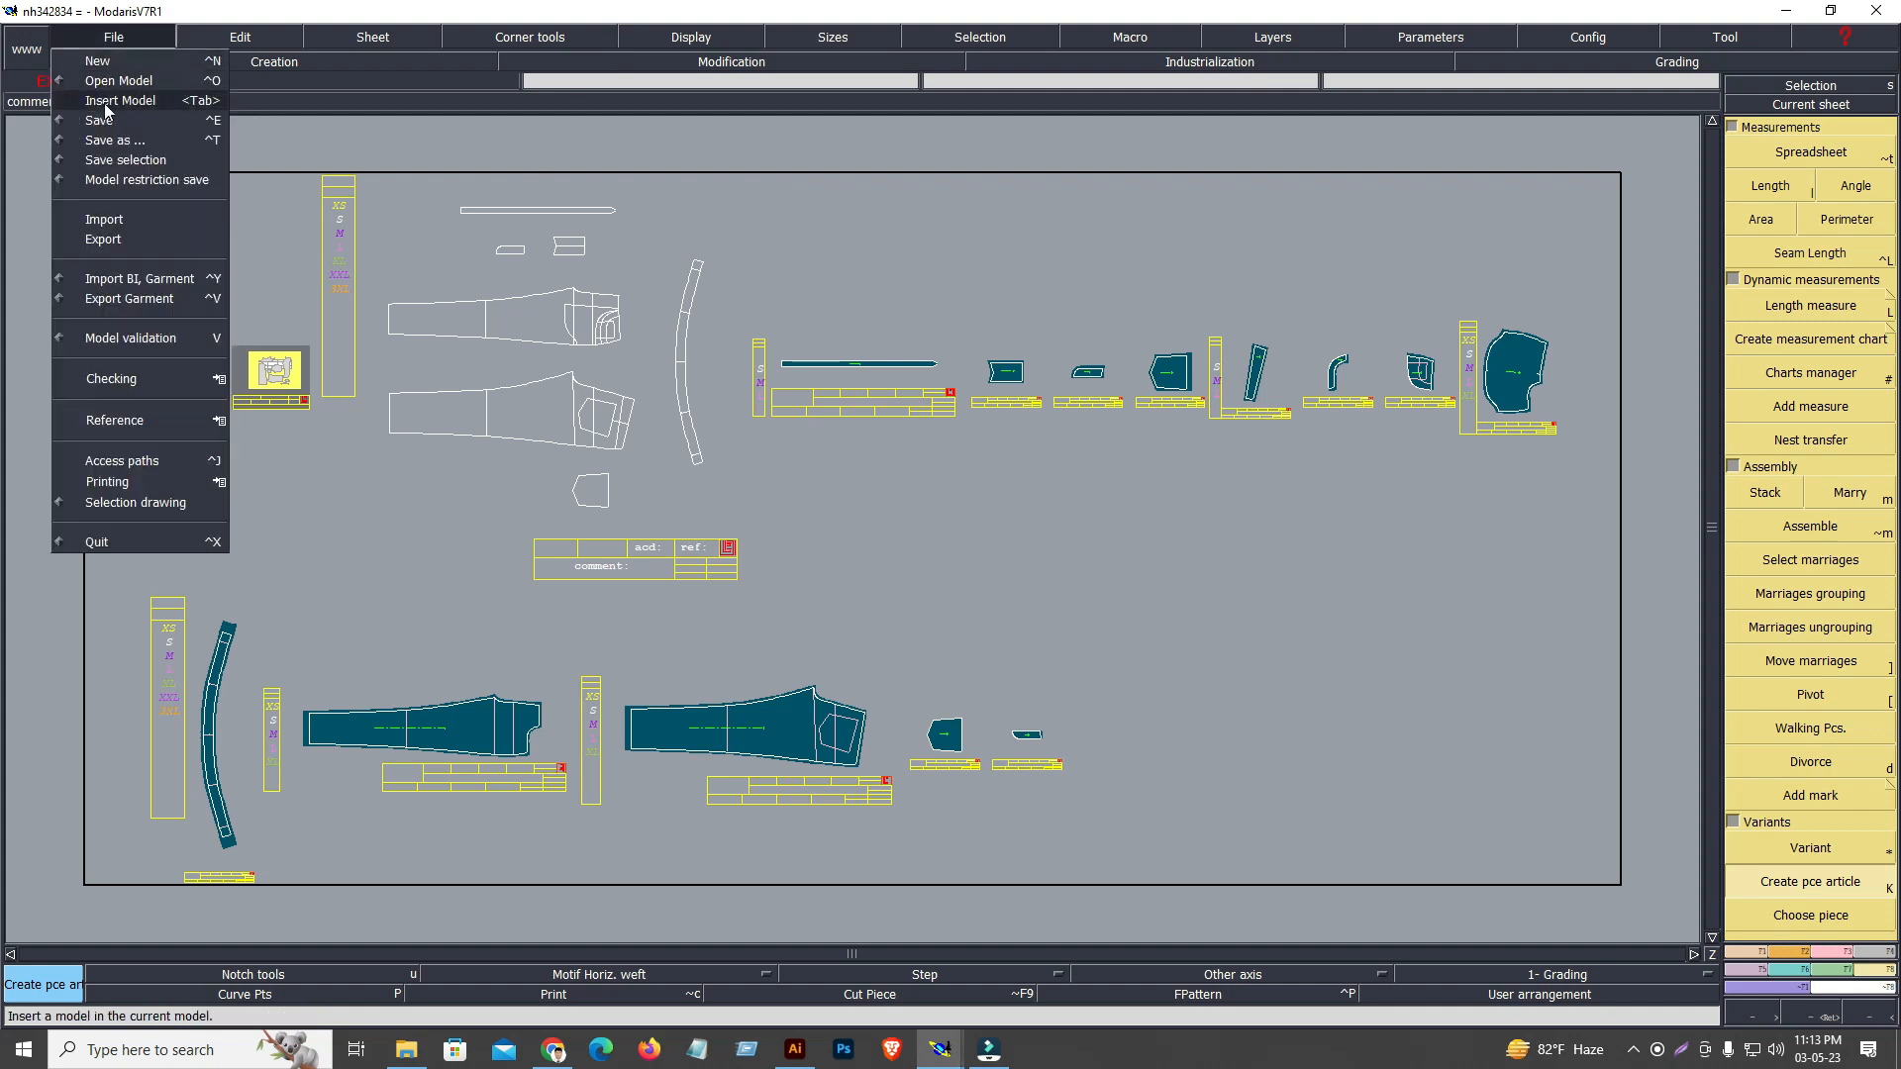
pyautogui.click(112, 160)
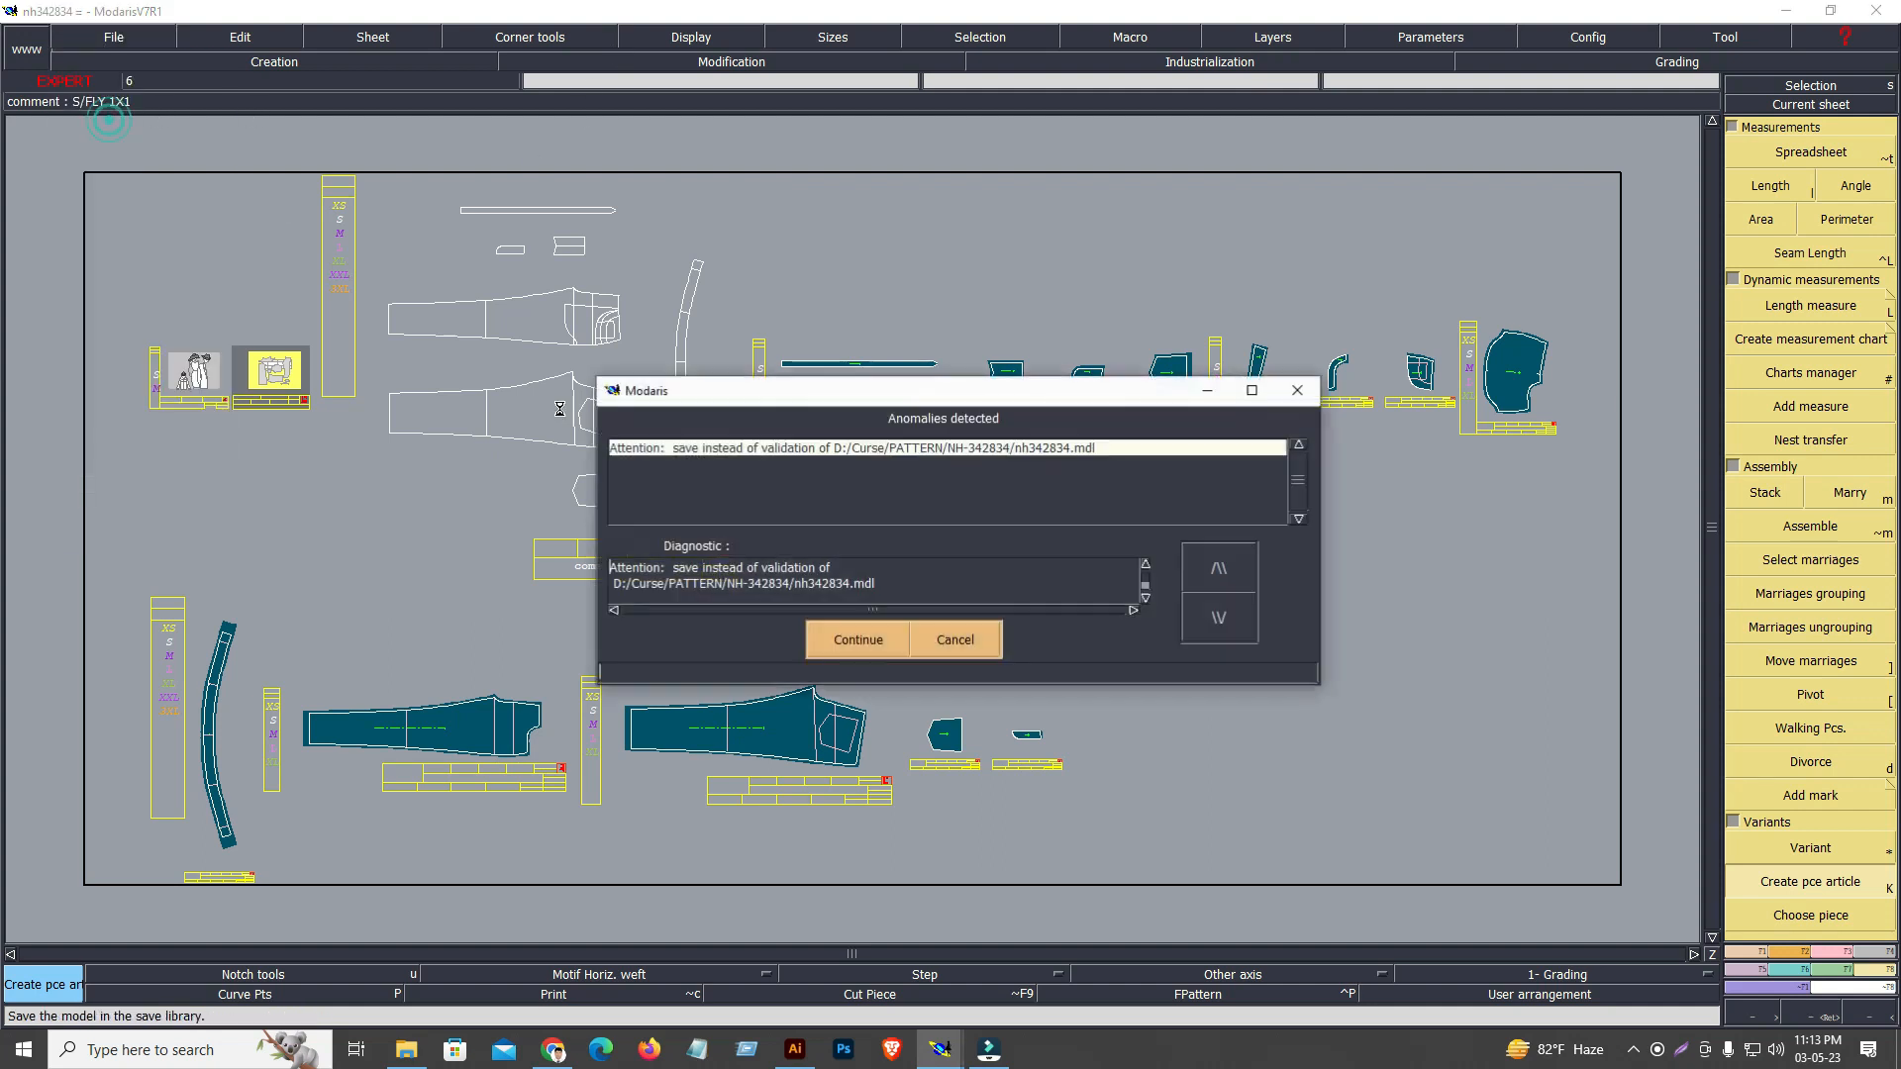
pyautogui.click(865, 650)
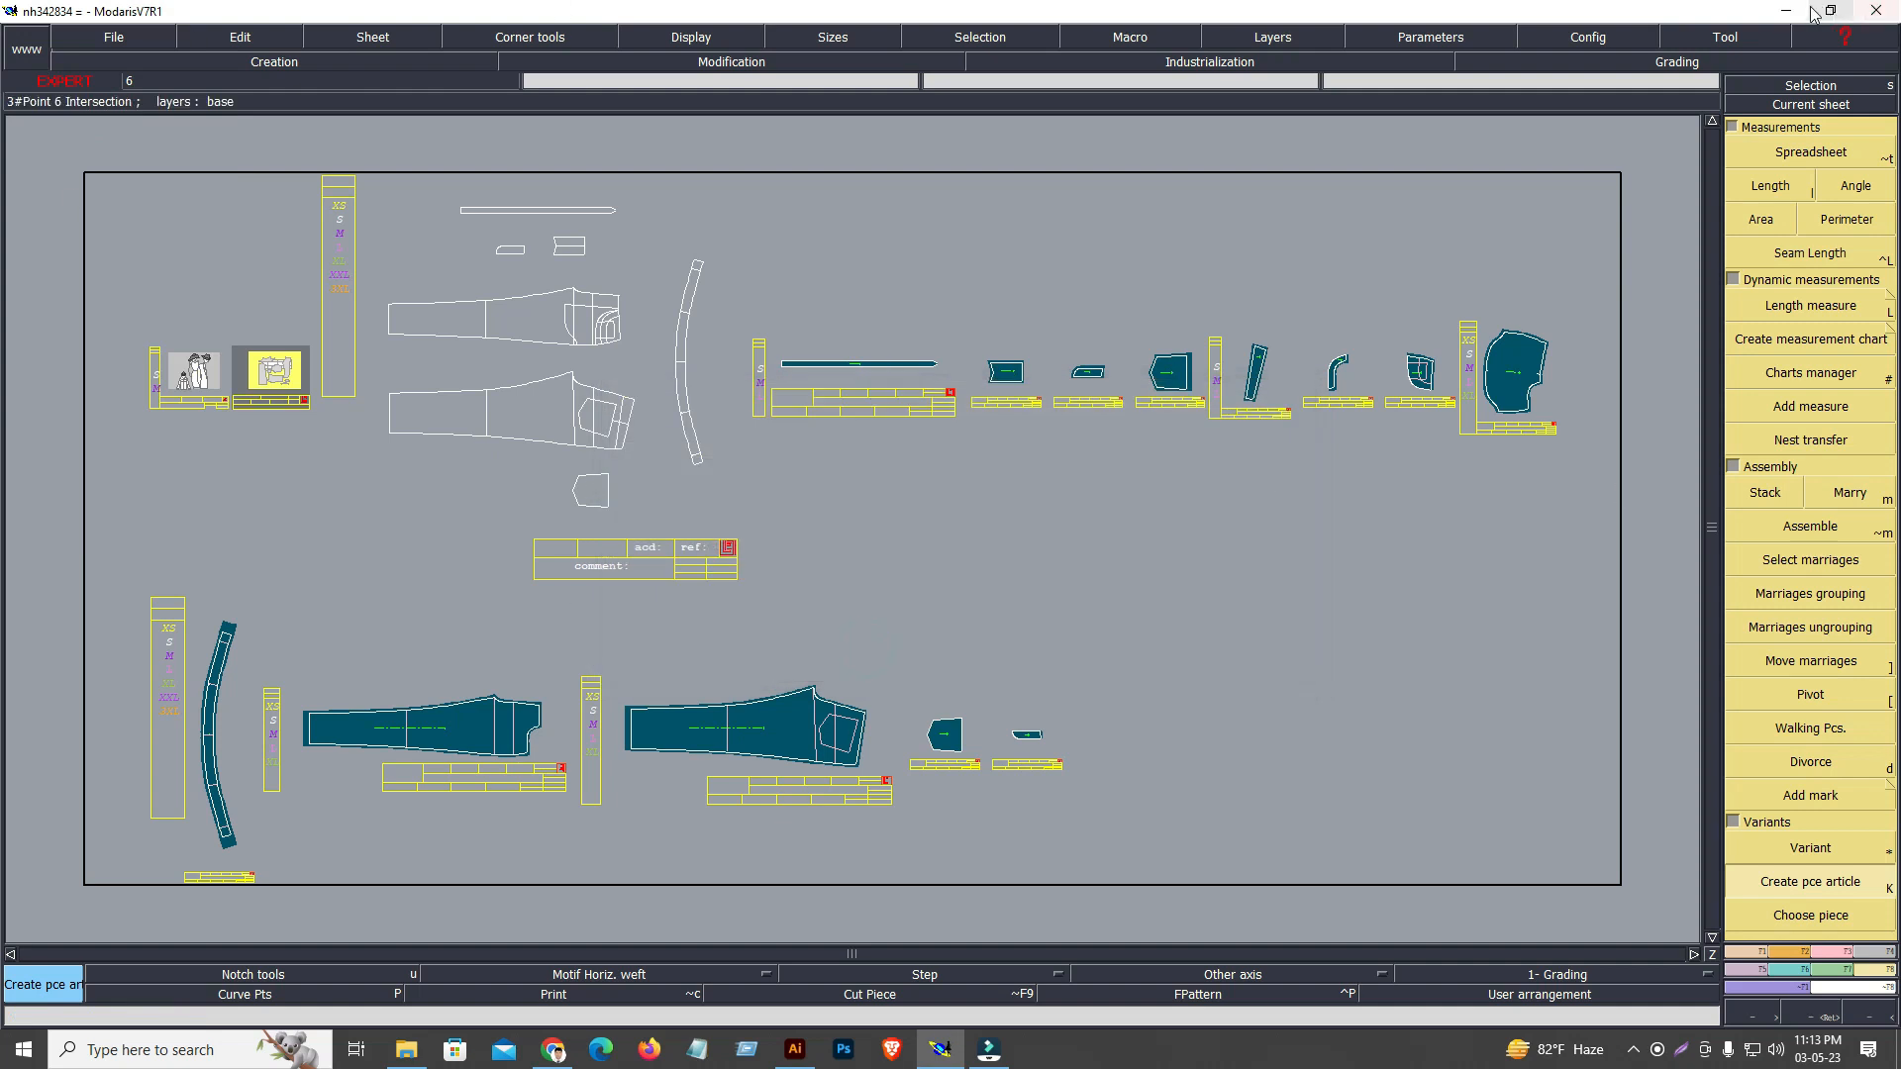
# Switch to the desktop and check the exported garment and piece files in the NH-342834 folder, then close the folder
pyautogui.click(1748, 299)
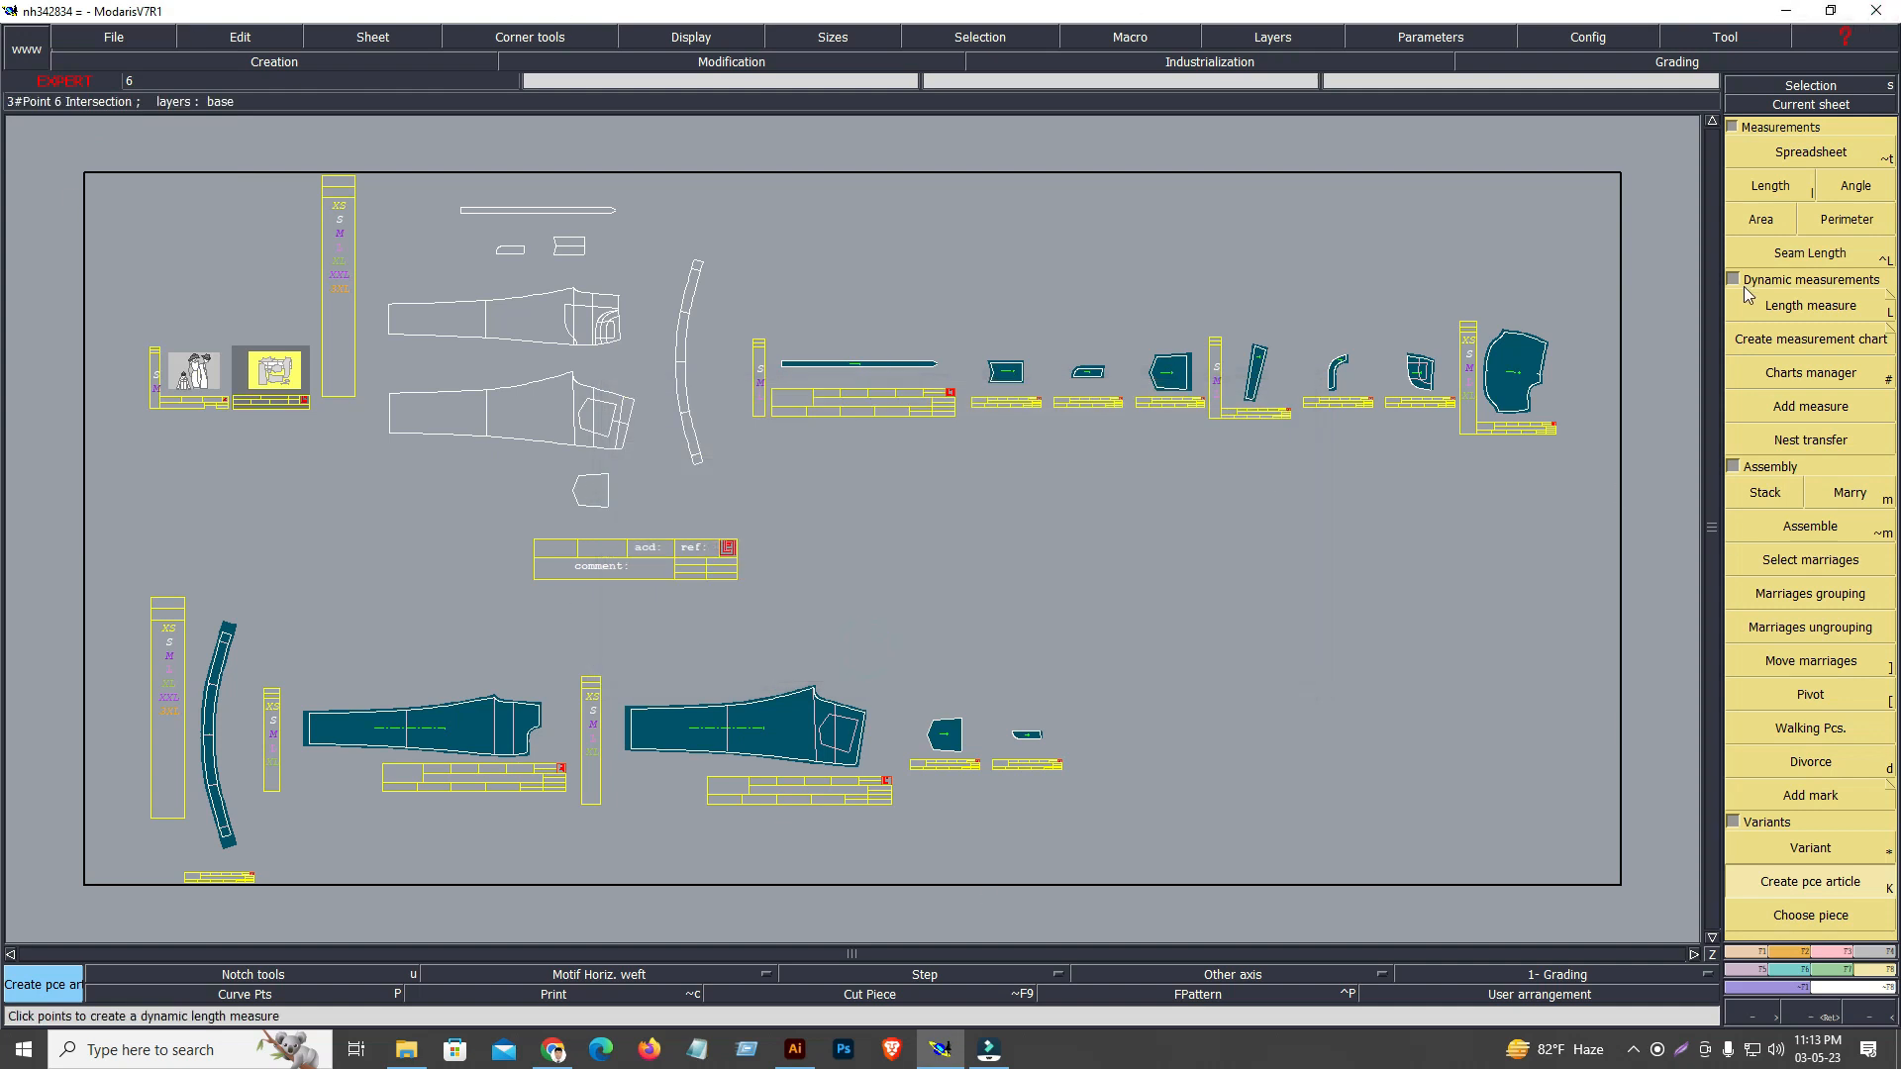
pyautogui.click(1783, 11)
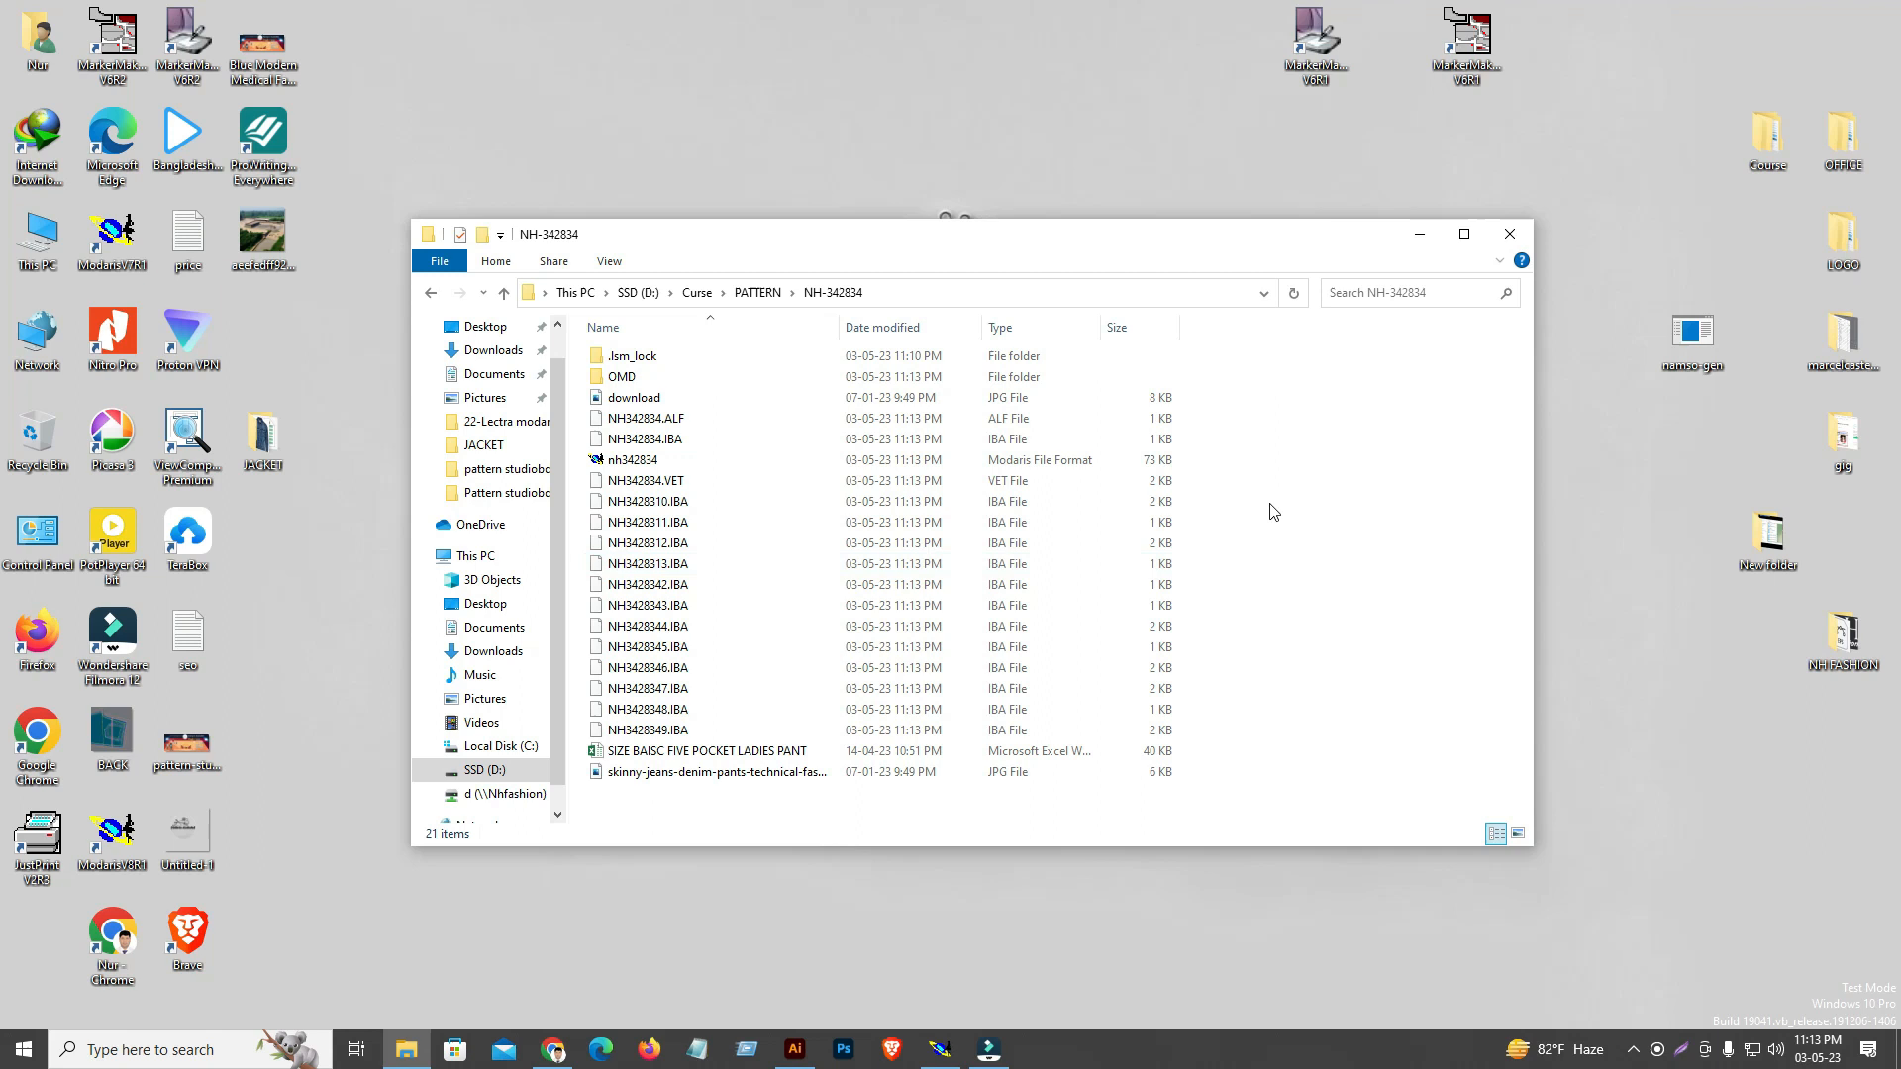
pyautogui.moveTo(1303, 254); pyautogui.dragTo(1330, 195)
pyautogui.rightClick(847, 83)
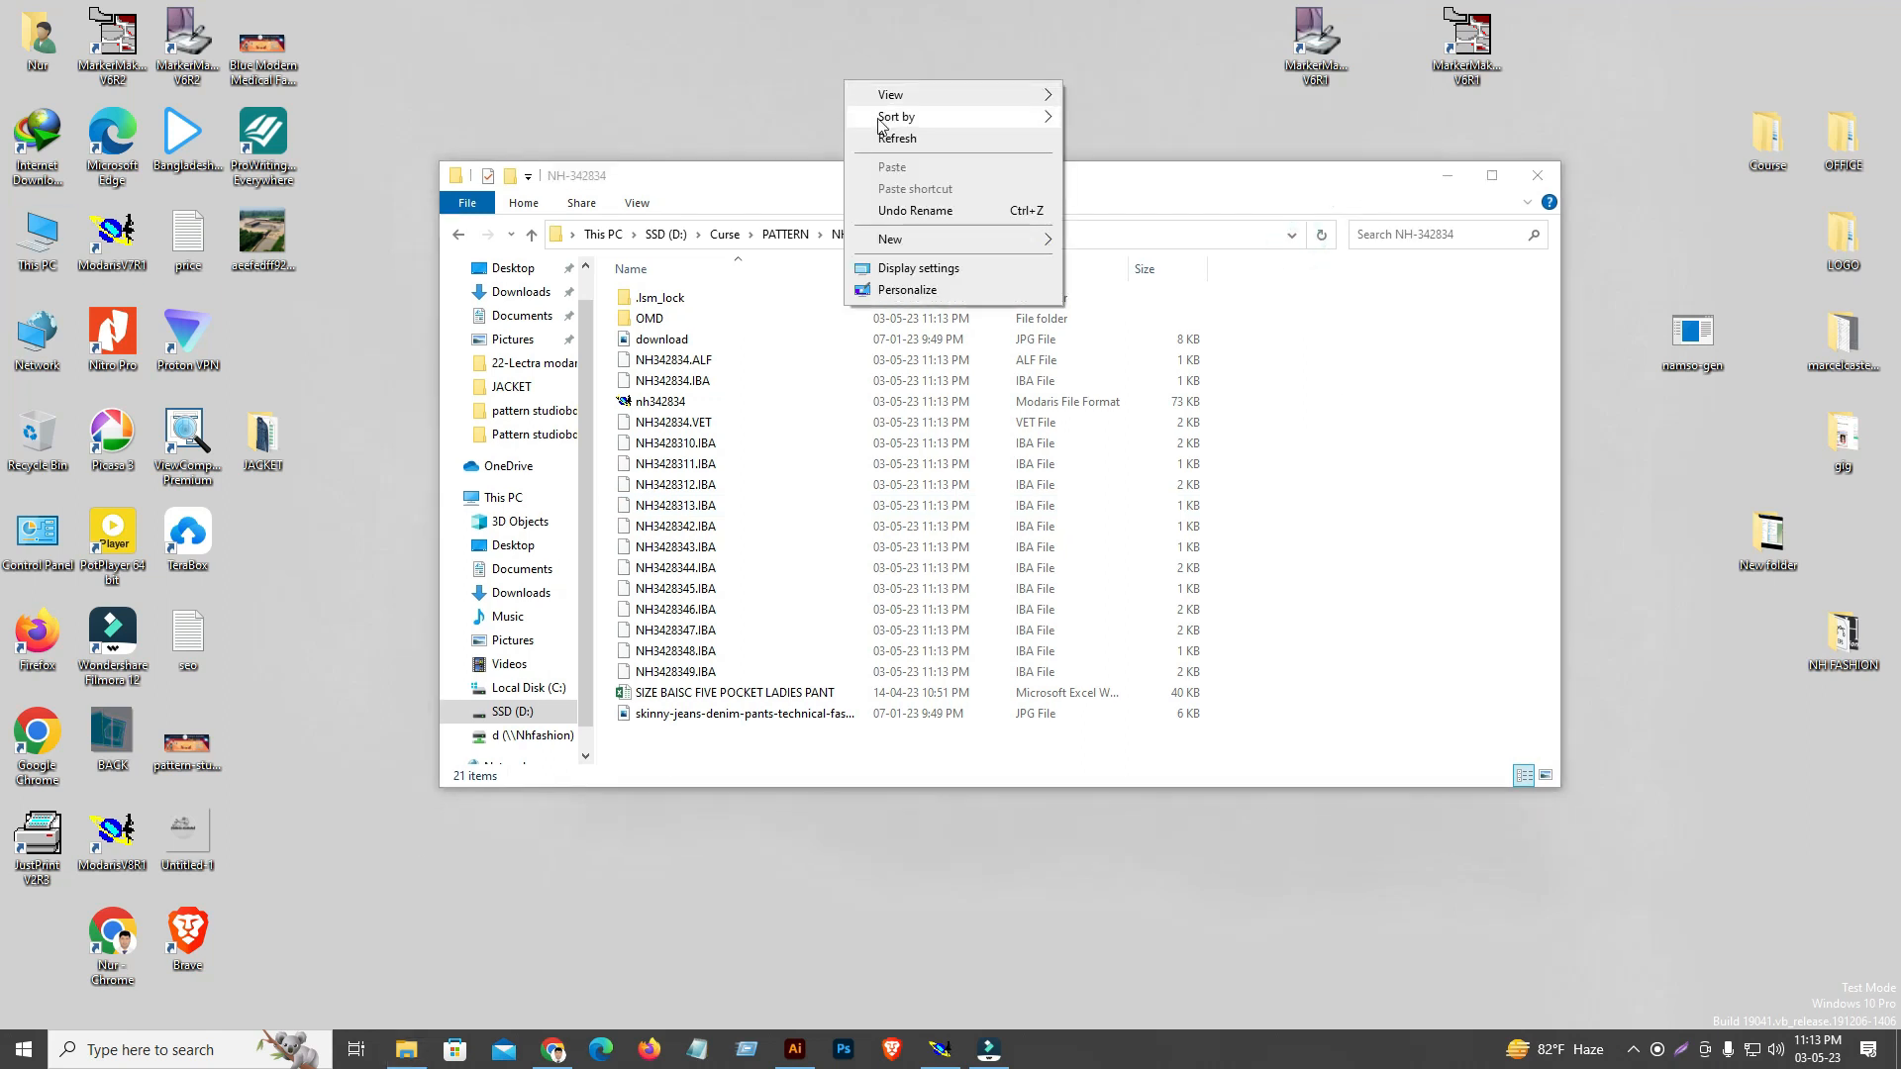
pyautogui.click(894, 139)
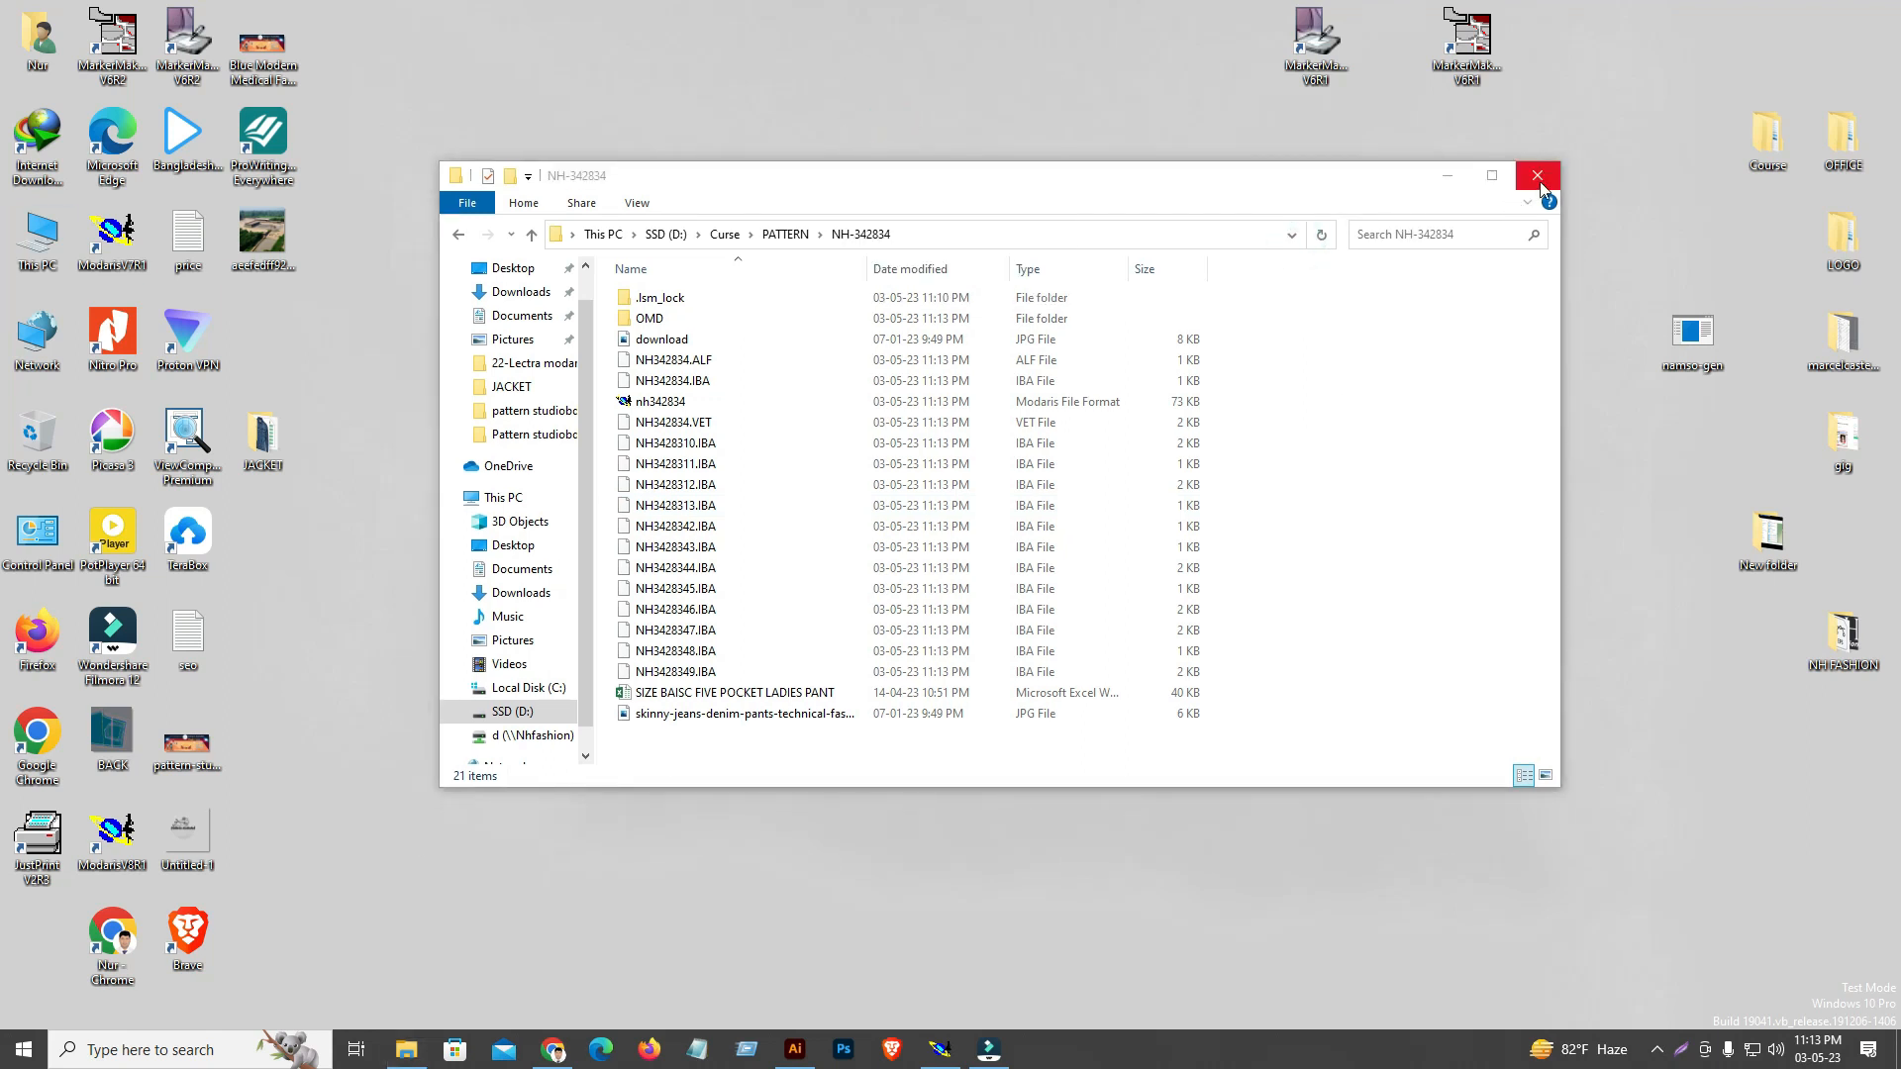
pyautogui.click(1538, 178)
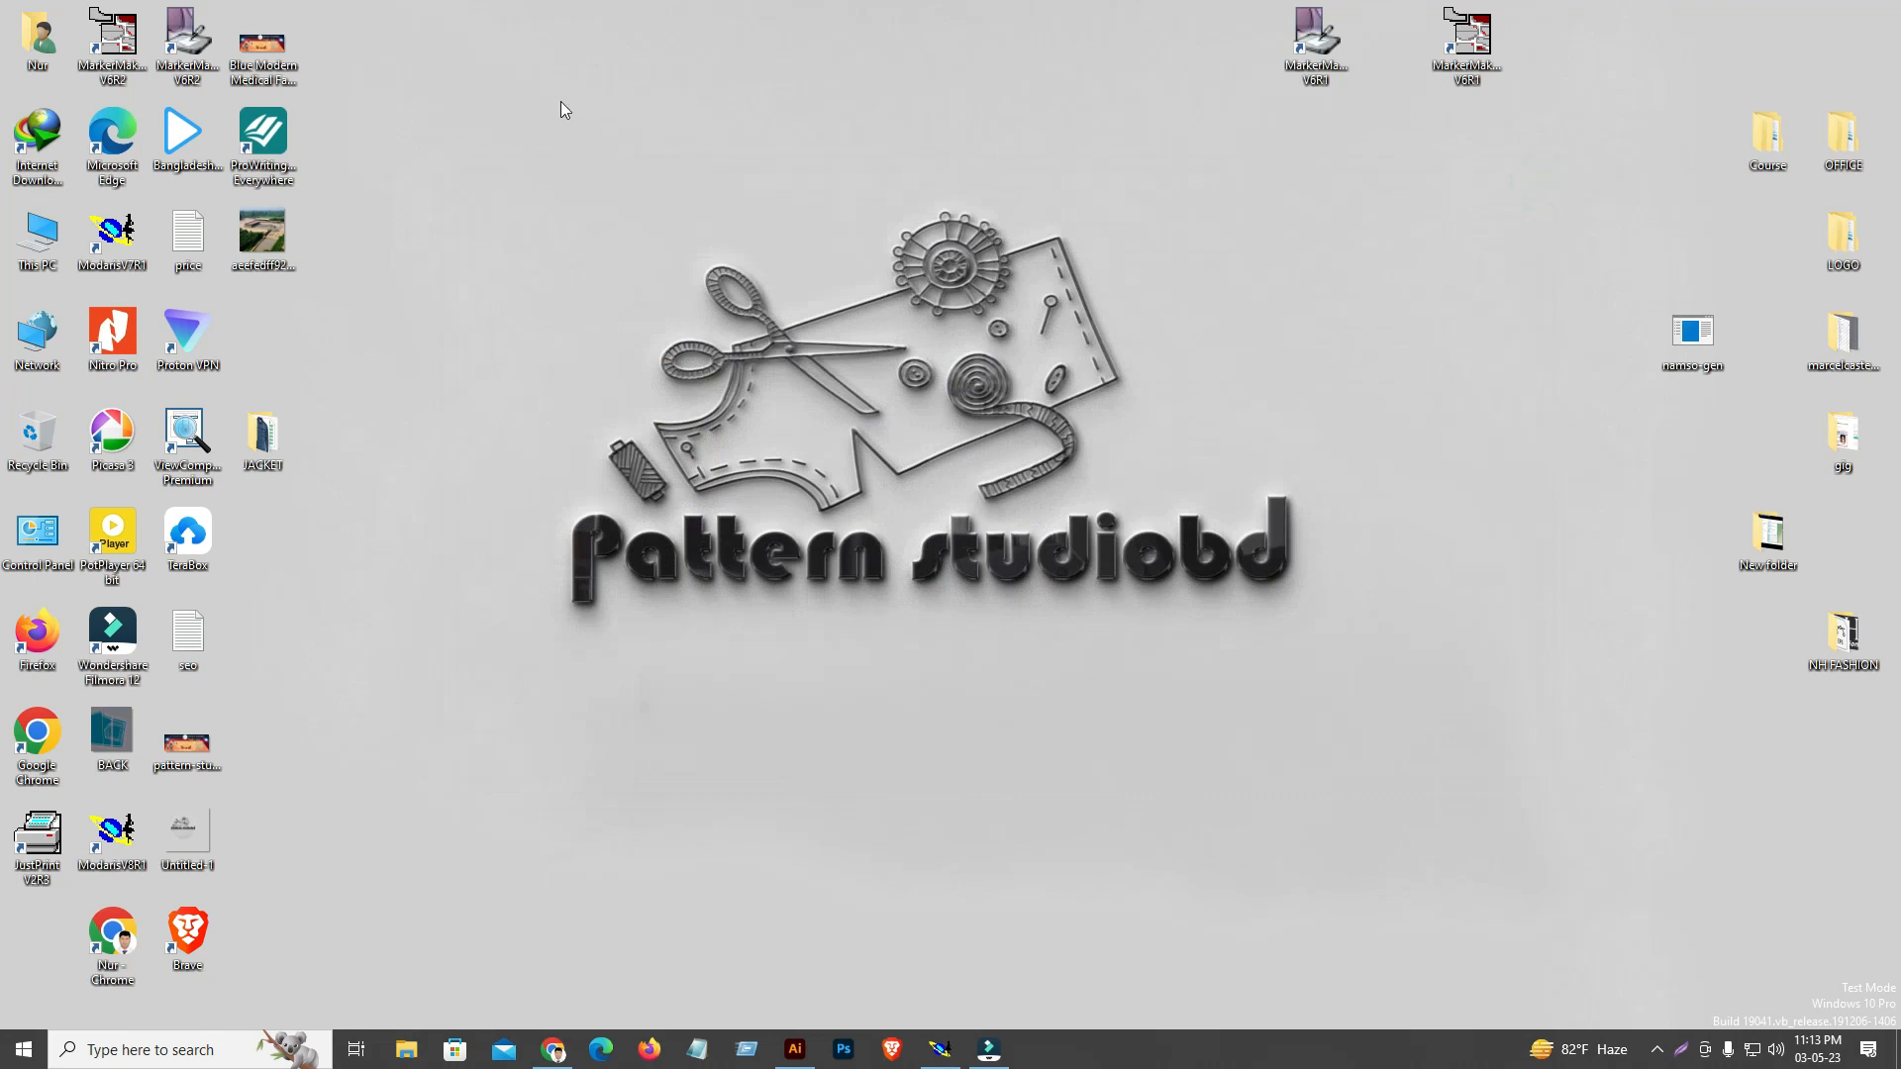
# Refresh the desktop and move the MarkerManager V6R1 and MarkerMaking V6R1 shortcuts together beside the wallpaper logo
pyautogui.rightClick(569, 46)
pyautogui.click(617, 105)
pyautogui.moveTo(1337, 50); pyautogui.dragTo(1262, 342)
pyautogui.moveTo(1482, 45); pyautogui.dragTo(1396, 336)
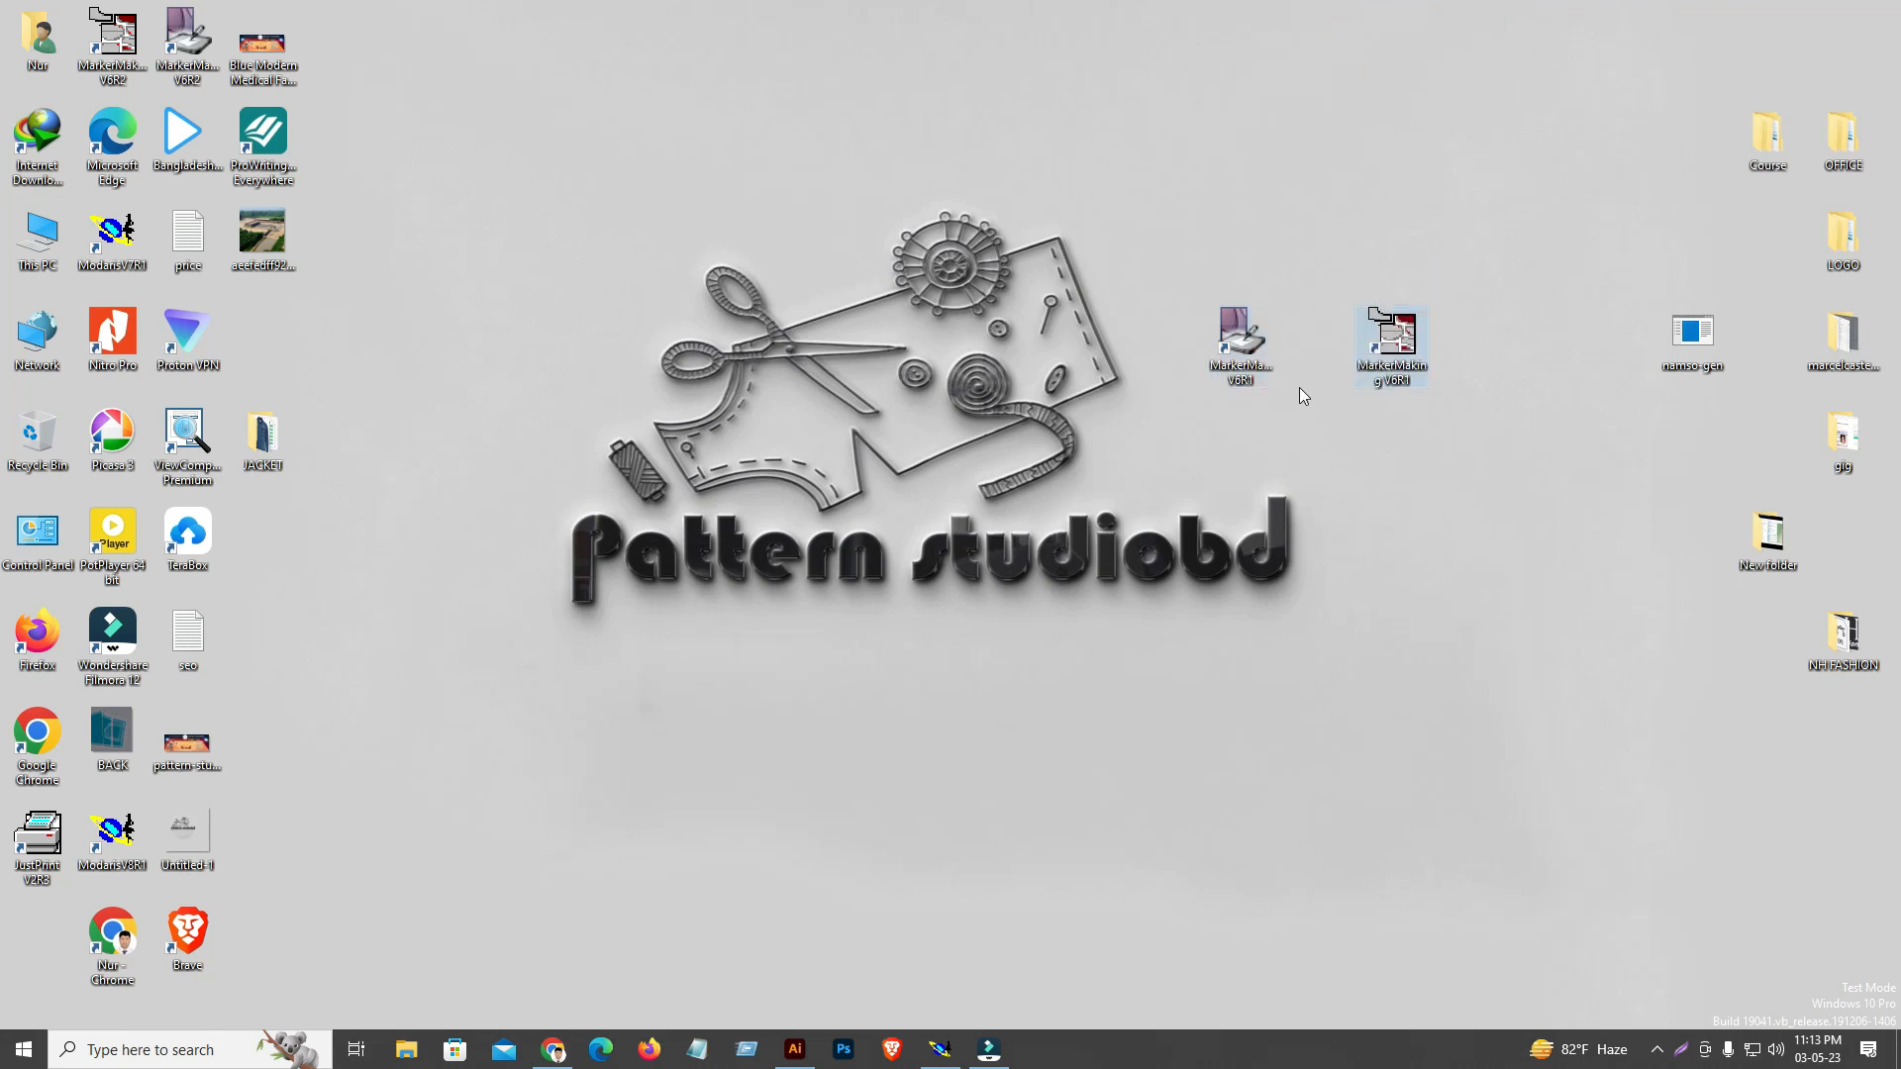
# Examine the shortcut properties of MarkerManager V6R1 and close them unchanged
pyautogui.rightClick(1269, 374)
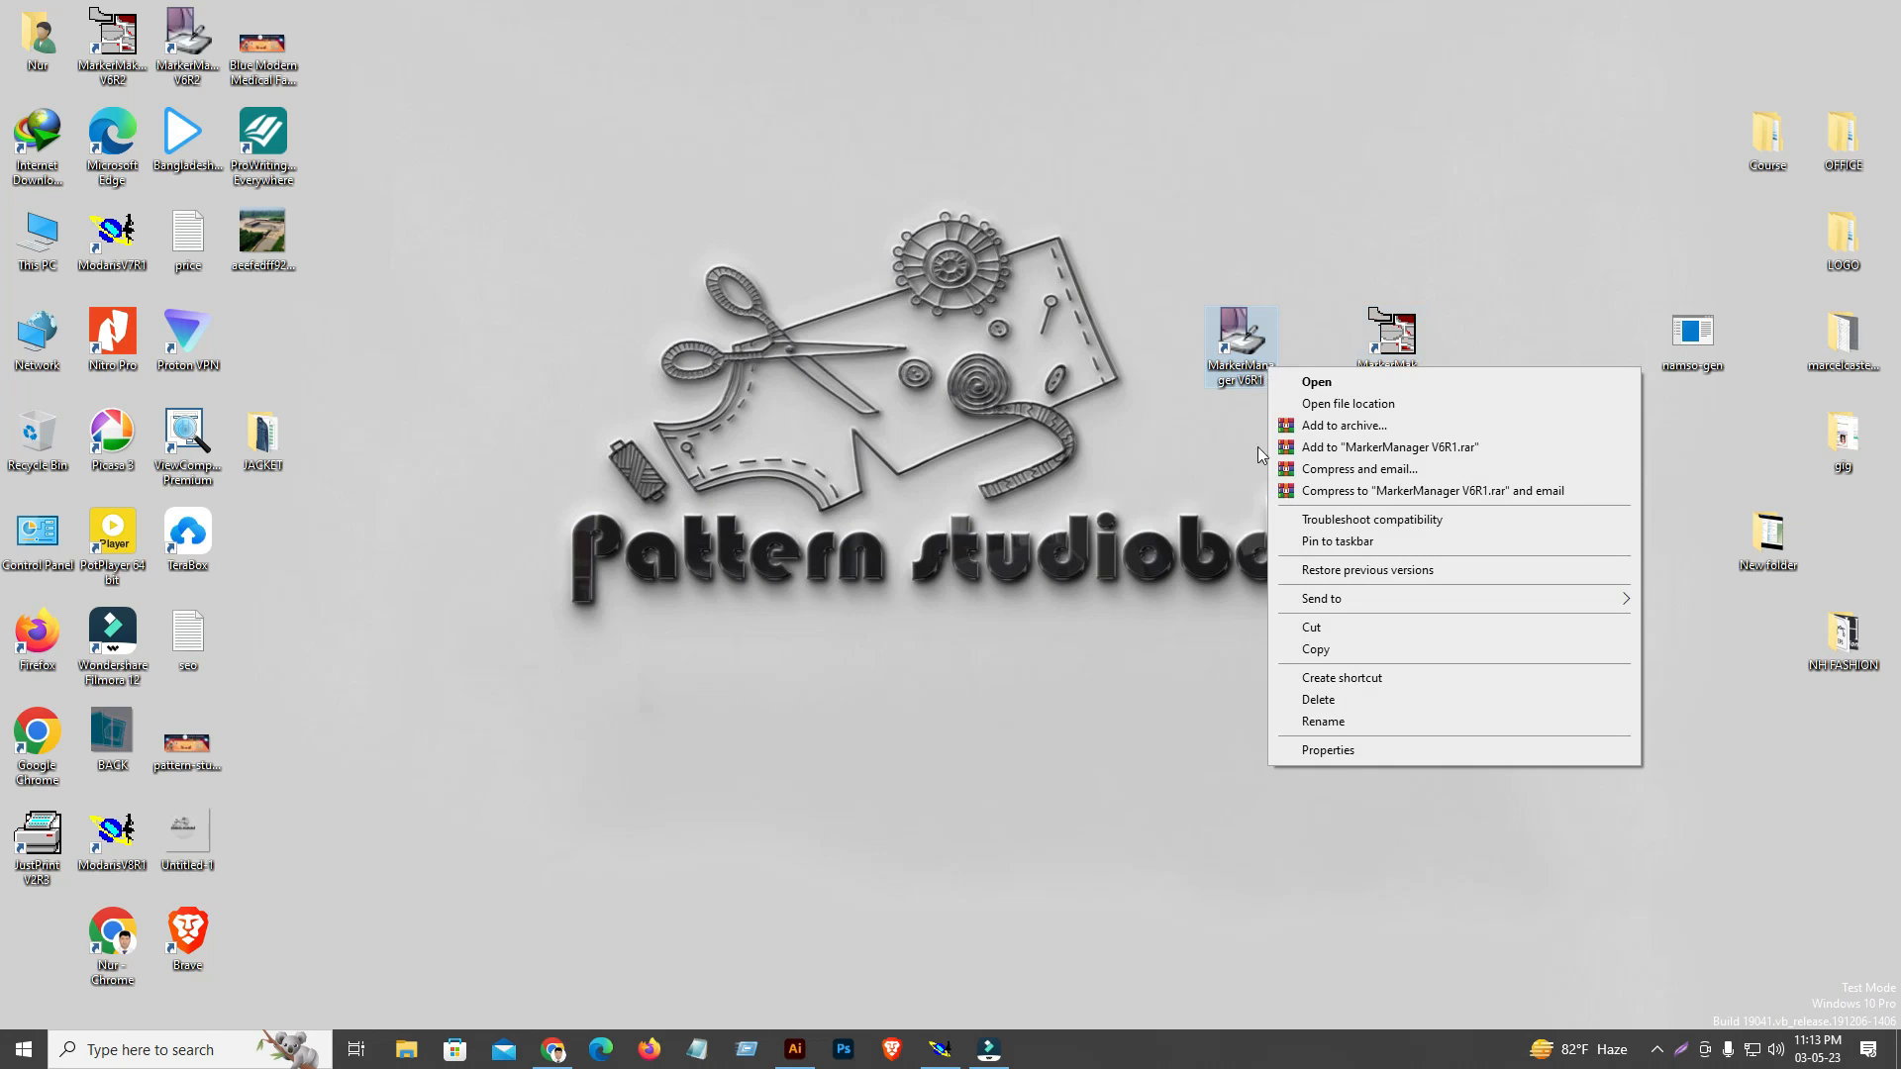
pyautogui.click(1339, 754)
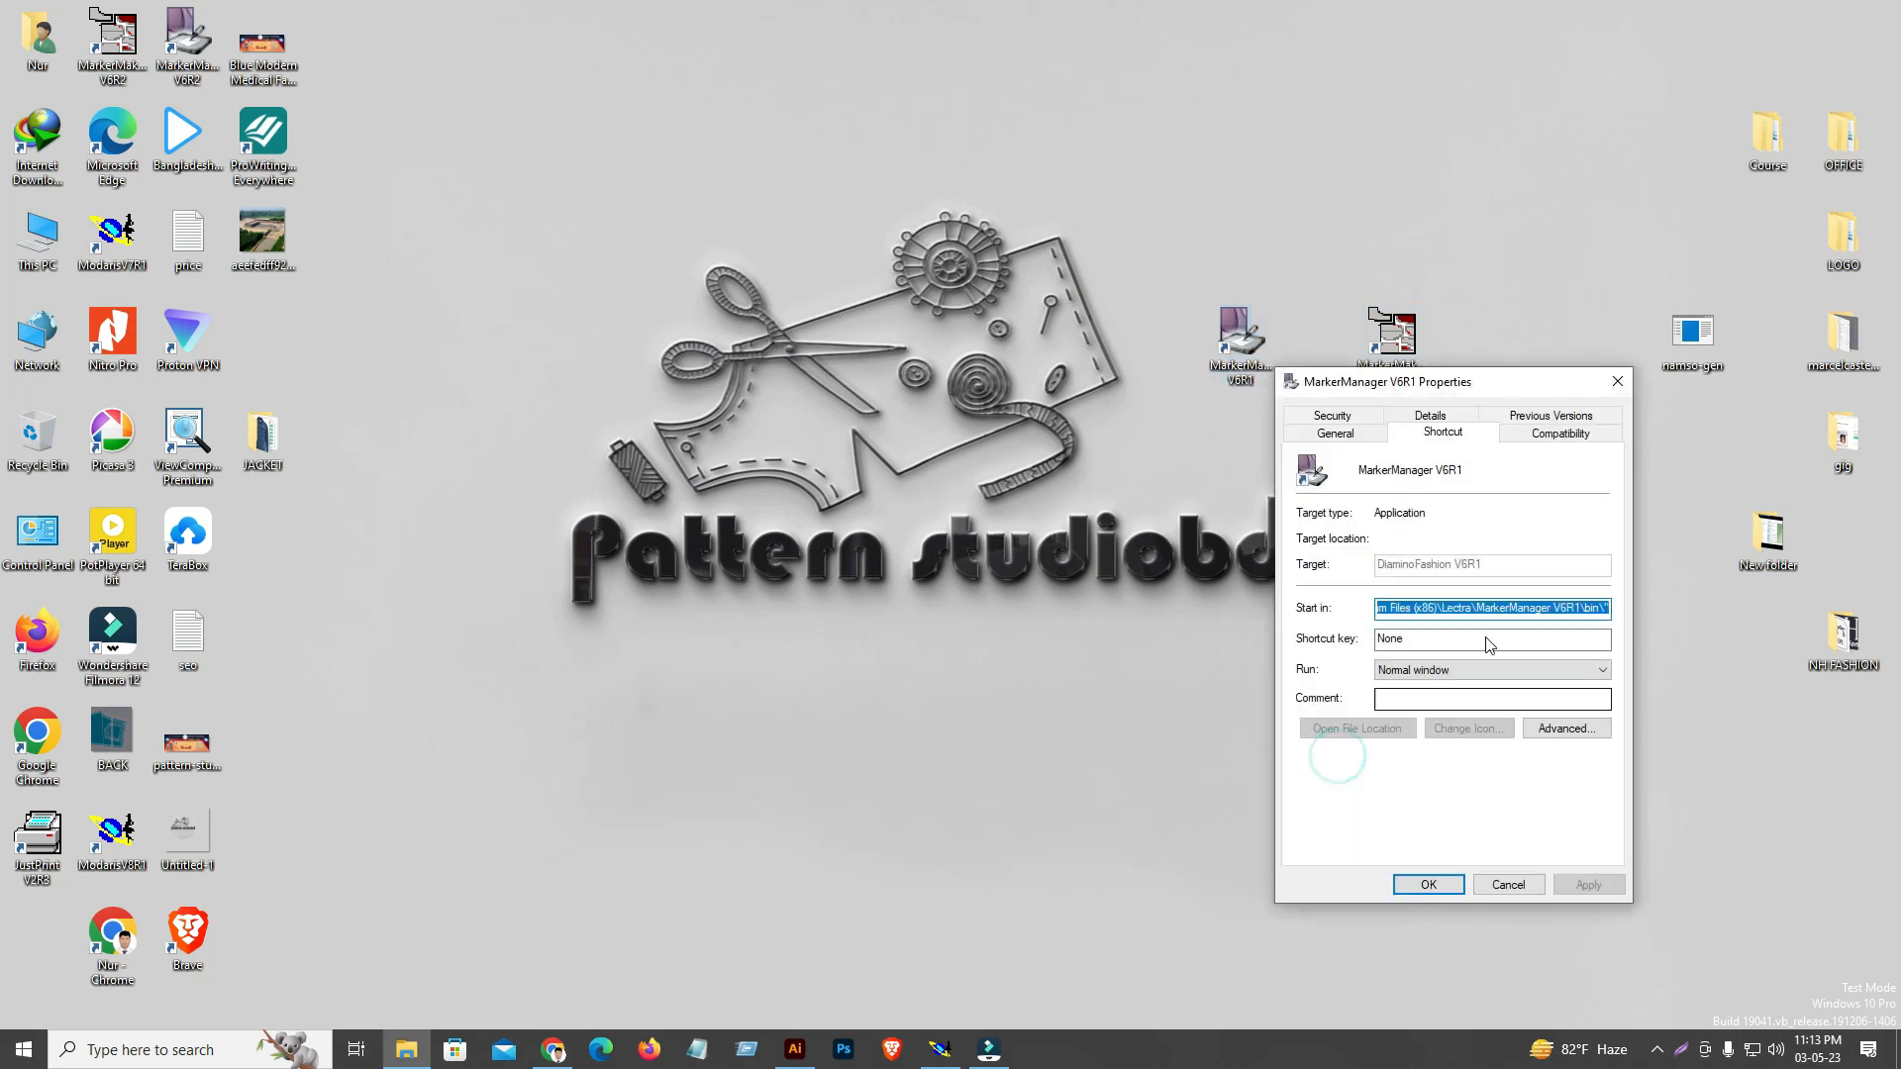
pyautogui.moveTo(1499, 392); pyautogui.dragTo(1362, 394)
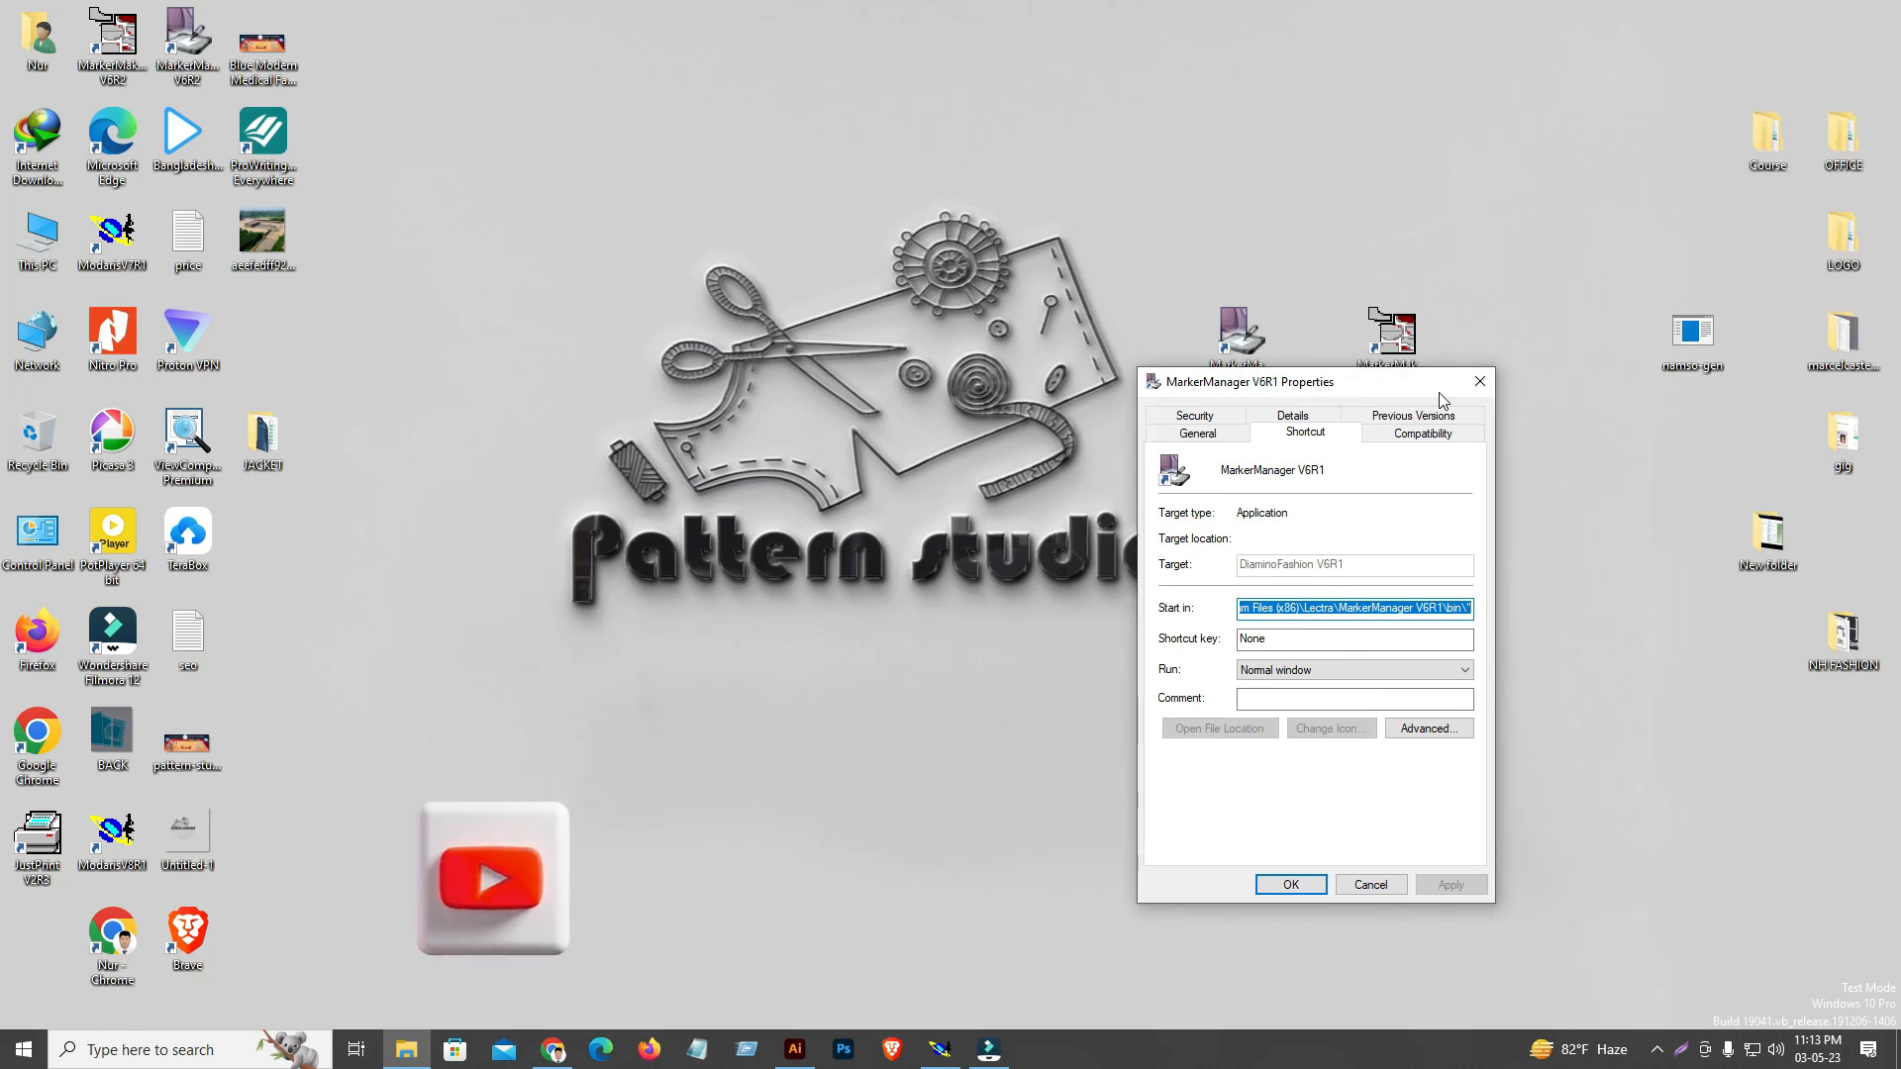
pyautogui.click(1480, 383)
# Examine the shortcut properties of MarkerMaking V6R1 and close them unchanged
pyautogui.rightClick(1391, 364)
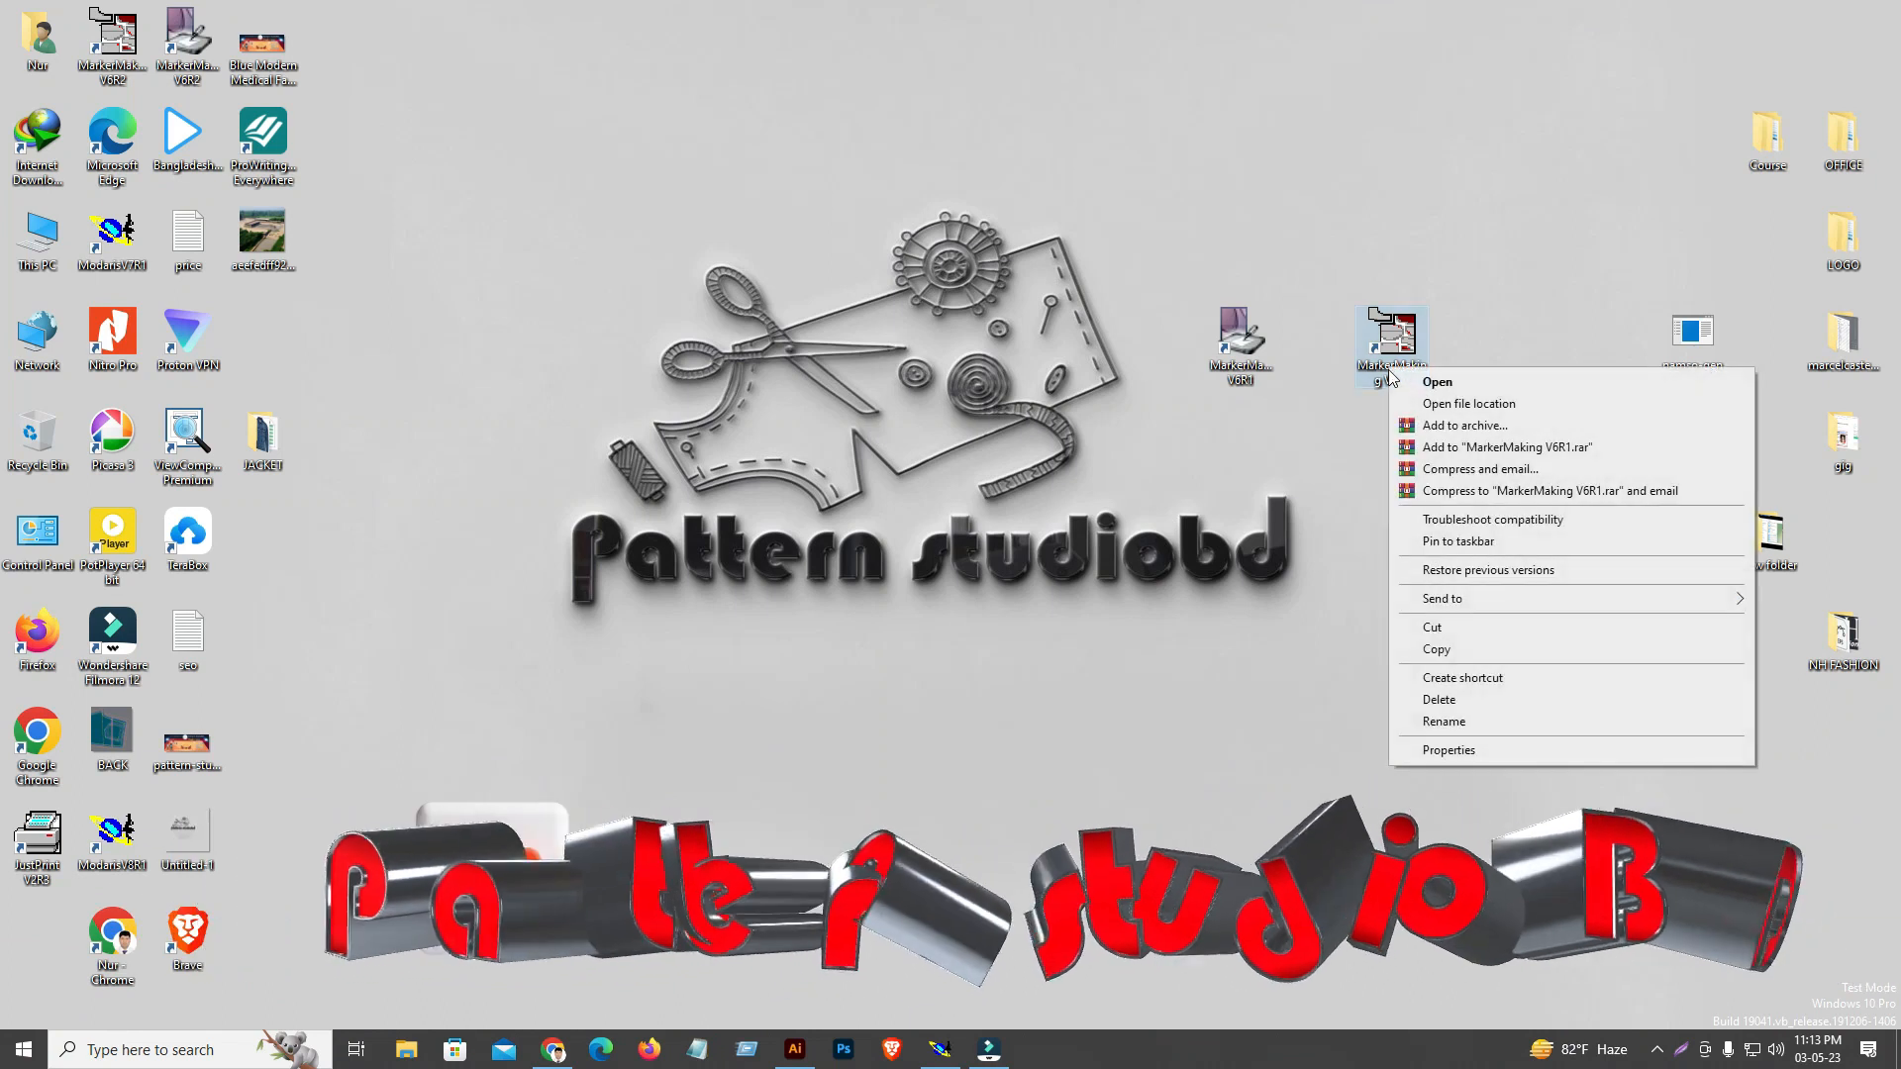
pyautogui.click(1454, 752)
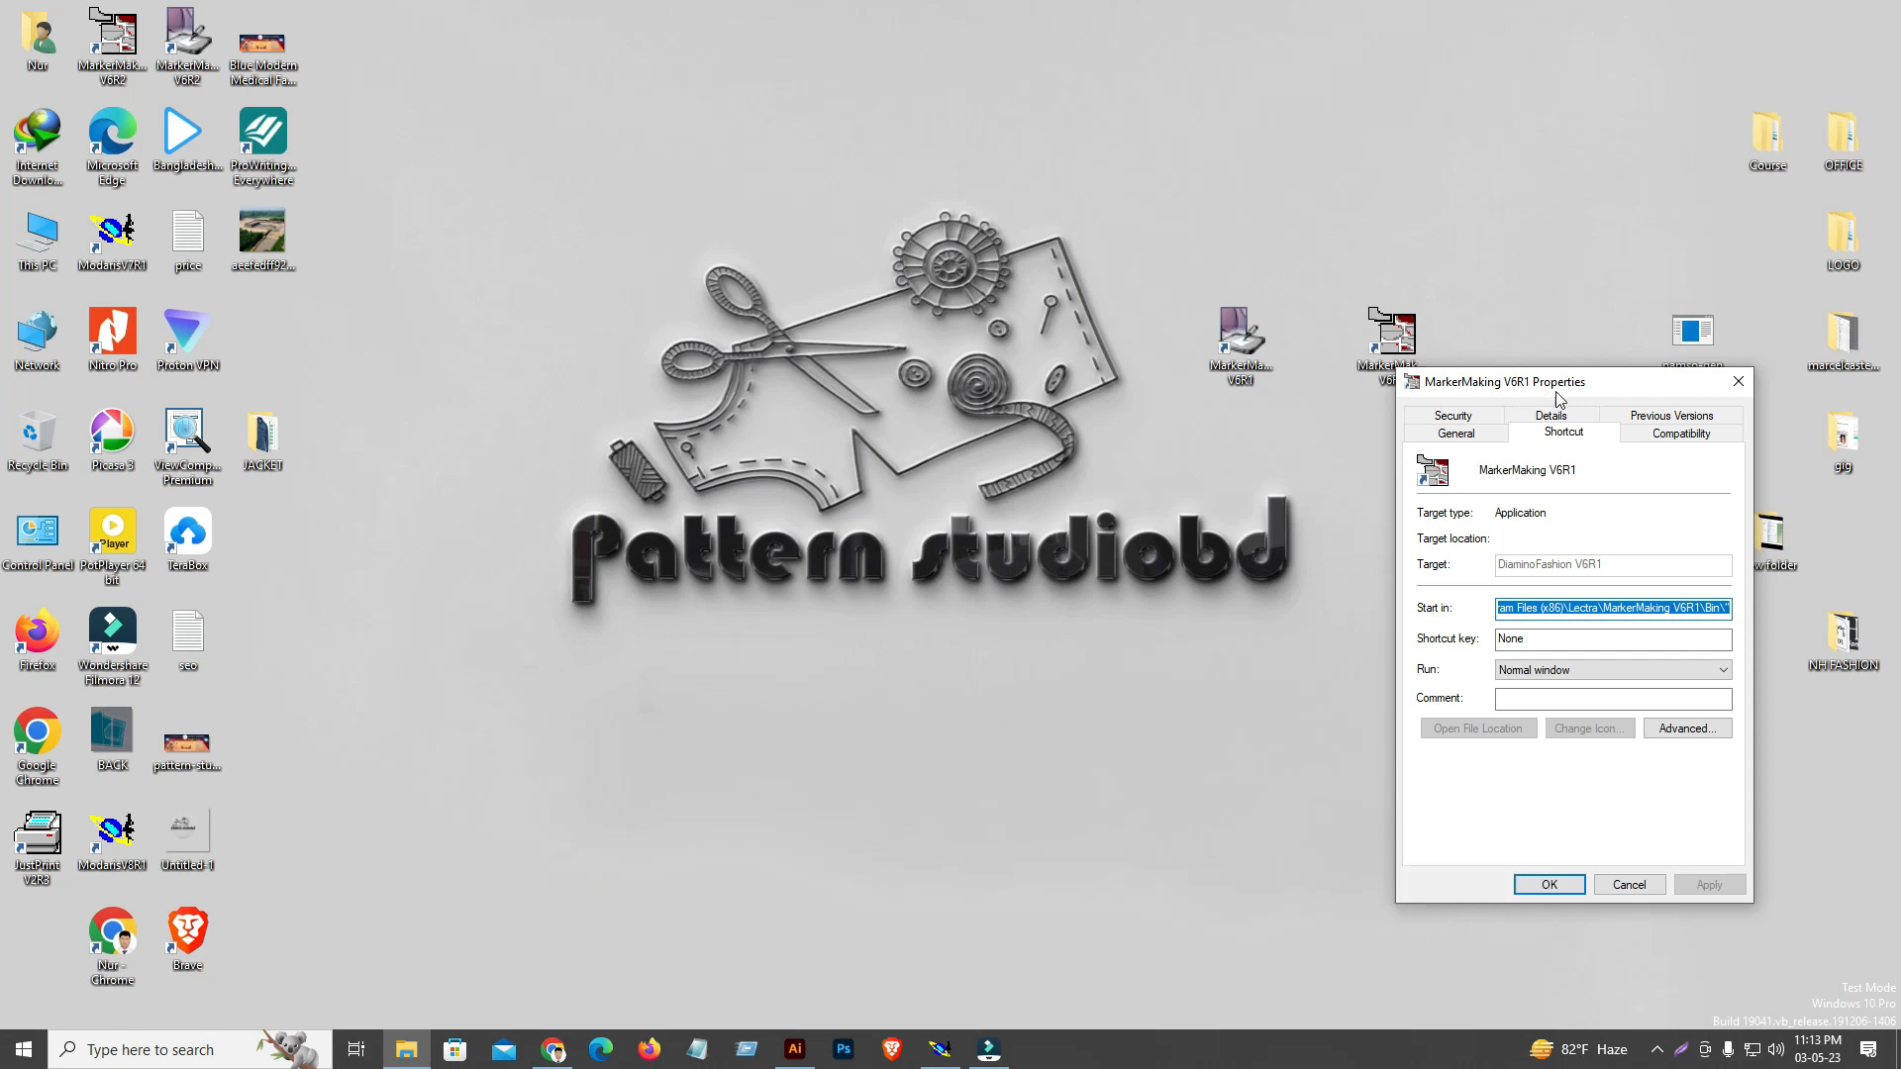
pyautogui.moveTo(1611, 381); pyautogui.dragTo(954, 139)
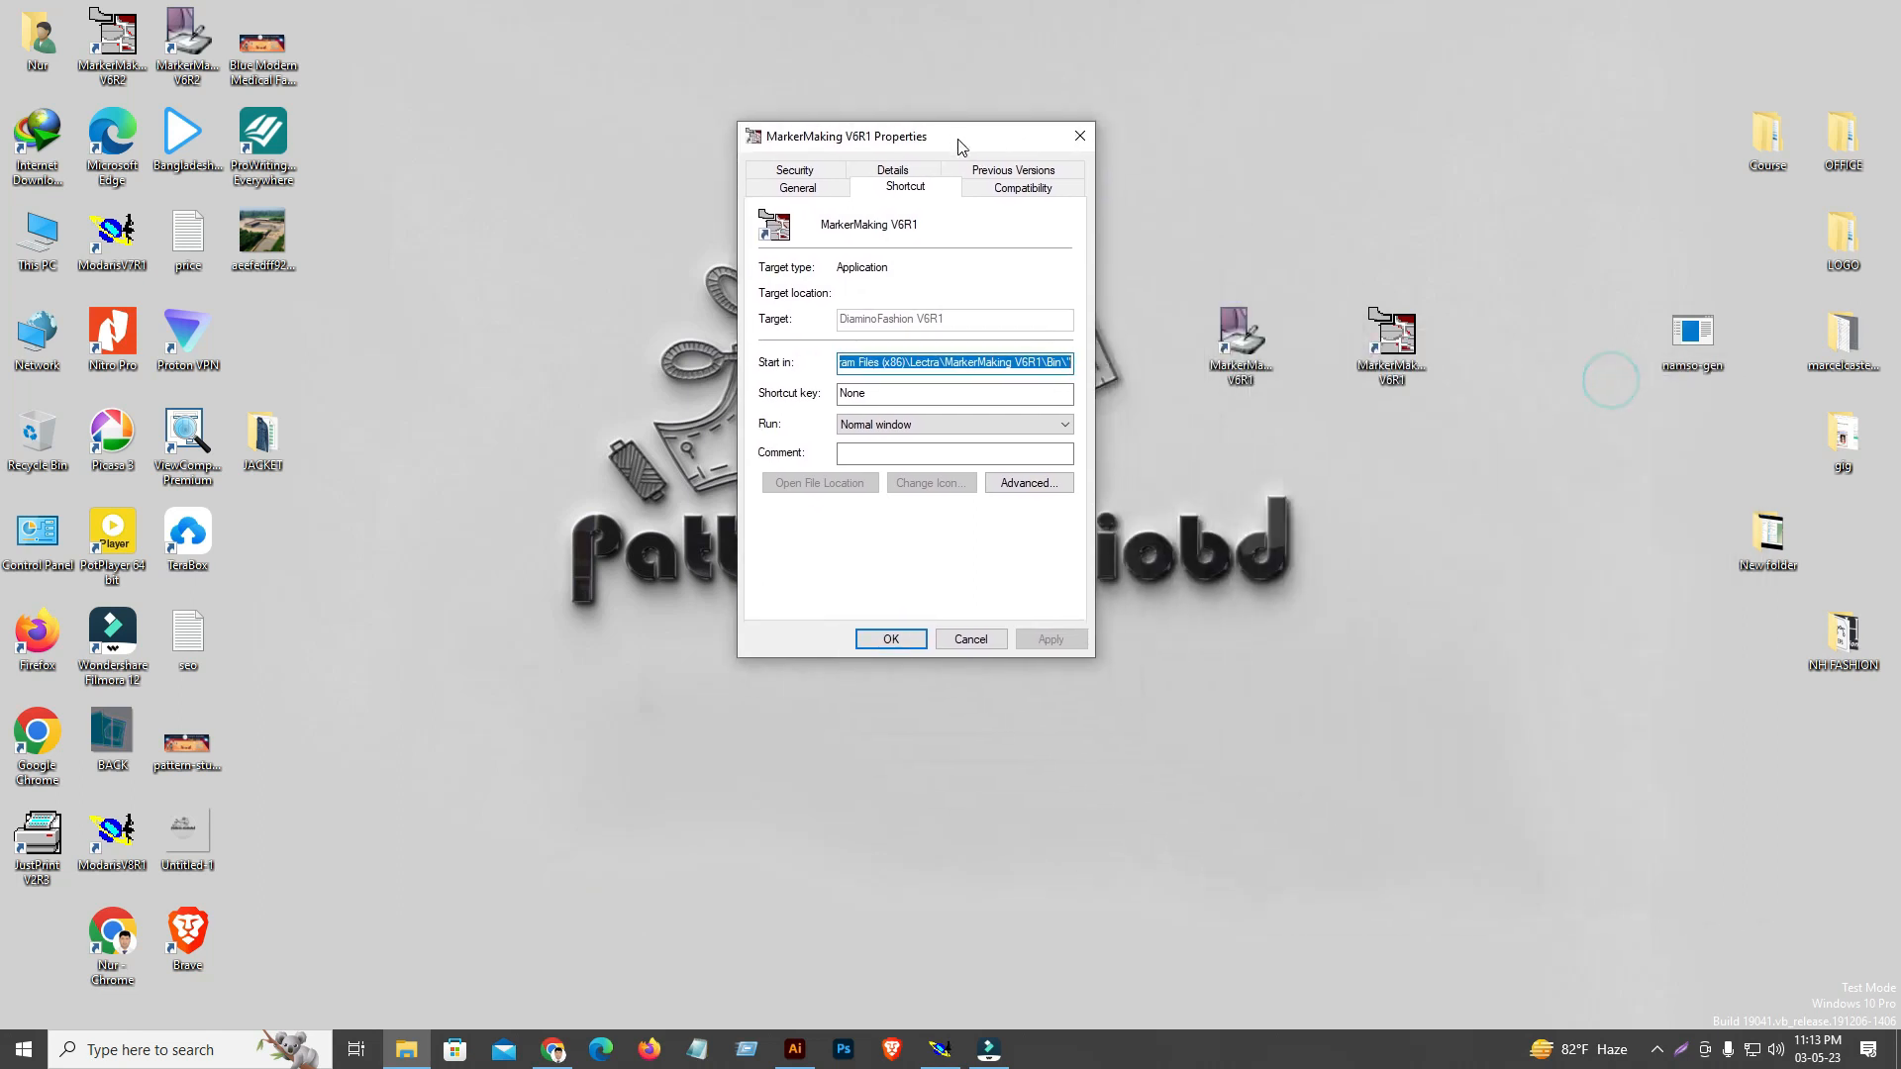
pyautogui.click(1085, 145)
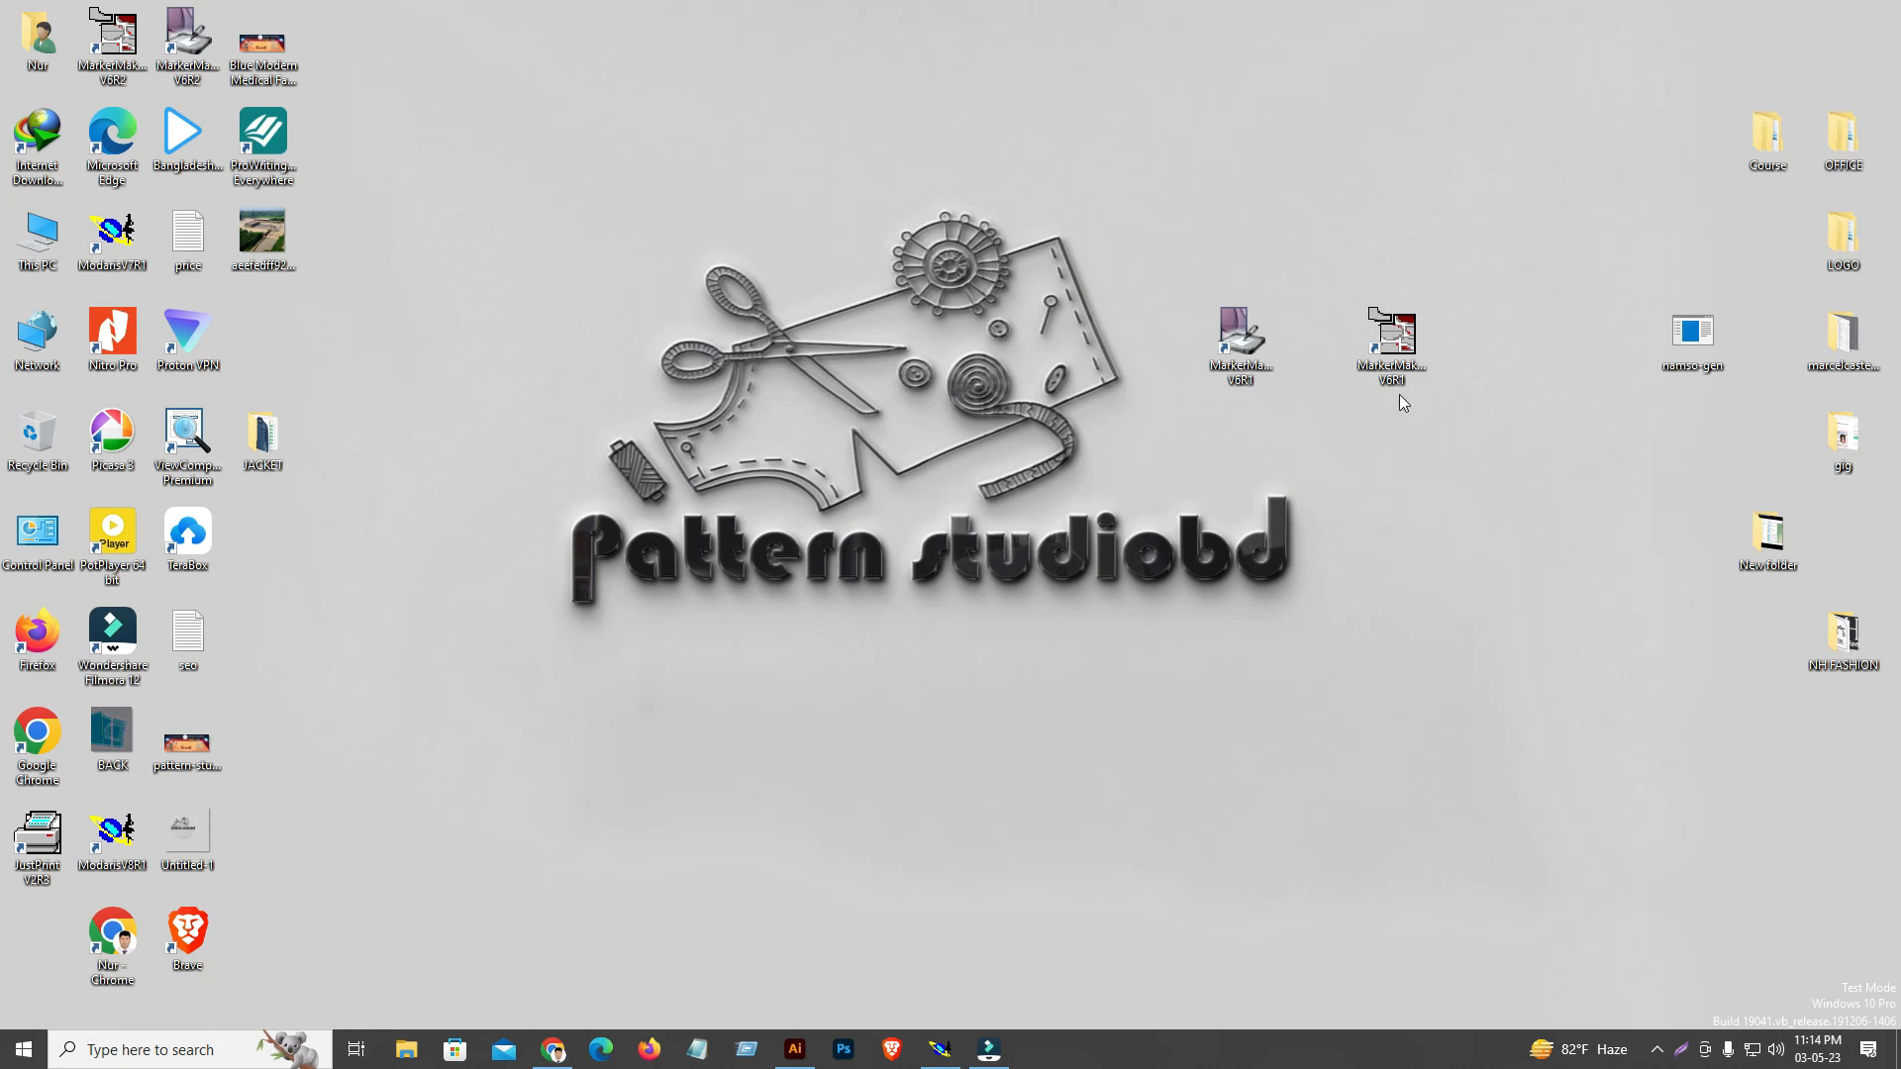
pyautogui.rightClick(1262, 159)
pyautogui.click(1297, 217)
pyautogui.click(952, 1059)
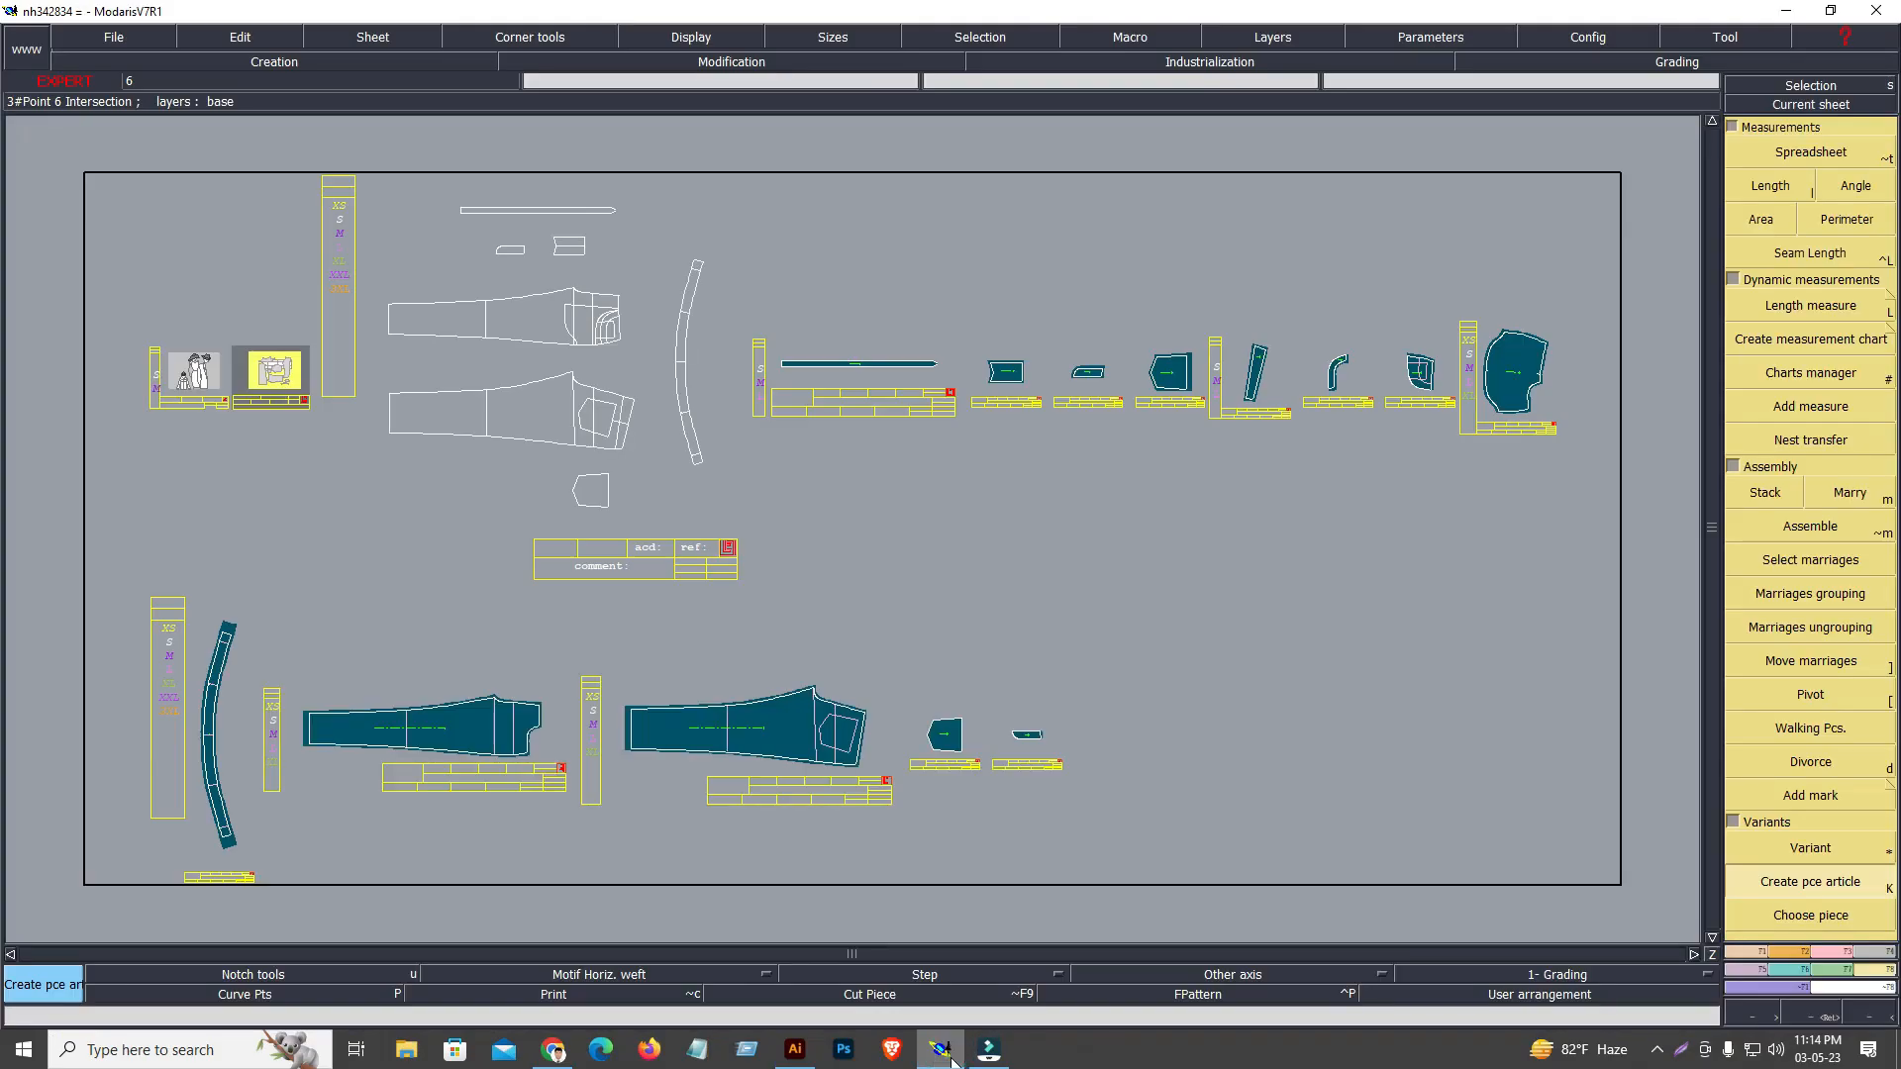
pyautogui.click(953, 1060)
pyautogui.rightClick(1066, 234)
pyautogui.click(1088, 294)
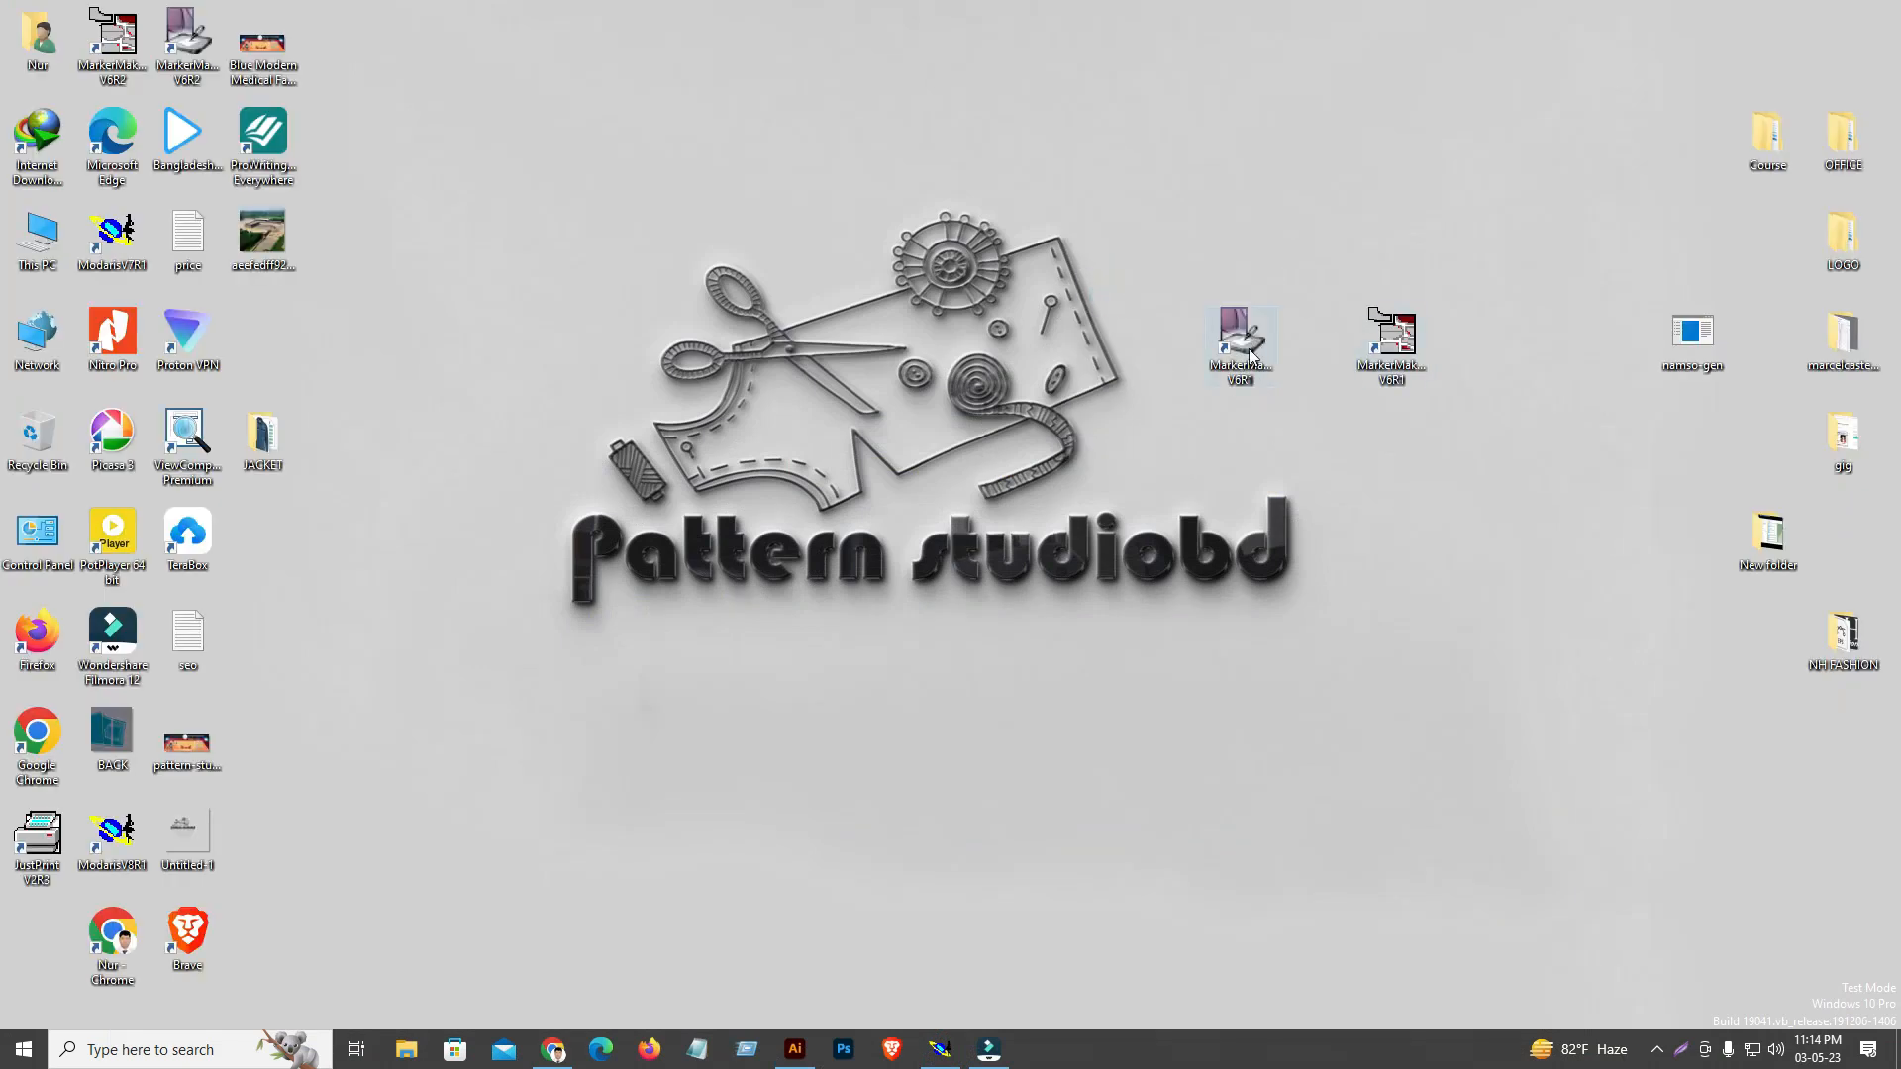
# Launch MarkerMaking V6R1, look through its file commands and leave the program
pyautogui.click(1250, 348)
pyautogui.doubleClick(1407, 336)
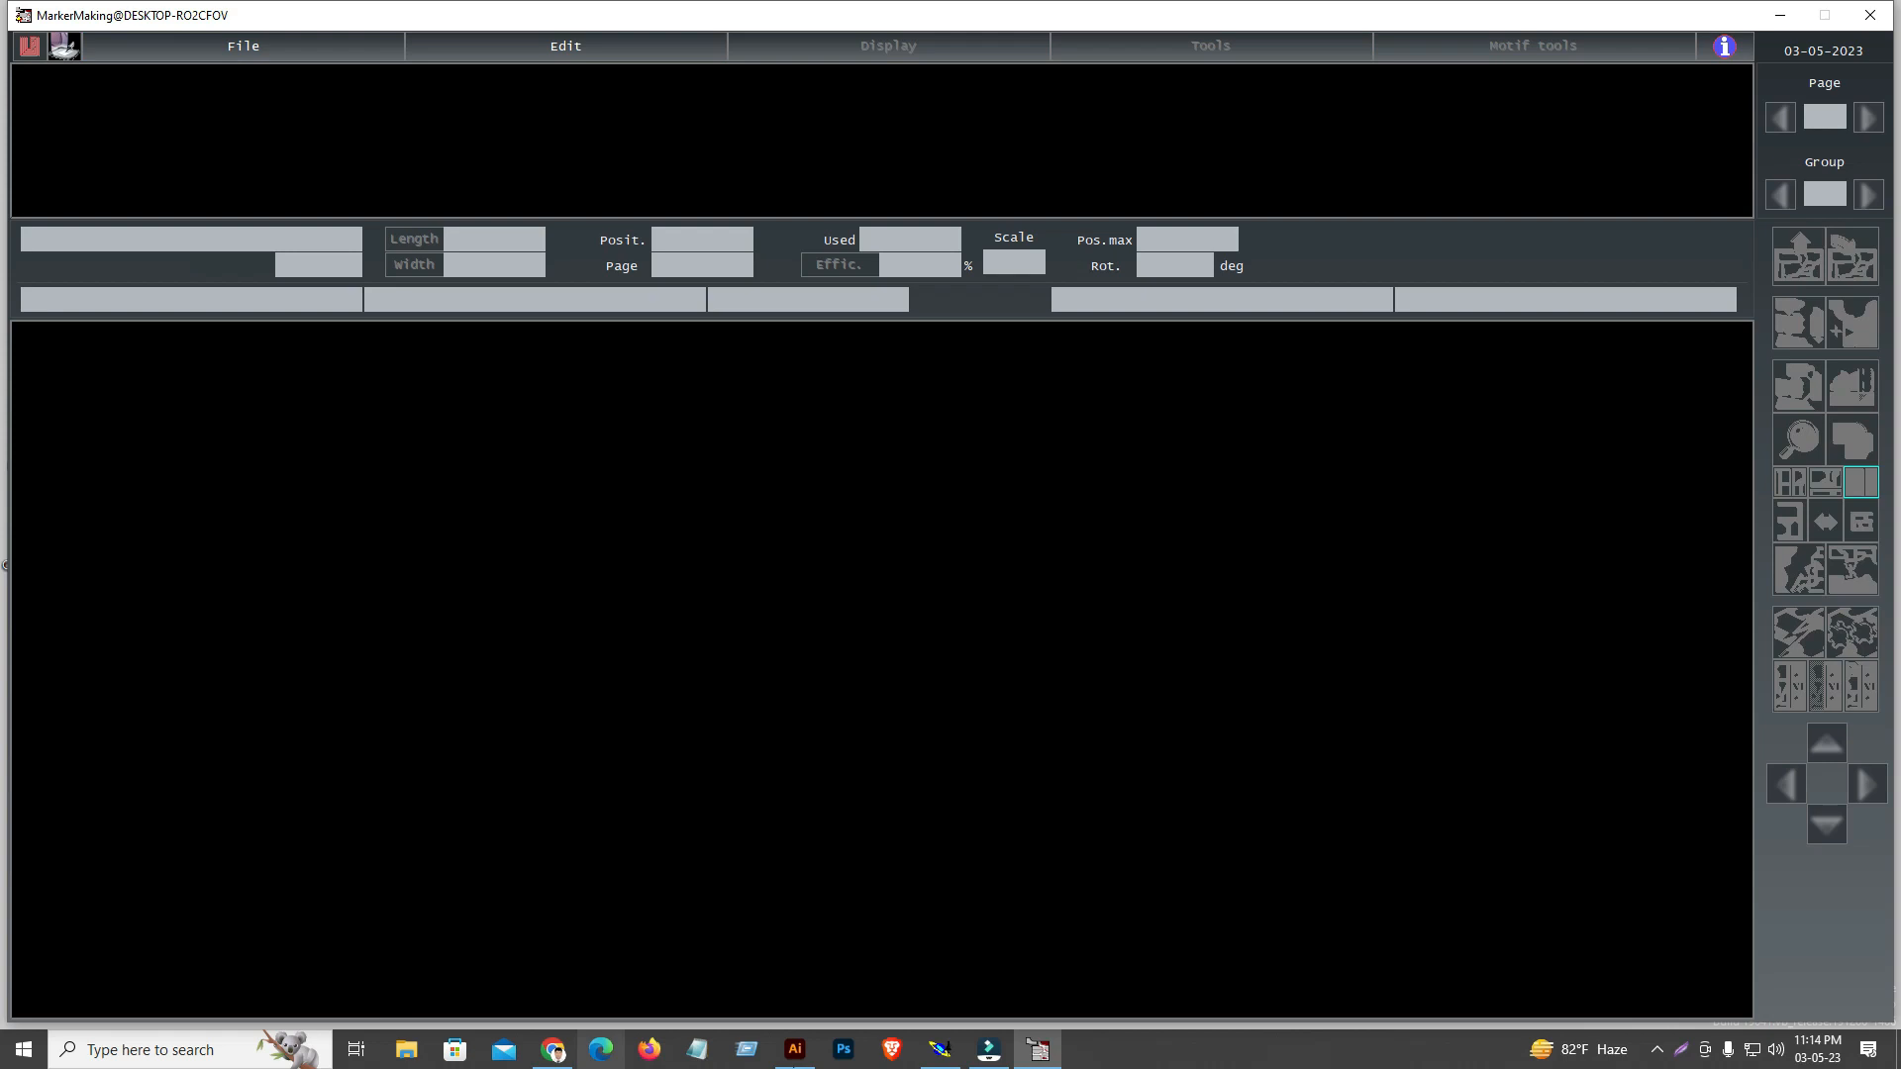
pyautogui.click(243, 46)
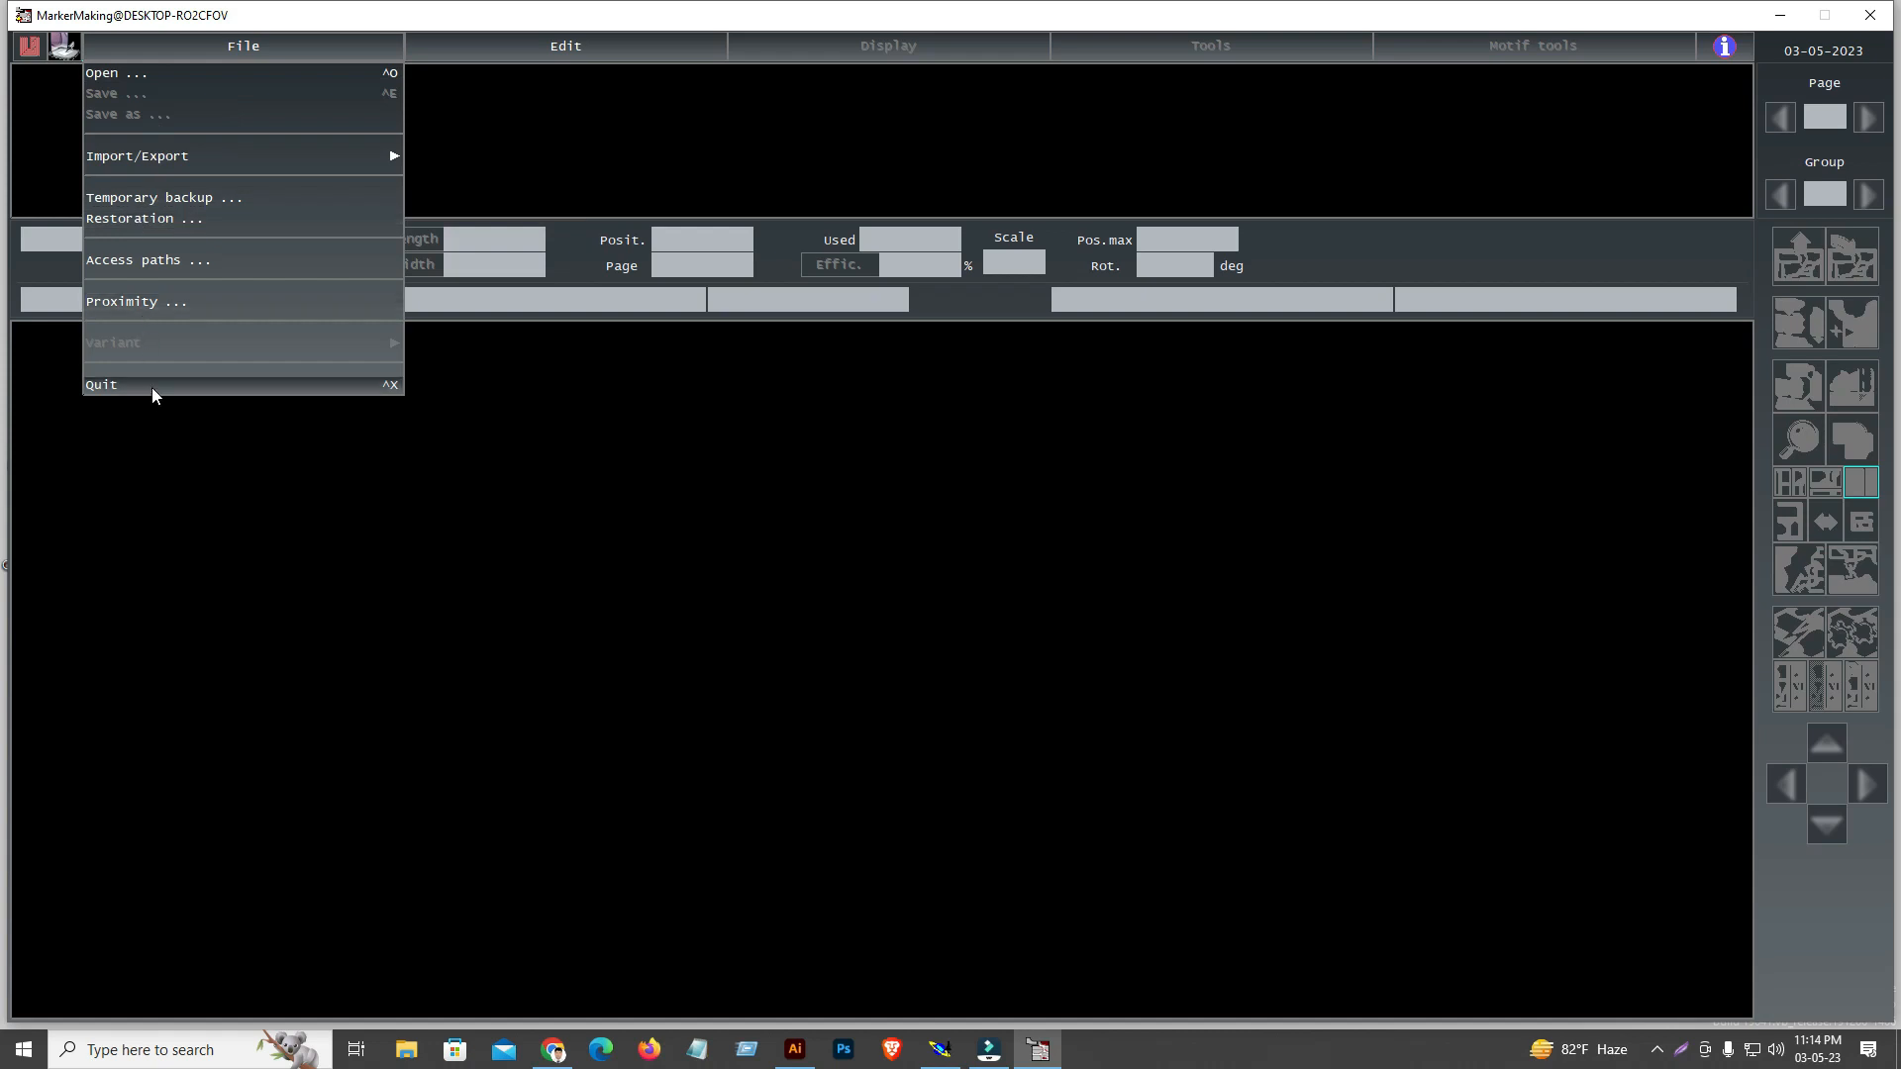
pyautogui.click(420, 590)
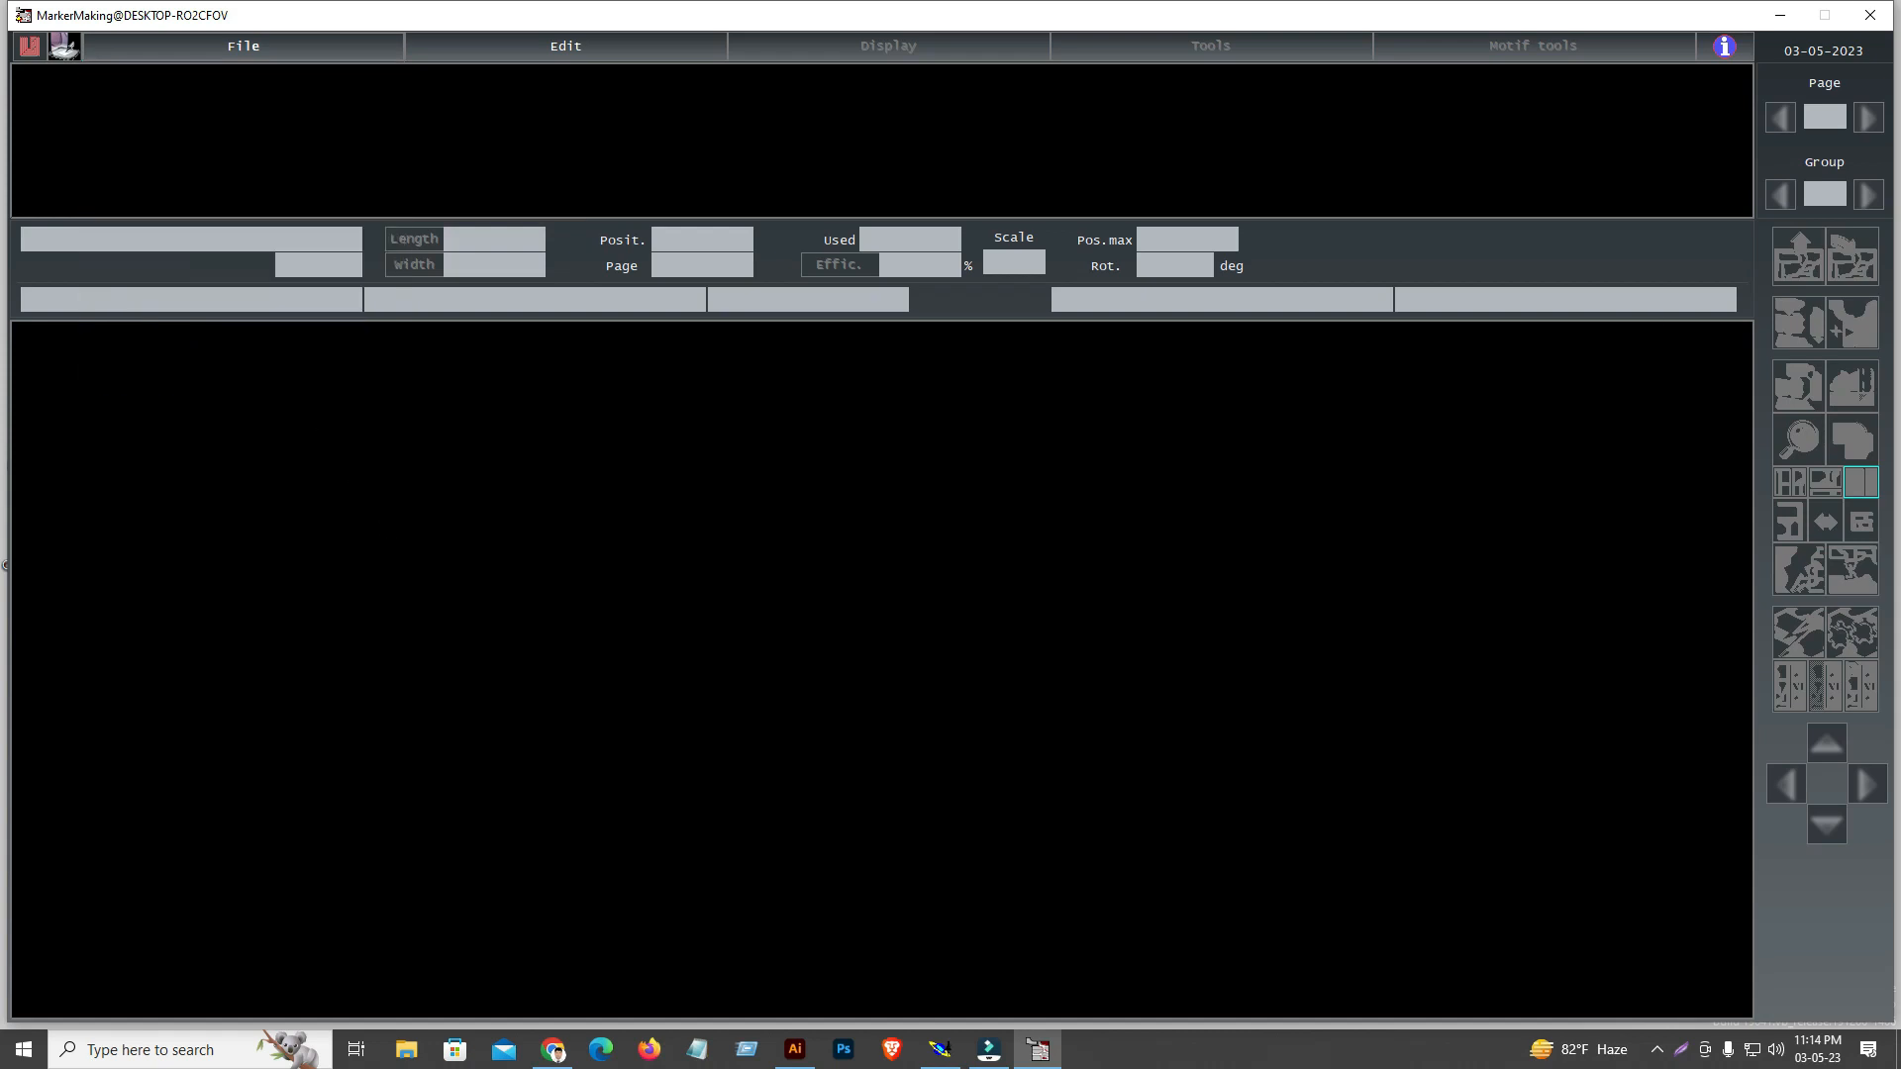
pyautogui.click(1125, 572)
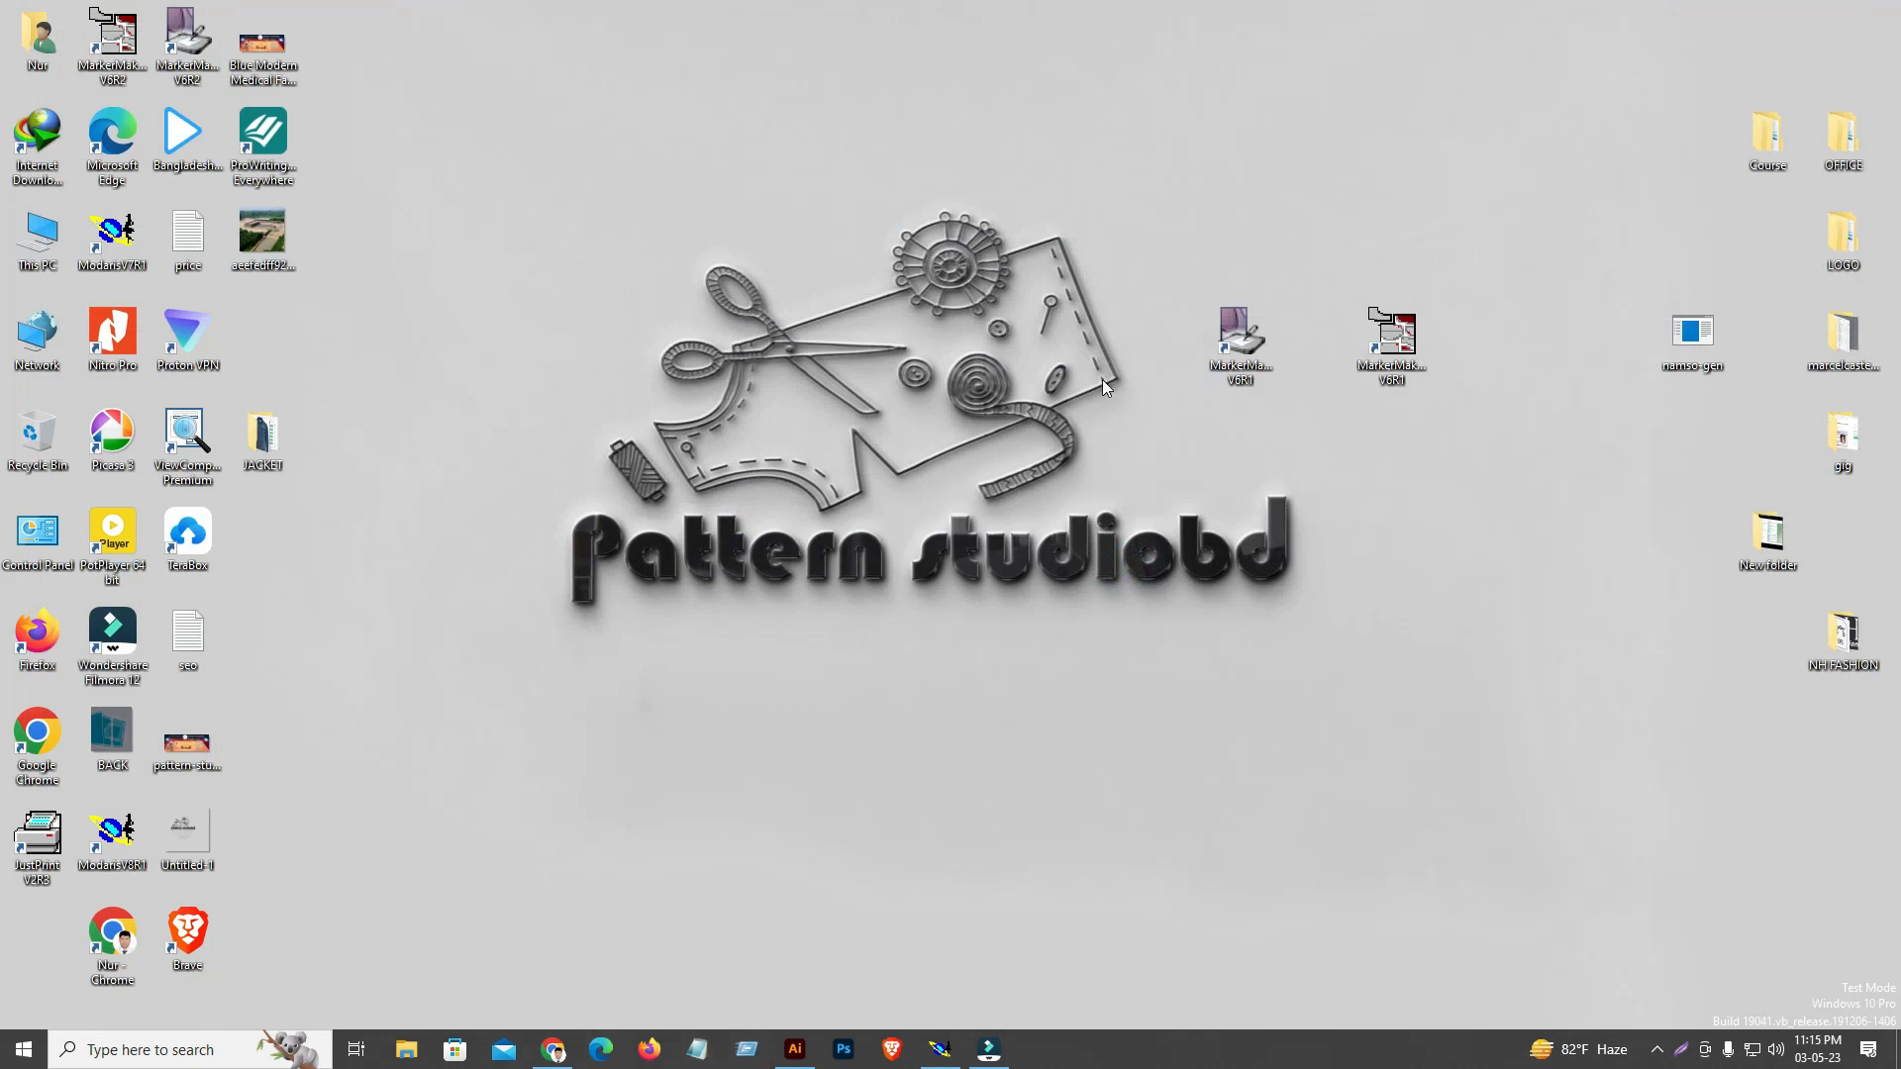
# Refresh the desktop and launch MarkerManager V6R1
pyautogui.rightClick(1203, 4)
pyautogui.click(1232, 58)
pyautogui.doubleClick(1249, 349)
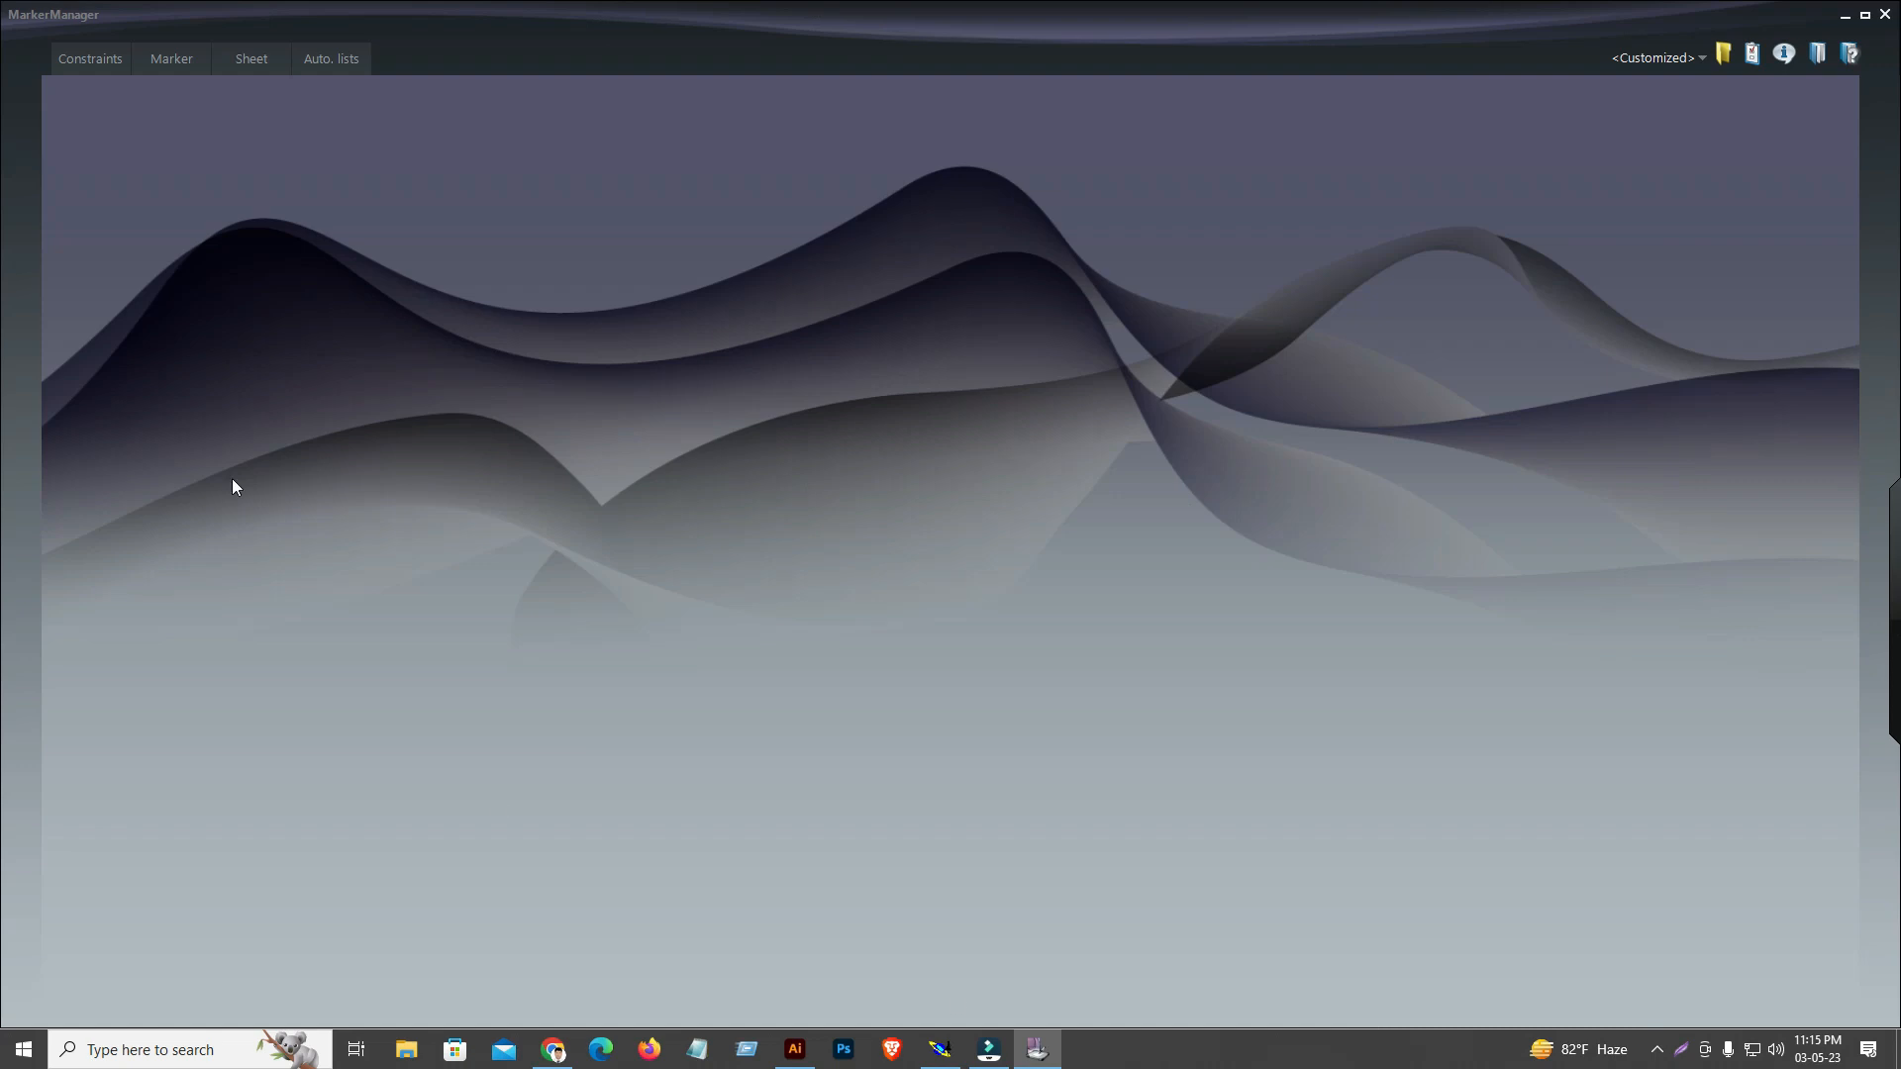
# Look through the Constraints, Marker, Sheet and Auto. lists sections of MarkerManager and return to Constraints
pyautogui.click(69, 63)
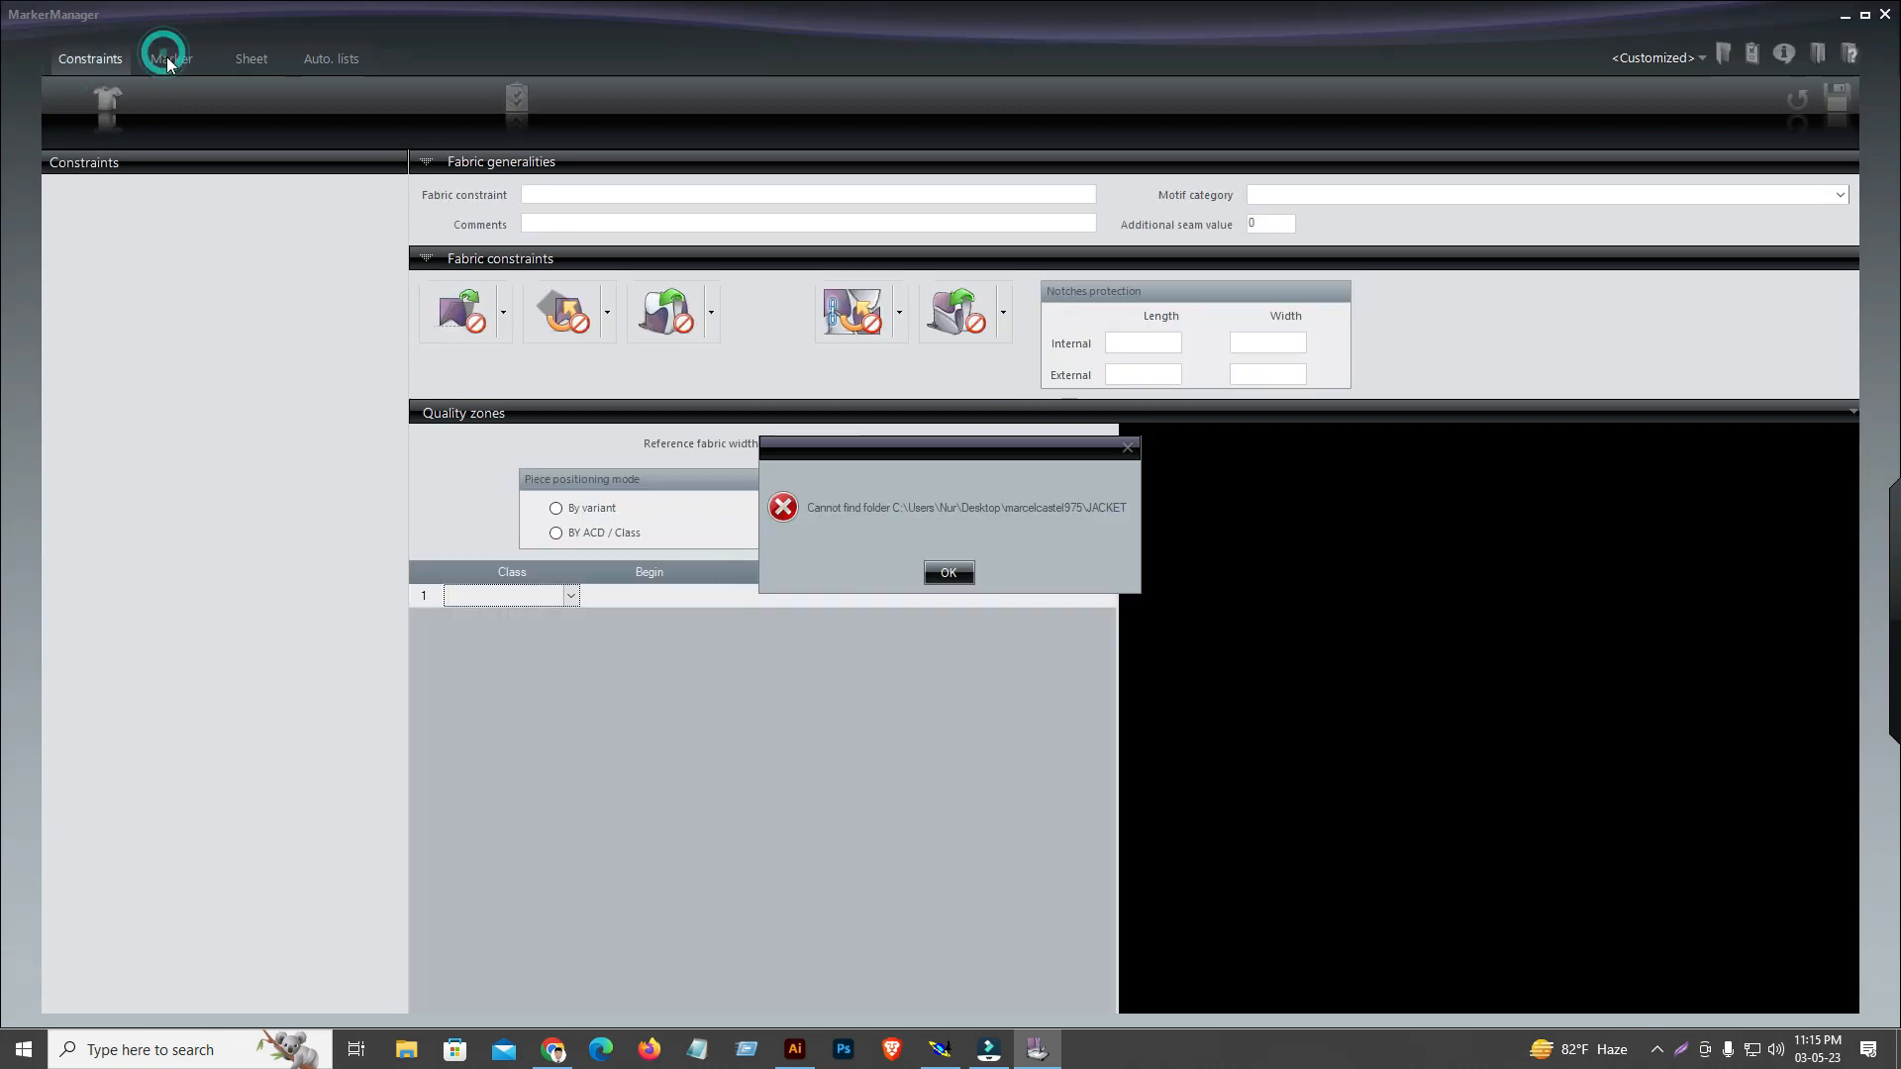
pyautogui.click(972, 572)
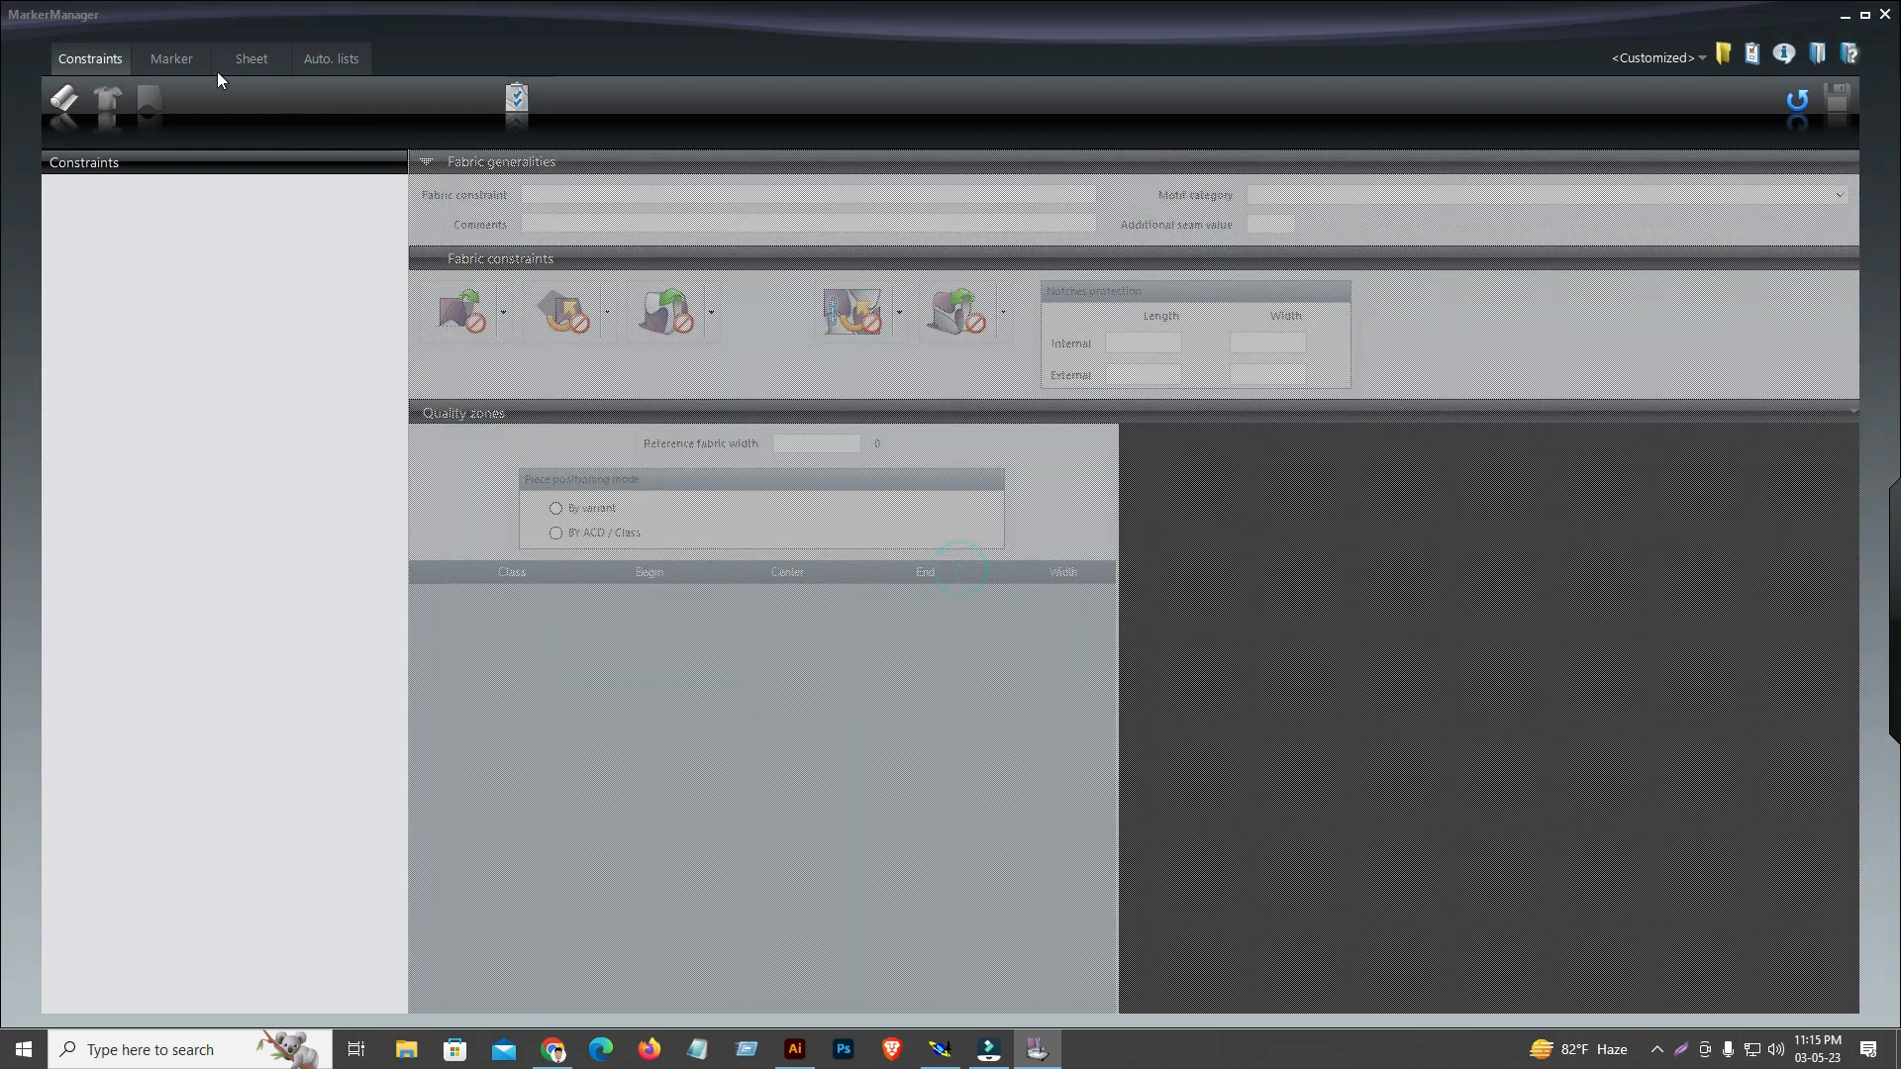
pyautogui.click(173, 59)
pyautogui.click(254, 58)
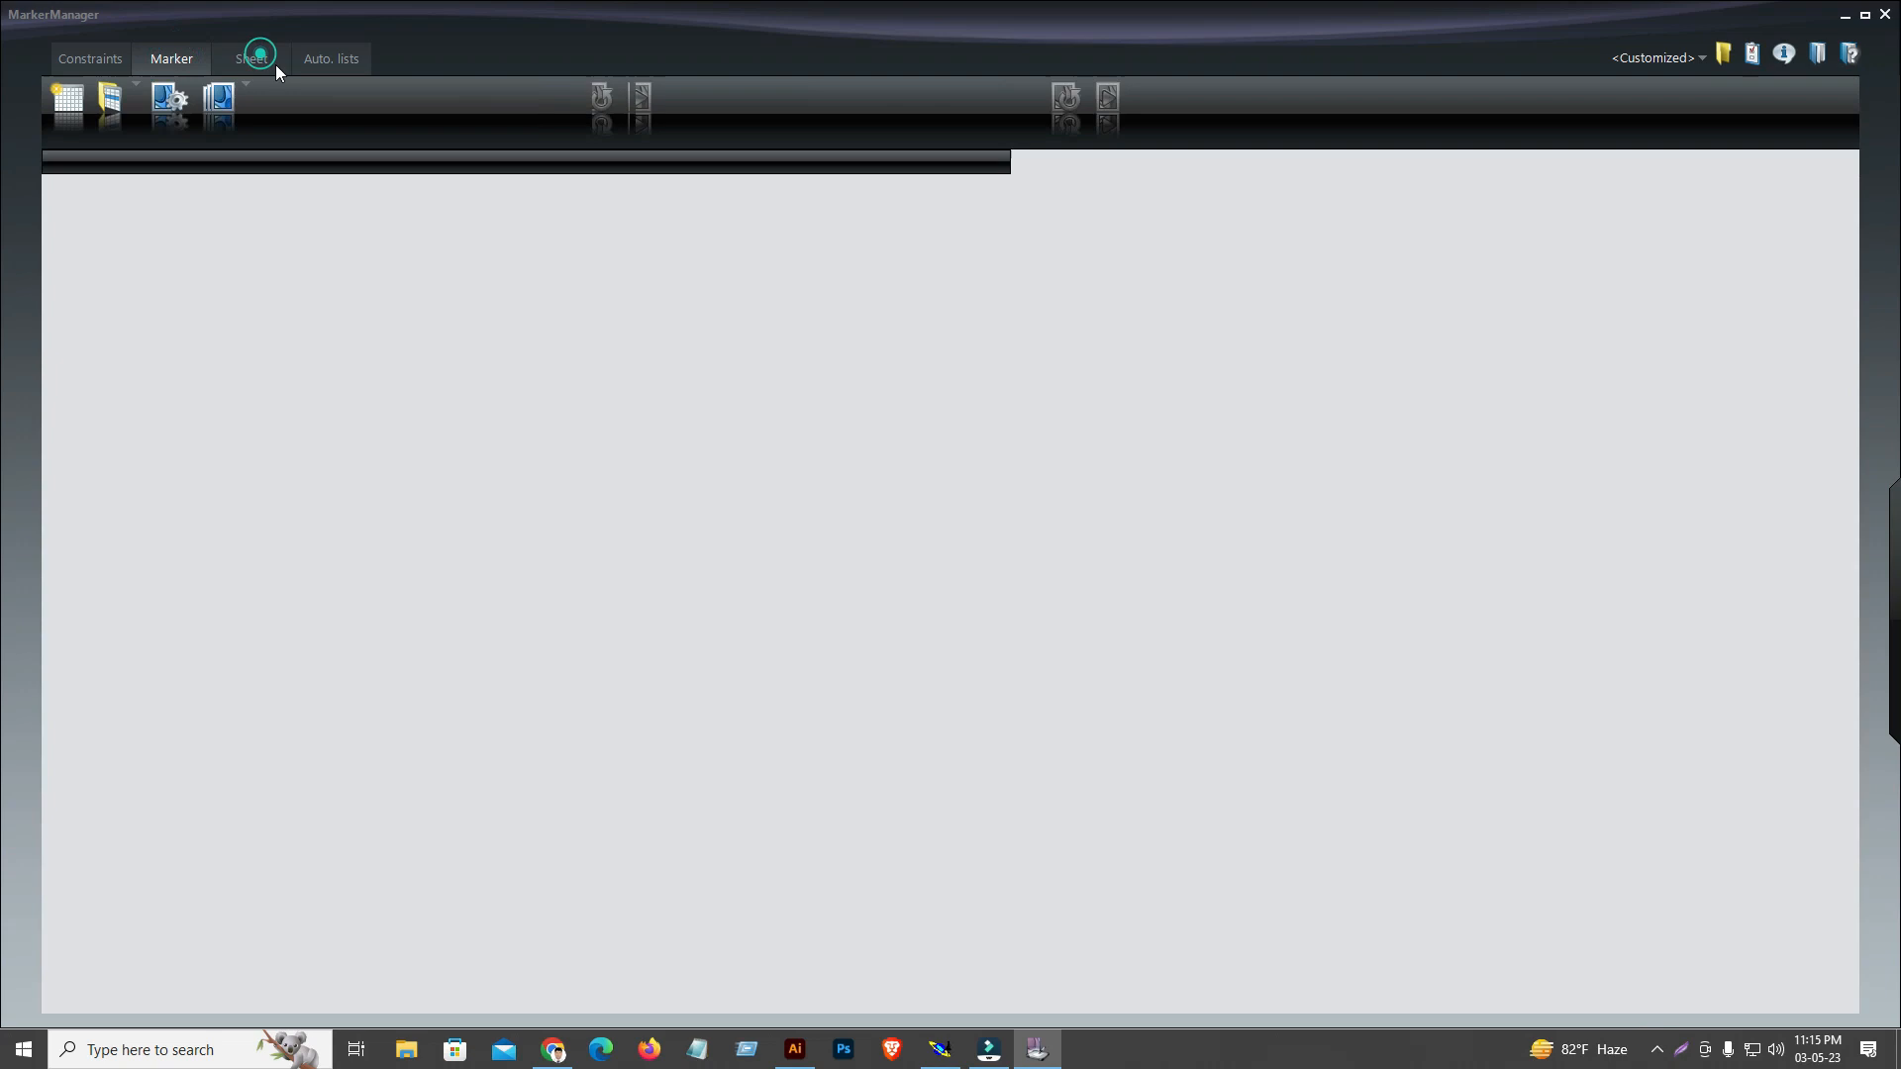
pyautogui.click(336, 60)
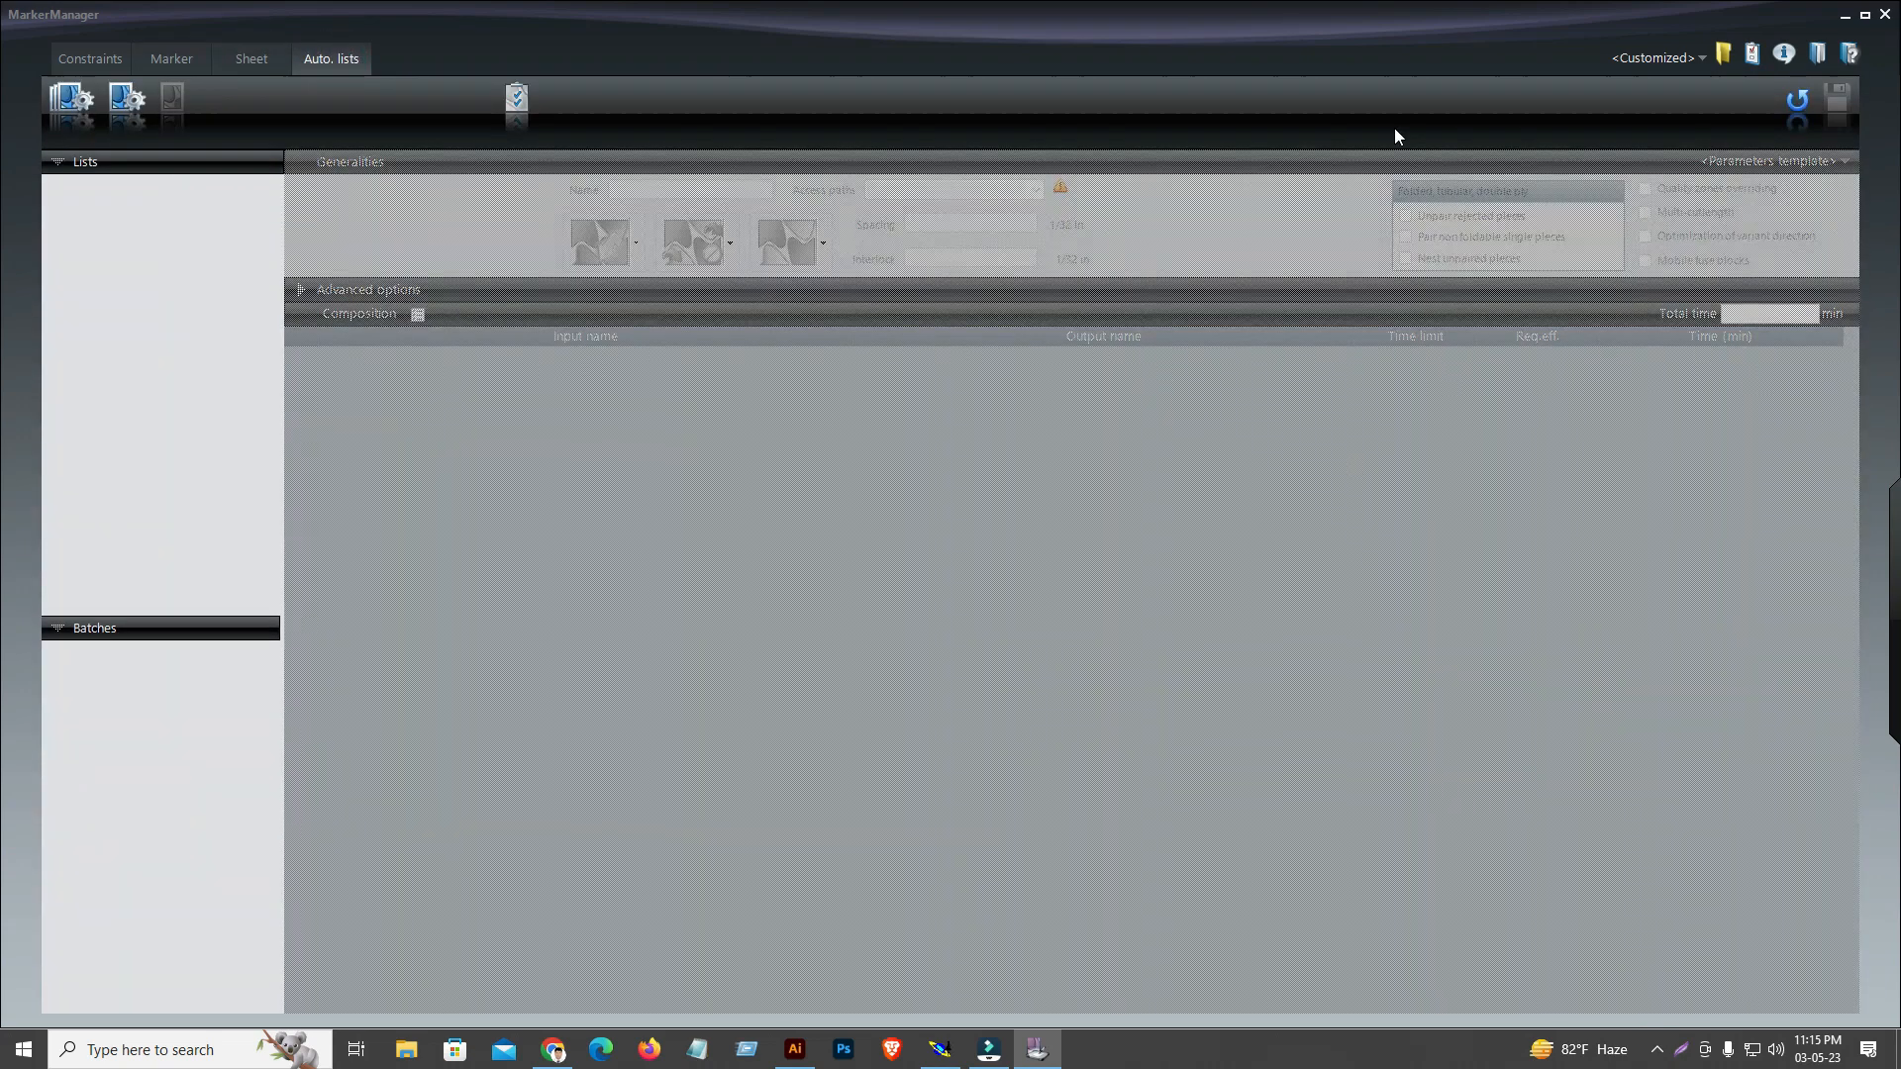
pyautogui.click(102, 53)
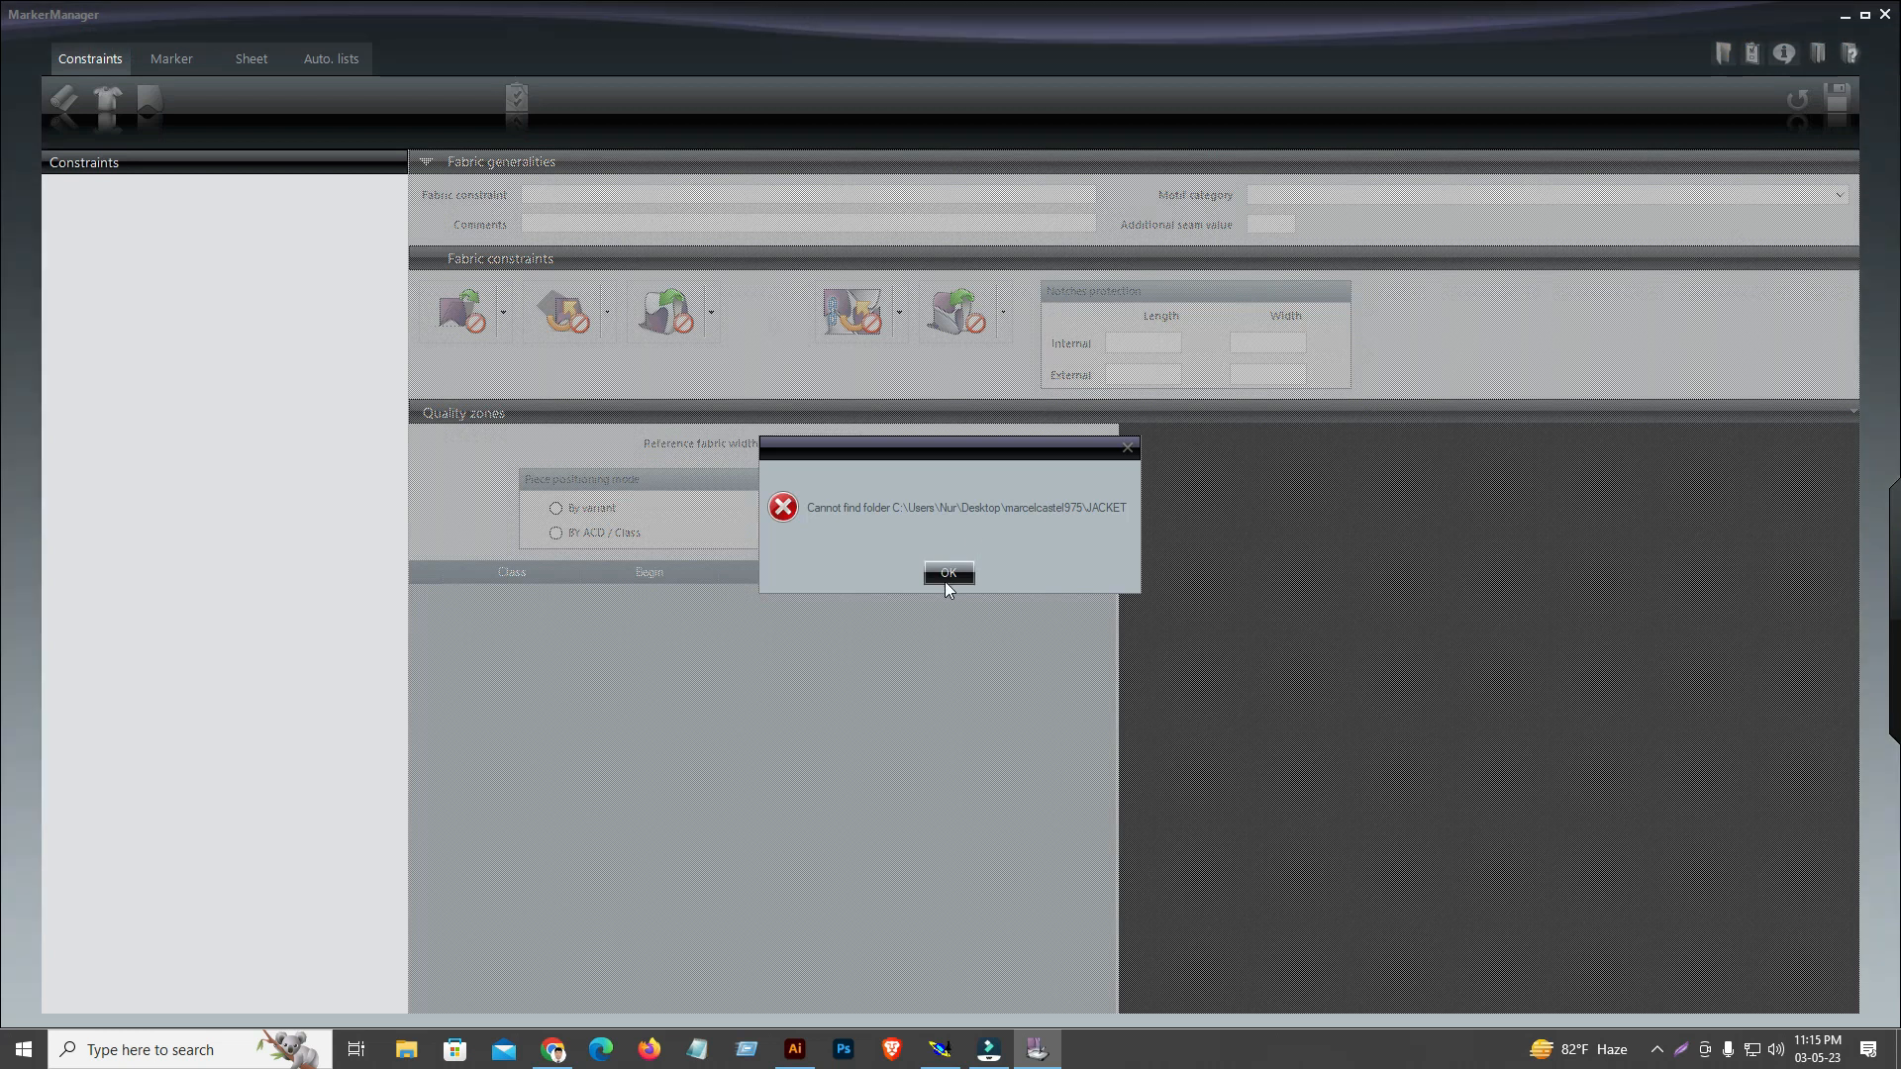
pyautogui.click(945, 575)
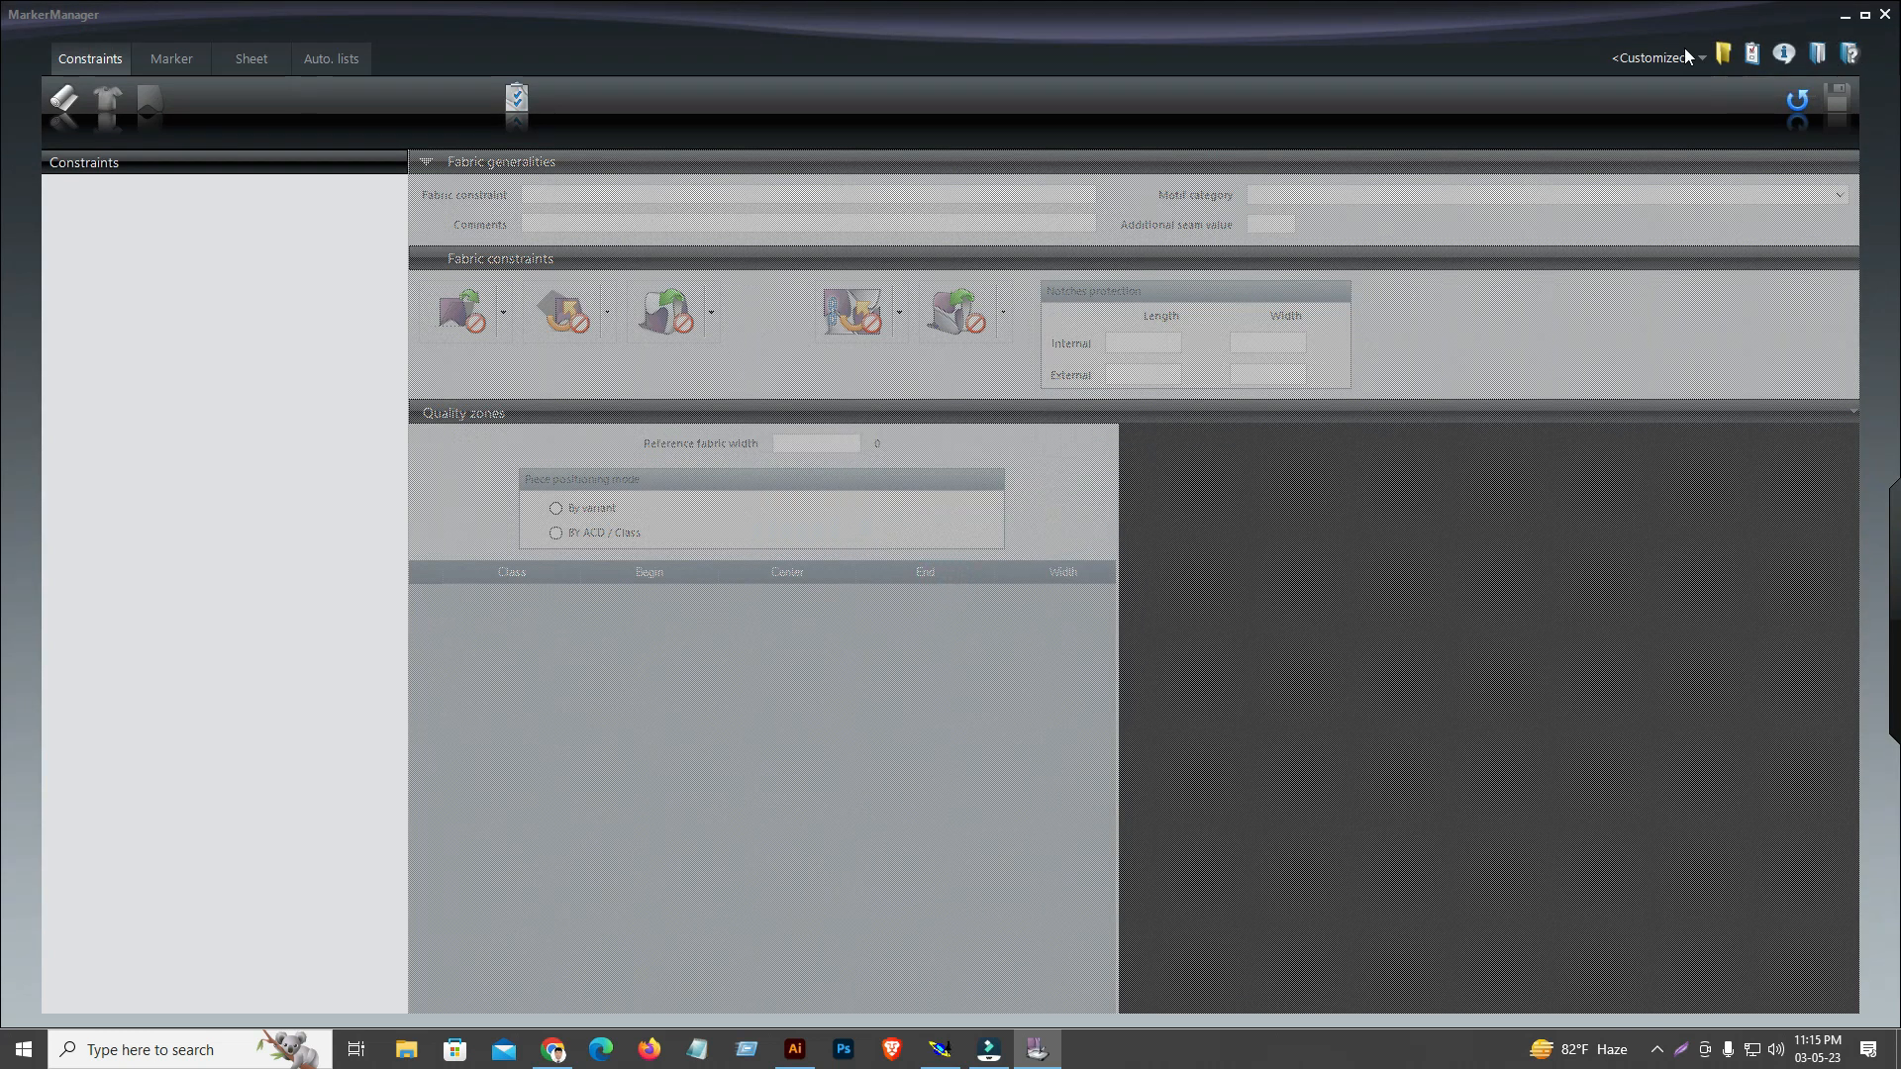
# Look through MarkerManager's Marker and Sheet sections again, return to Constraints and dismiss the missing-folder message
pyautogui.click(1846, 16)
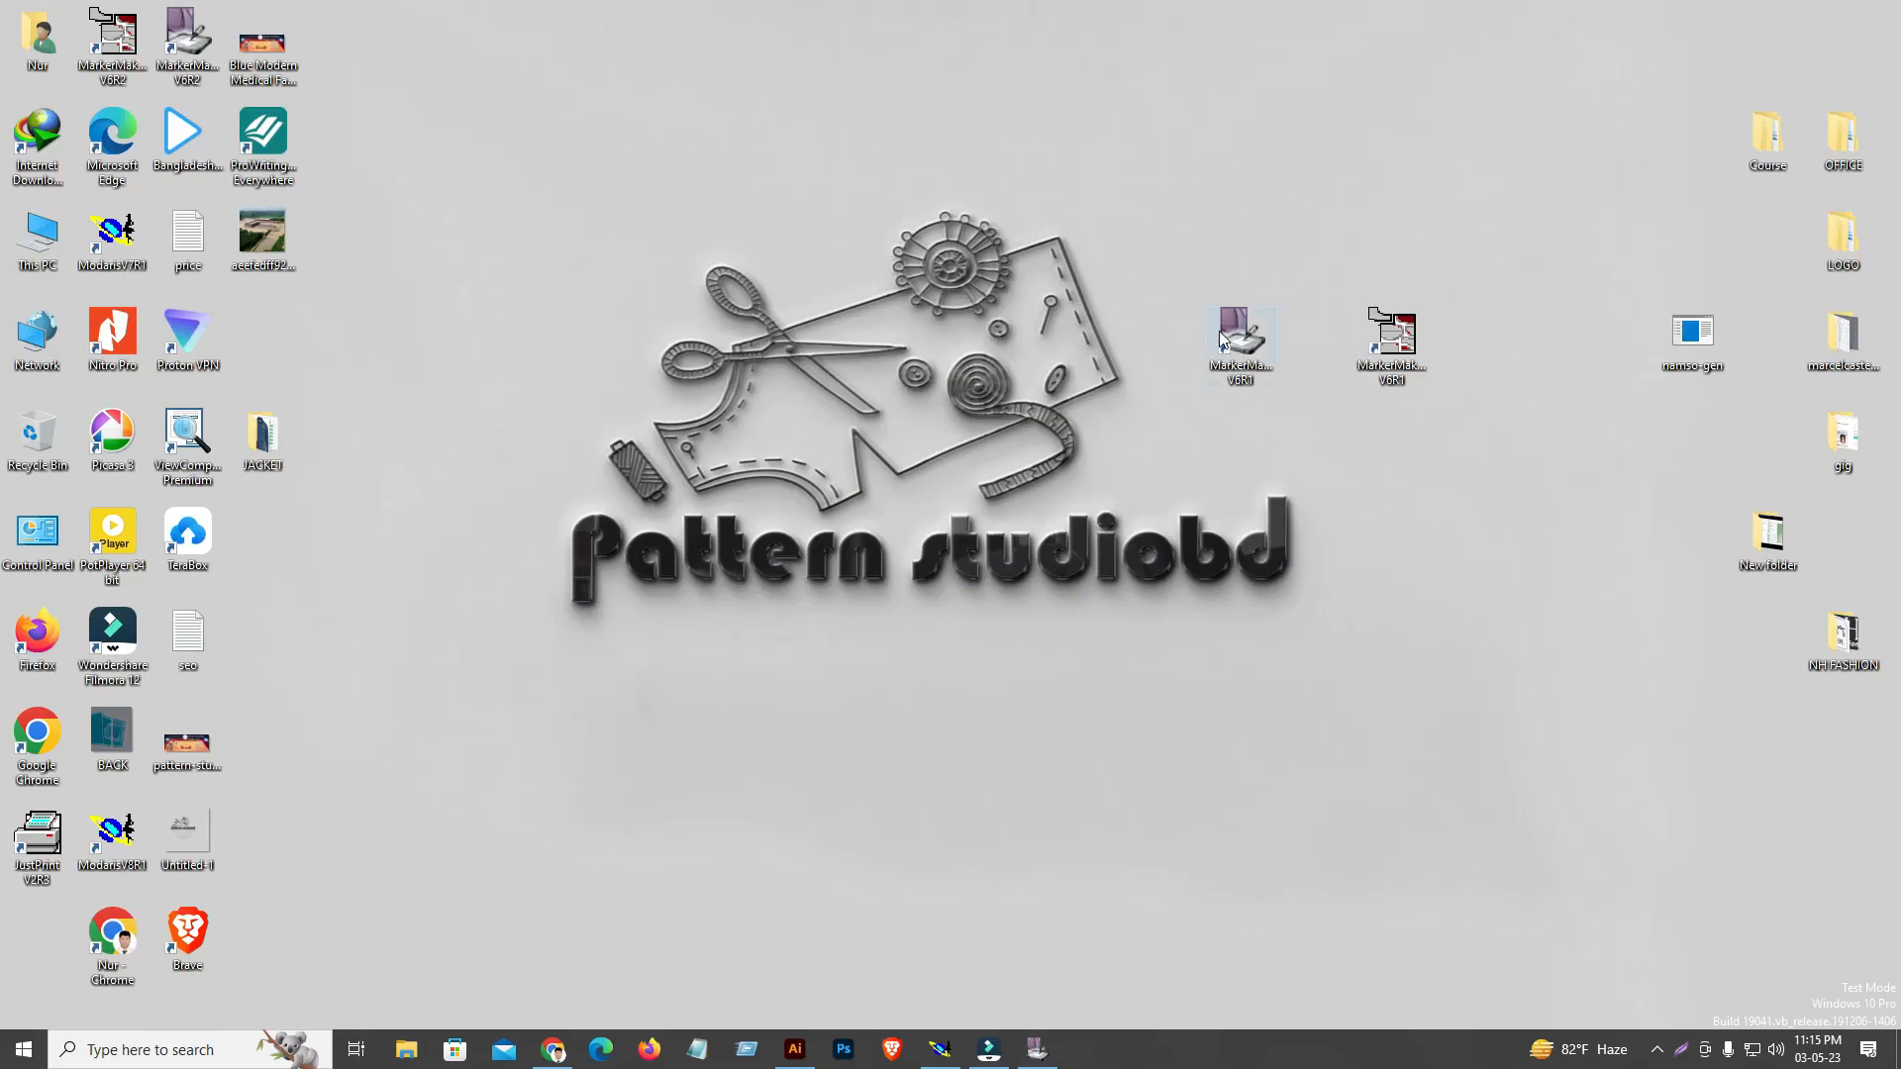
pyautogui.click(1037, 1050)
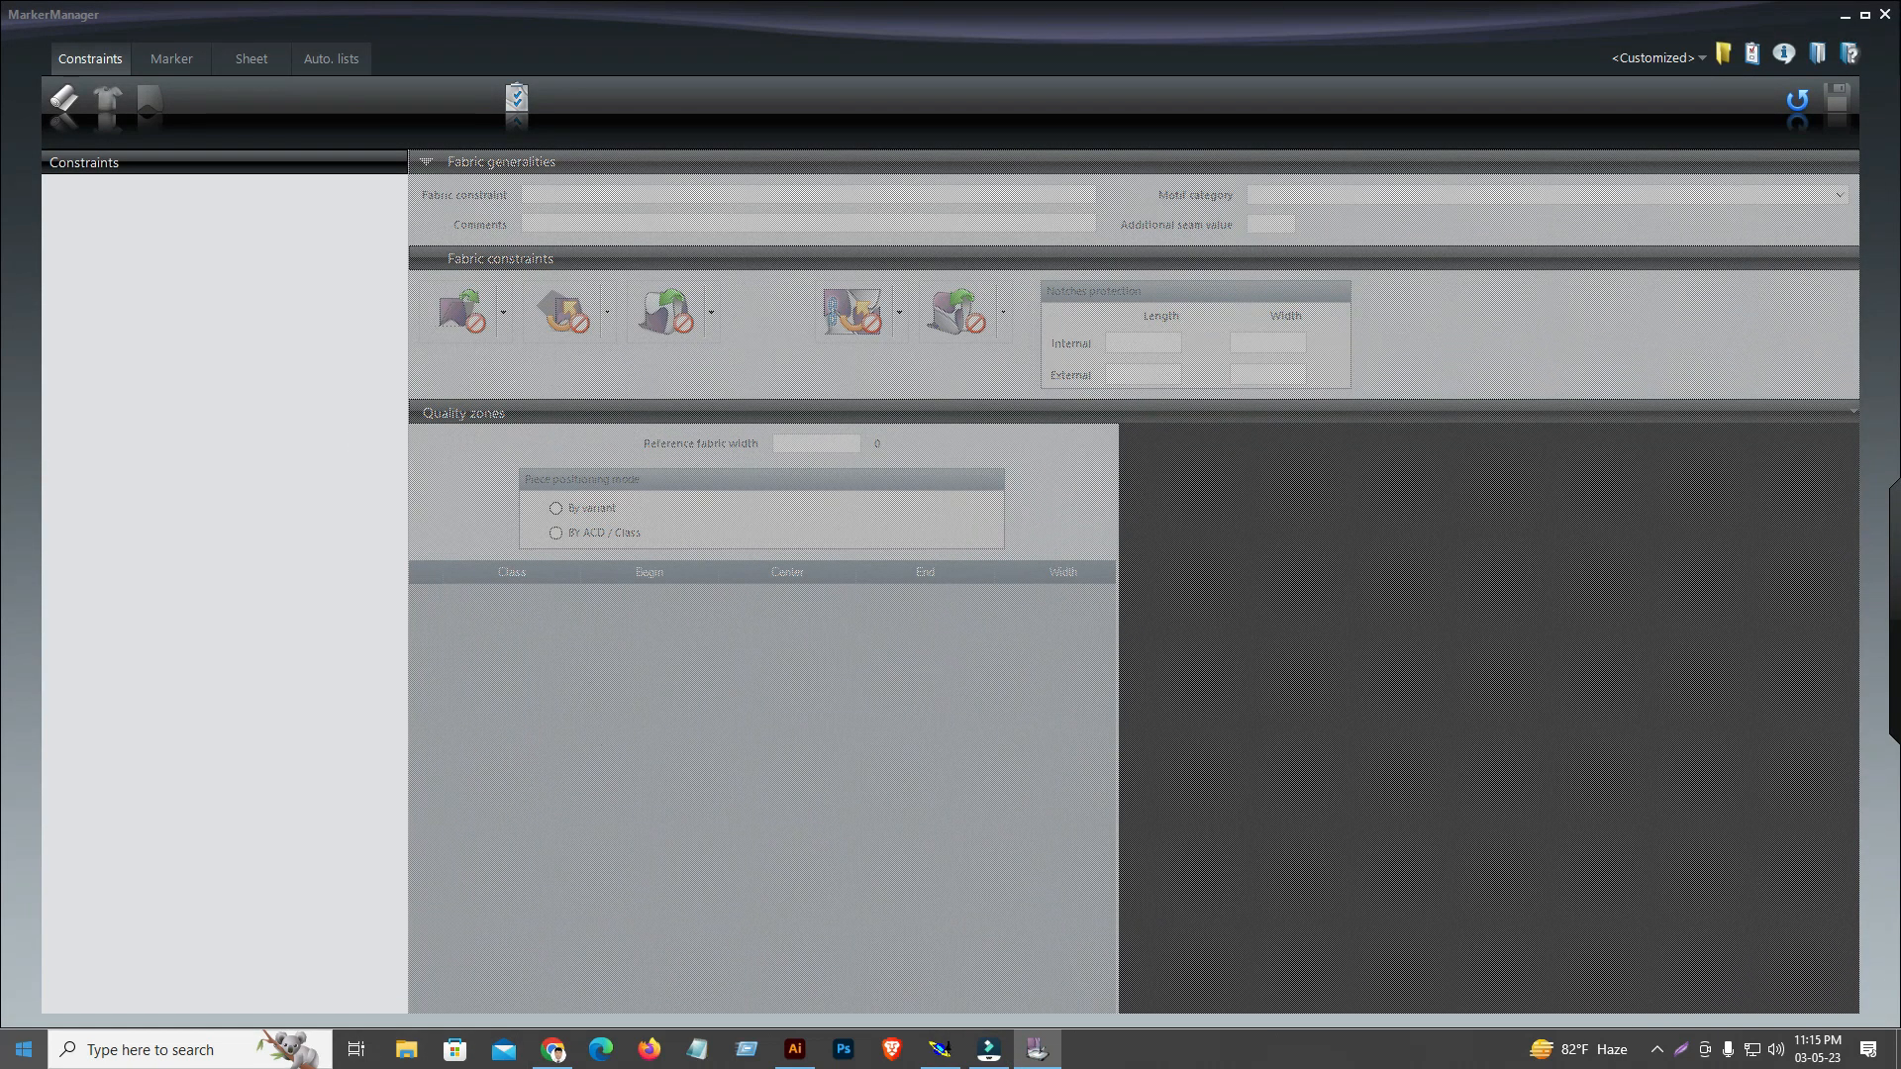
pyautogui.click(198, 52)
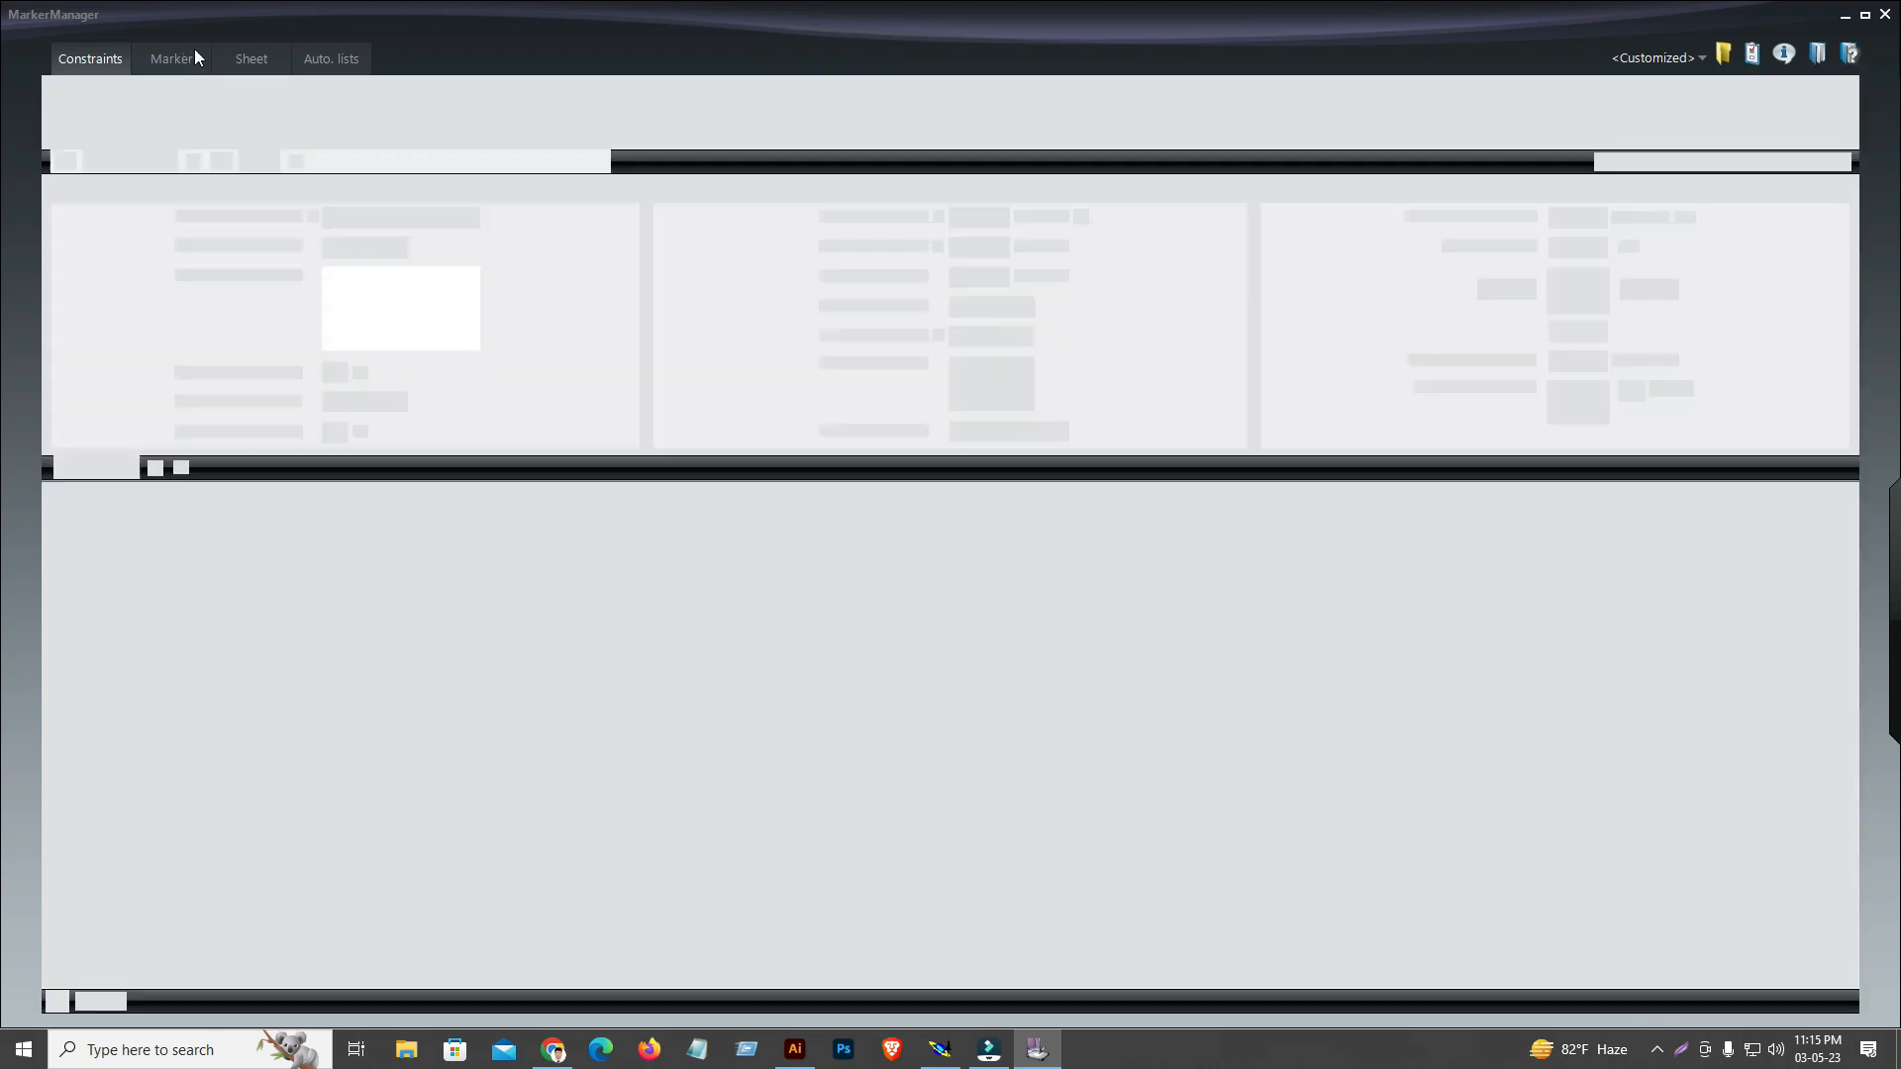
pyautogui.click(250, 52)
pyautogui.click(87, 55)
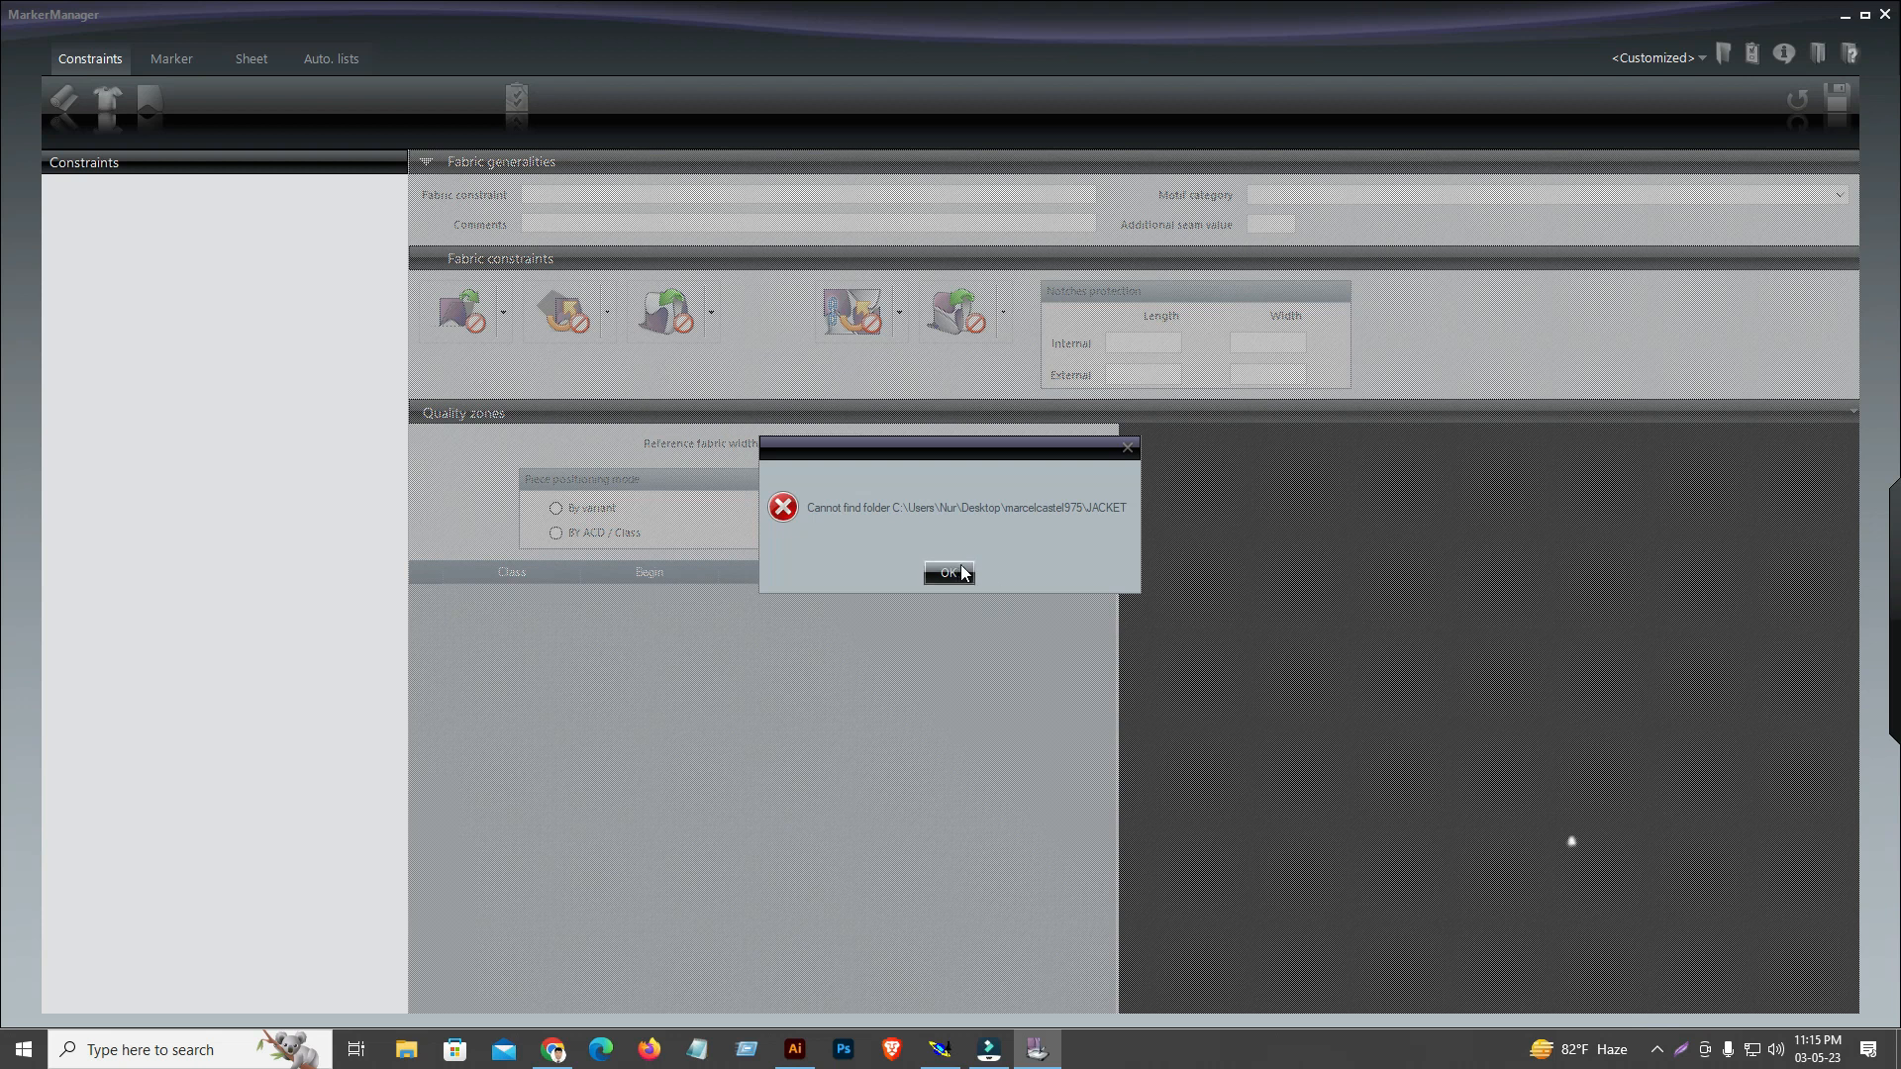
pyautogui.click(949, 575)
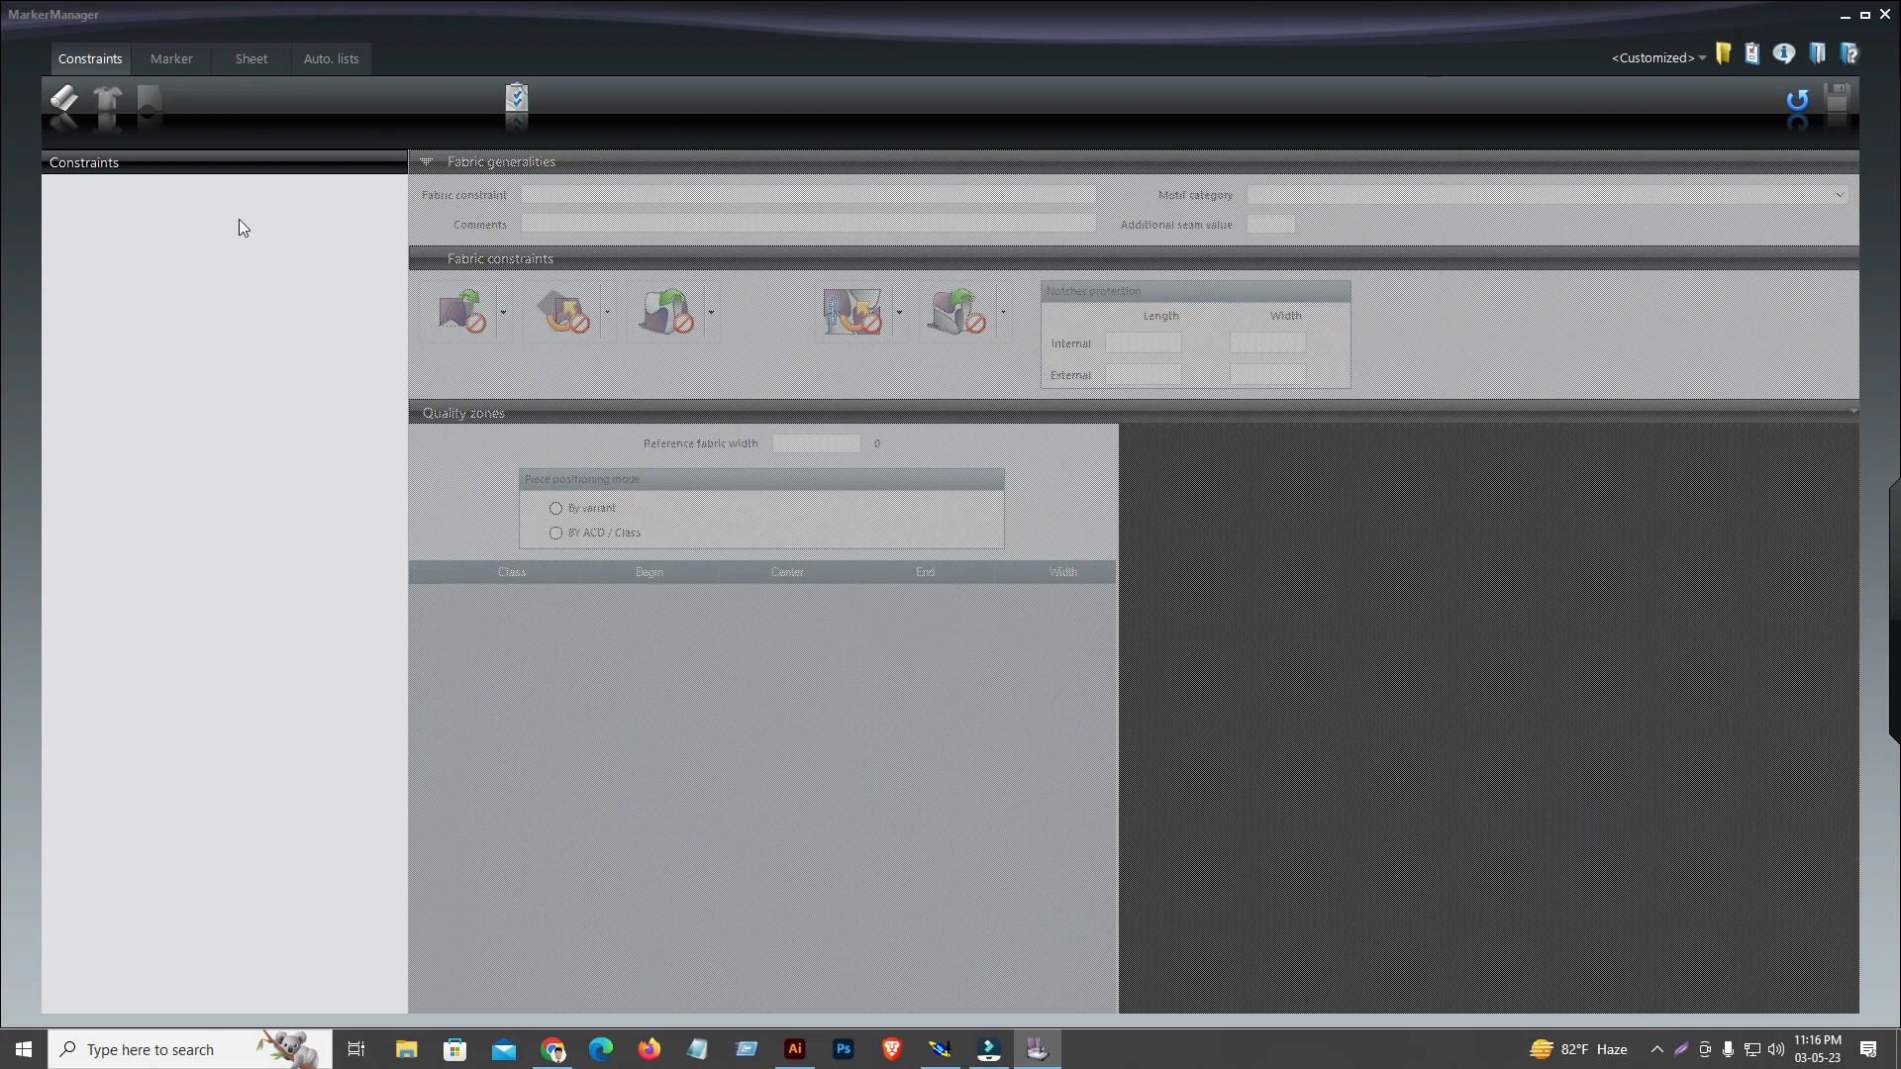
# Restart MarkerManager and open its access path settings
pyautogui.click(1885, 16)
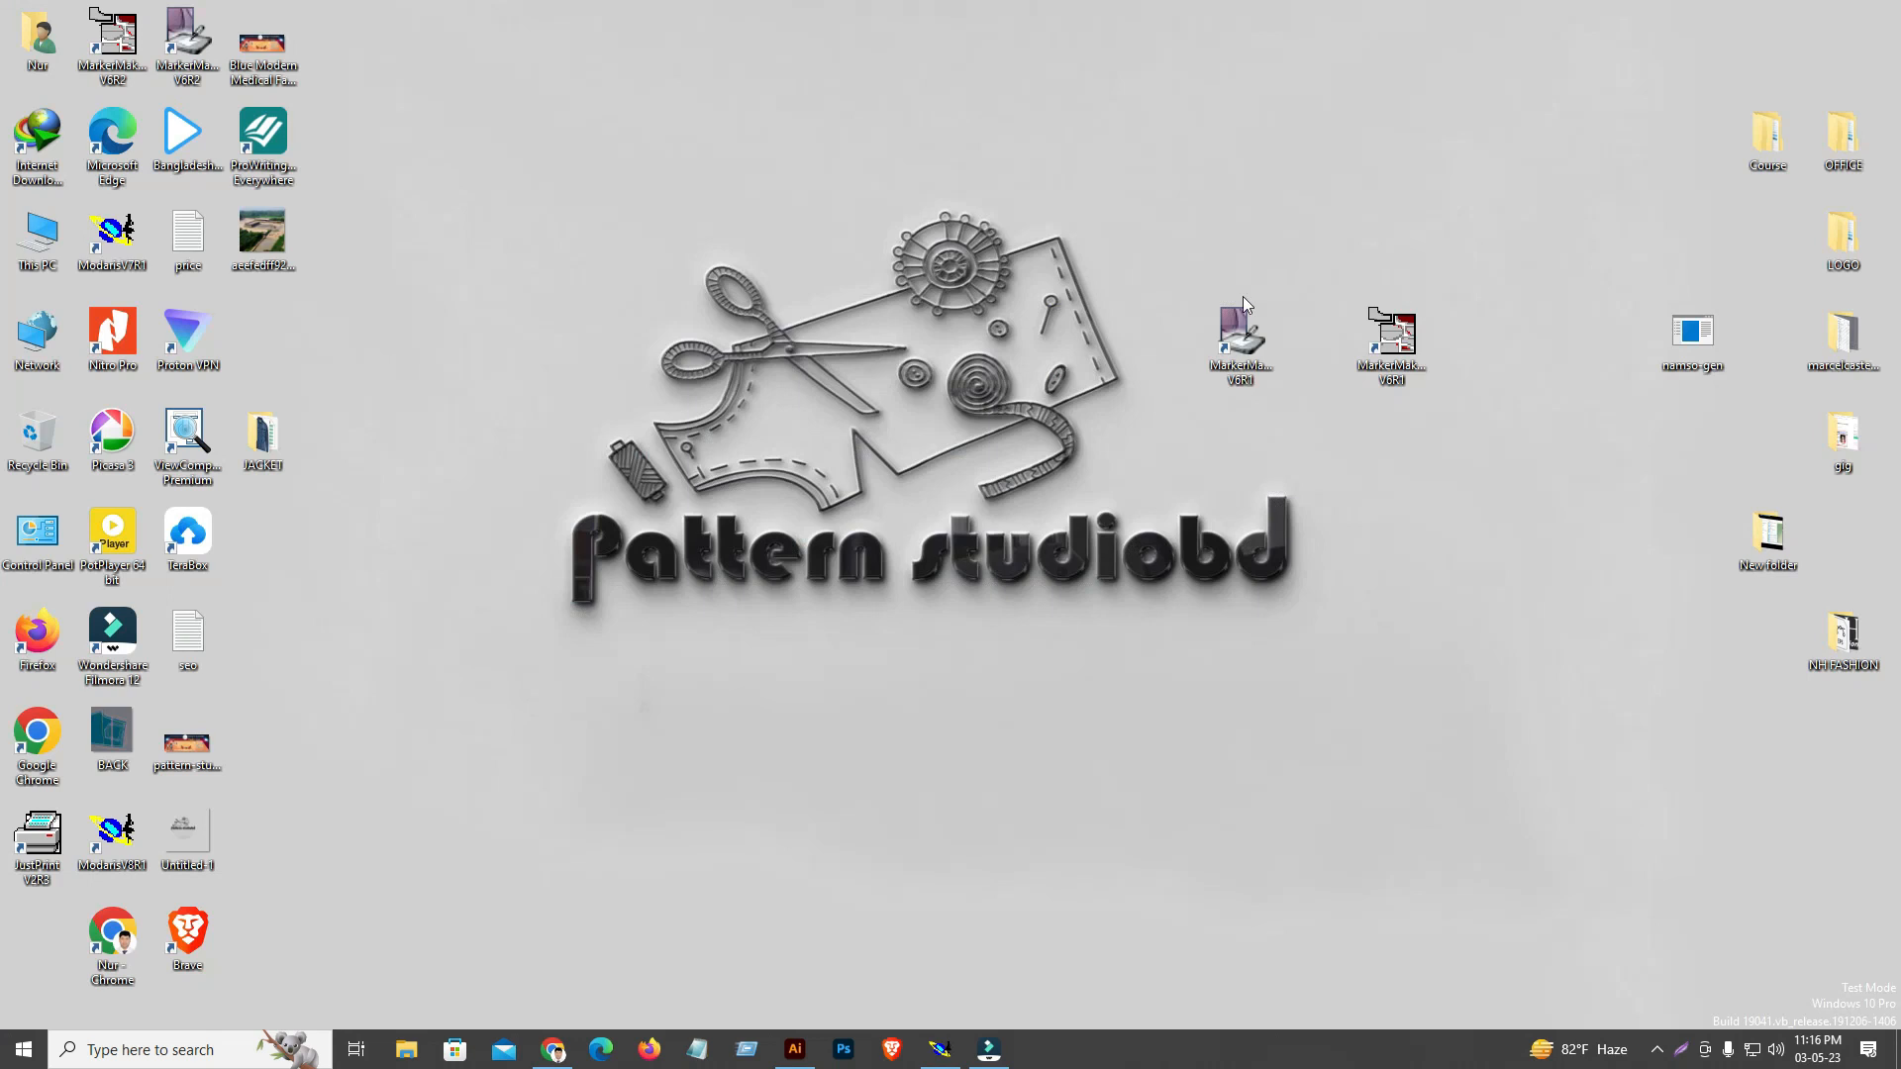
pyautogui.doubleClick(1248, 351)
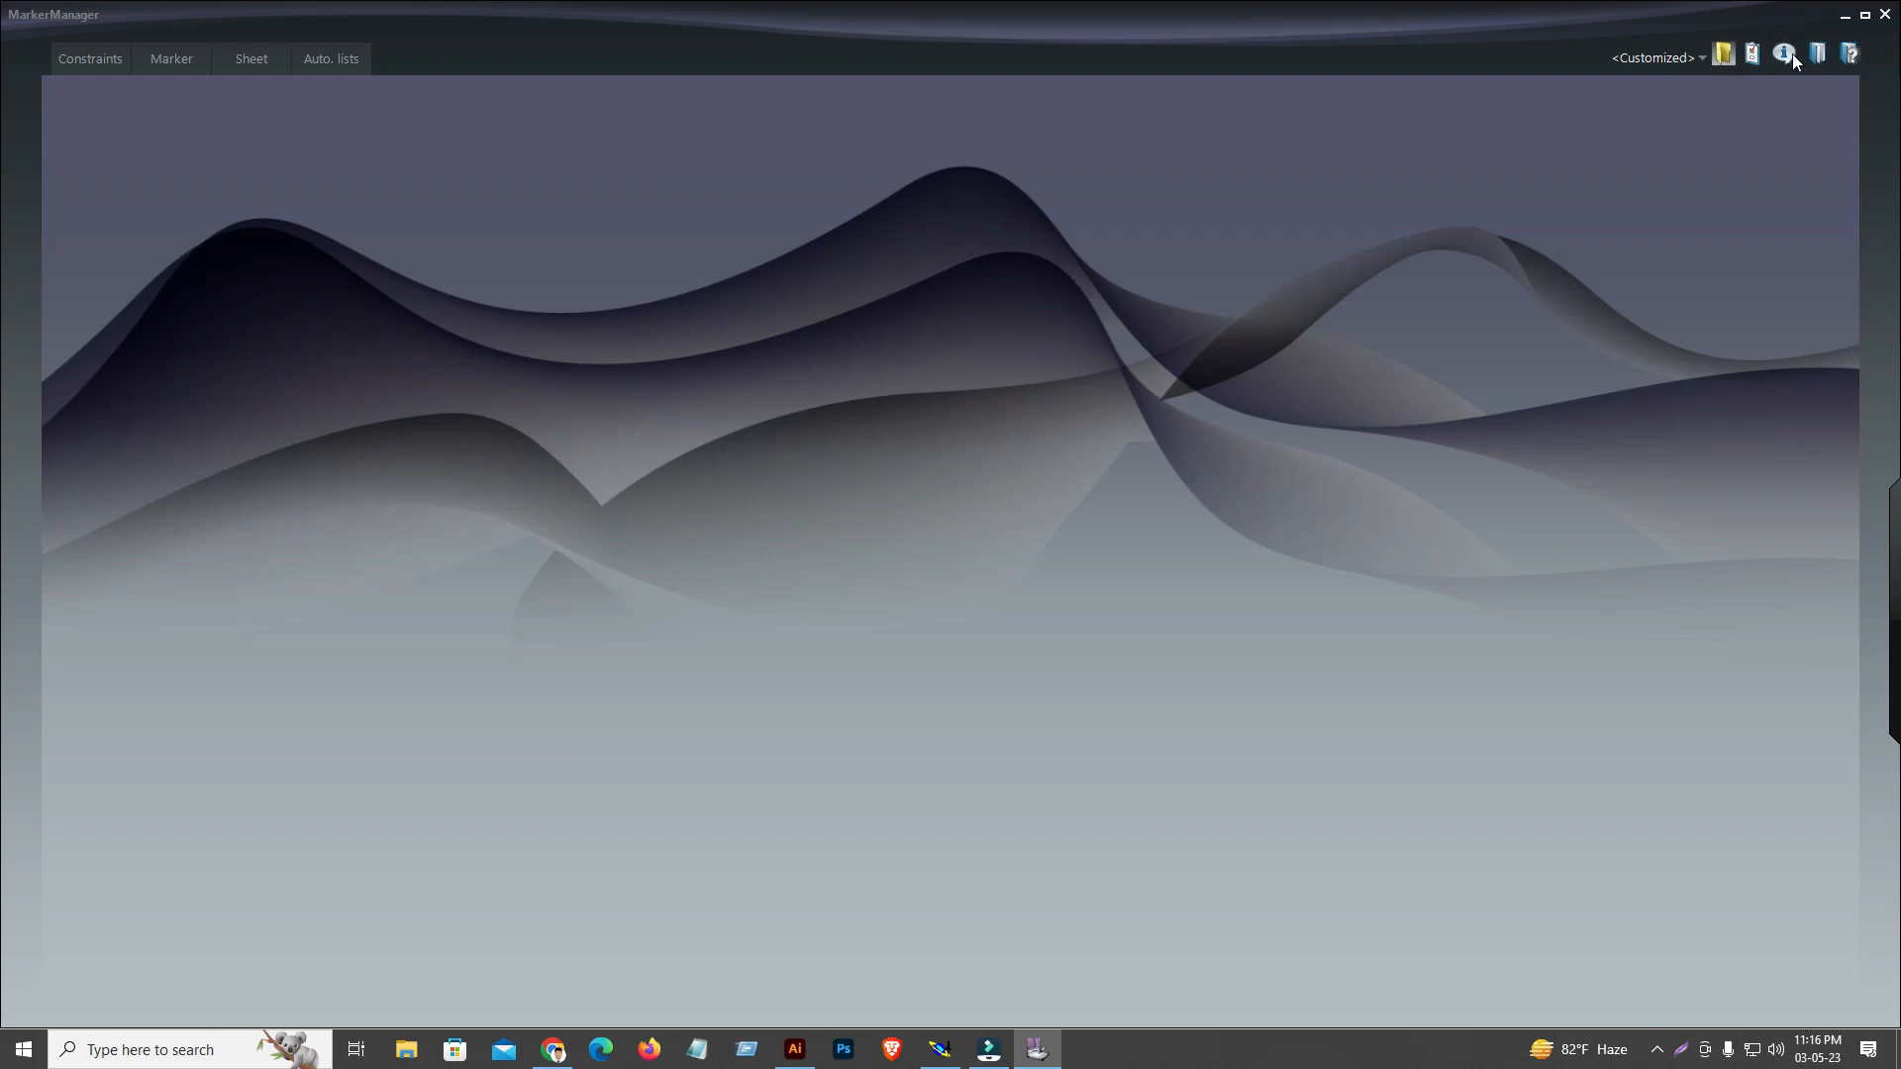
pyautogui.click(1724, 56)
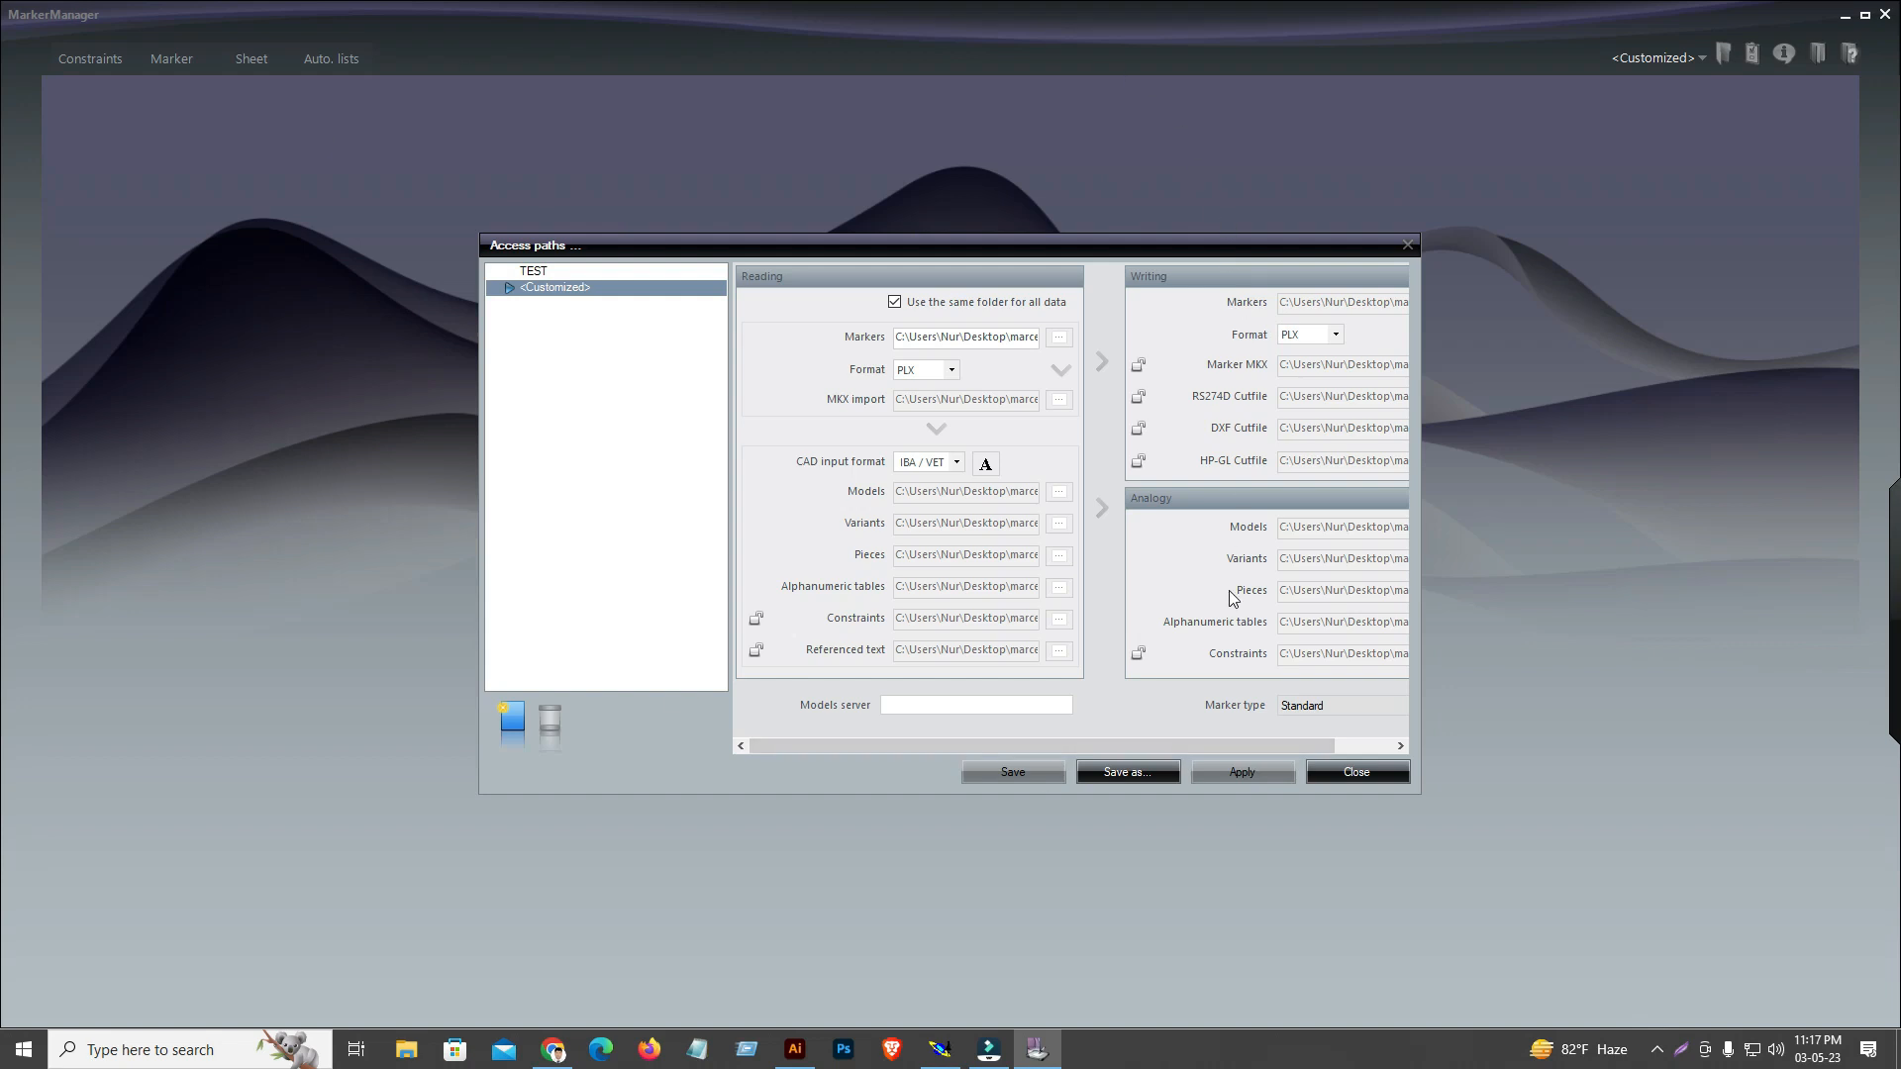
# Widen the Access paths dialog to show all its columns and leave the same folder in use for all data
pyautogui.click(895, 302)
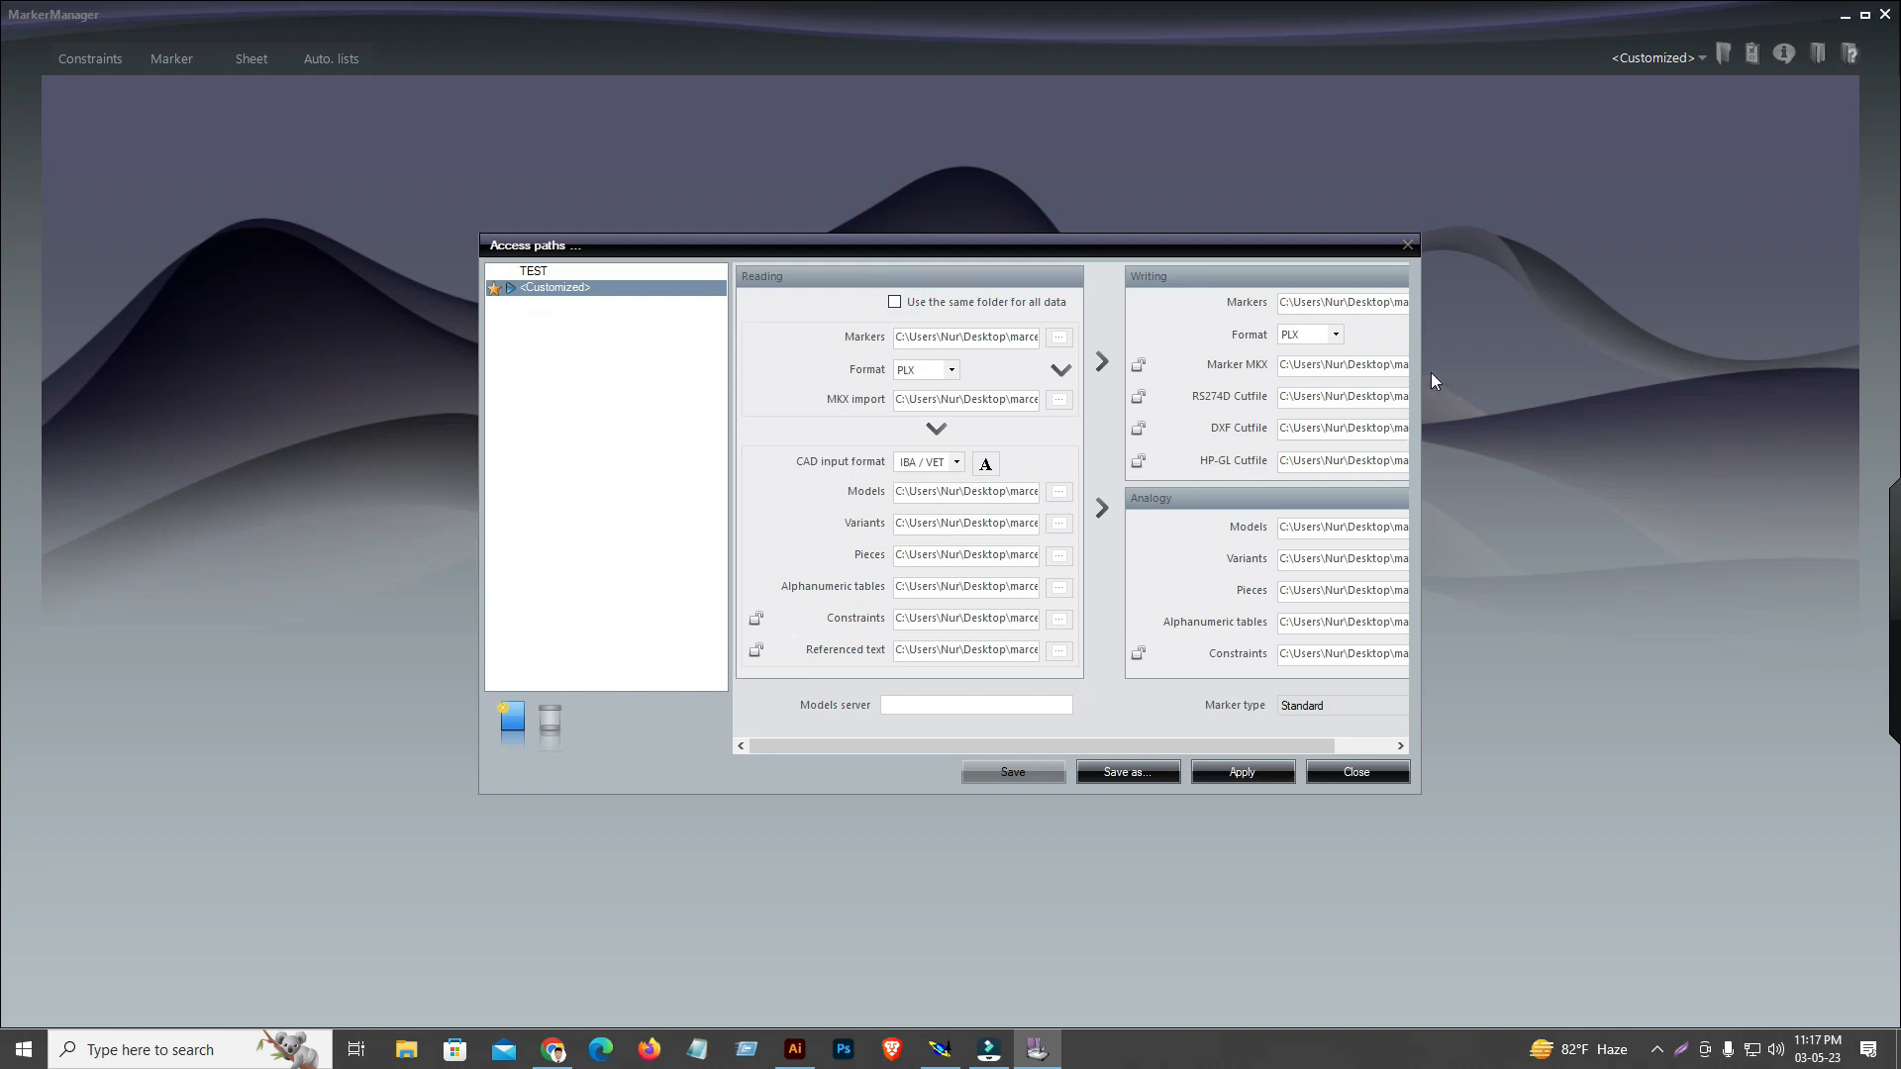
pyautogui.moveTo(1421, 379); pyautogui.dragTo(1589, 384)
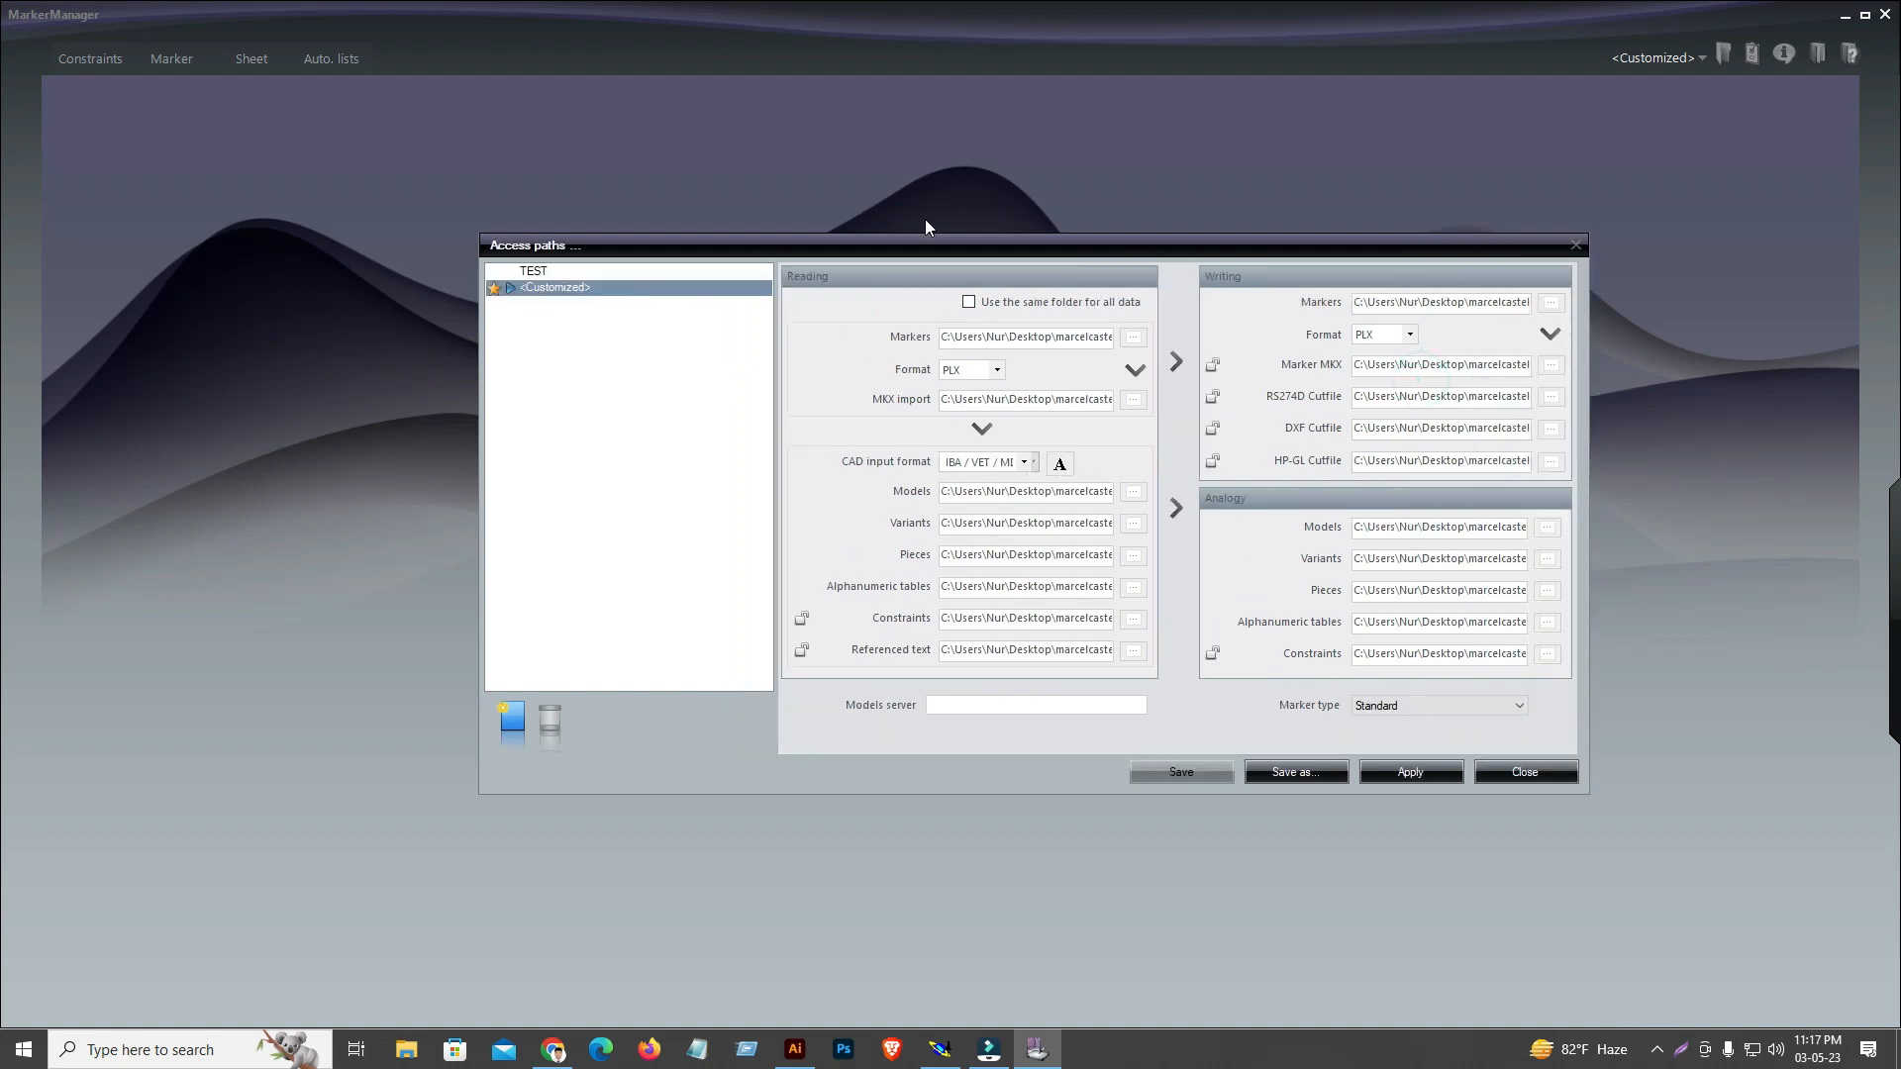
pyautogui.click(970, 303)
pyautogui.click(969, 303)
pyautogui.click(969, 302)
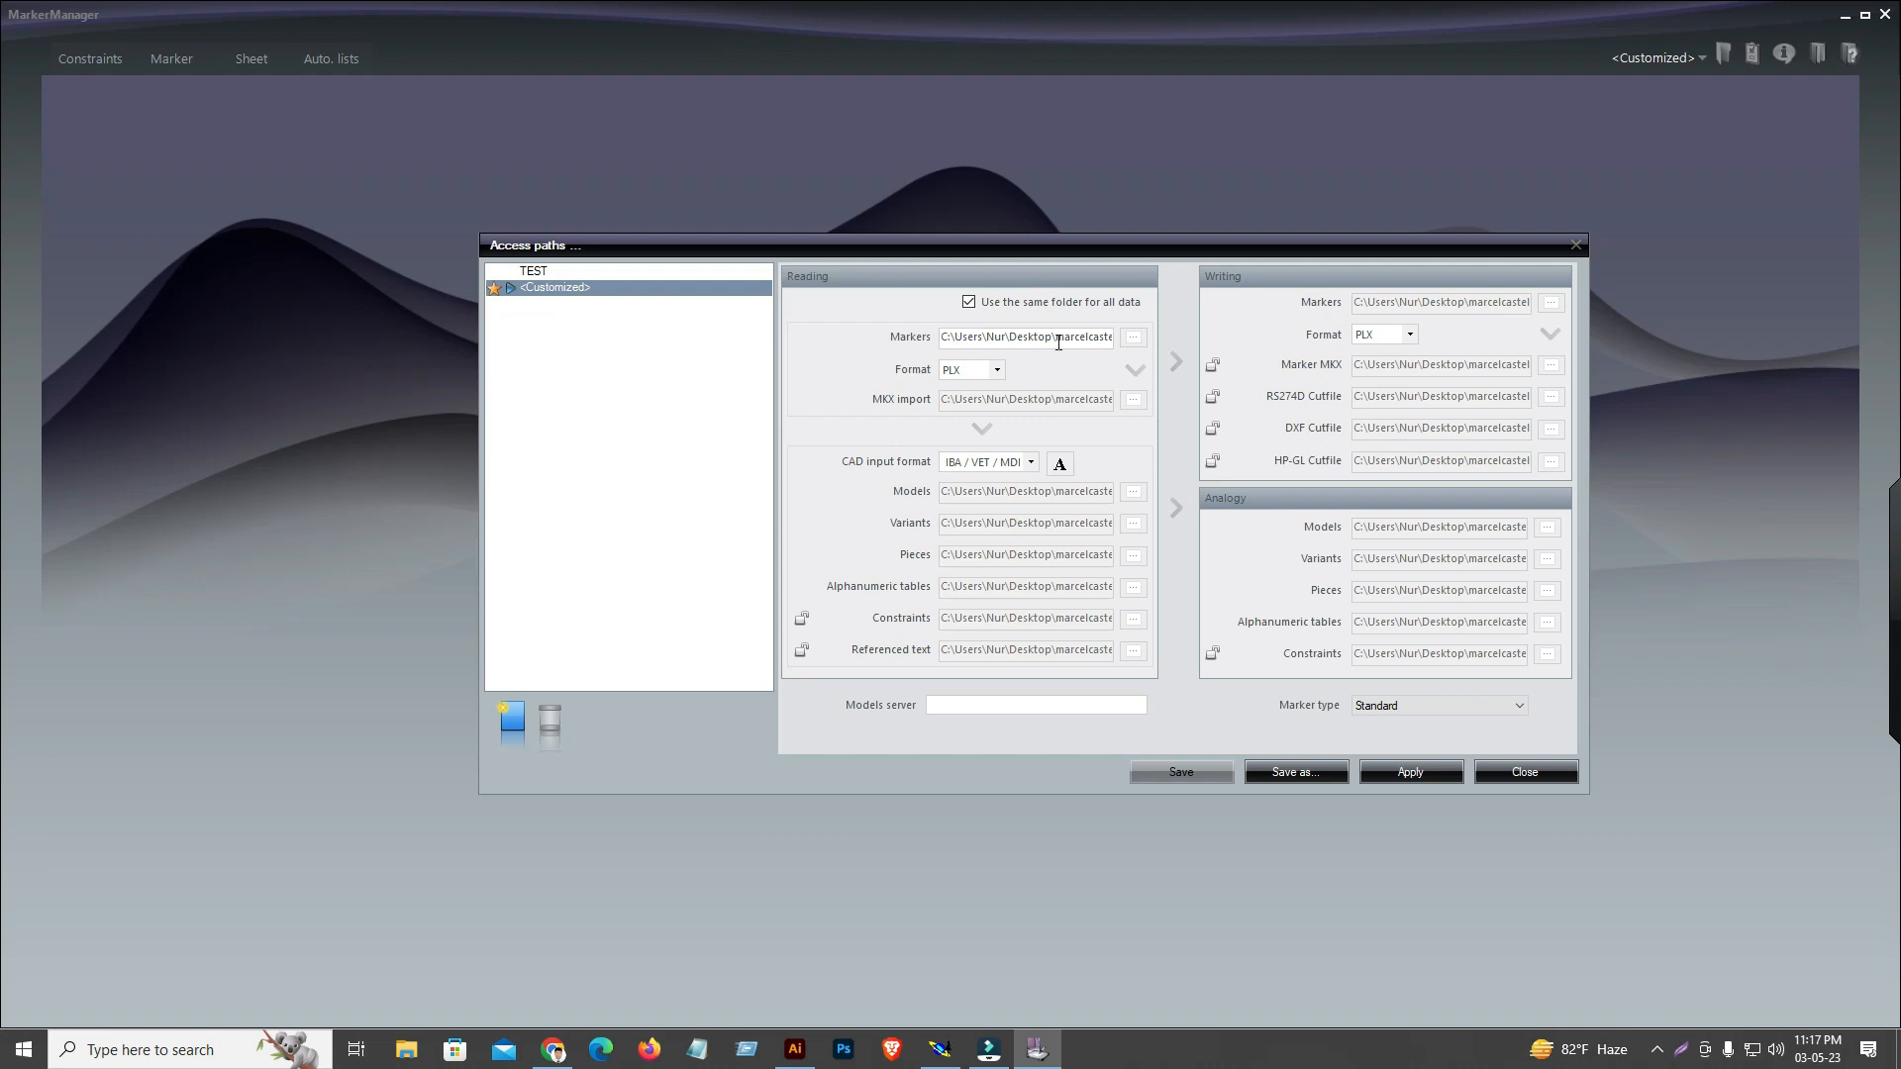
# Choose D:\Curse\PATTERN\NH-342834 as the reading folder for markers, shared by all data
pyautogui.click(1135, 341)
pyautogui.moveTo(1084, 509)
pyautogui.mouseDown()
pyautogui.moveTo(1097, 622)
pyautogui.moveTo(1107, 502)
pyautogui.mouseUp()
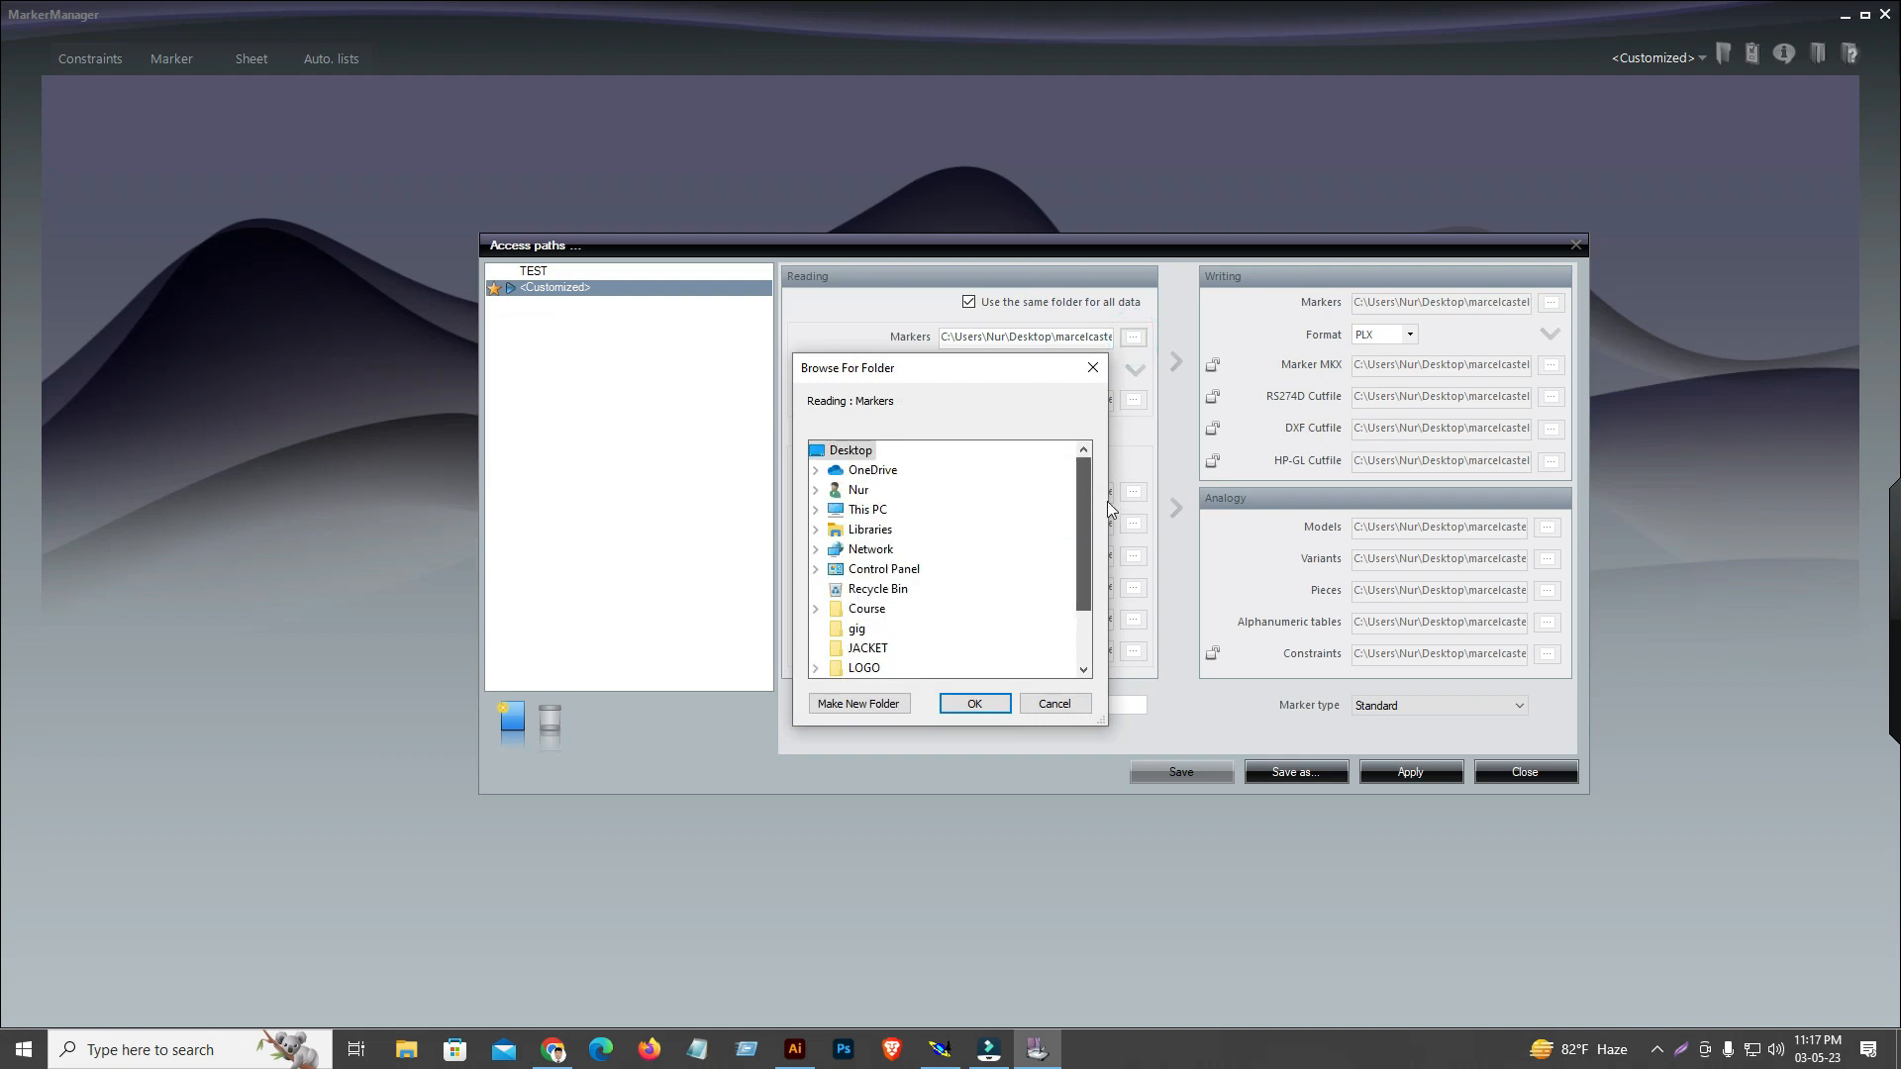
pyautogui.doubleClick(891, 515)
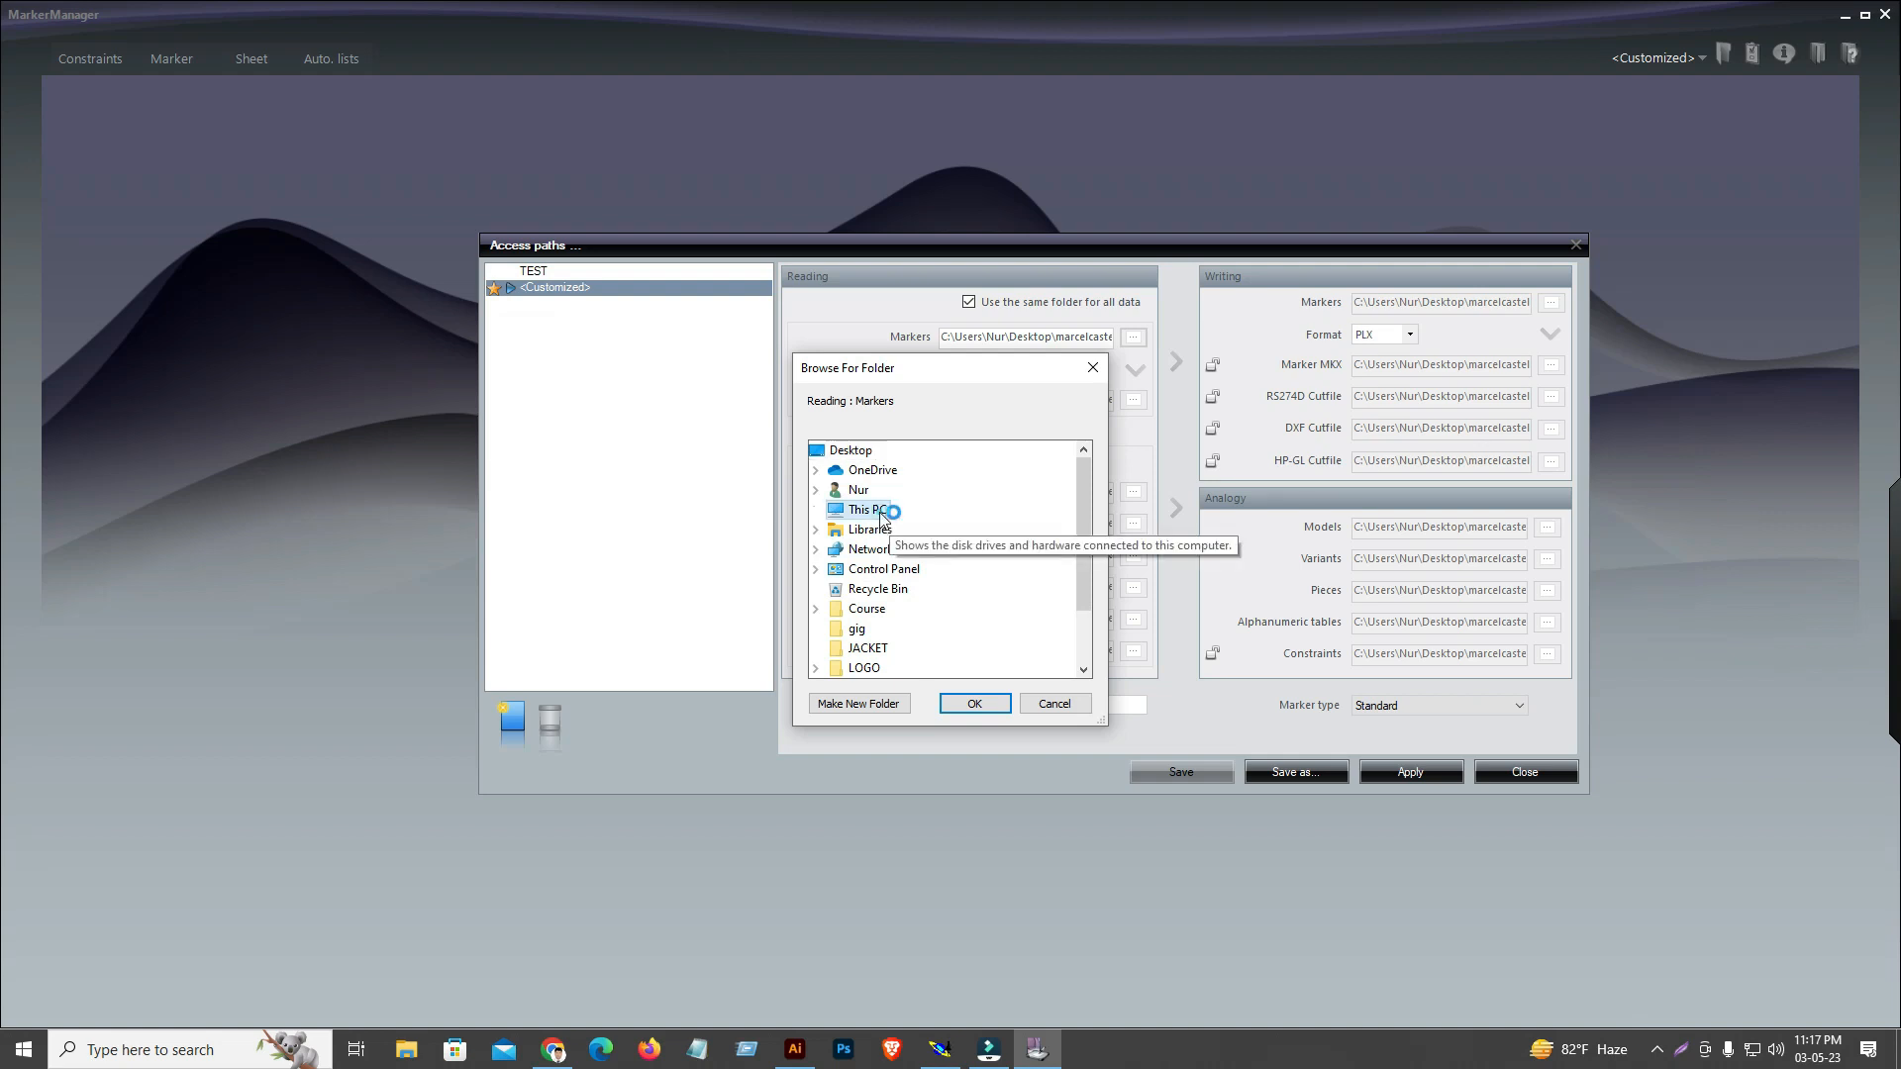
pyautogui.scroll(-1, 955, 552)
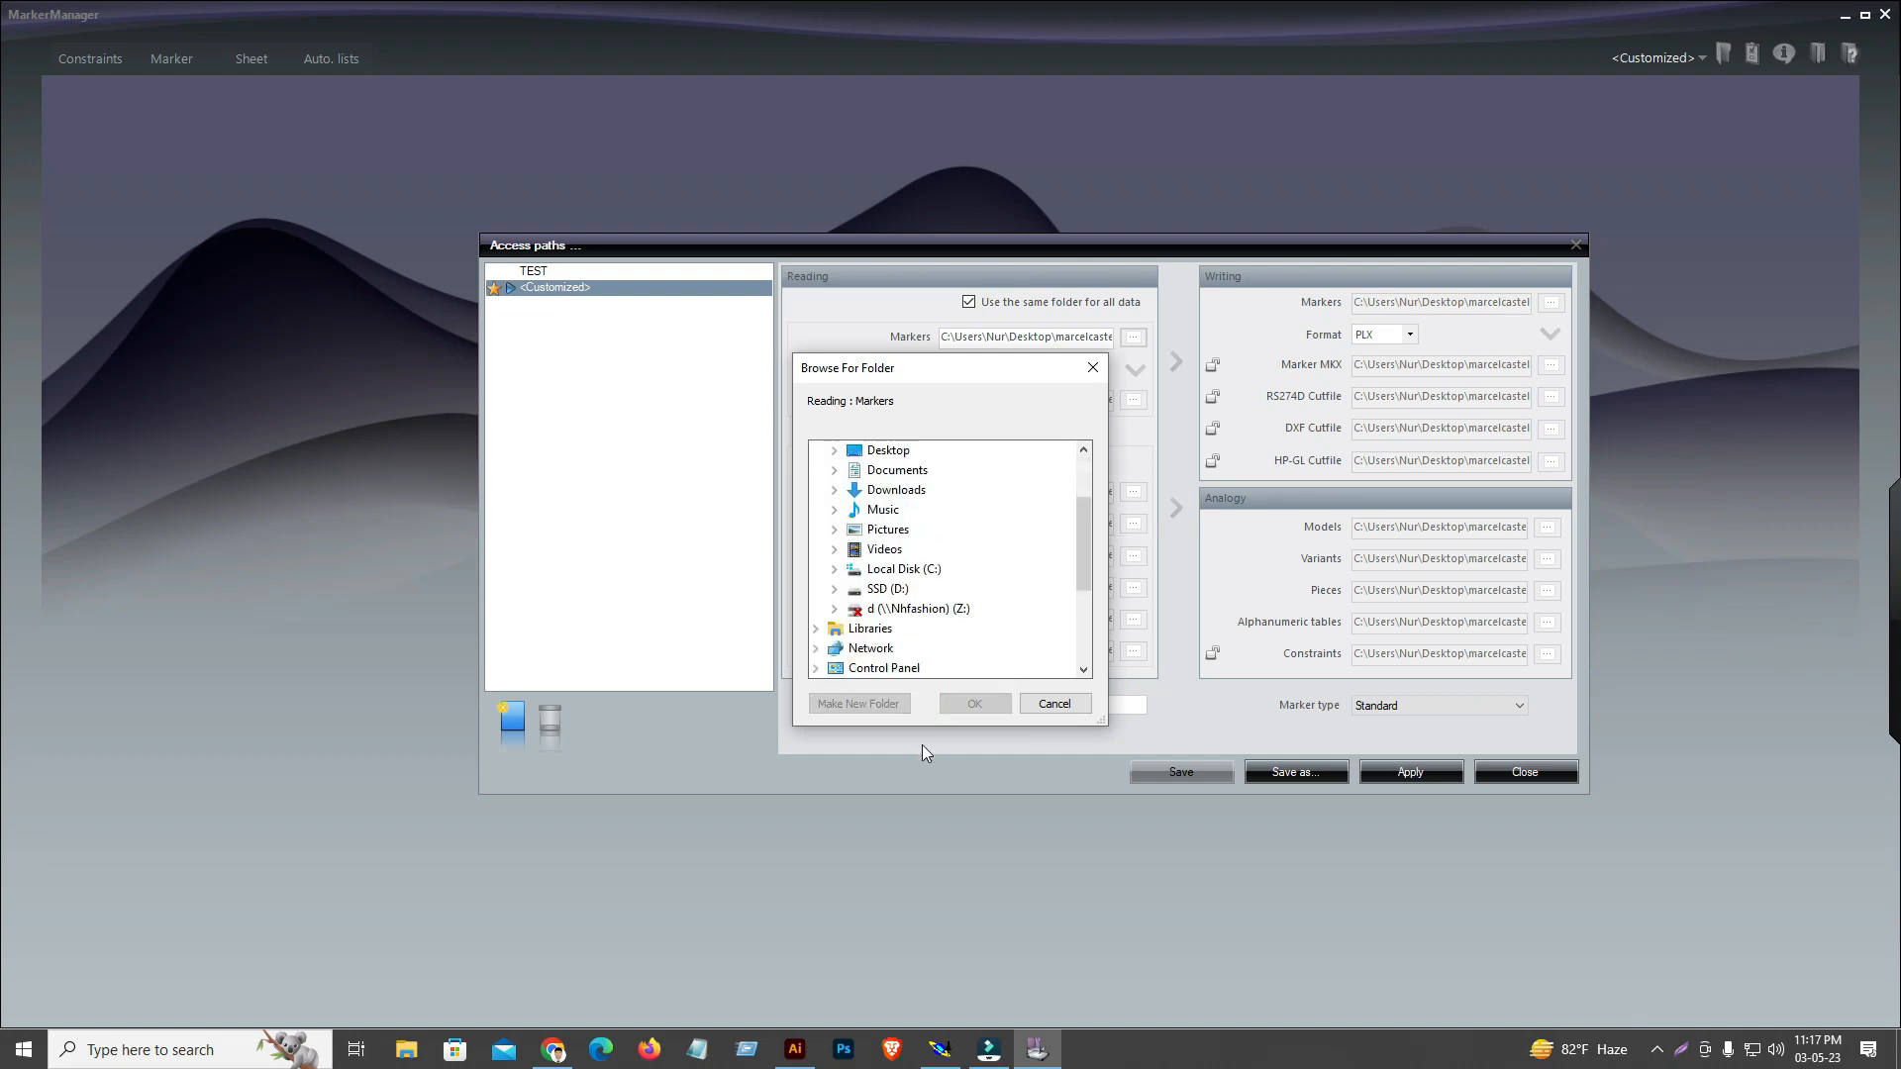
pyautogui.doubleClick(884, 590)
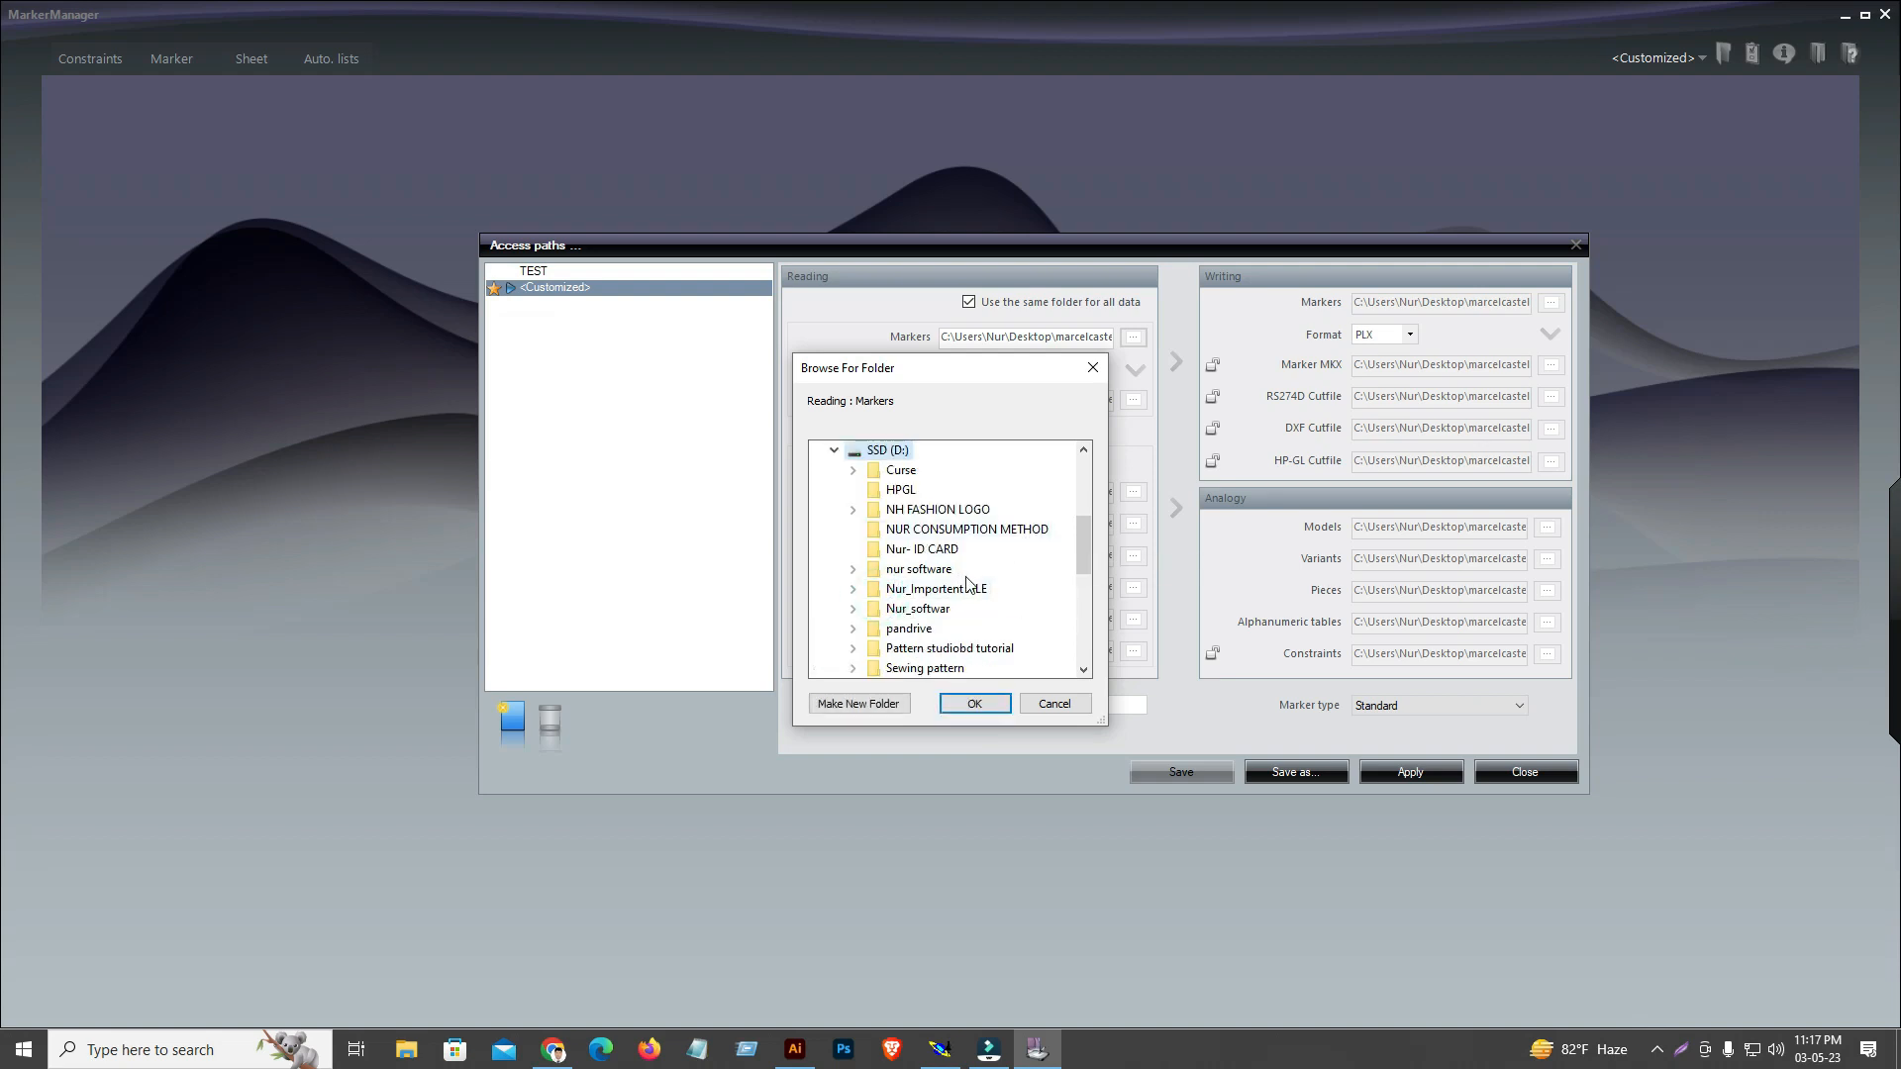
pyautogui.doubleClick(901, 472)
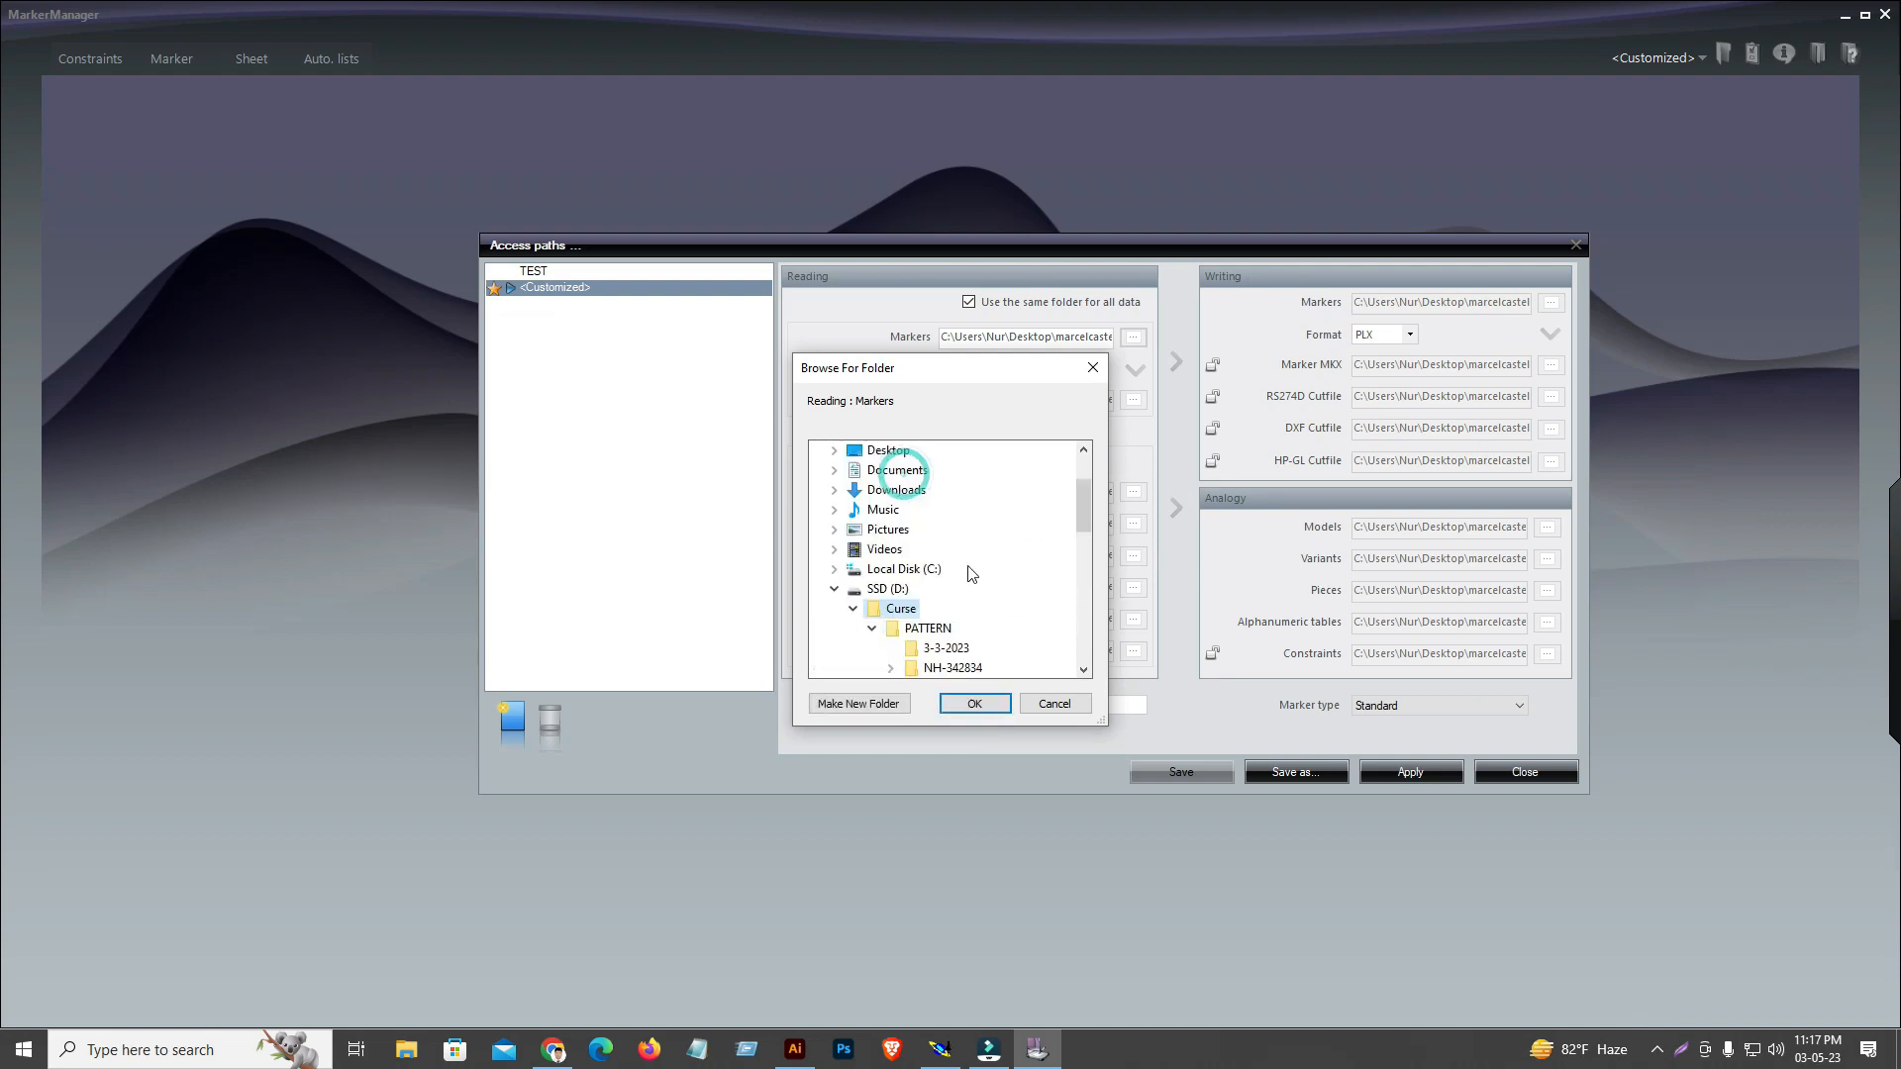
pyautogui.doubleClick(951, 608)
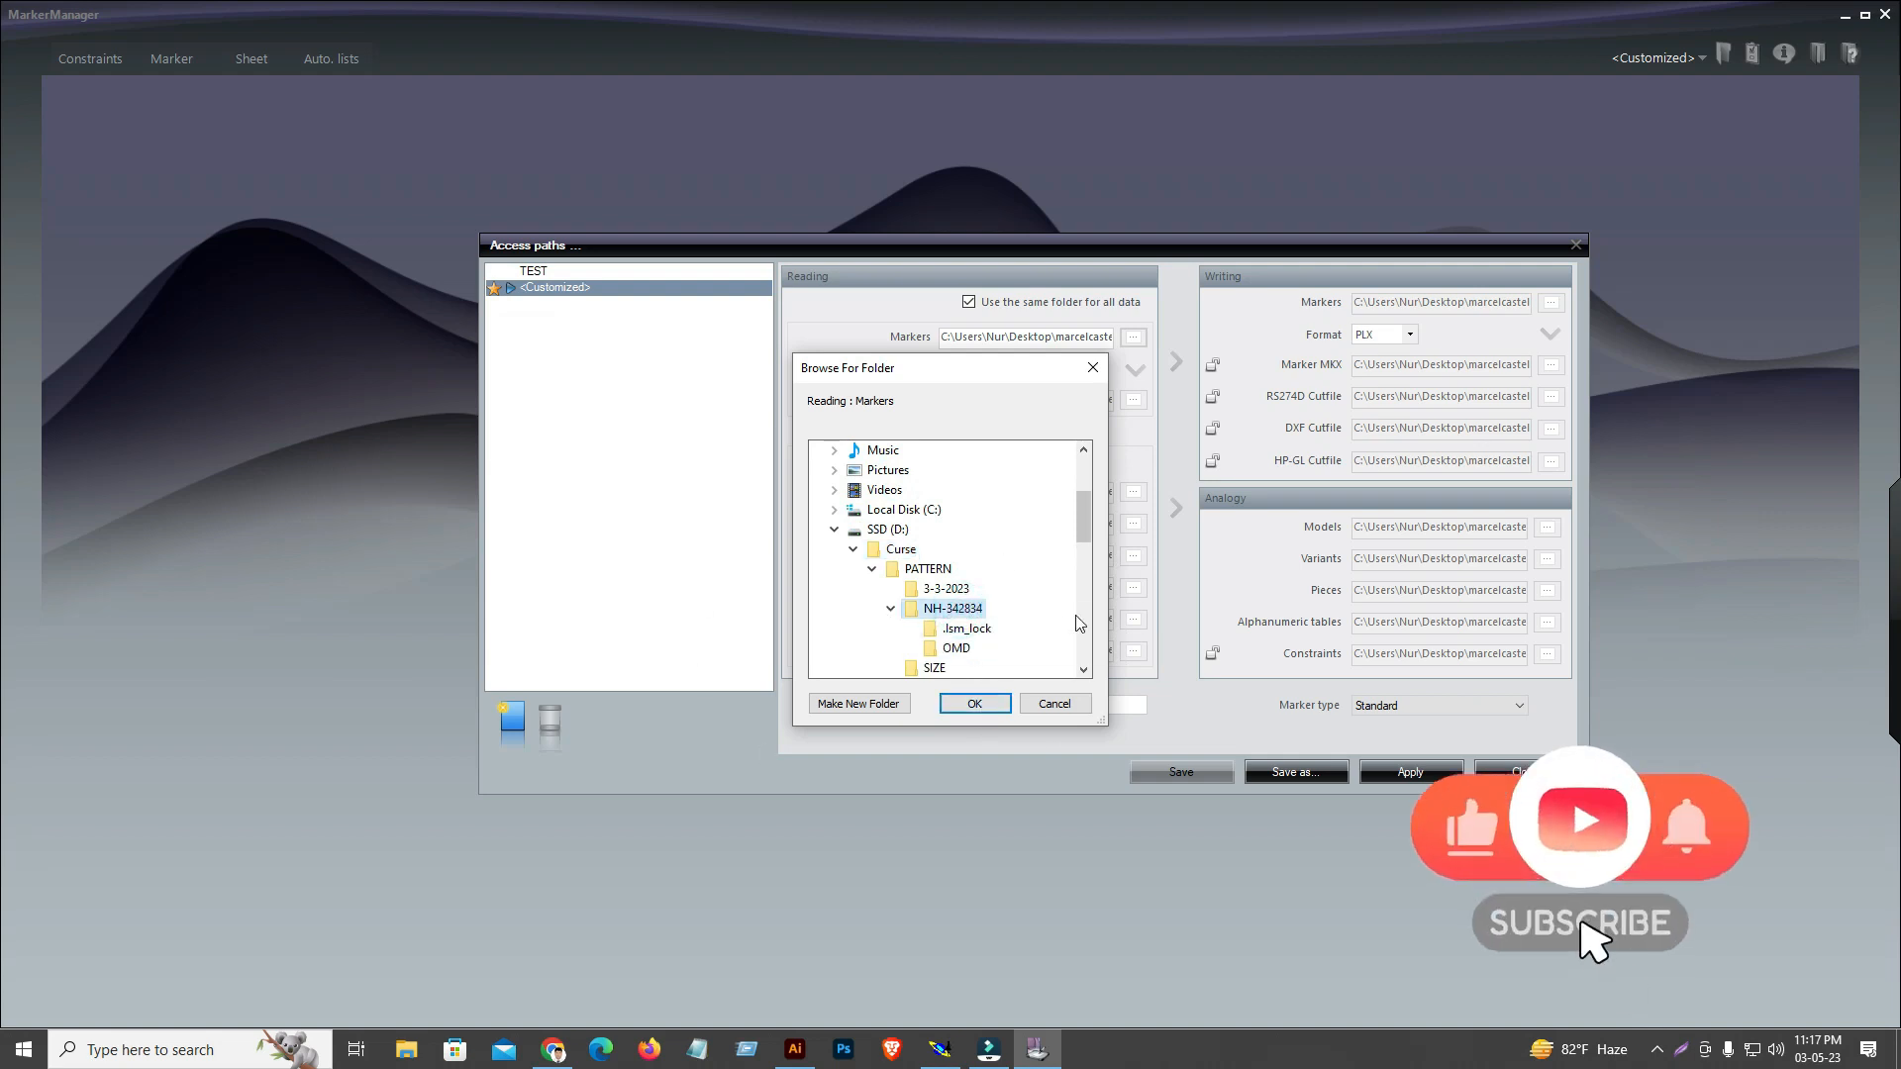
pyautogui.click(972, 704)
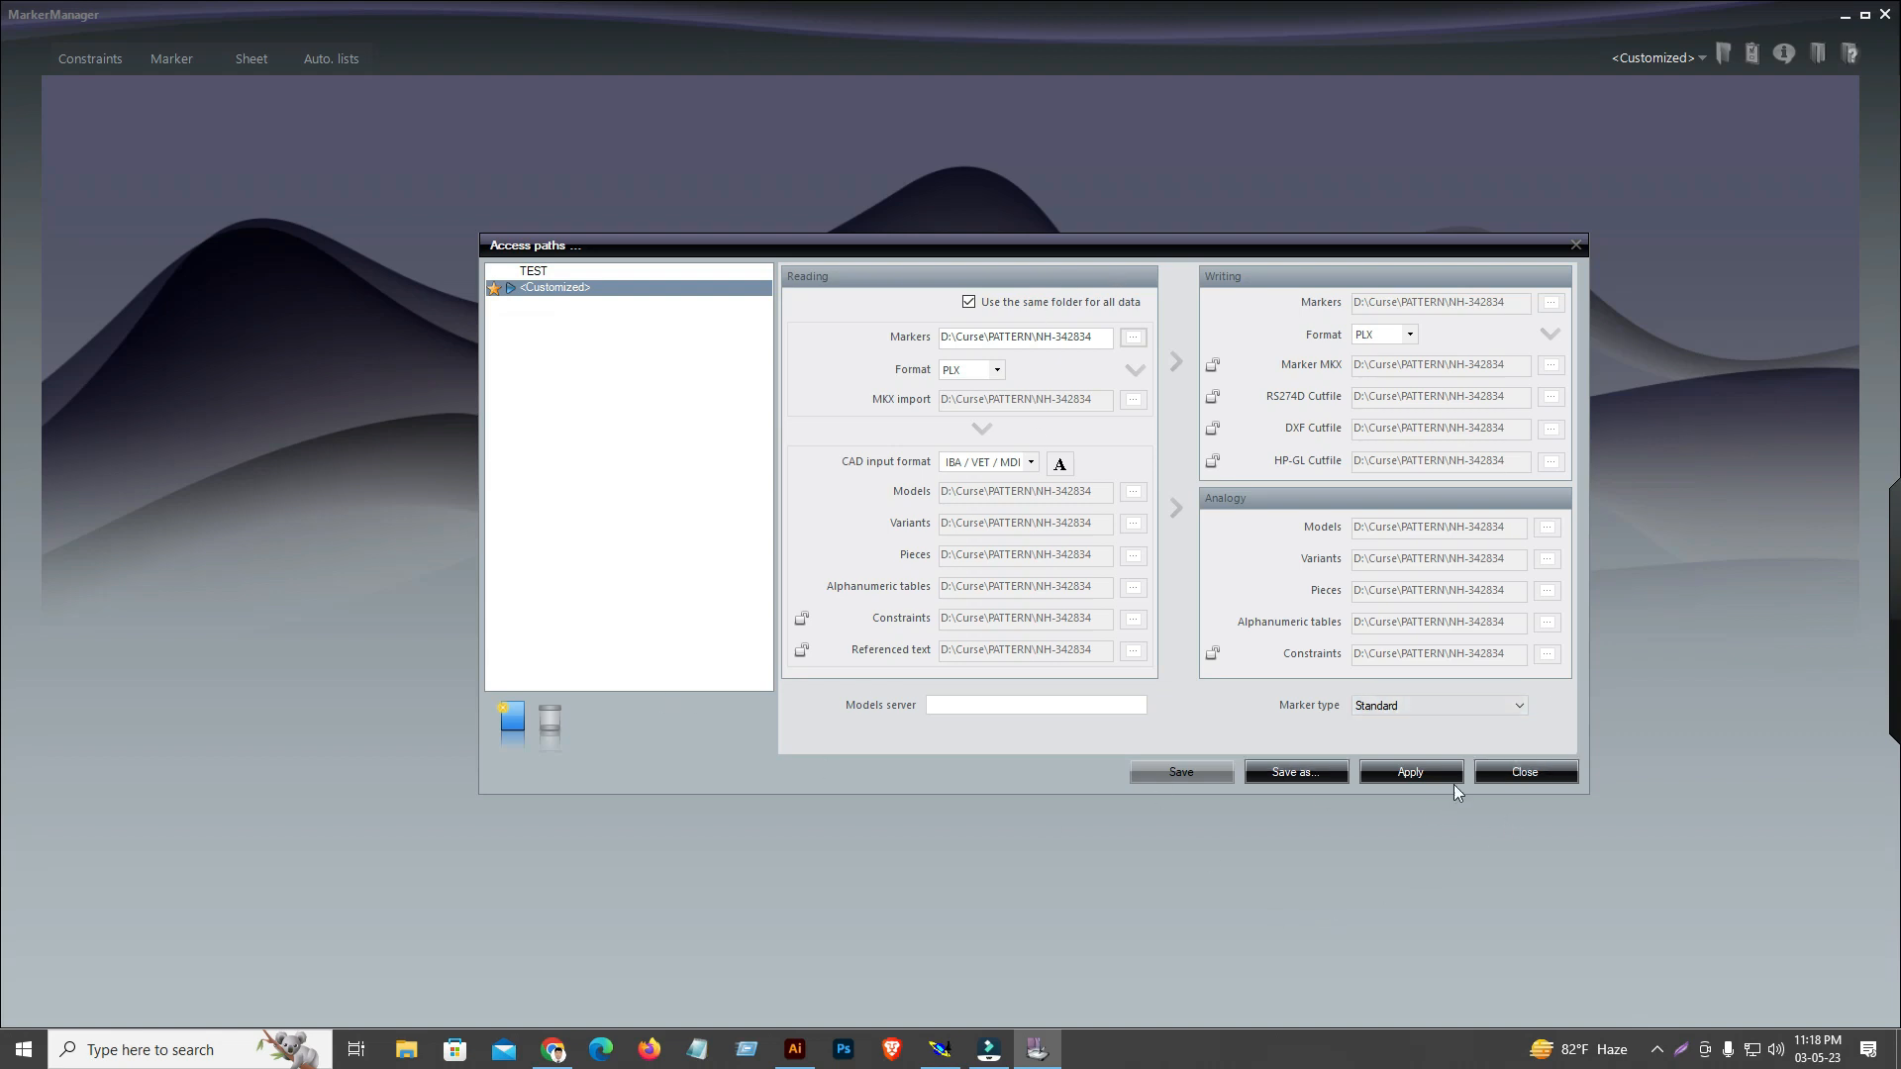
# Apply the new access paths to the <Customized> configuration and close the dialog
pyautogui.click(1414, 776)
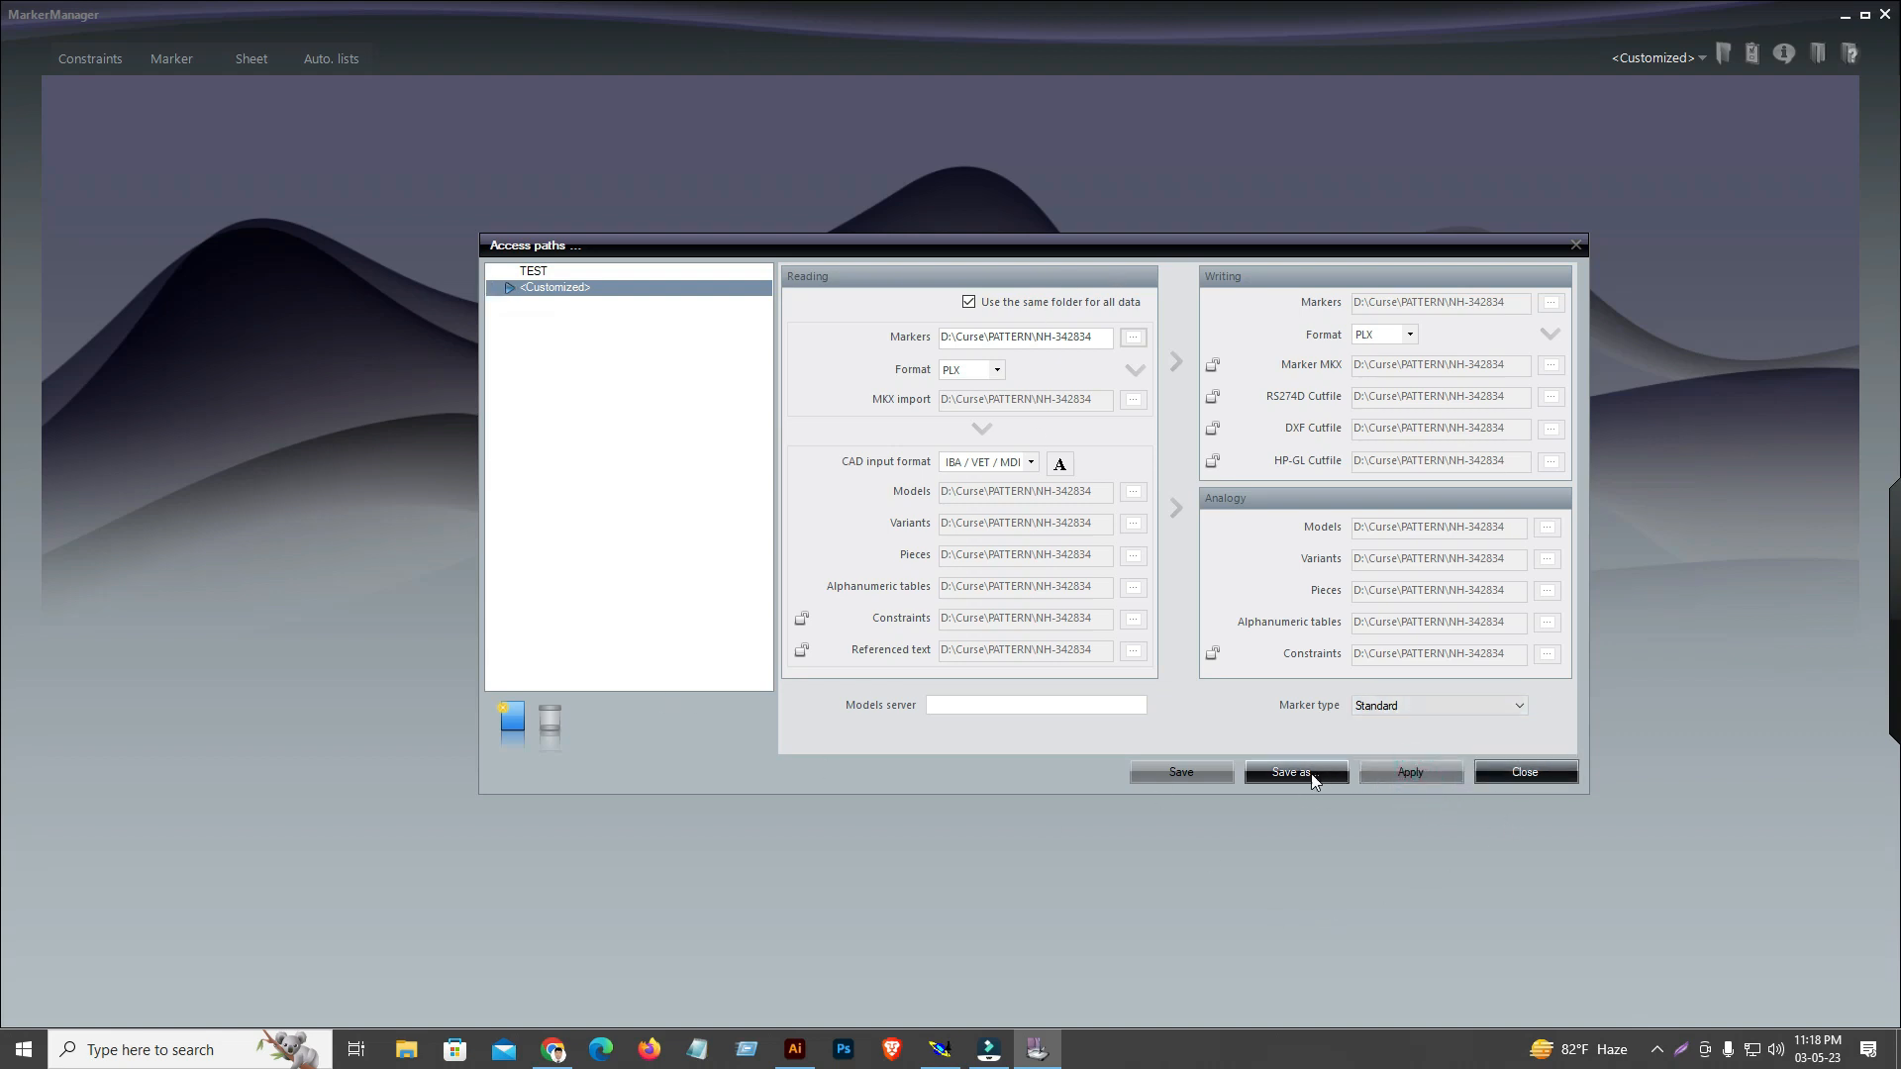
pyautogui.click(1310, 774)
pyautogui.click(1535, 777)
pyautogui.click(617, 385)
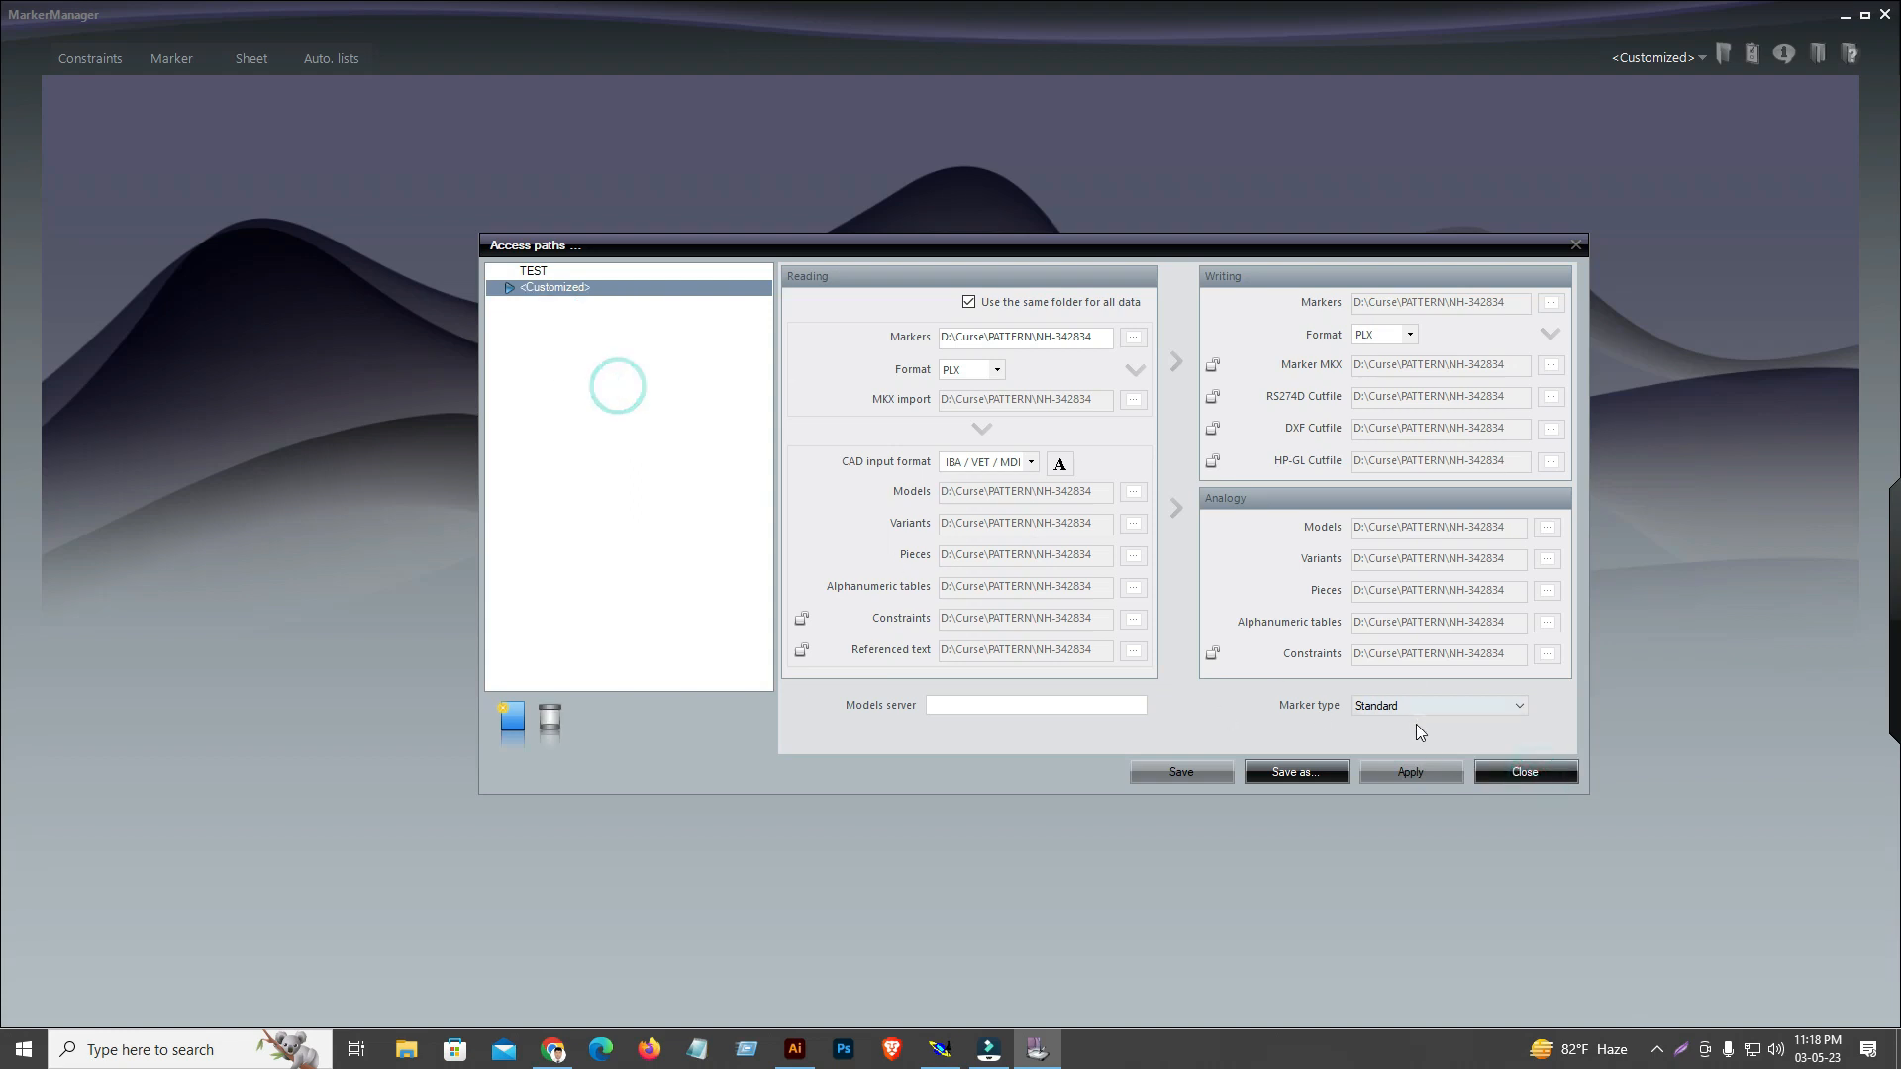
pyautogui.click(1555, 780)
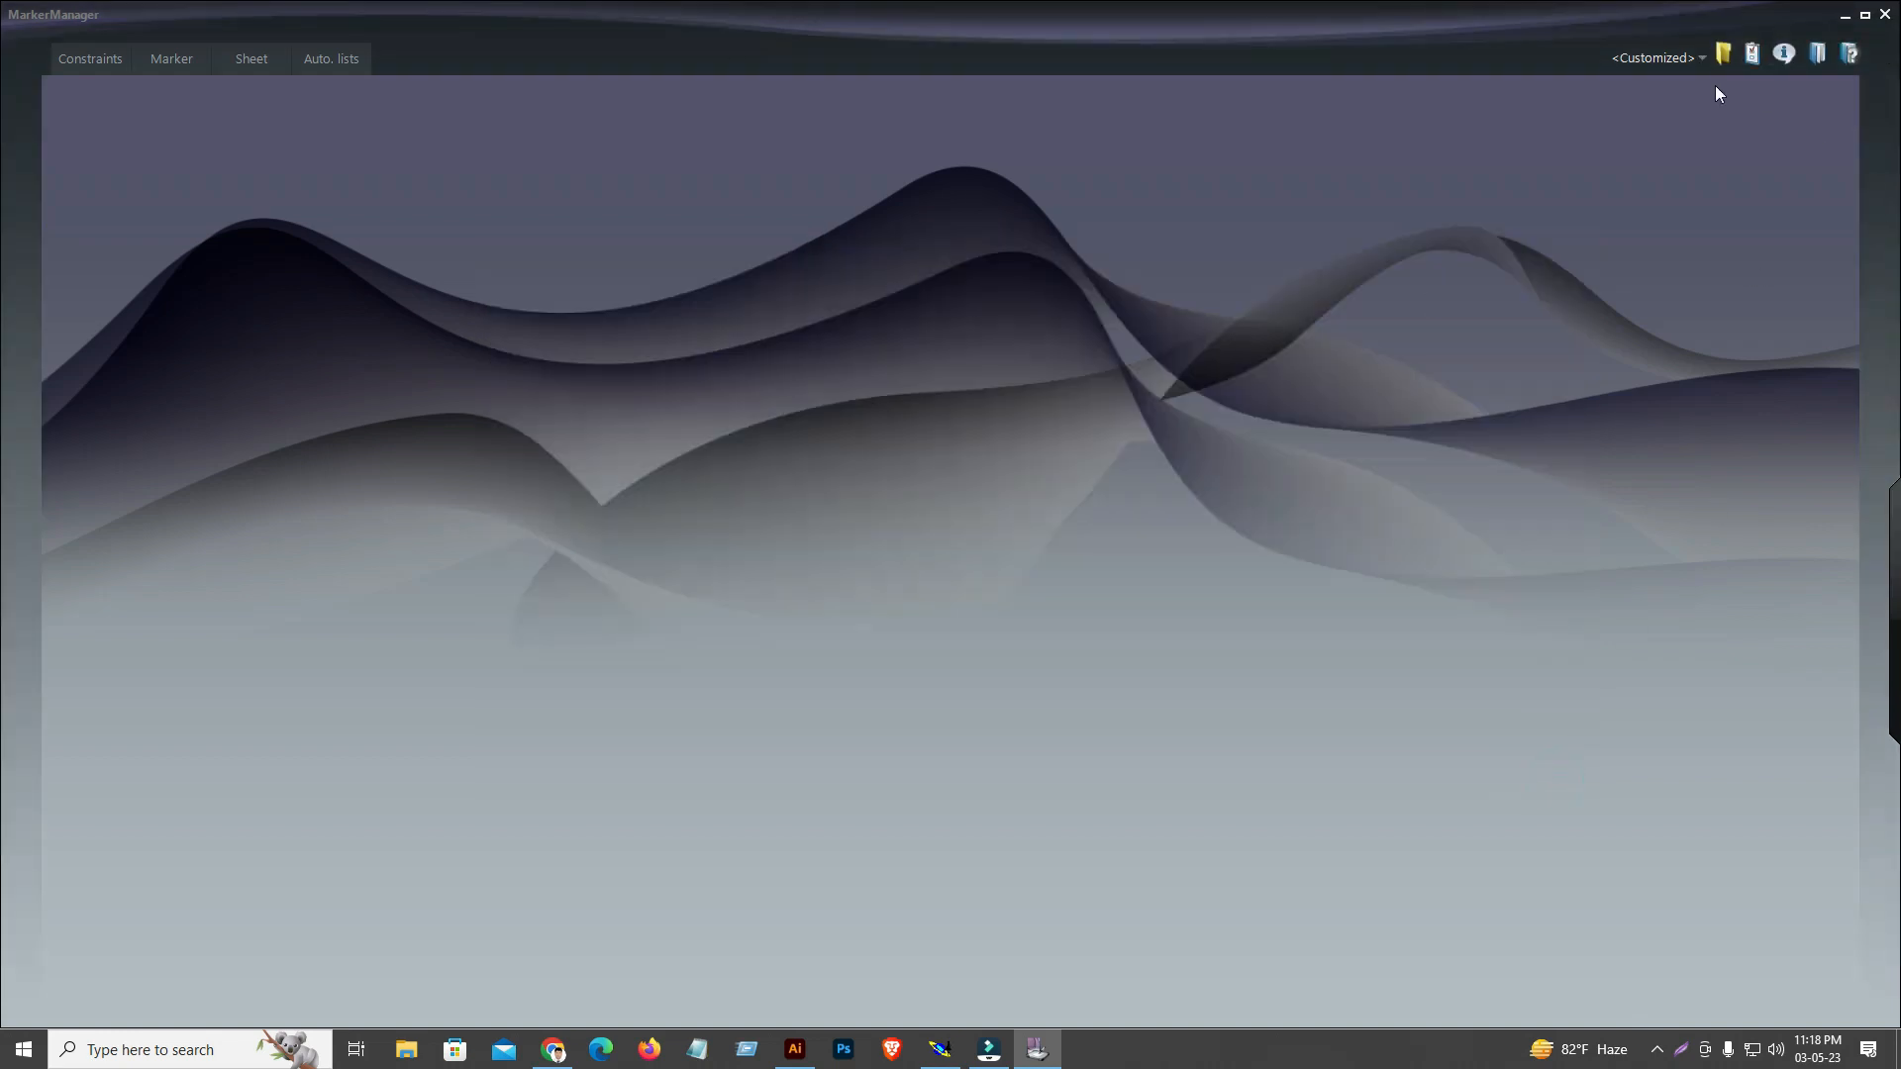
pyautogui.click(85, 59)
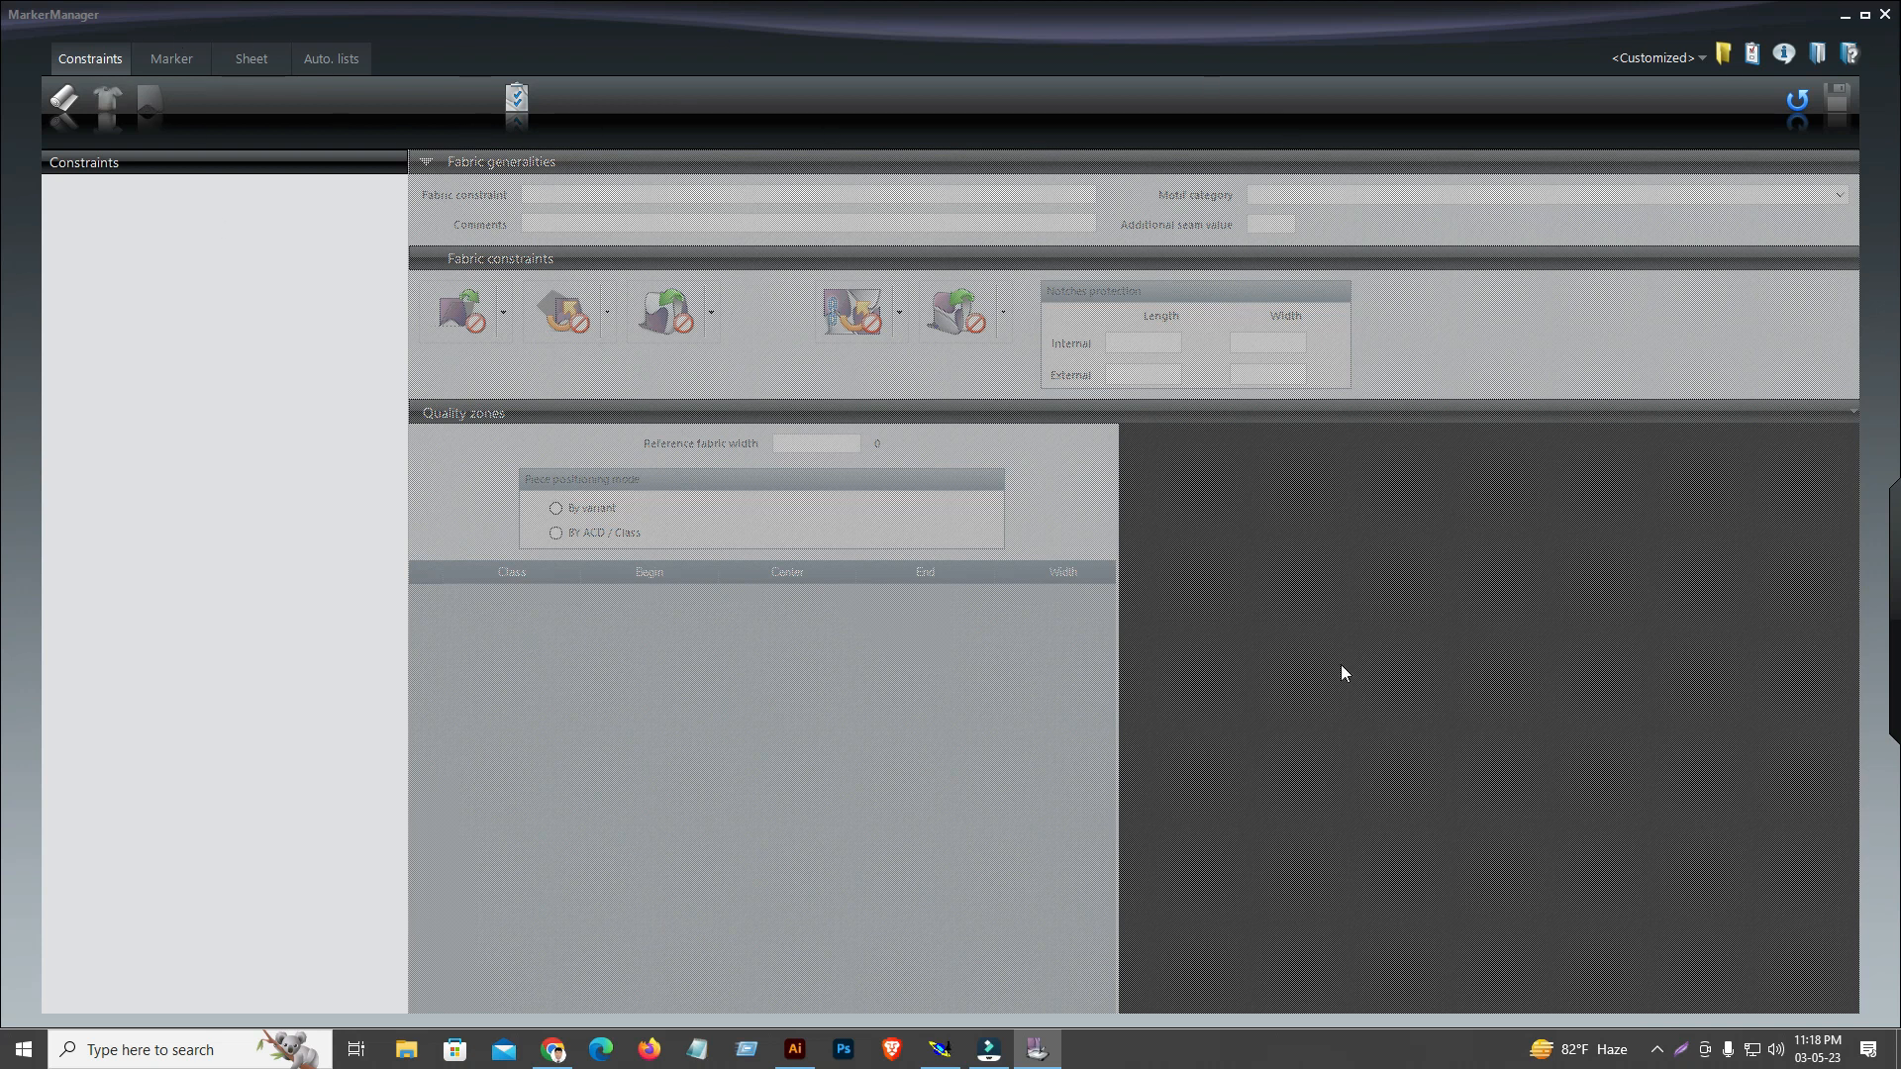
pyautogui.click(65, 99)
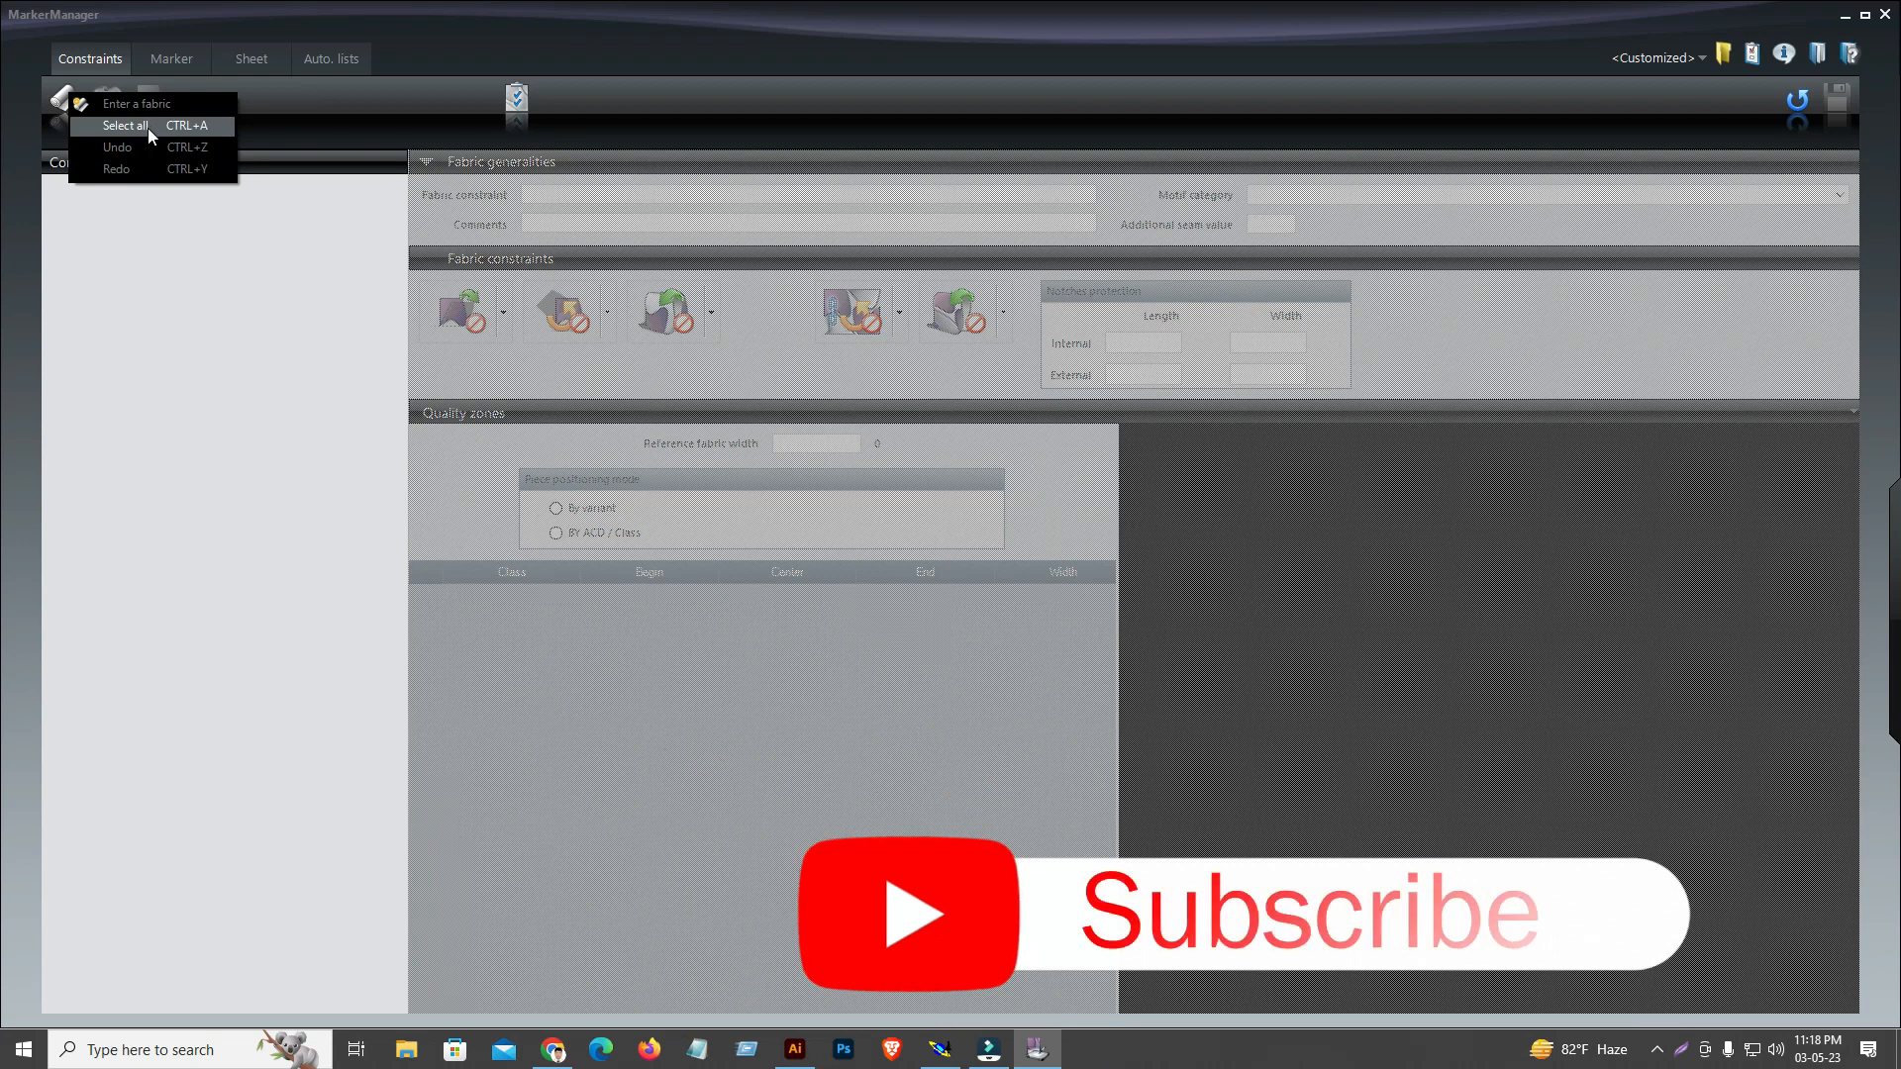
pyautogui.click(137, 103)
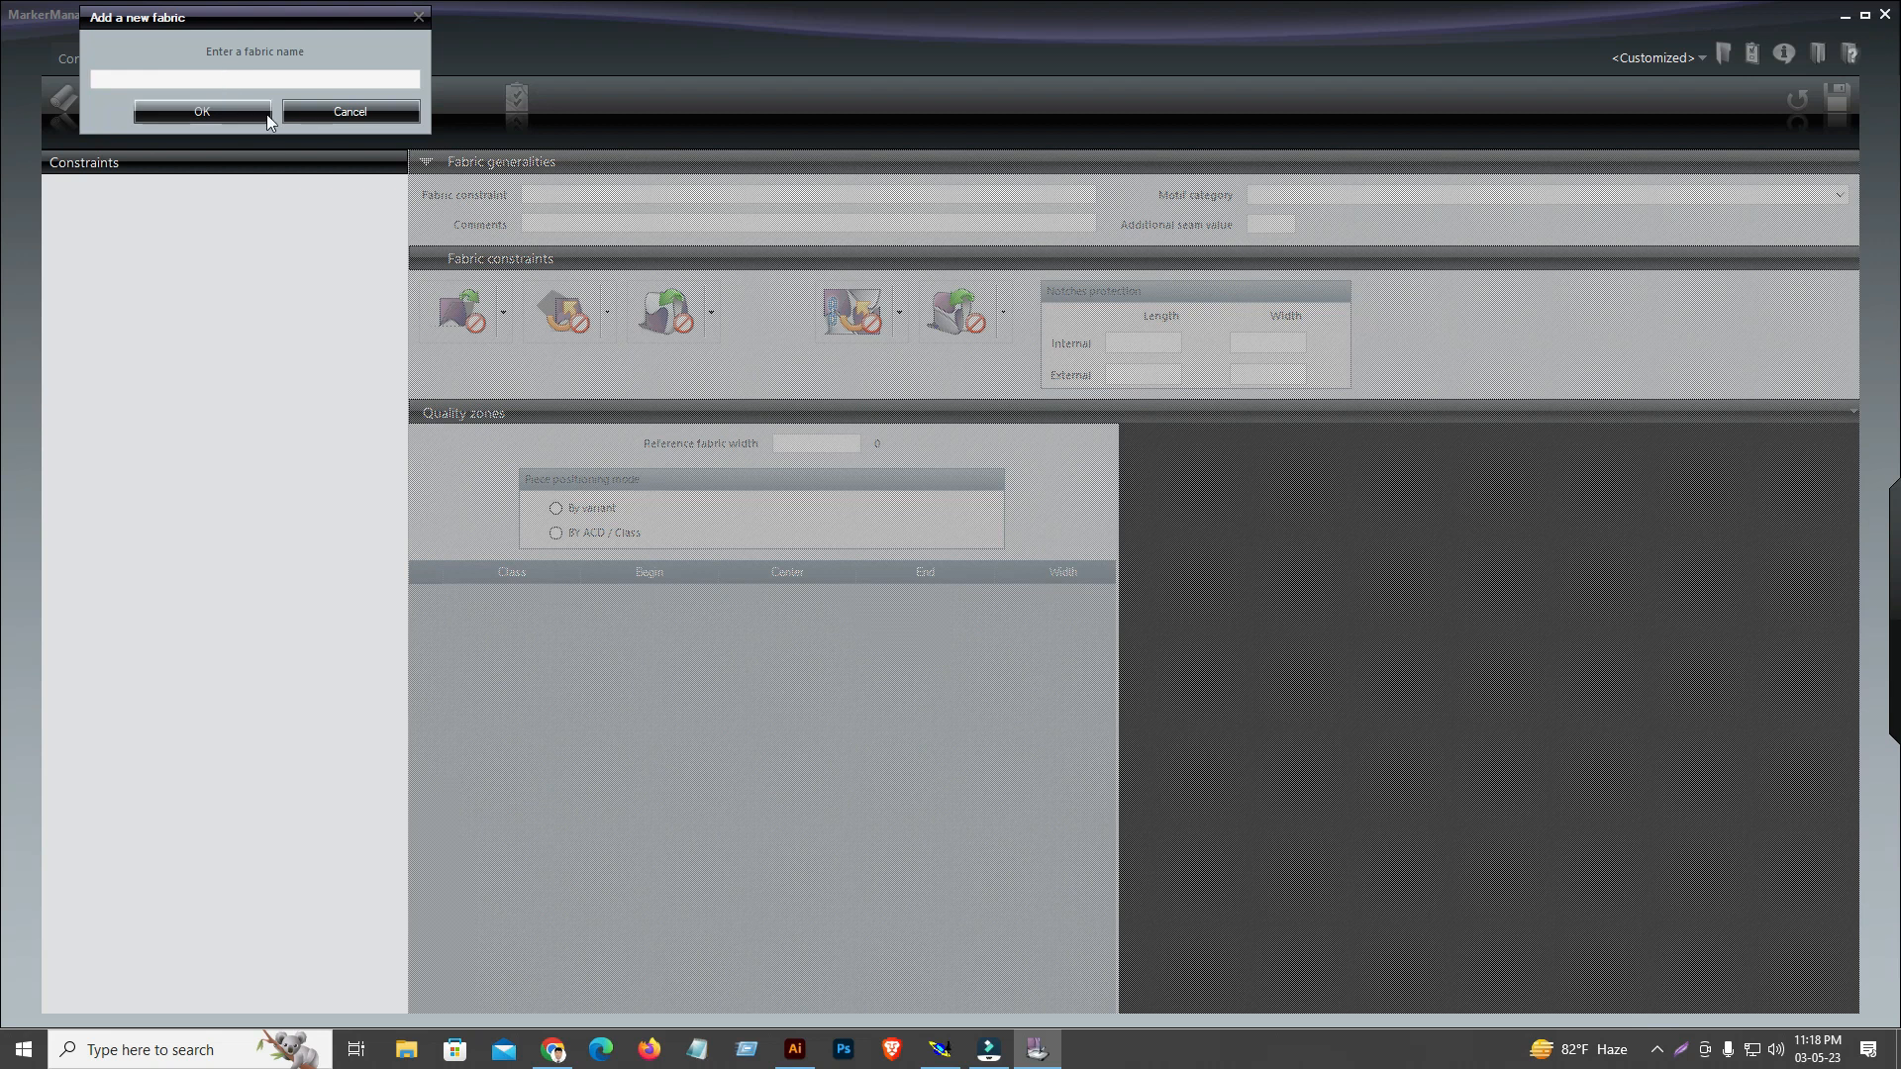
pyautogui.click(319, 114)
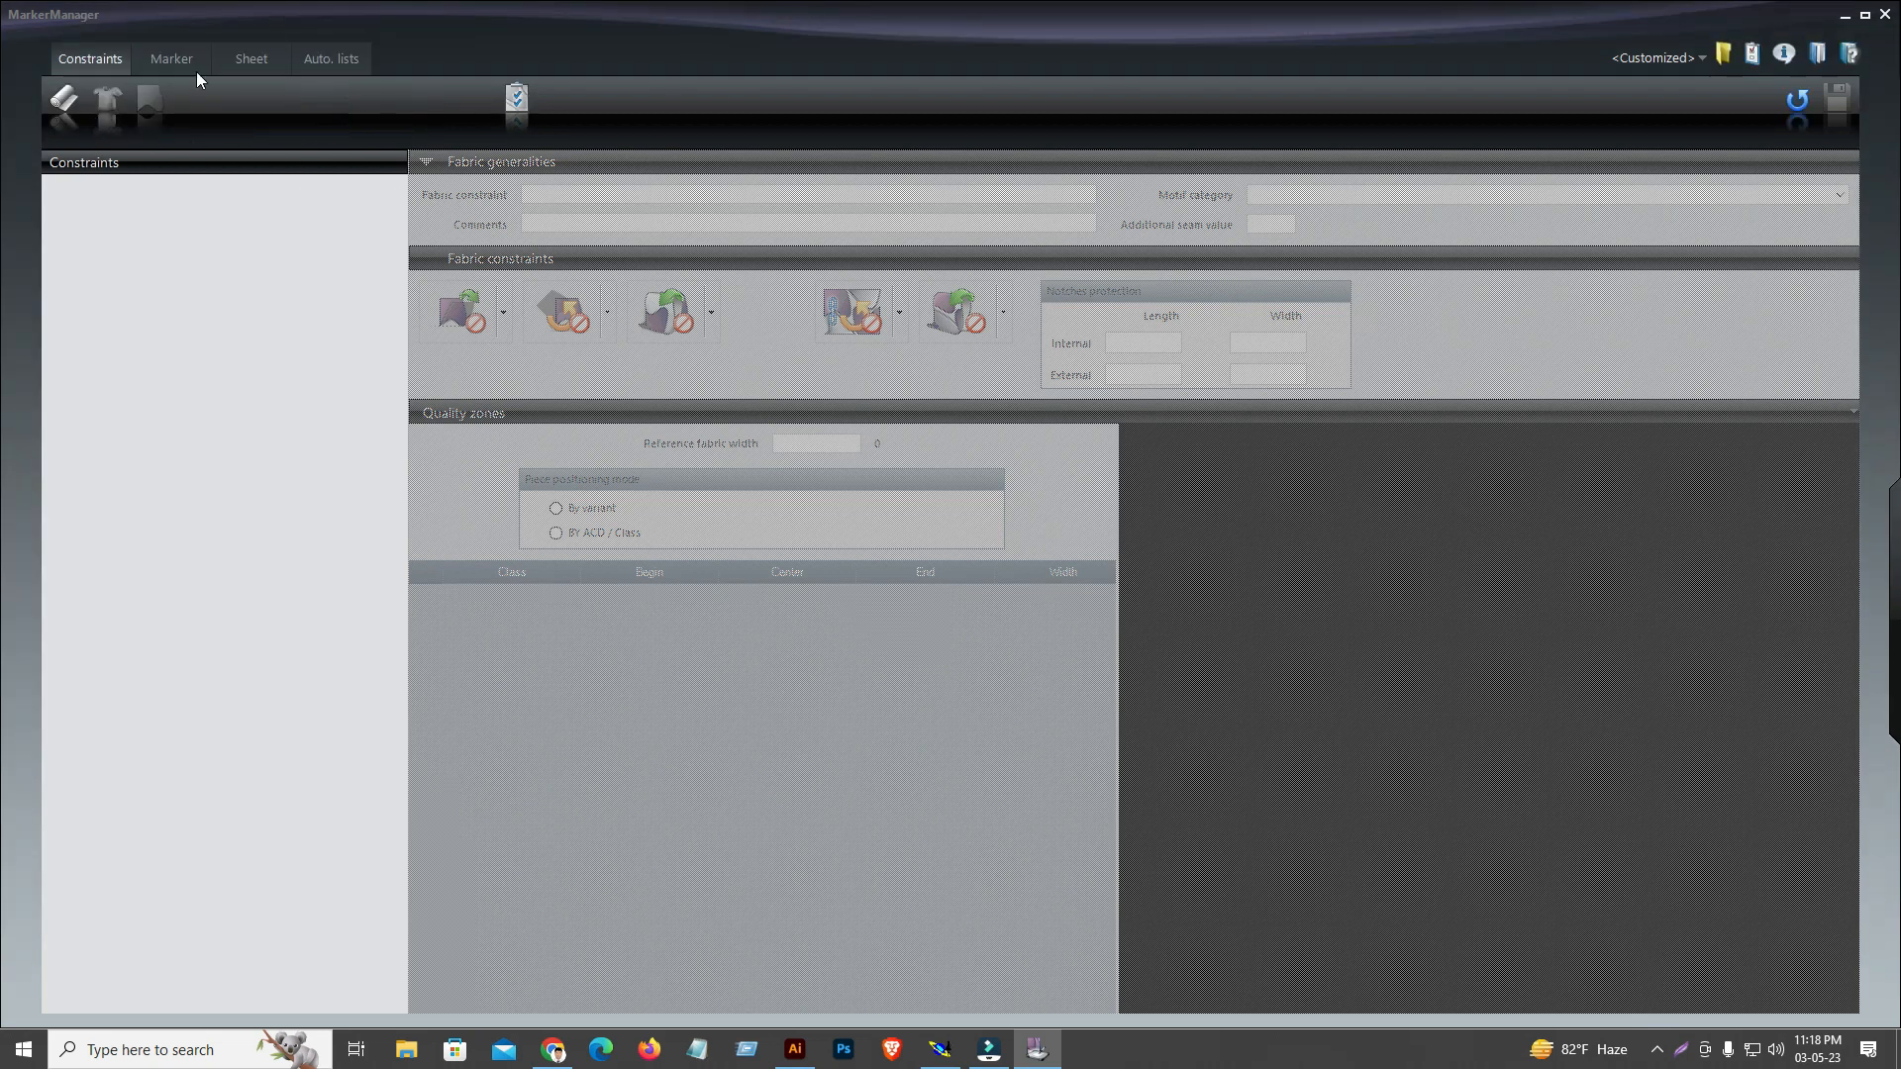
# View the Marker and Constraints sections, recheck the access paths and close them unchanged
pyautogui.click(177, 61)
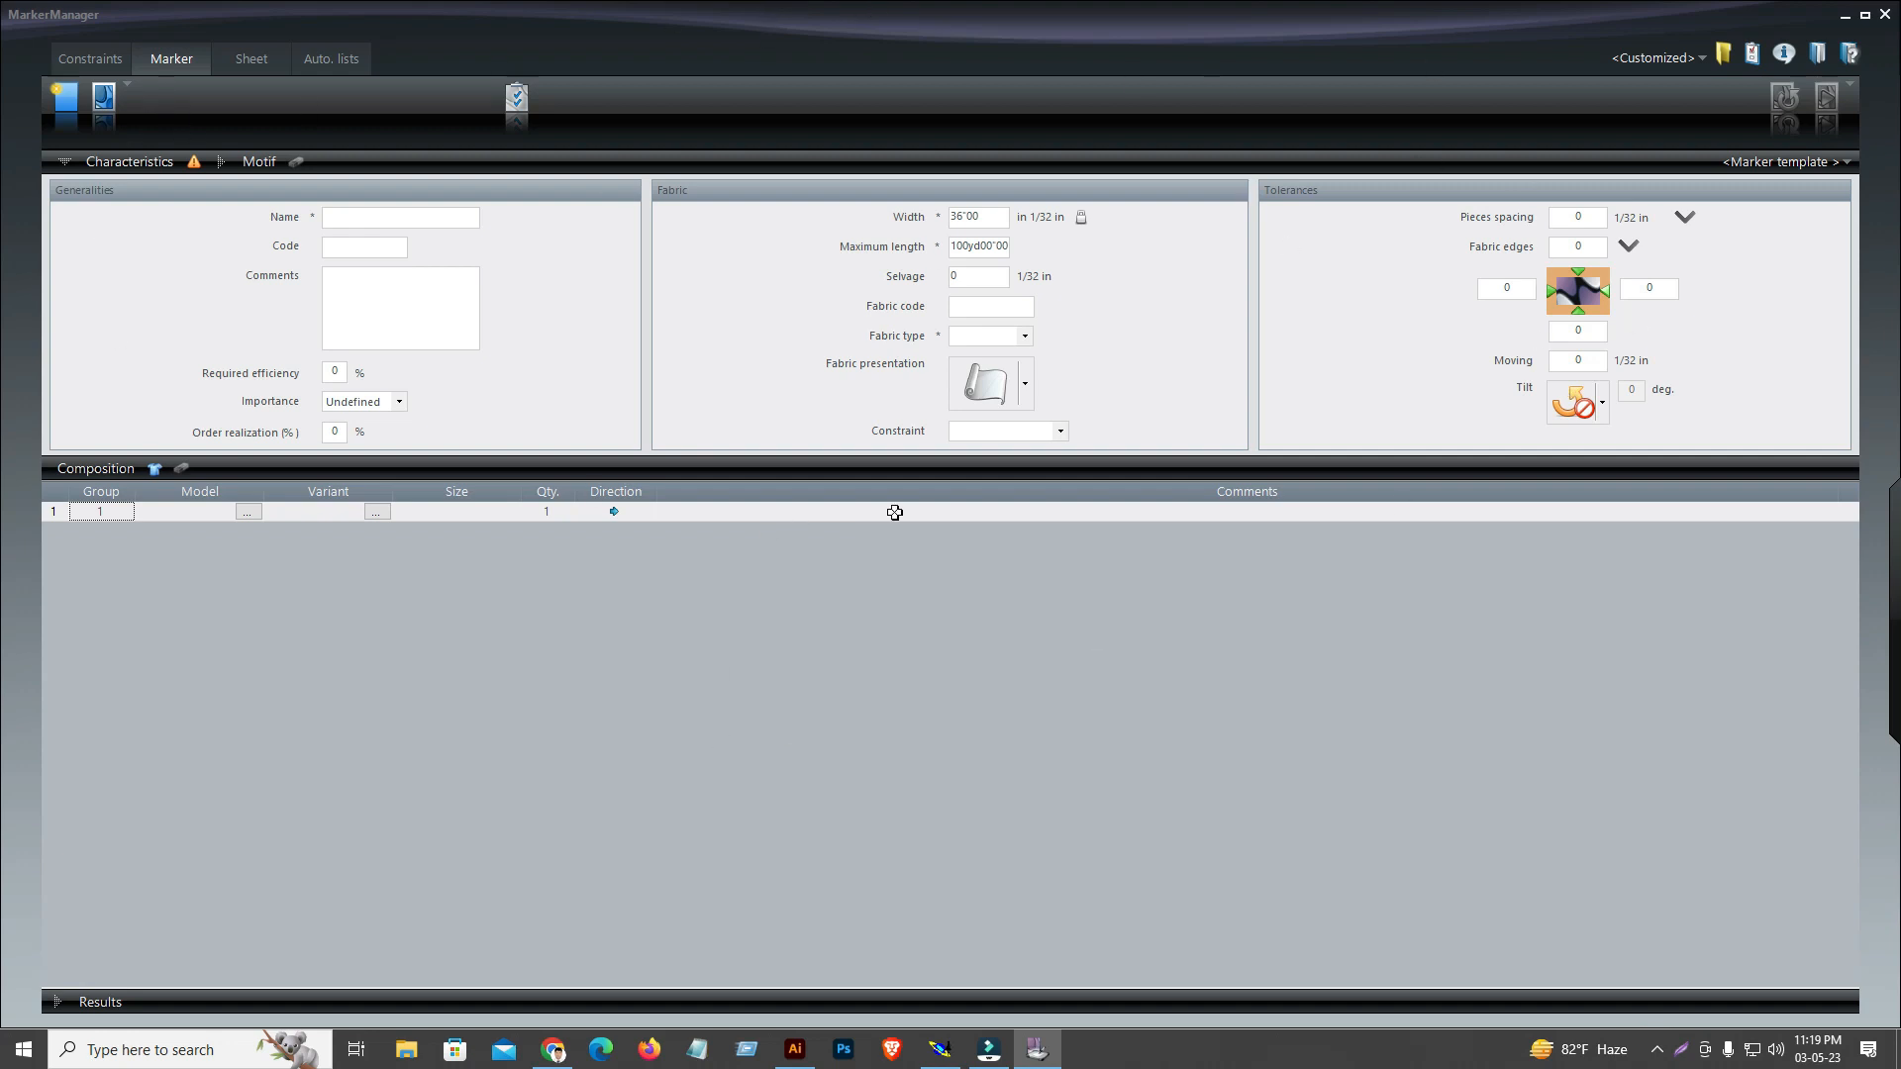
pyautogui.click(81, 62)
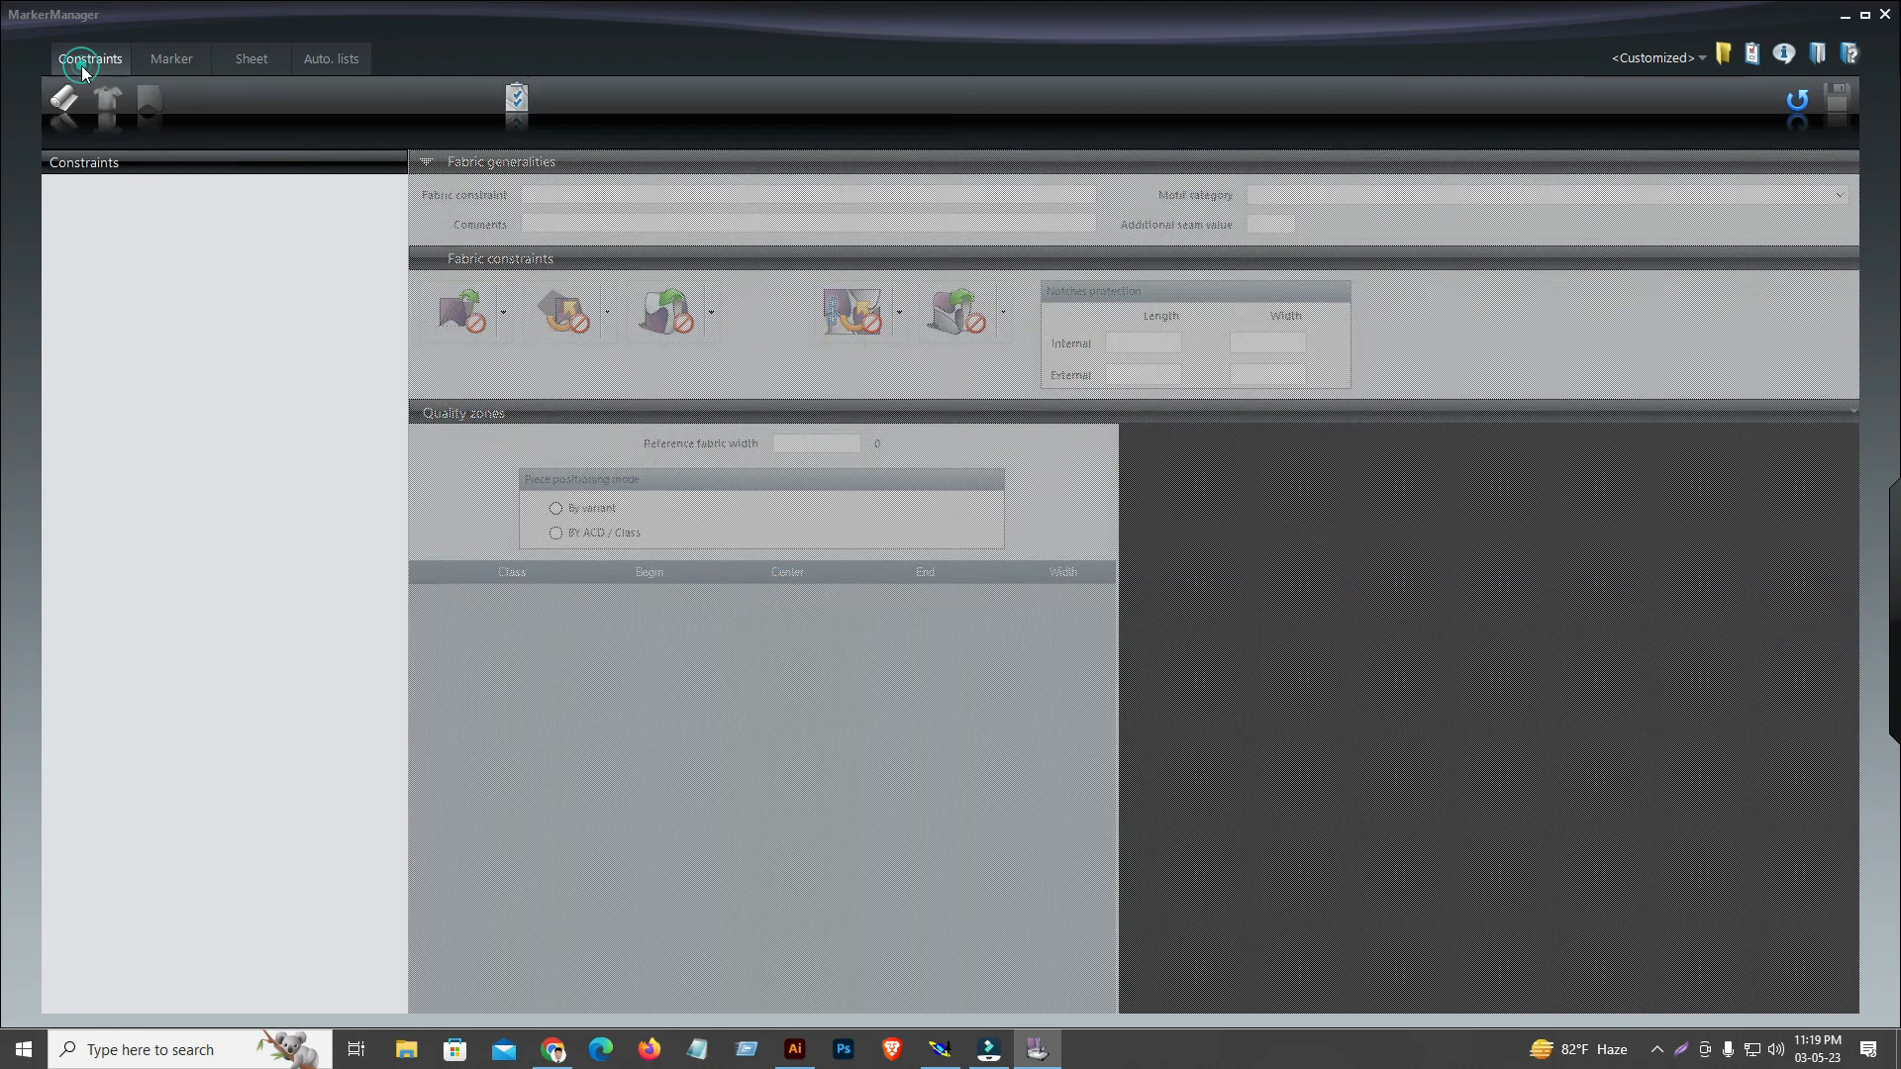
pyautogui.click(1725, 55)
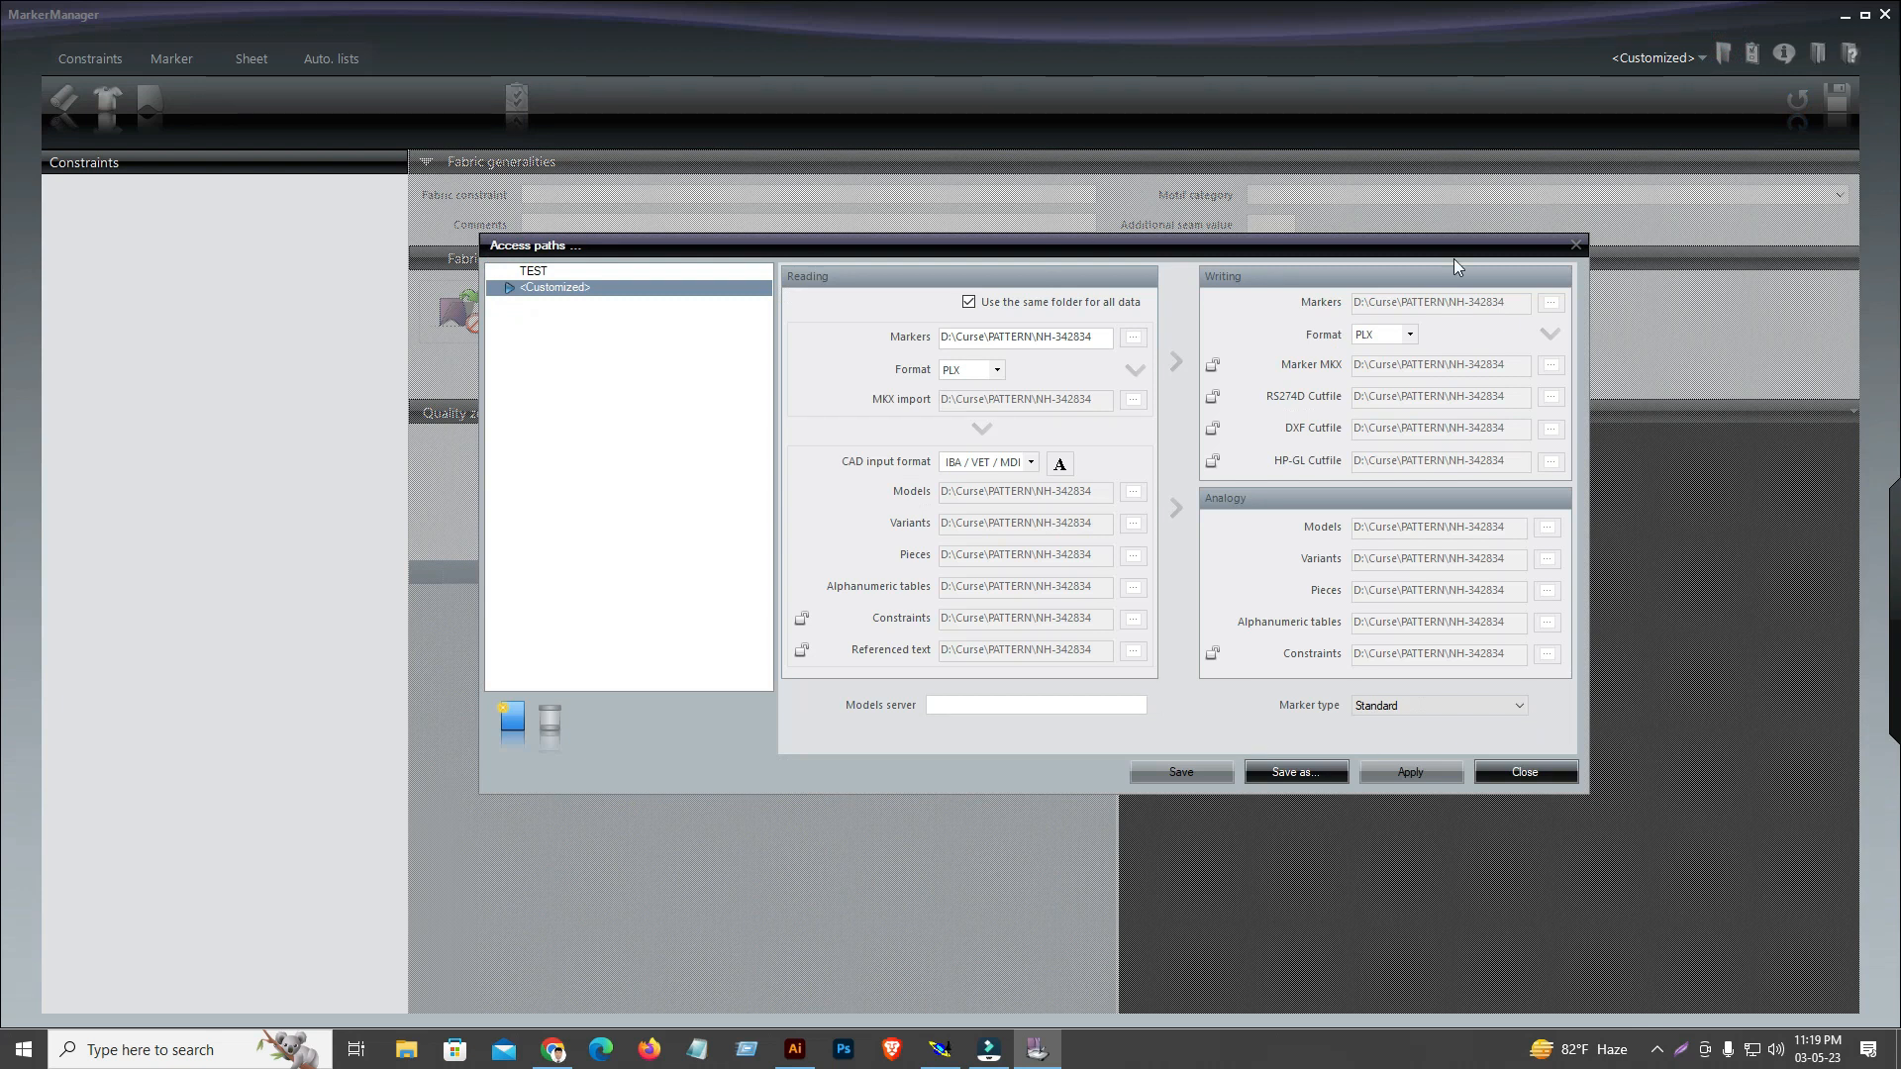
pyautogui.click(1535, 774)
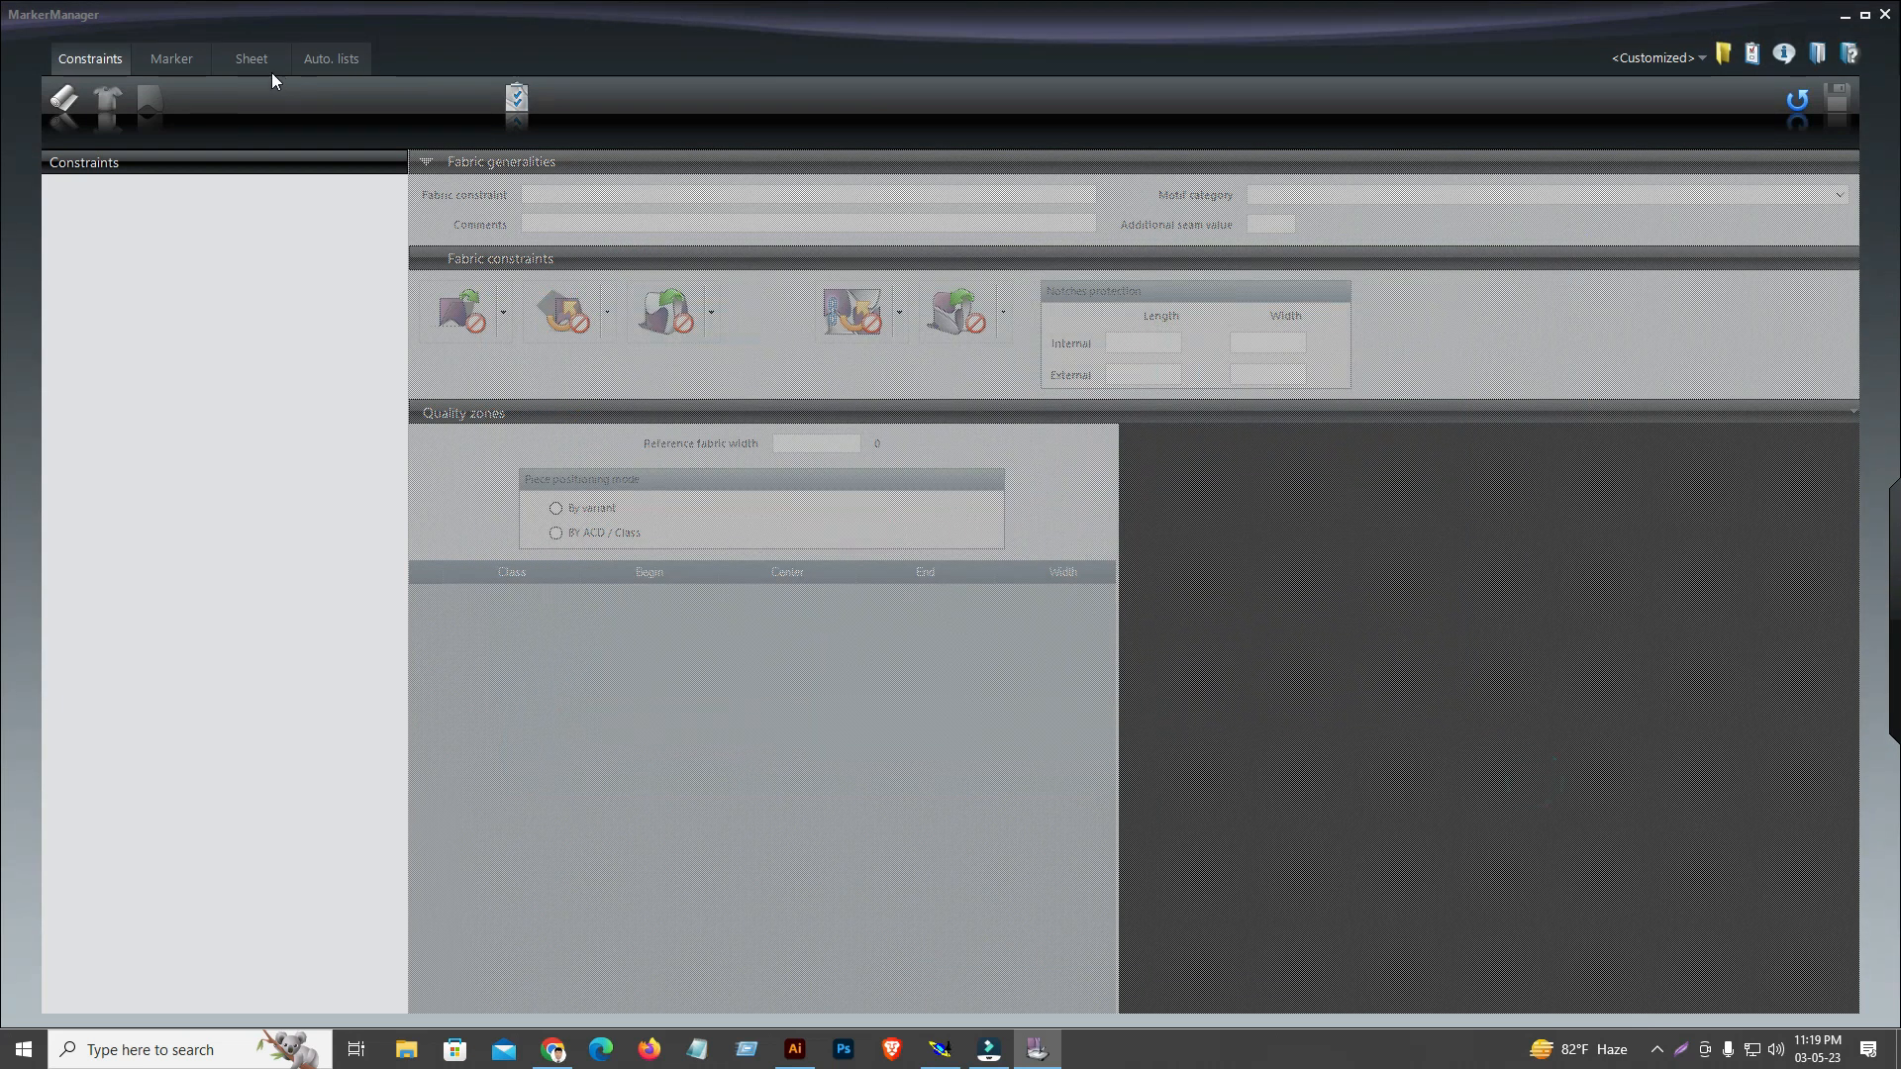
# Open the Marker section and name the new marker NH283428 SHELLTTL12
pyautogui.click(159, 59)
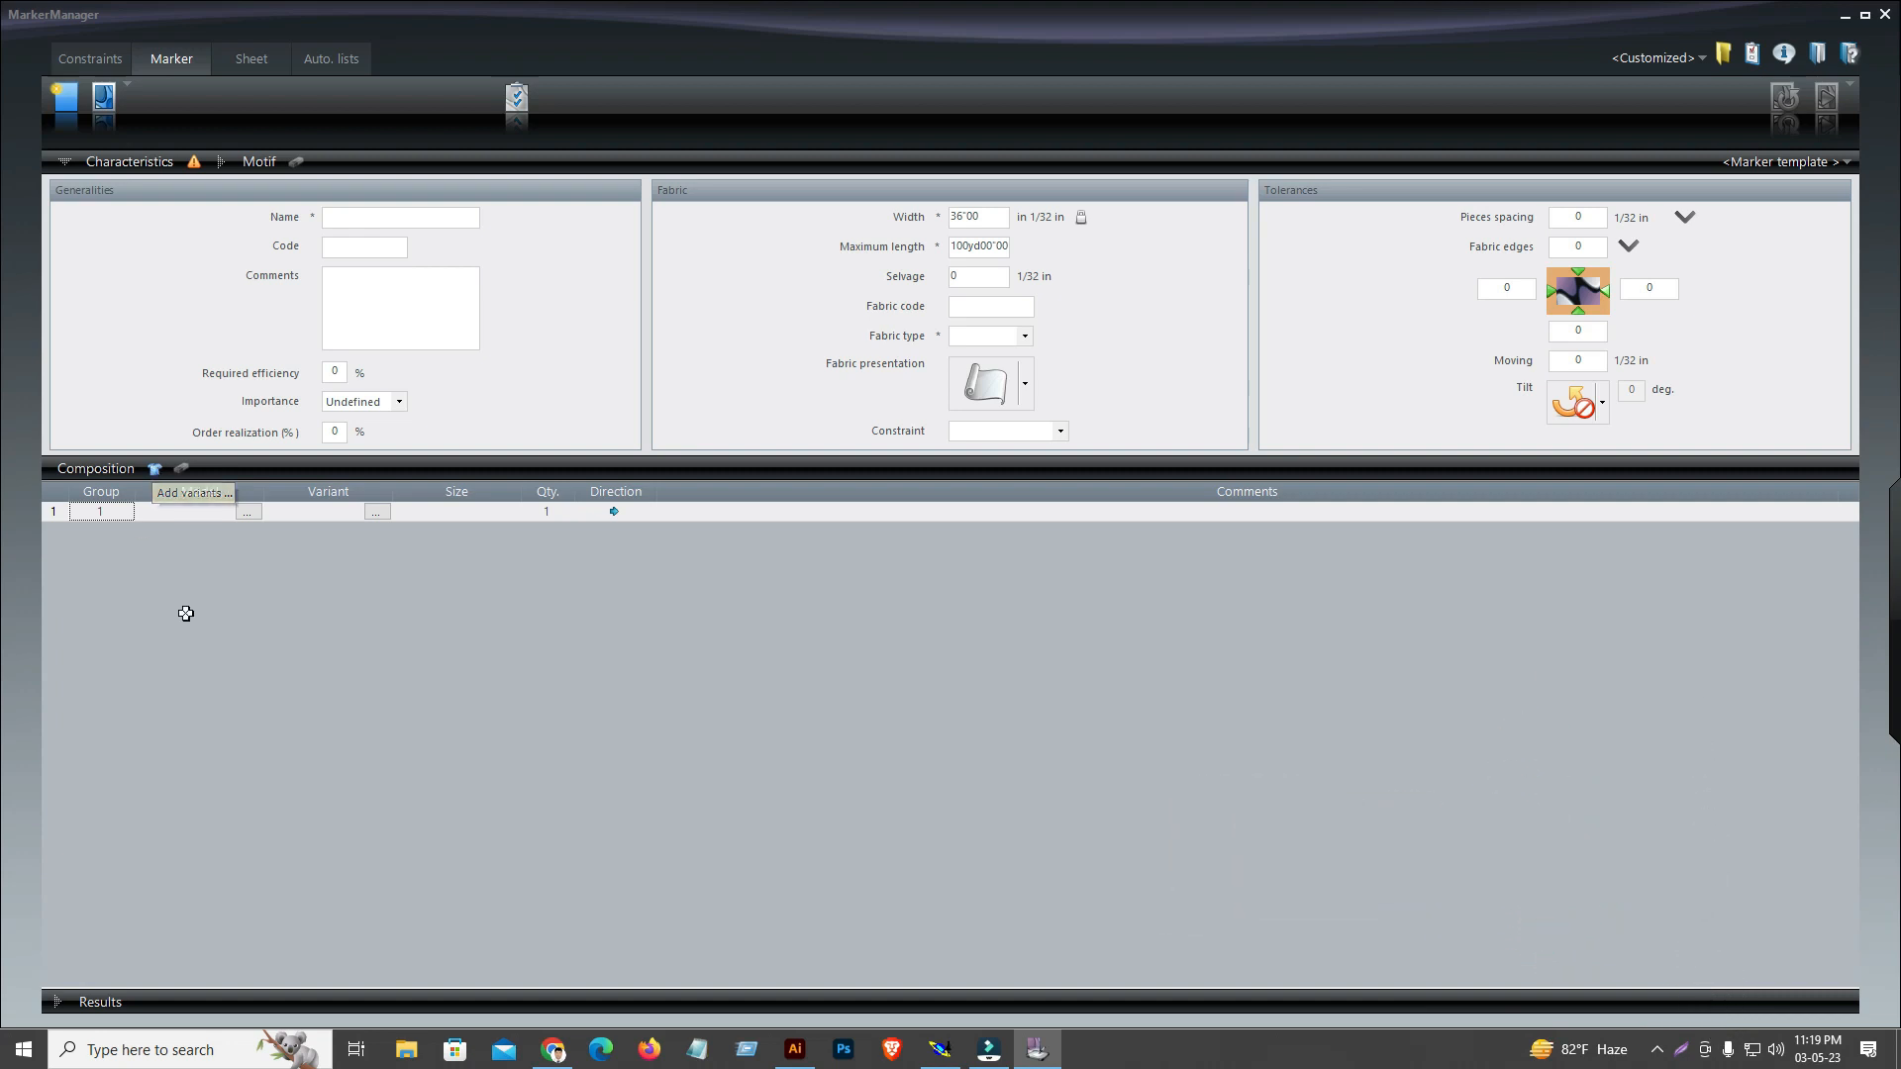
pyautogui.click(378, 223)
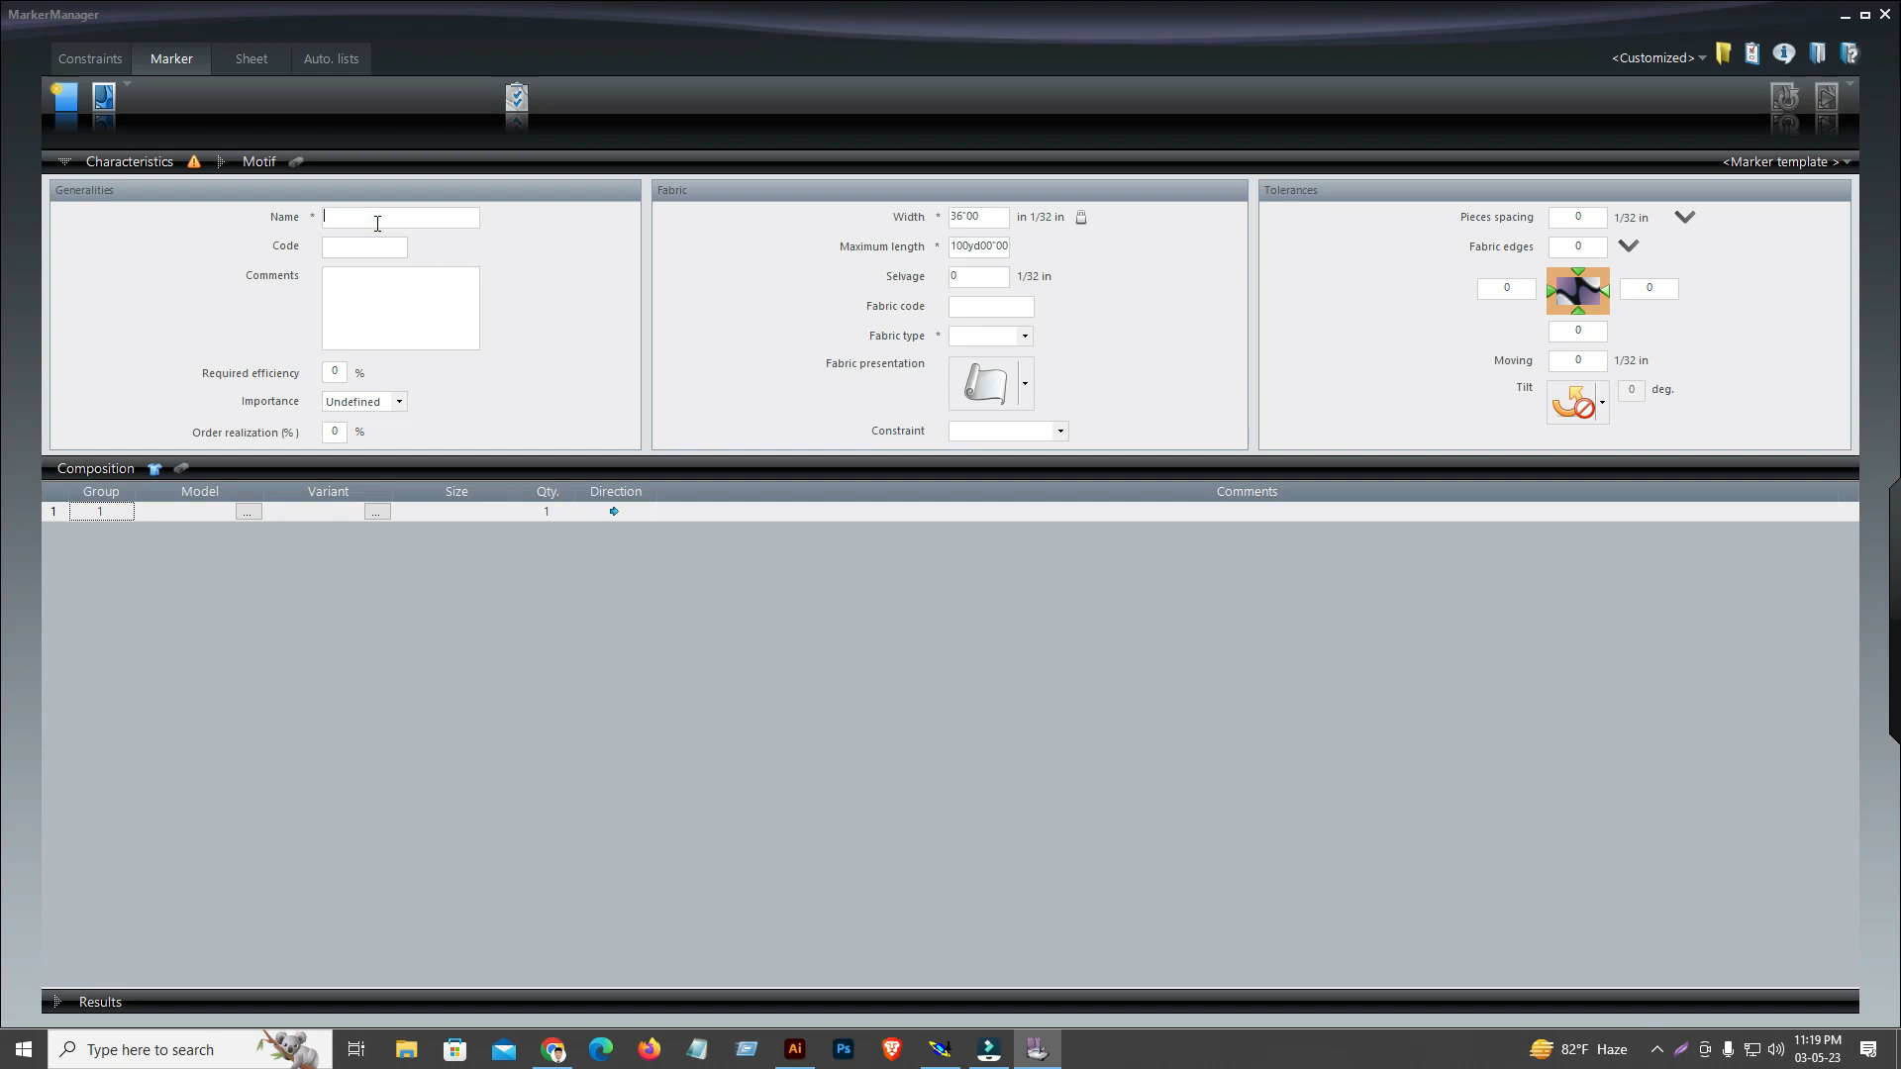
pyautogui.write('NH283428 SH')
pyautogui.write('ELLTTL12')
# Enter "RATIO :" as the marker's comment and set its required efficiency to 99 %
pyautogui.click(347, 278)
pyautogui.write('RATIO :')
pyautogui.click(340, 372)
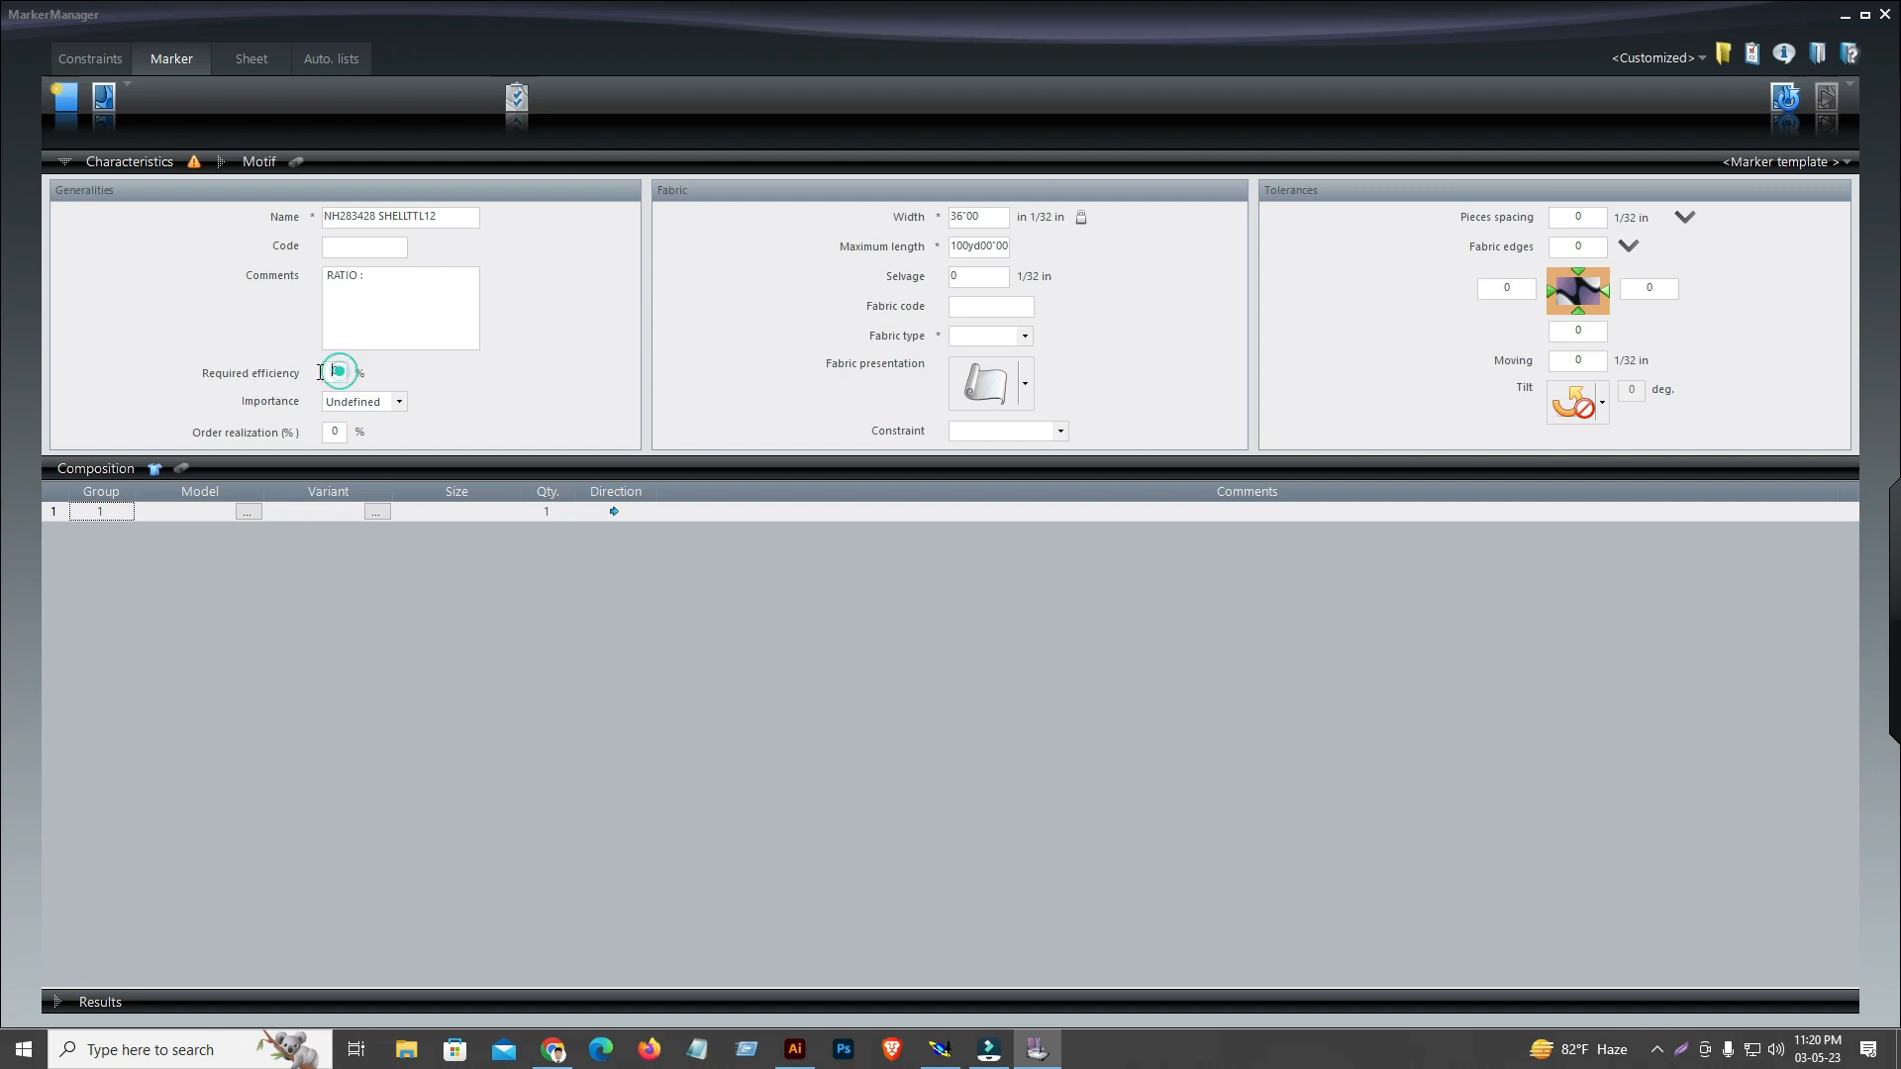
pyautogui.write('99')
# Set the marker's fabric width to 56 inches
pyautogui.click(993, 217)
pyautogui.write('56')
pyautogui.write('56')
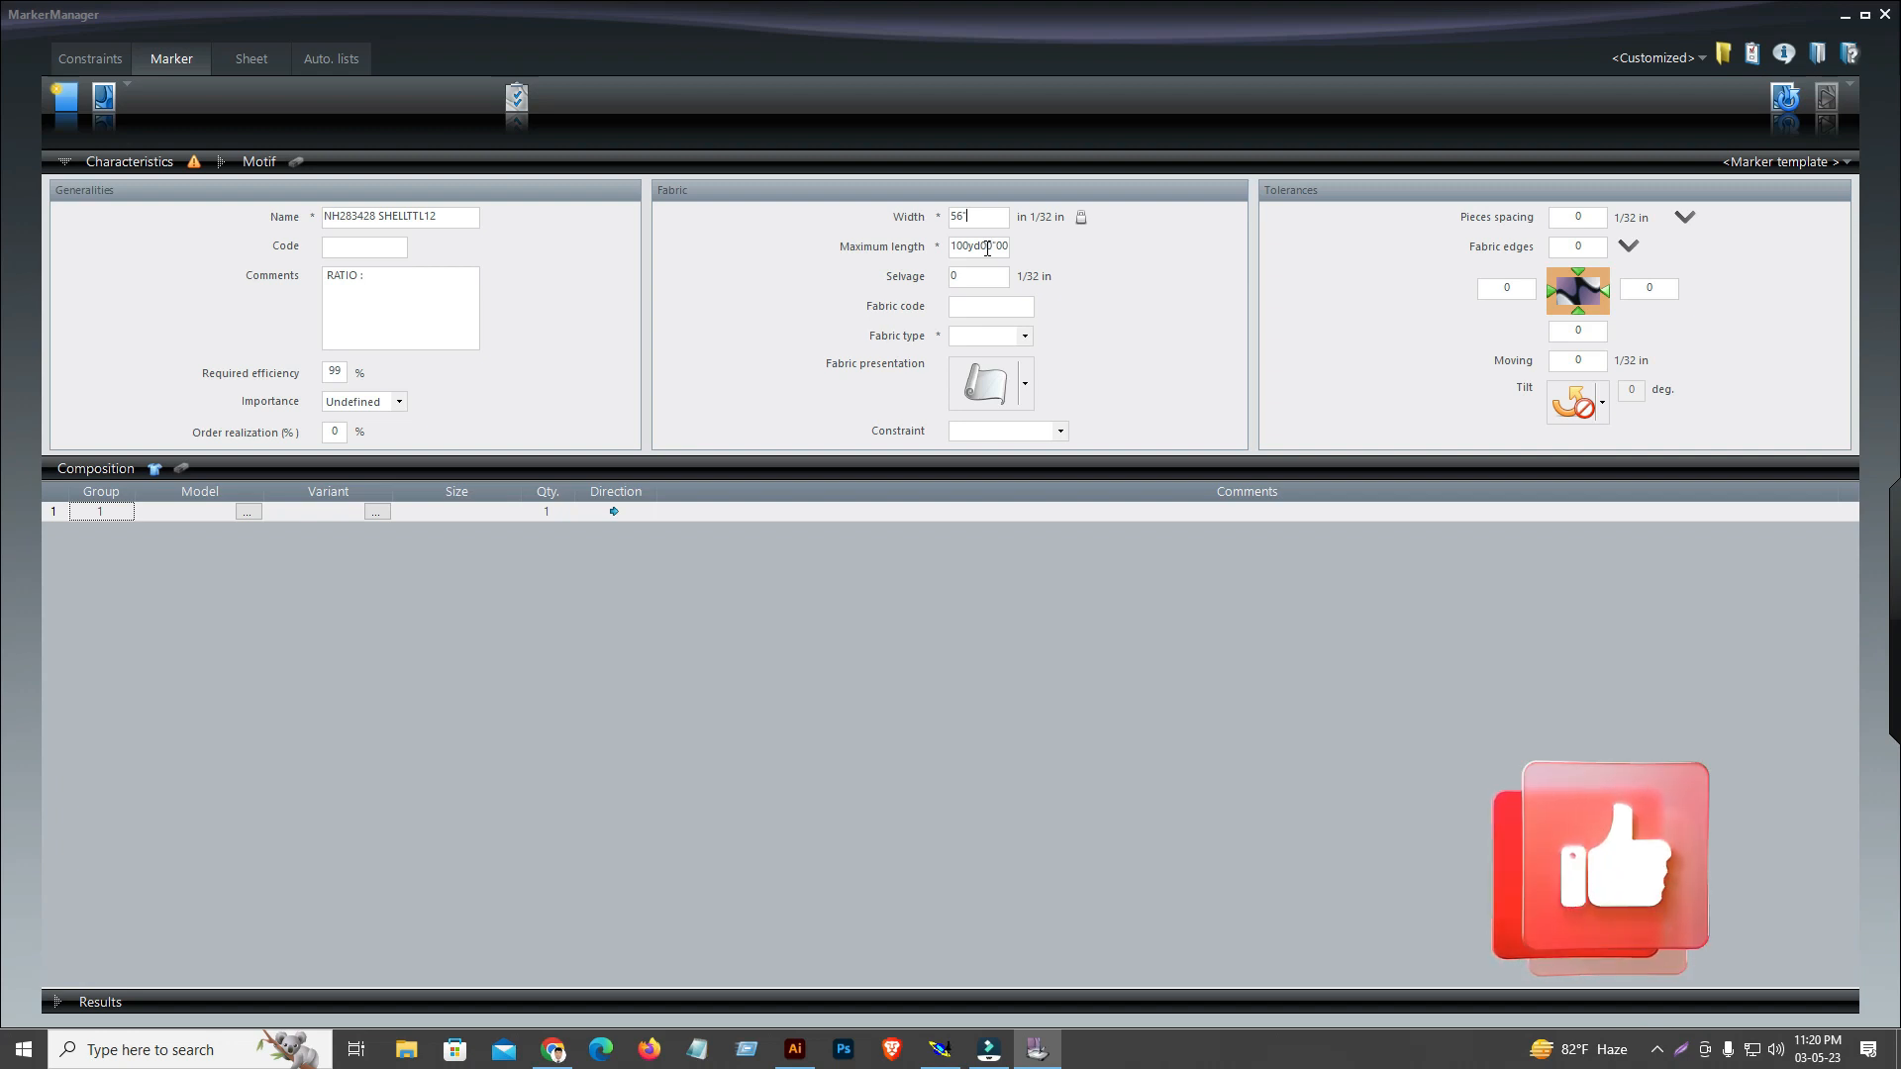
pyautogui.click(1004, 300)
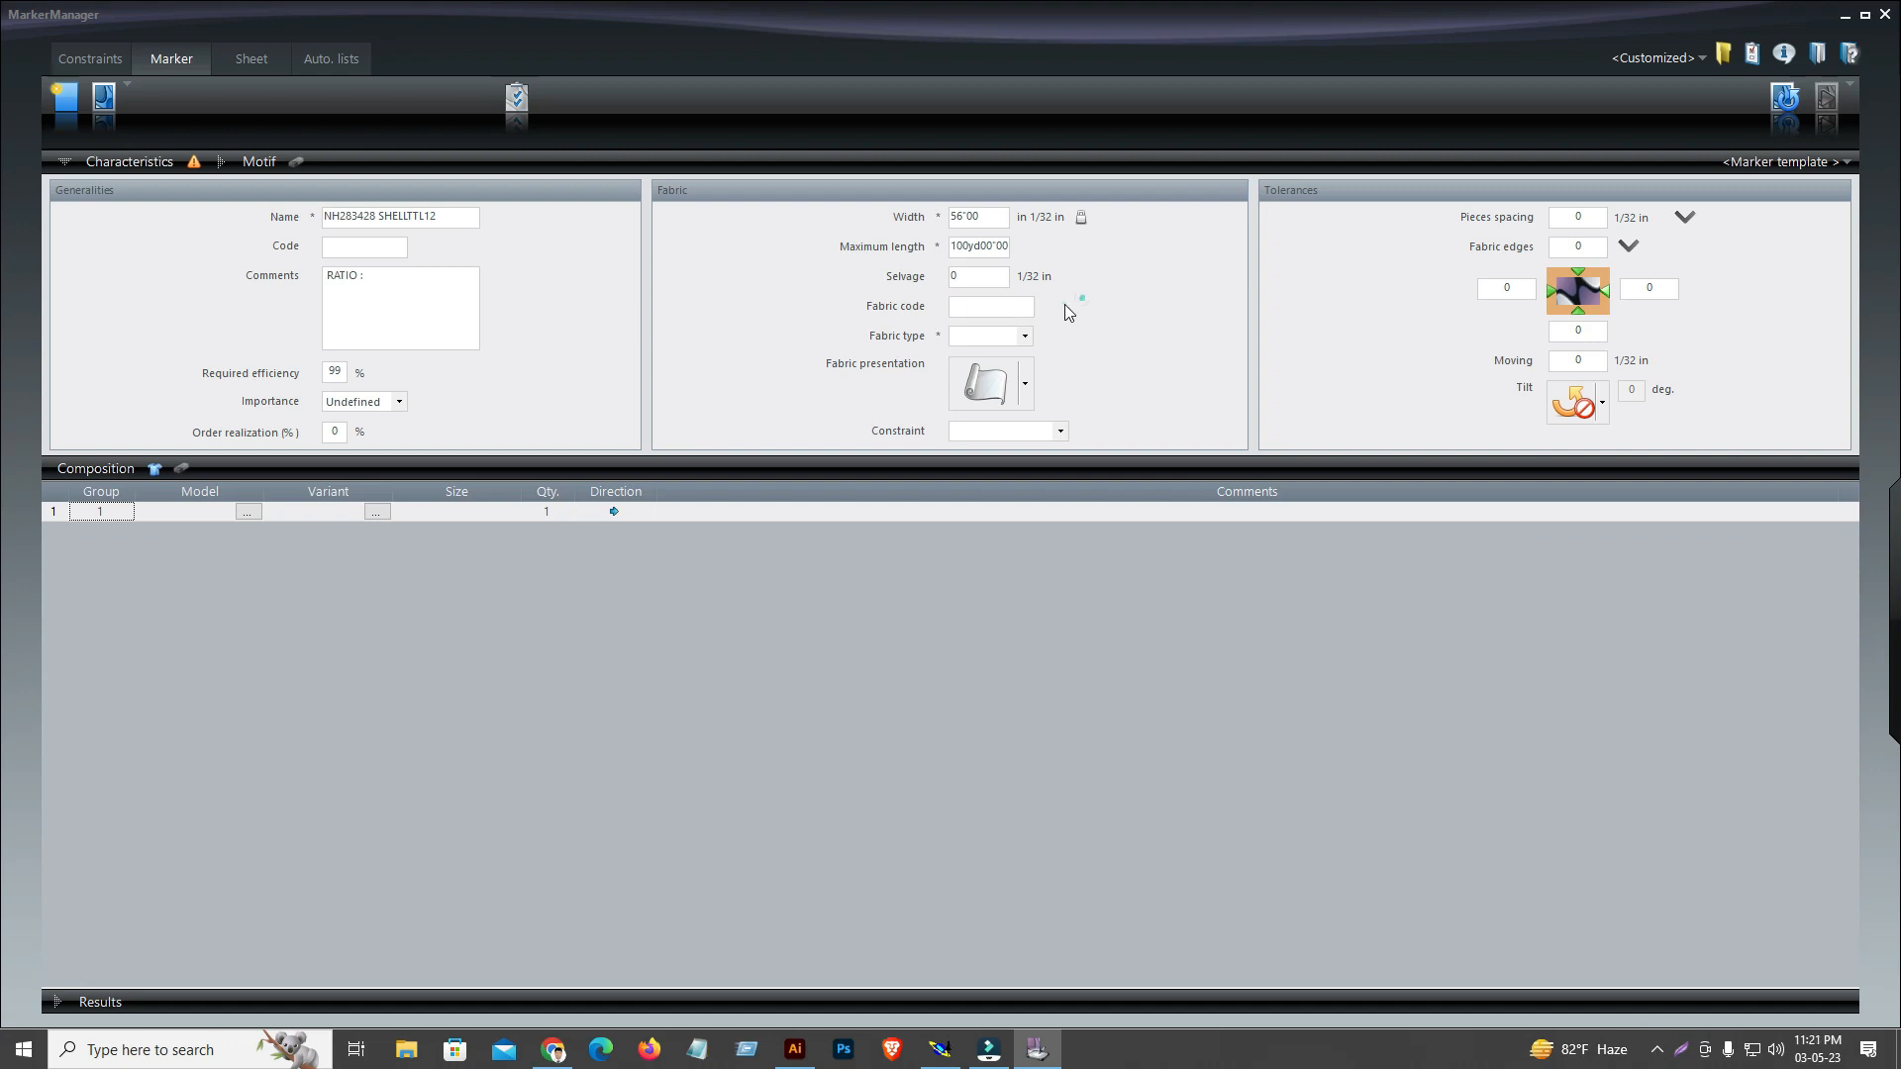
# Switch to Modaris, examine the fabric codes in the NH342834 variant's piece article table, close it and return to MarkerManager
pyautogui.click(987, 334)
pyautogui.click(939, 1050)
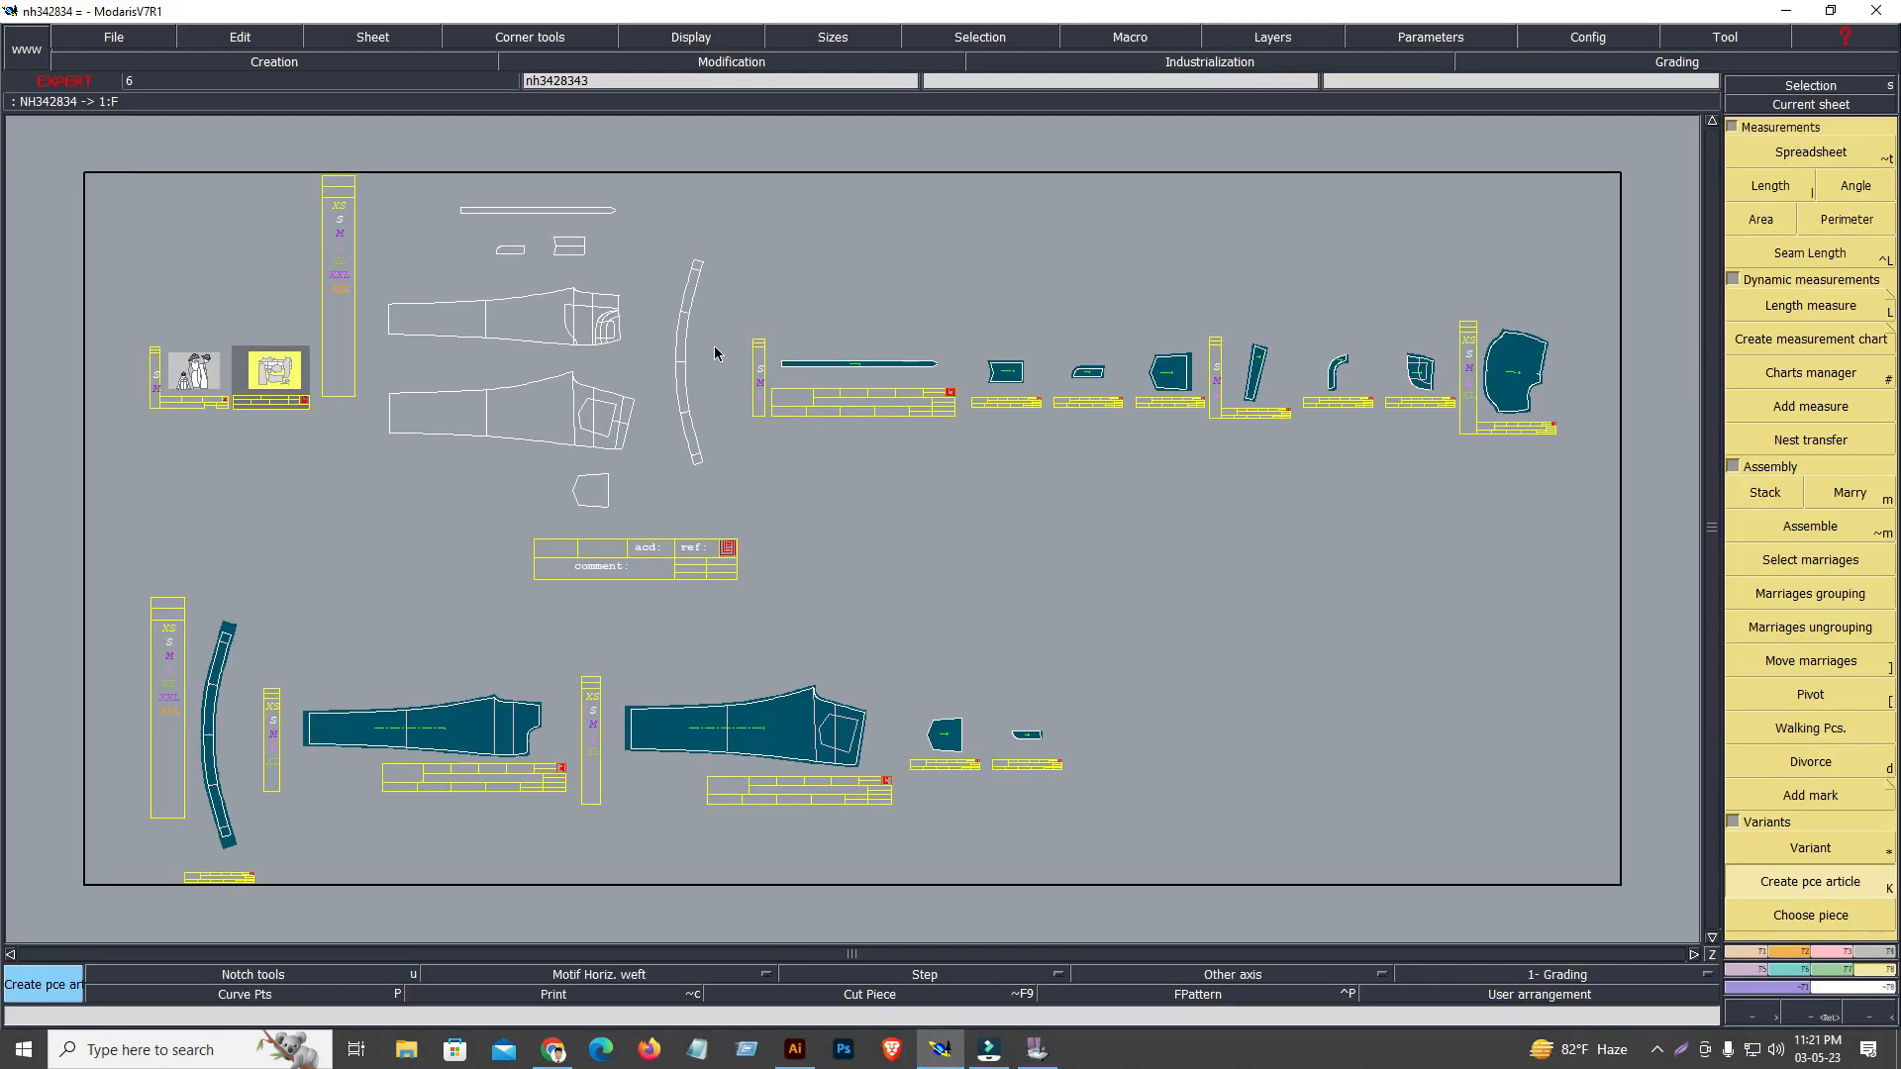
pyautogui.doubleClick(268, 372)
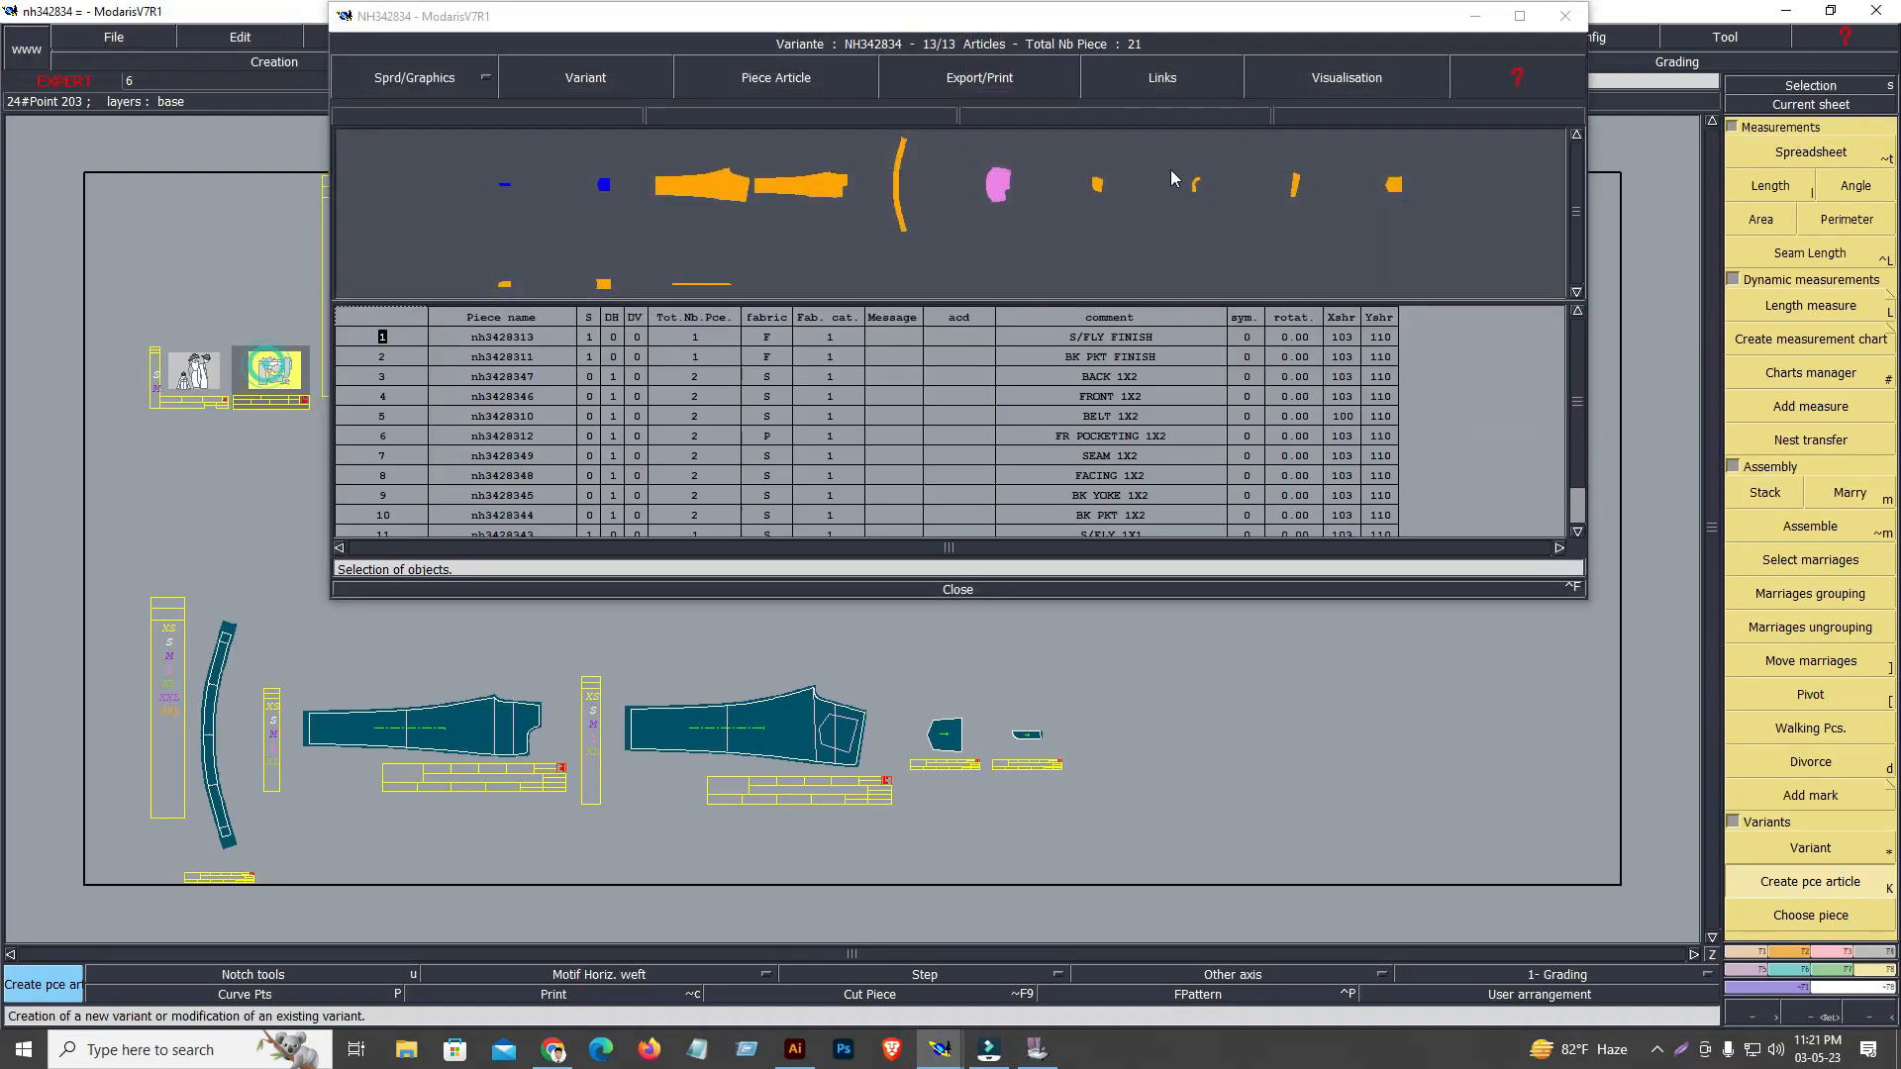
pyautogui.click(1518, 16)
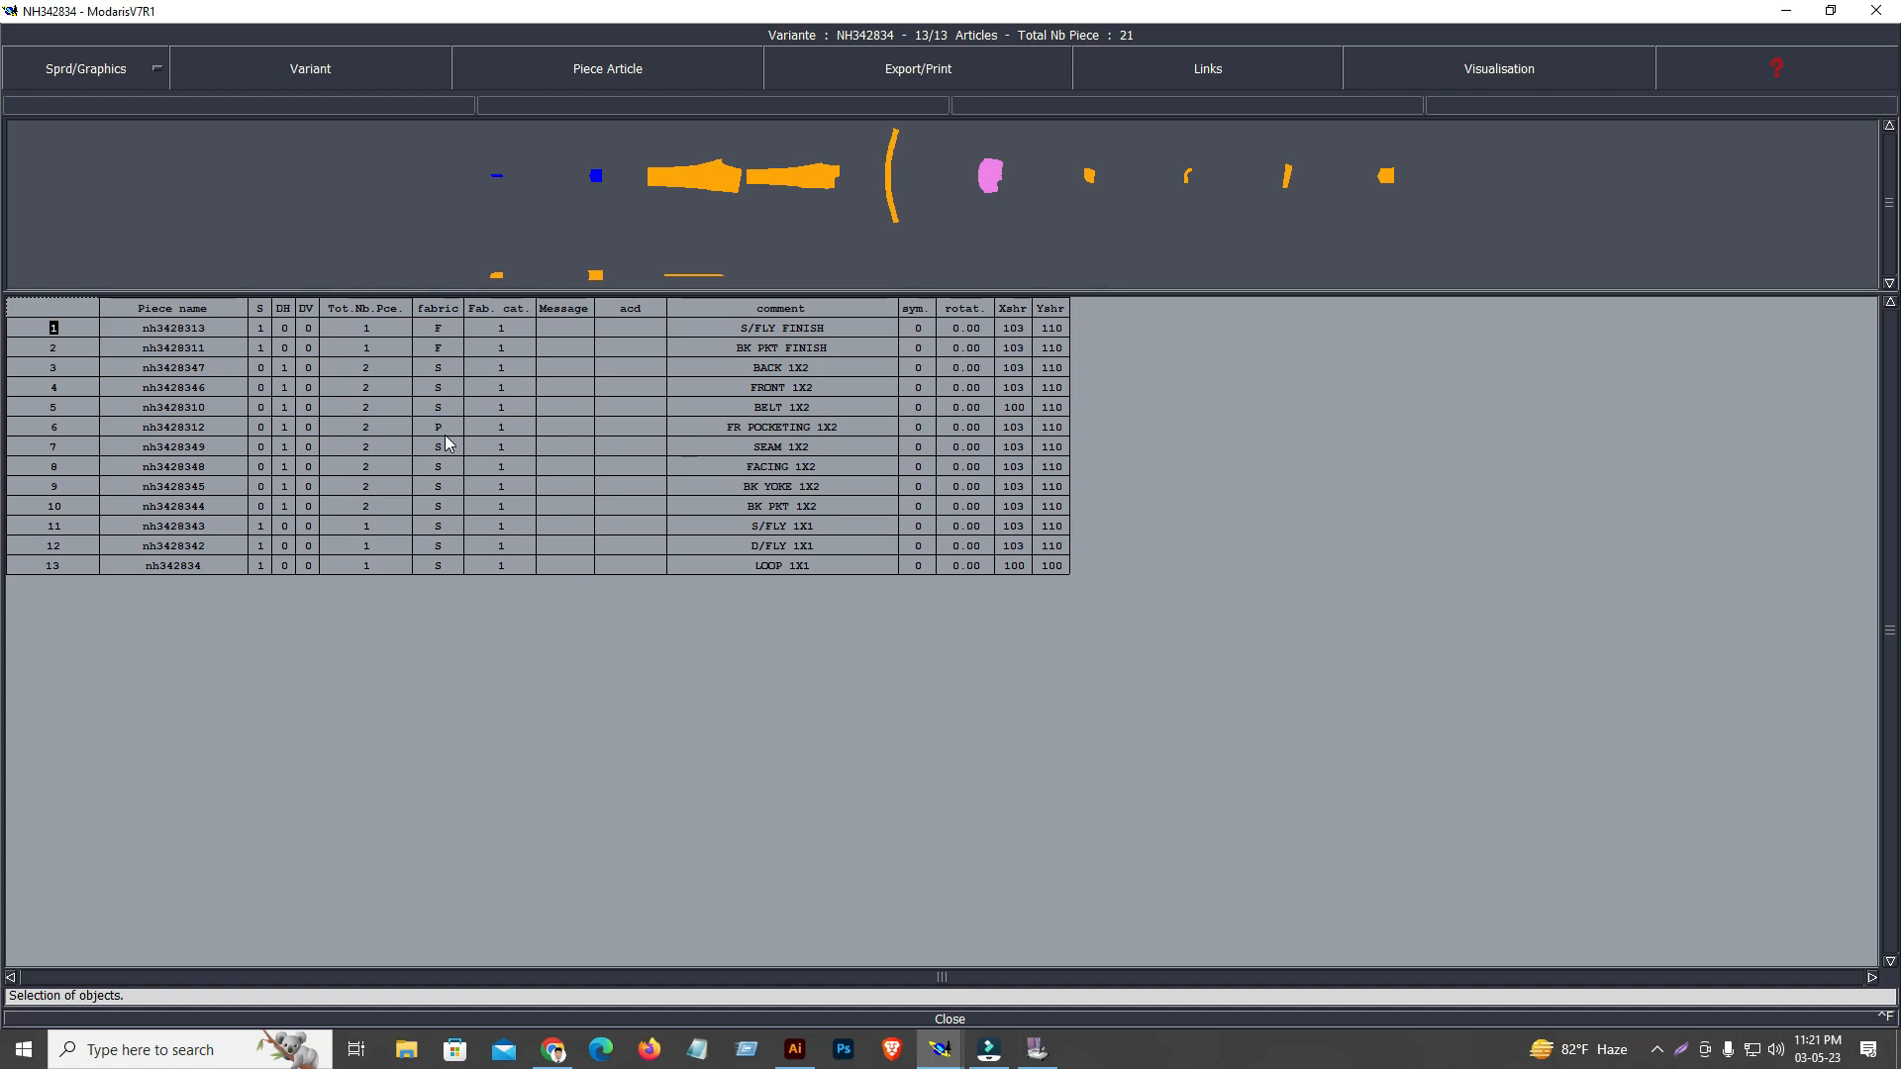
pyautogui.click(956, 1020)
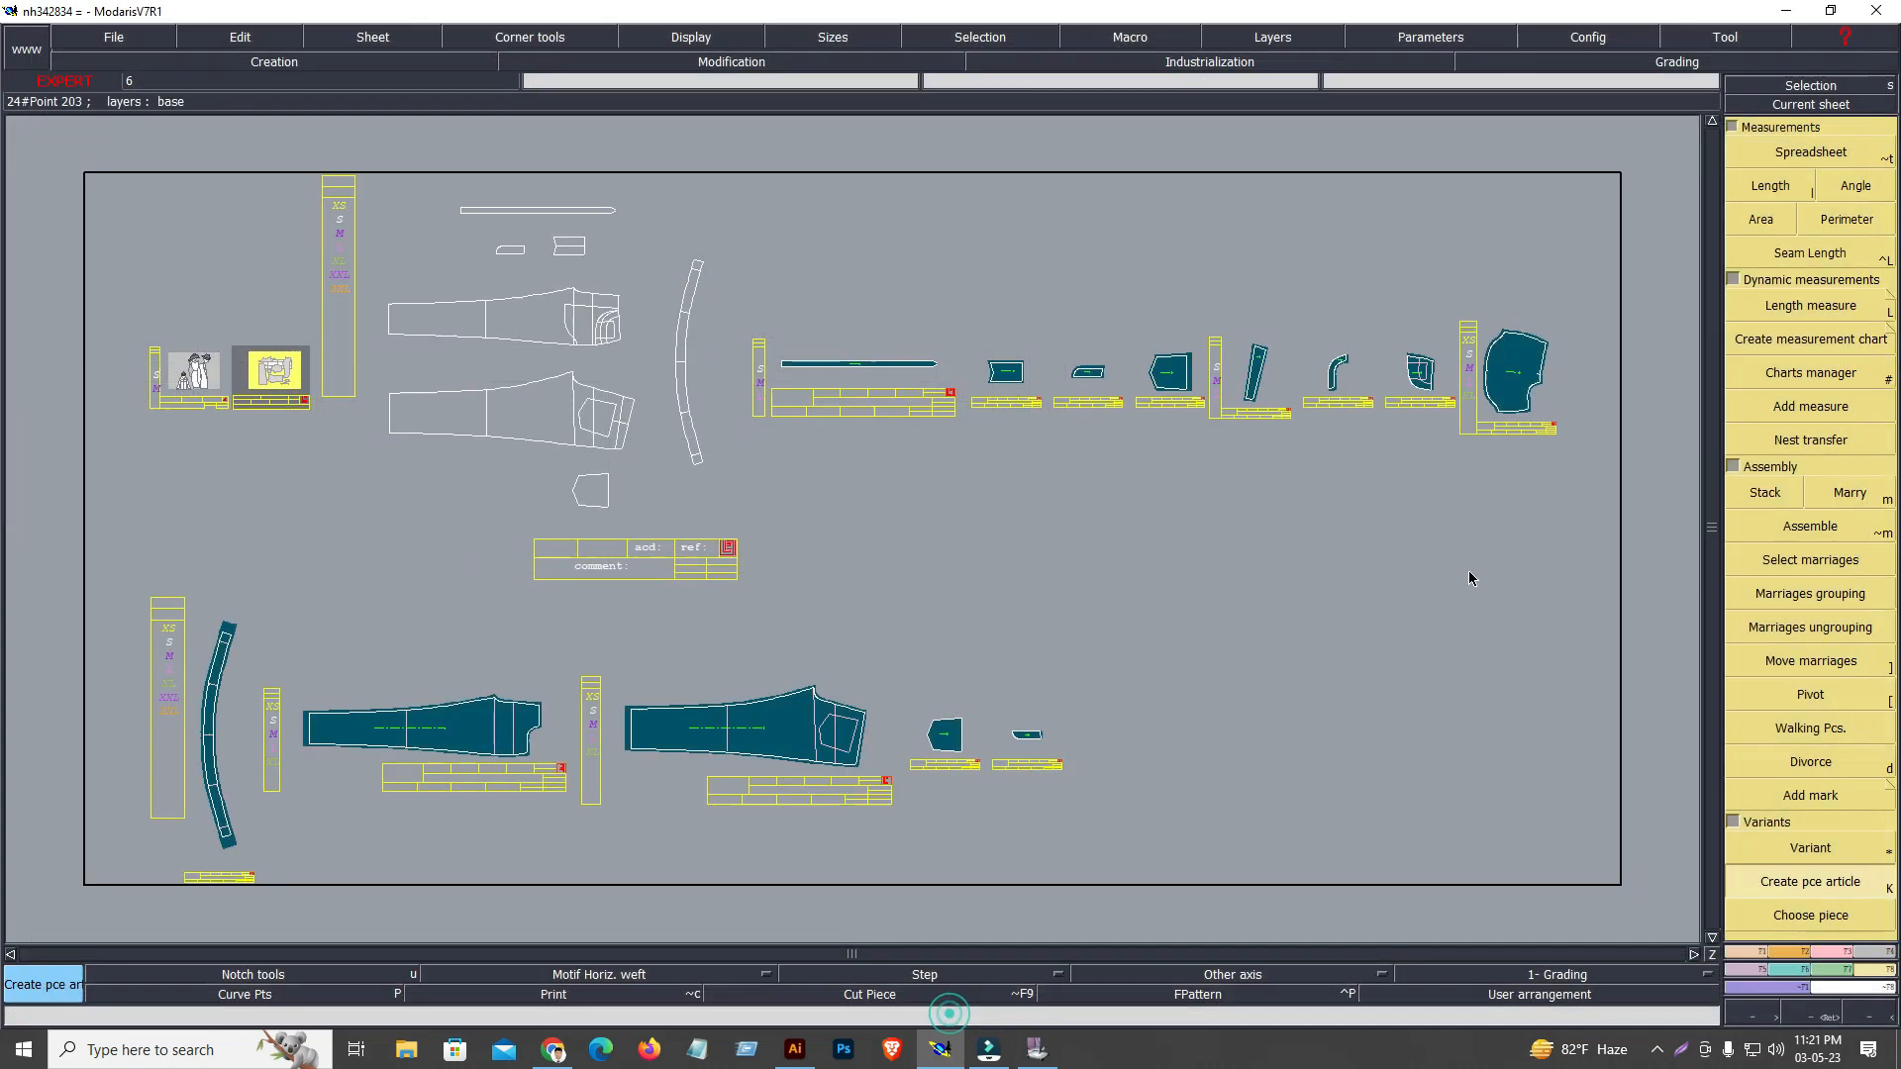
pyautogui.click(1785, 12)
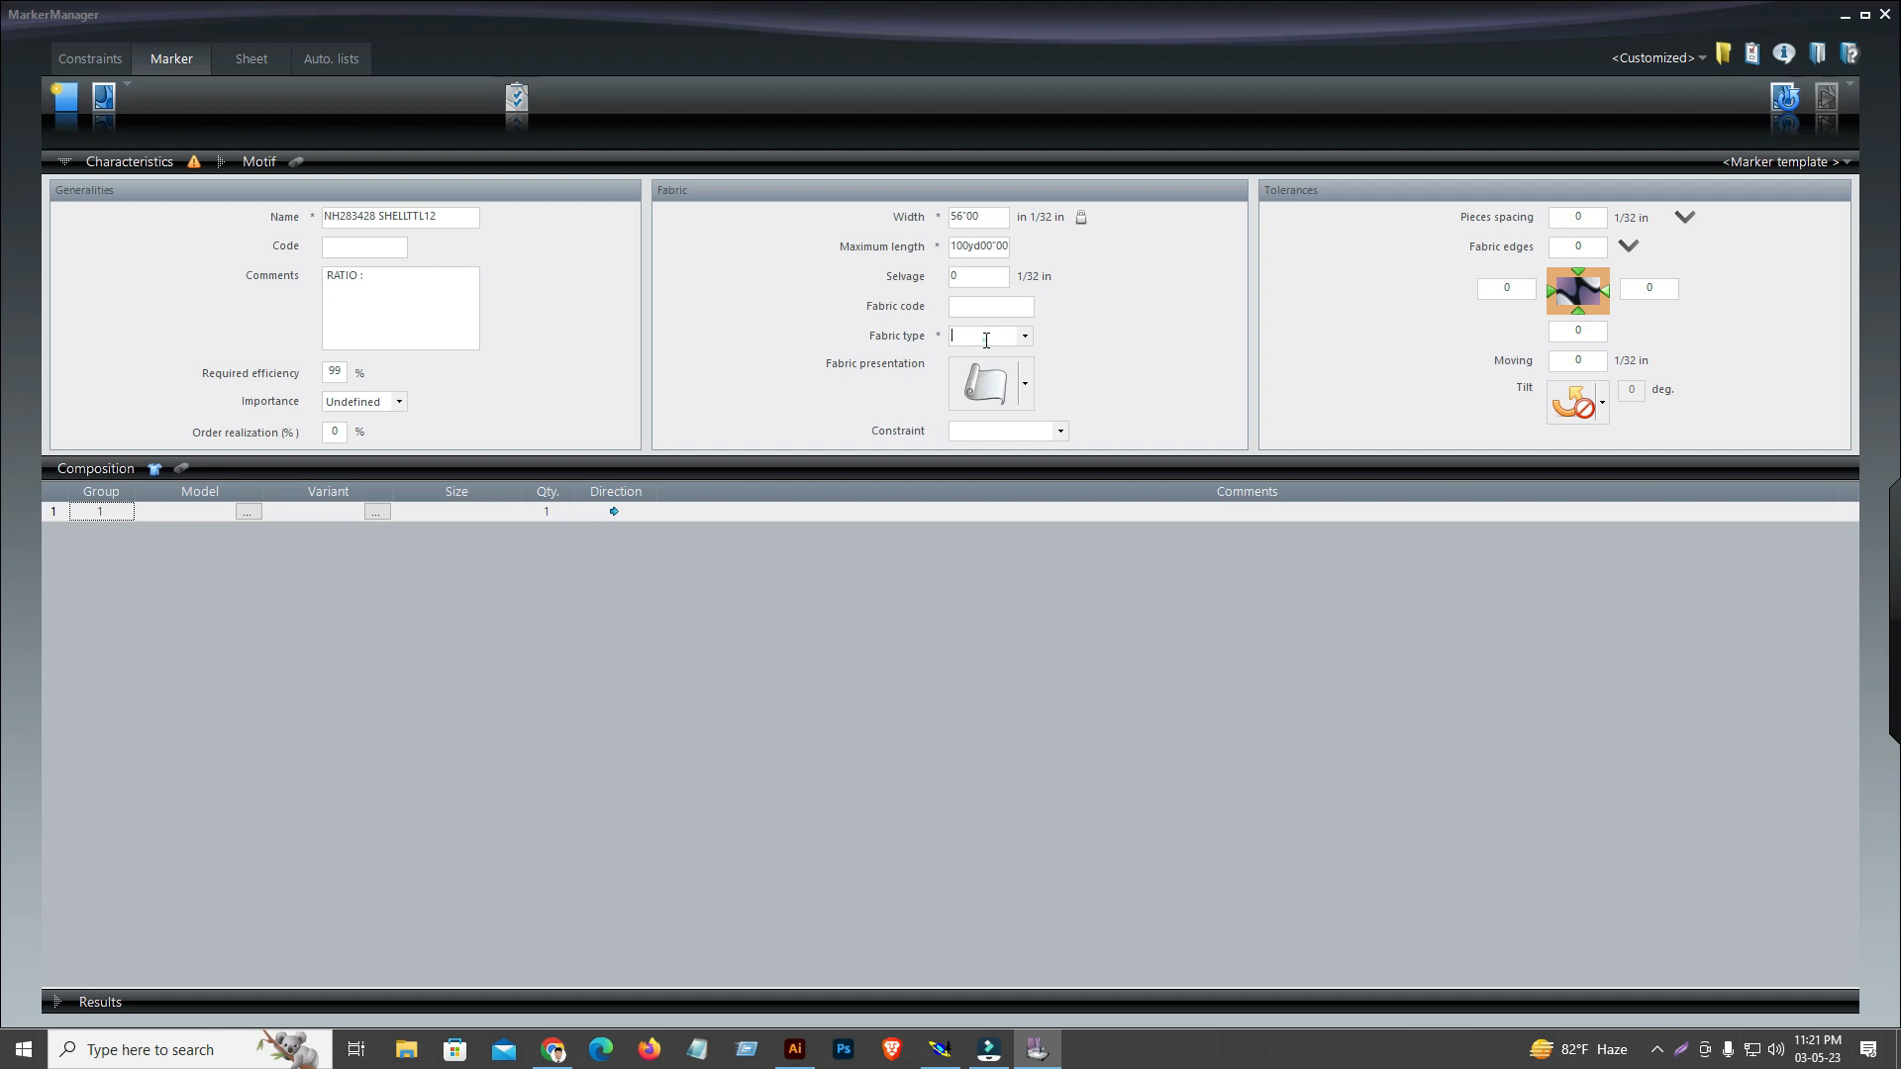
# Check the fabric types available for the marker
pyautogui.click(1028, 338)
pyautogui.click(1028, 339)
pyautogui.click(1023, 335)
pyautogui.click(1023, 336)
# Add all sizes from XS to 3XL of the NH342834.VET variant to the marker composition
pyautogui.click(155, 470)
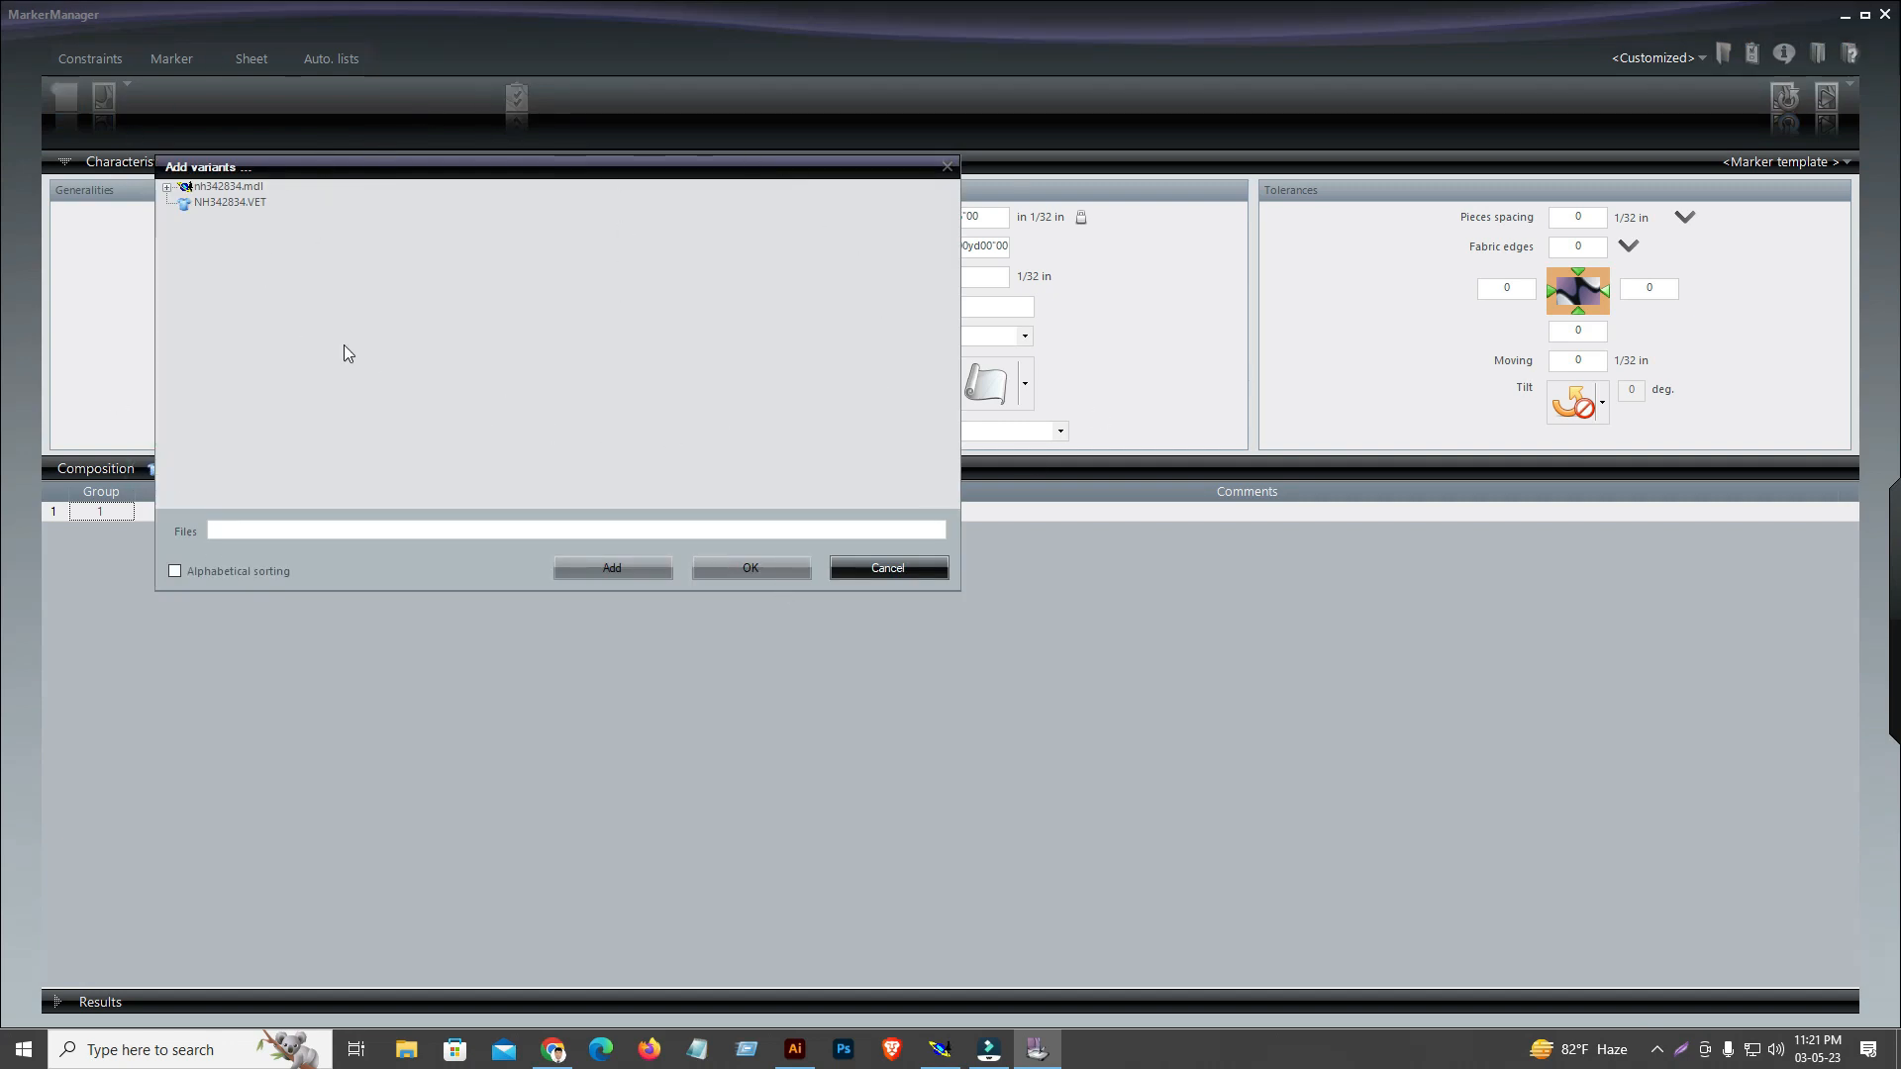
pyautogui.click(227, 202)
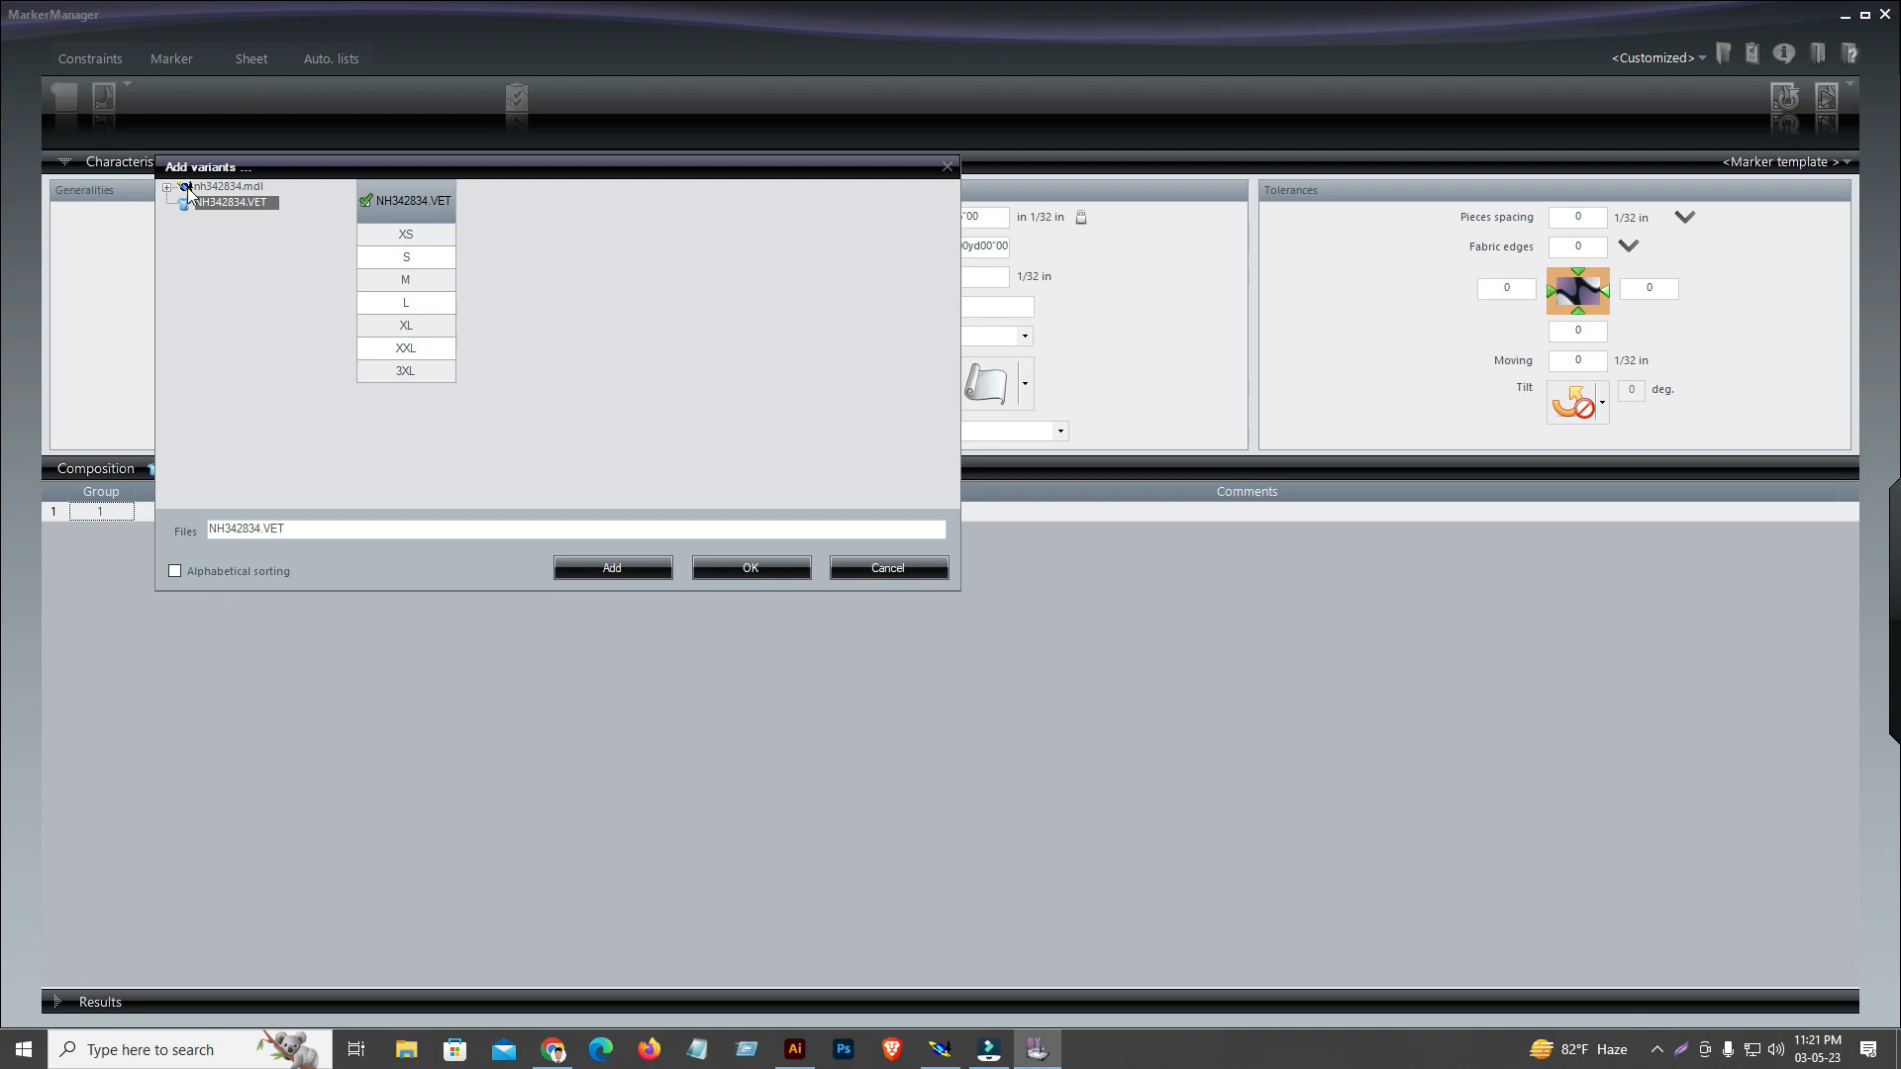
pyautogui.click(371, 199)
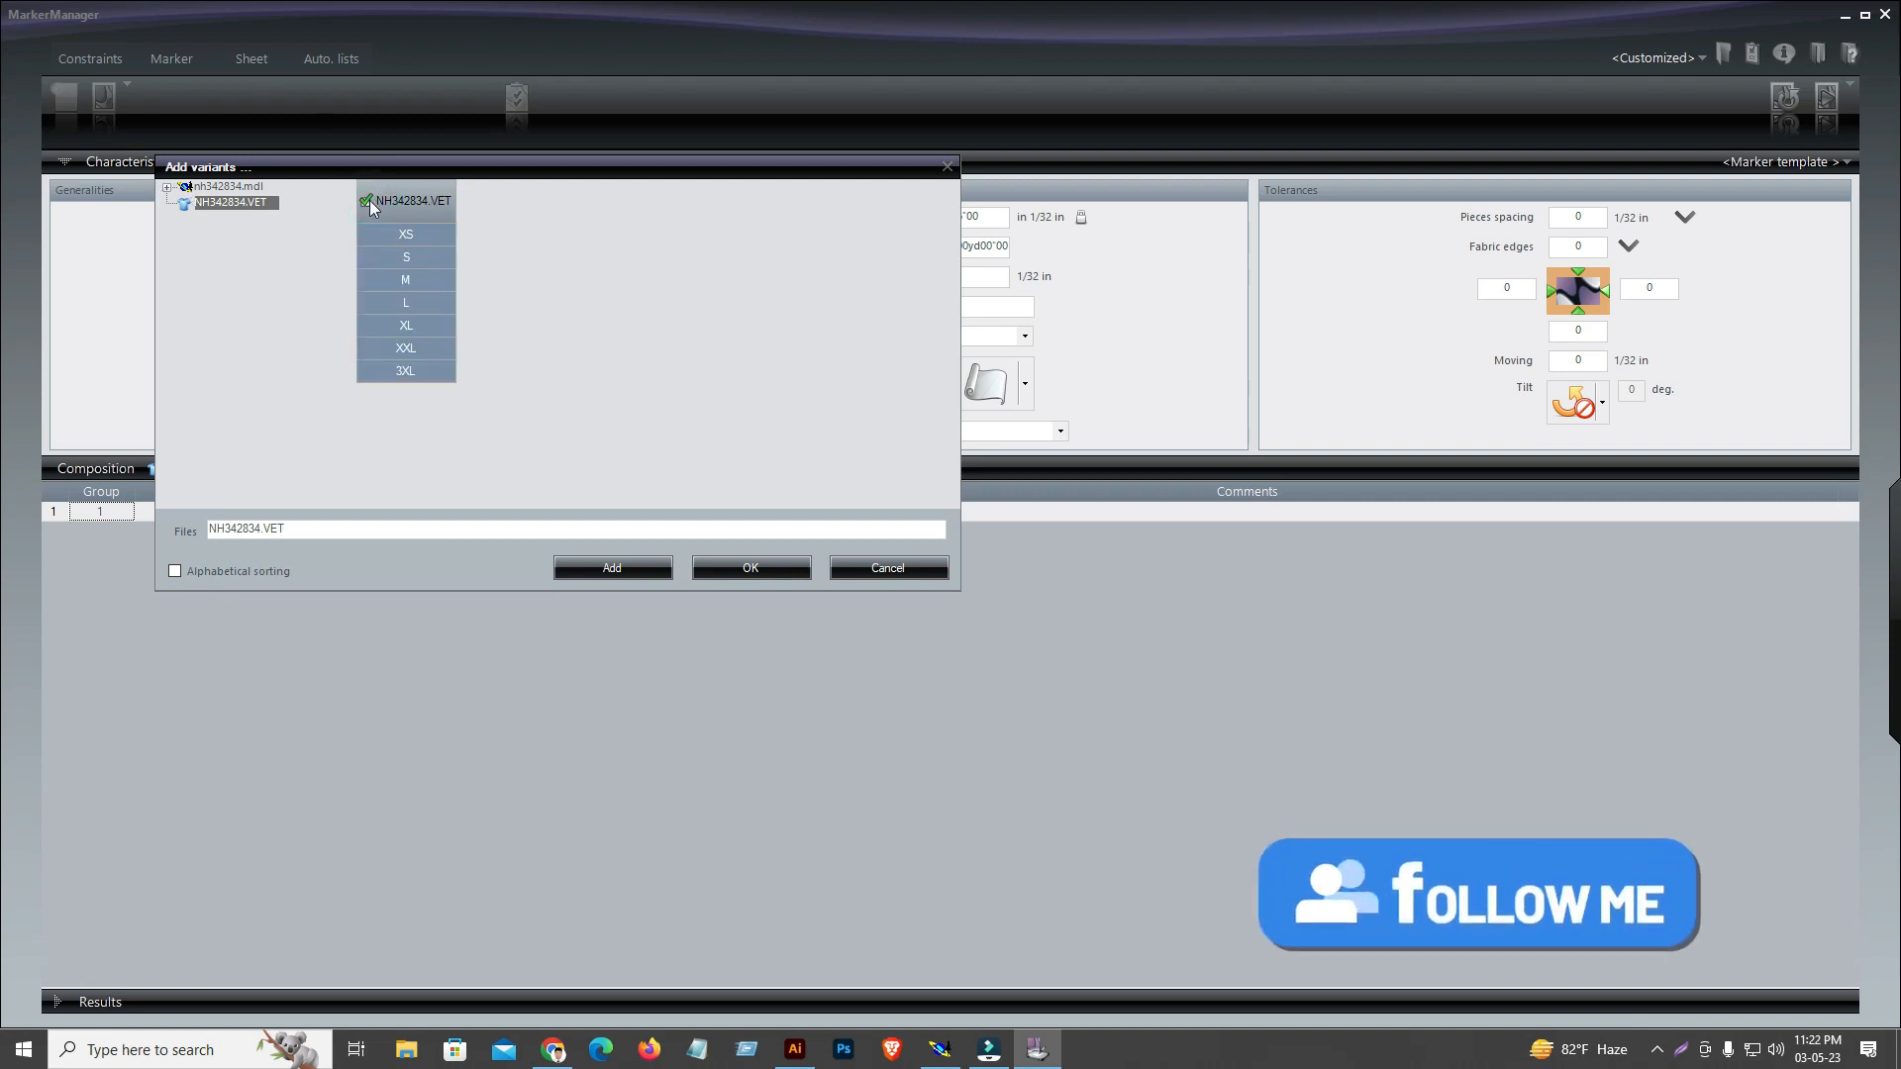
pyautogui.click(370, 200)
pyautogui.click(582, 284)
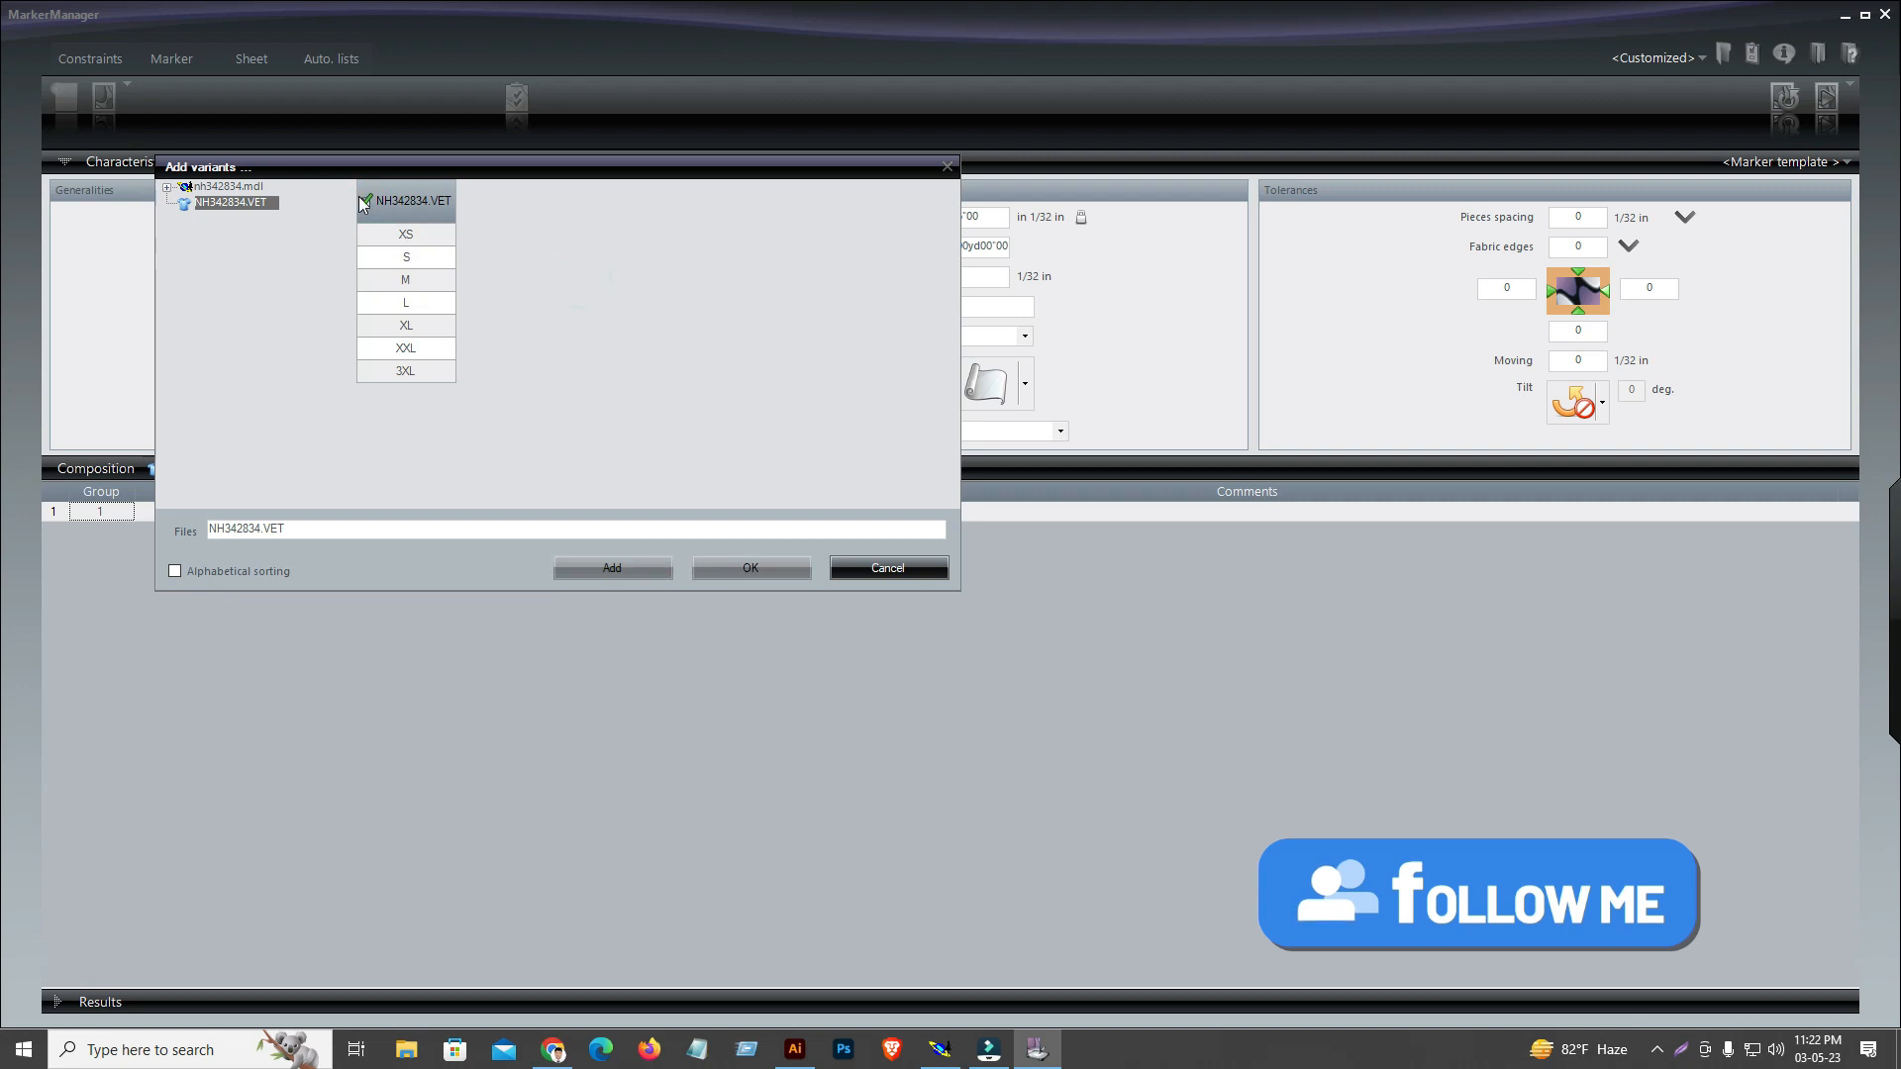
pyautogui.click(370, 196)
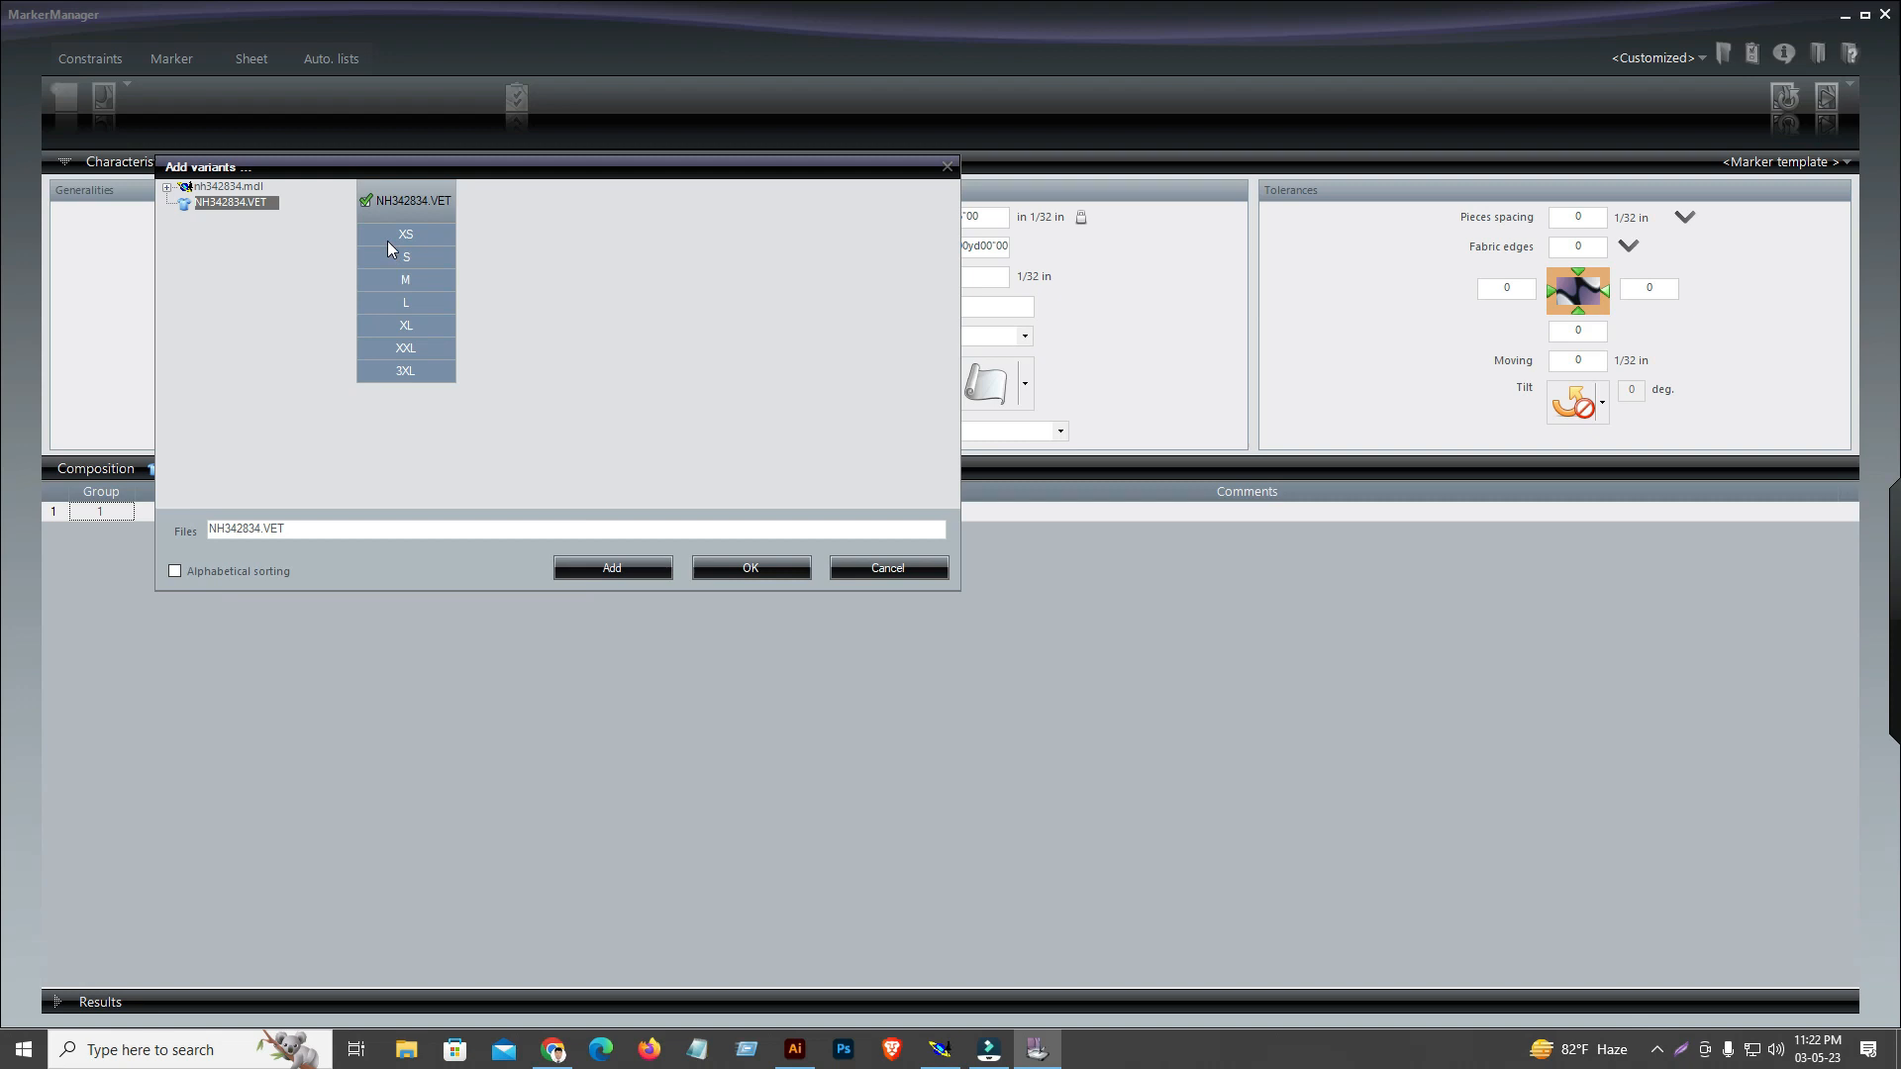
pyautogui.click(630, 569)
pyautogui.click(906, 574)
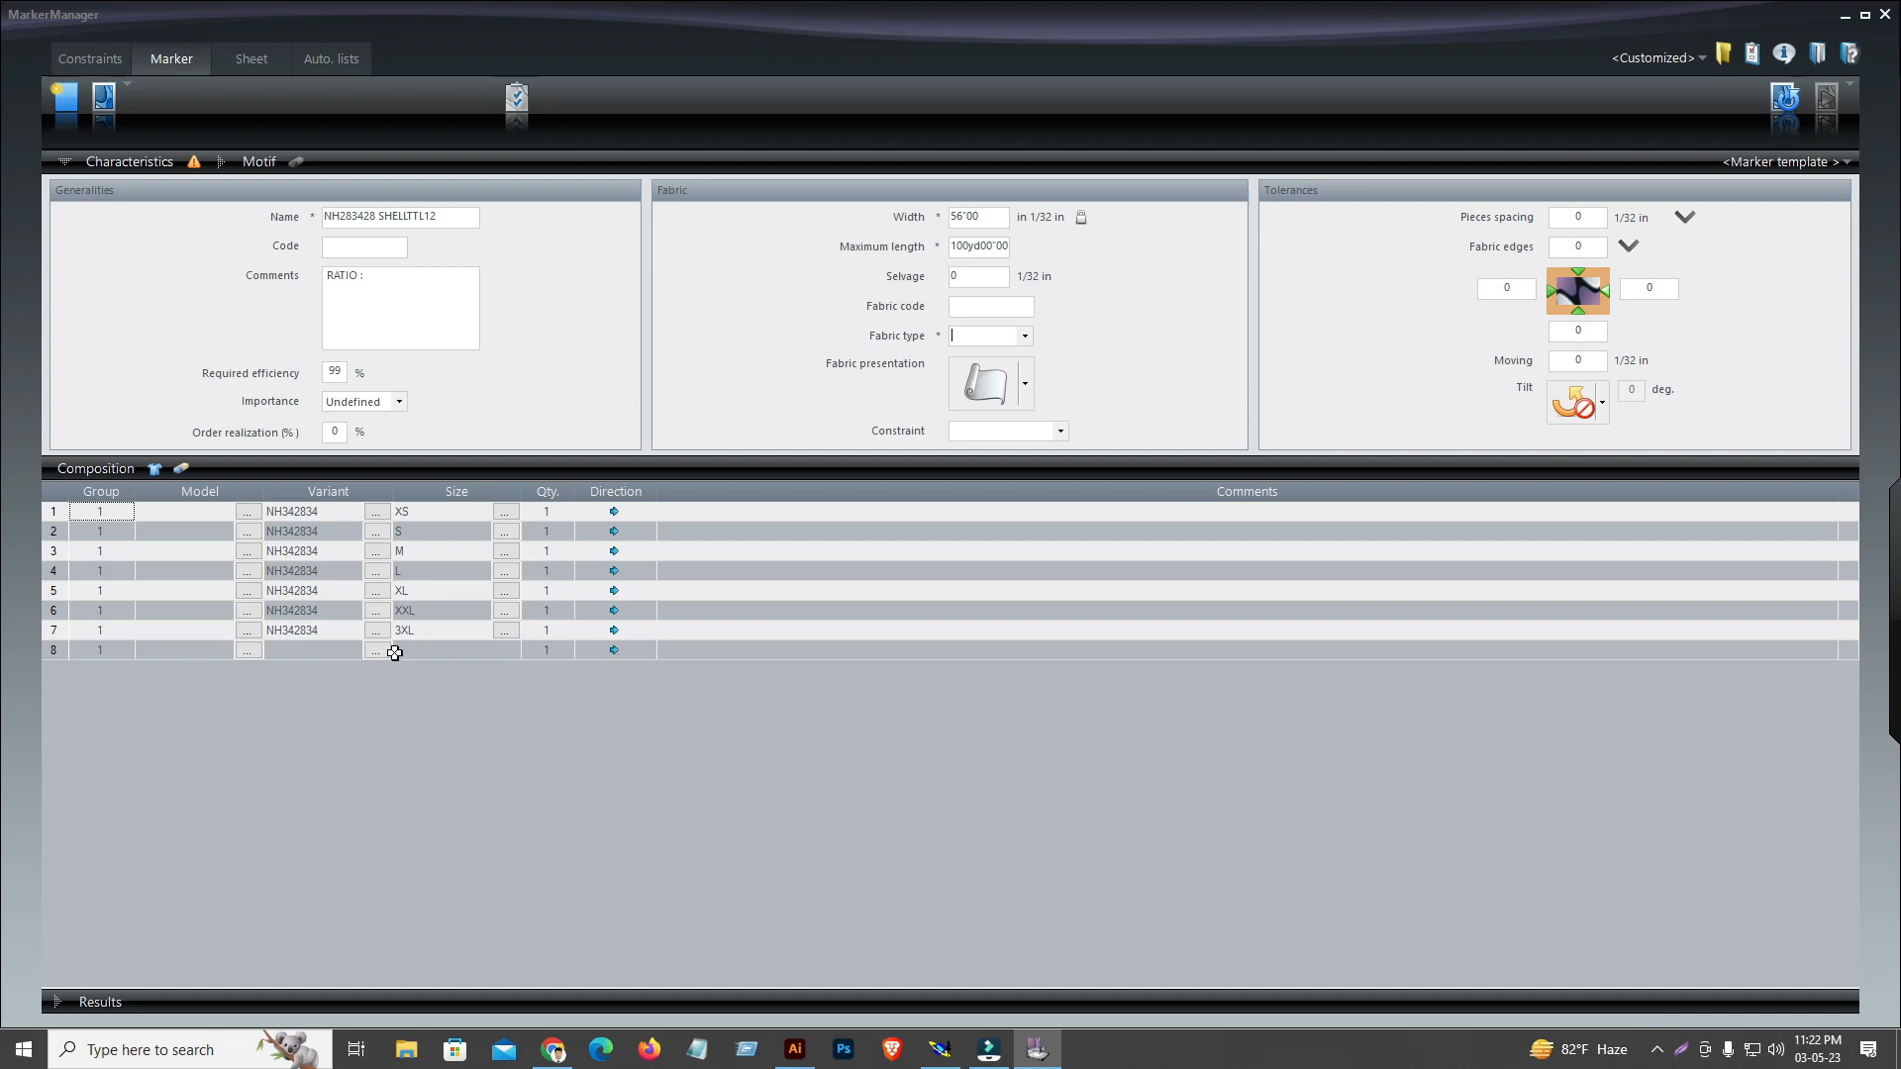
pyautogui.click(546, 630)
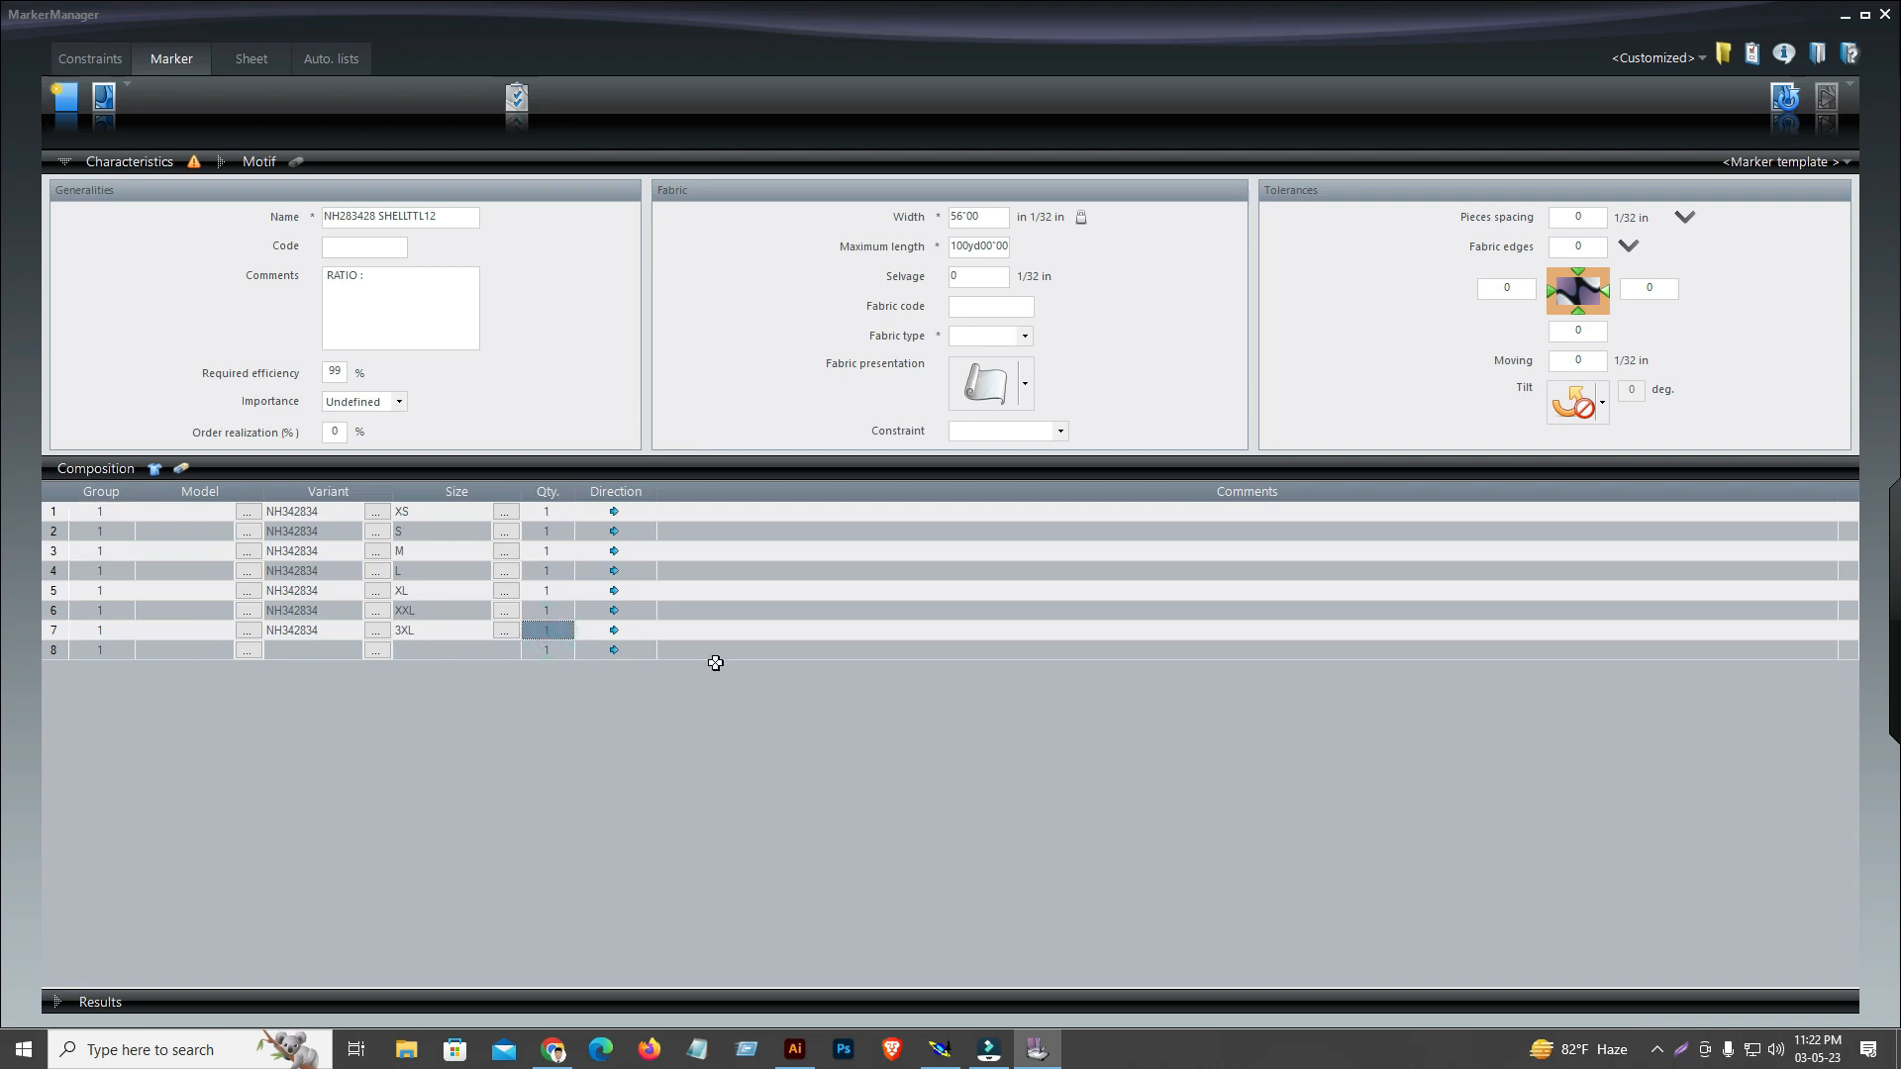
# Erase the marker composition and add only sizes XS, M and XXL of the NH342834.VET variant
pyautogui.click(181, 469)
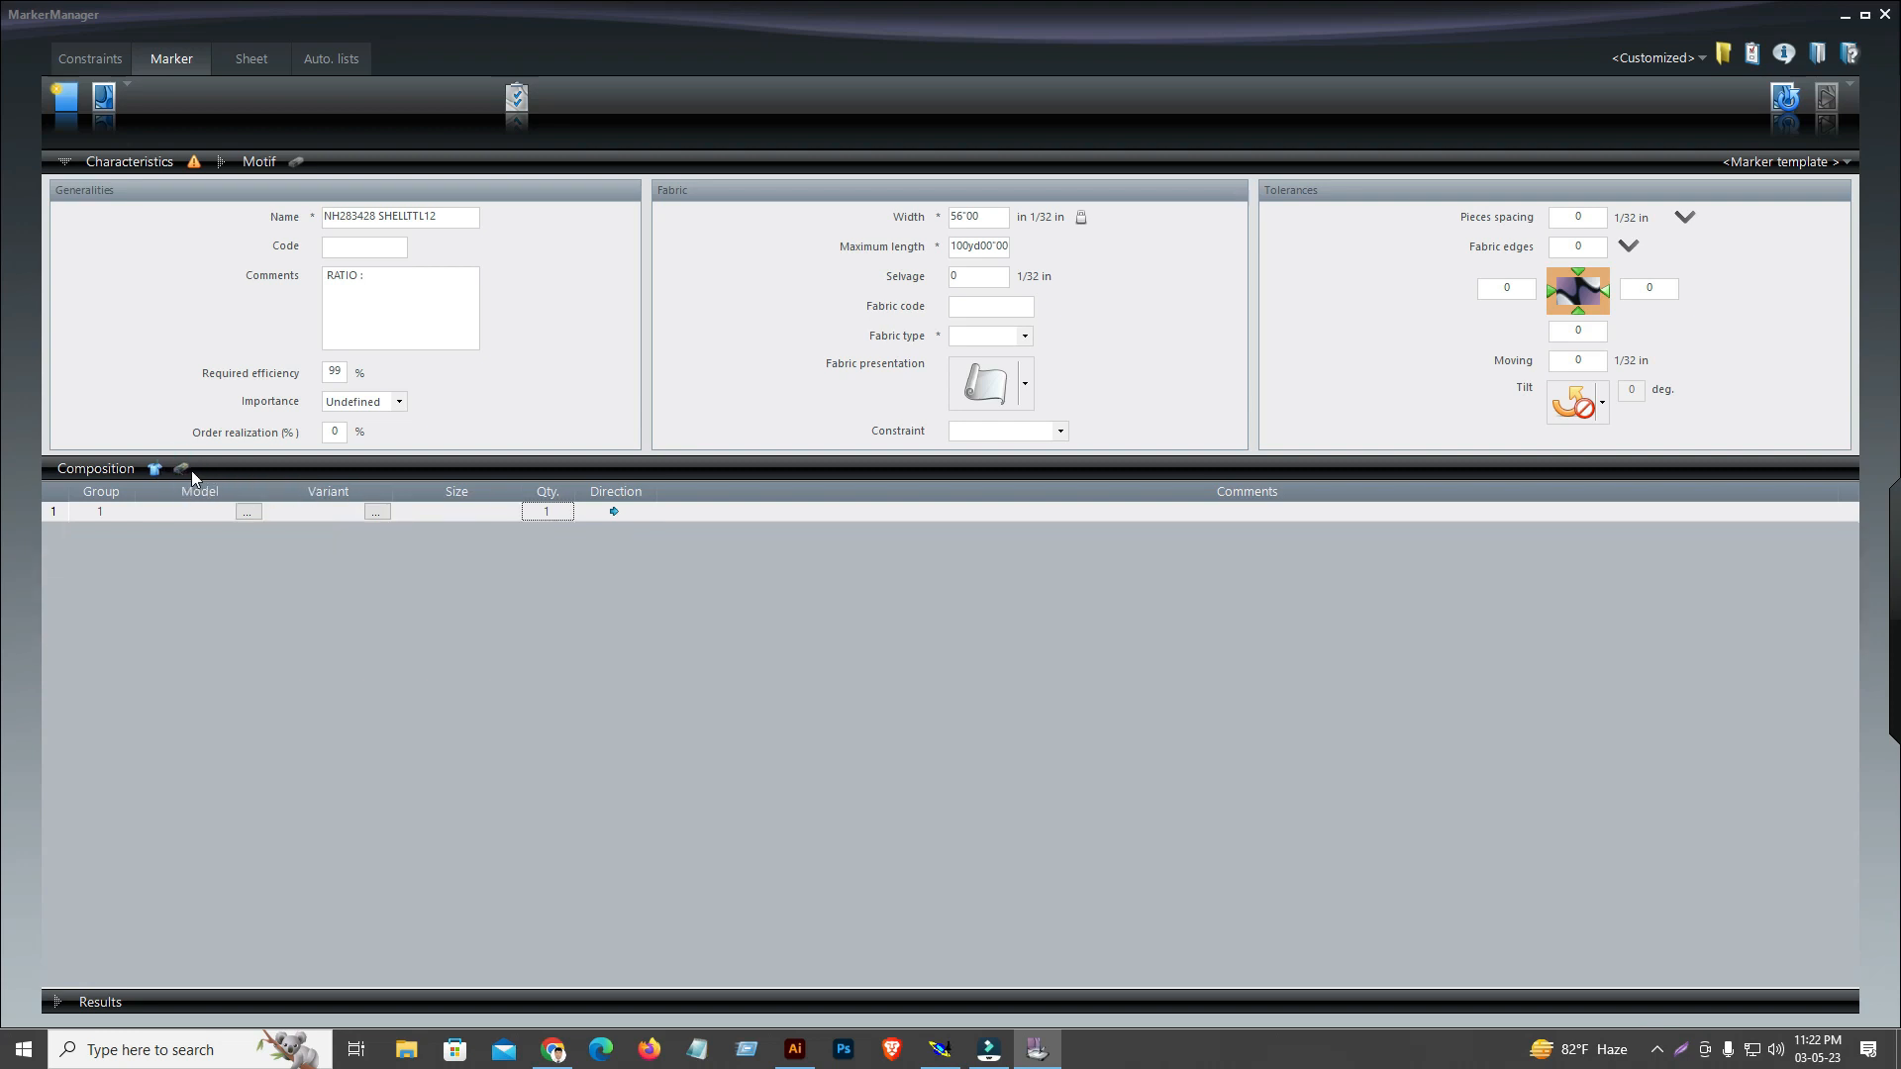
pyautogui.click(155, 470)
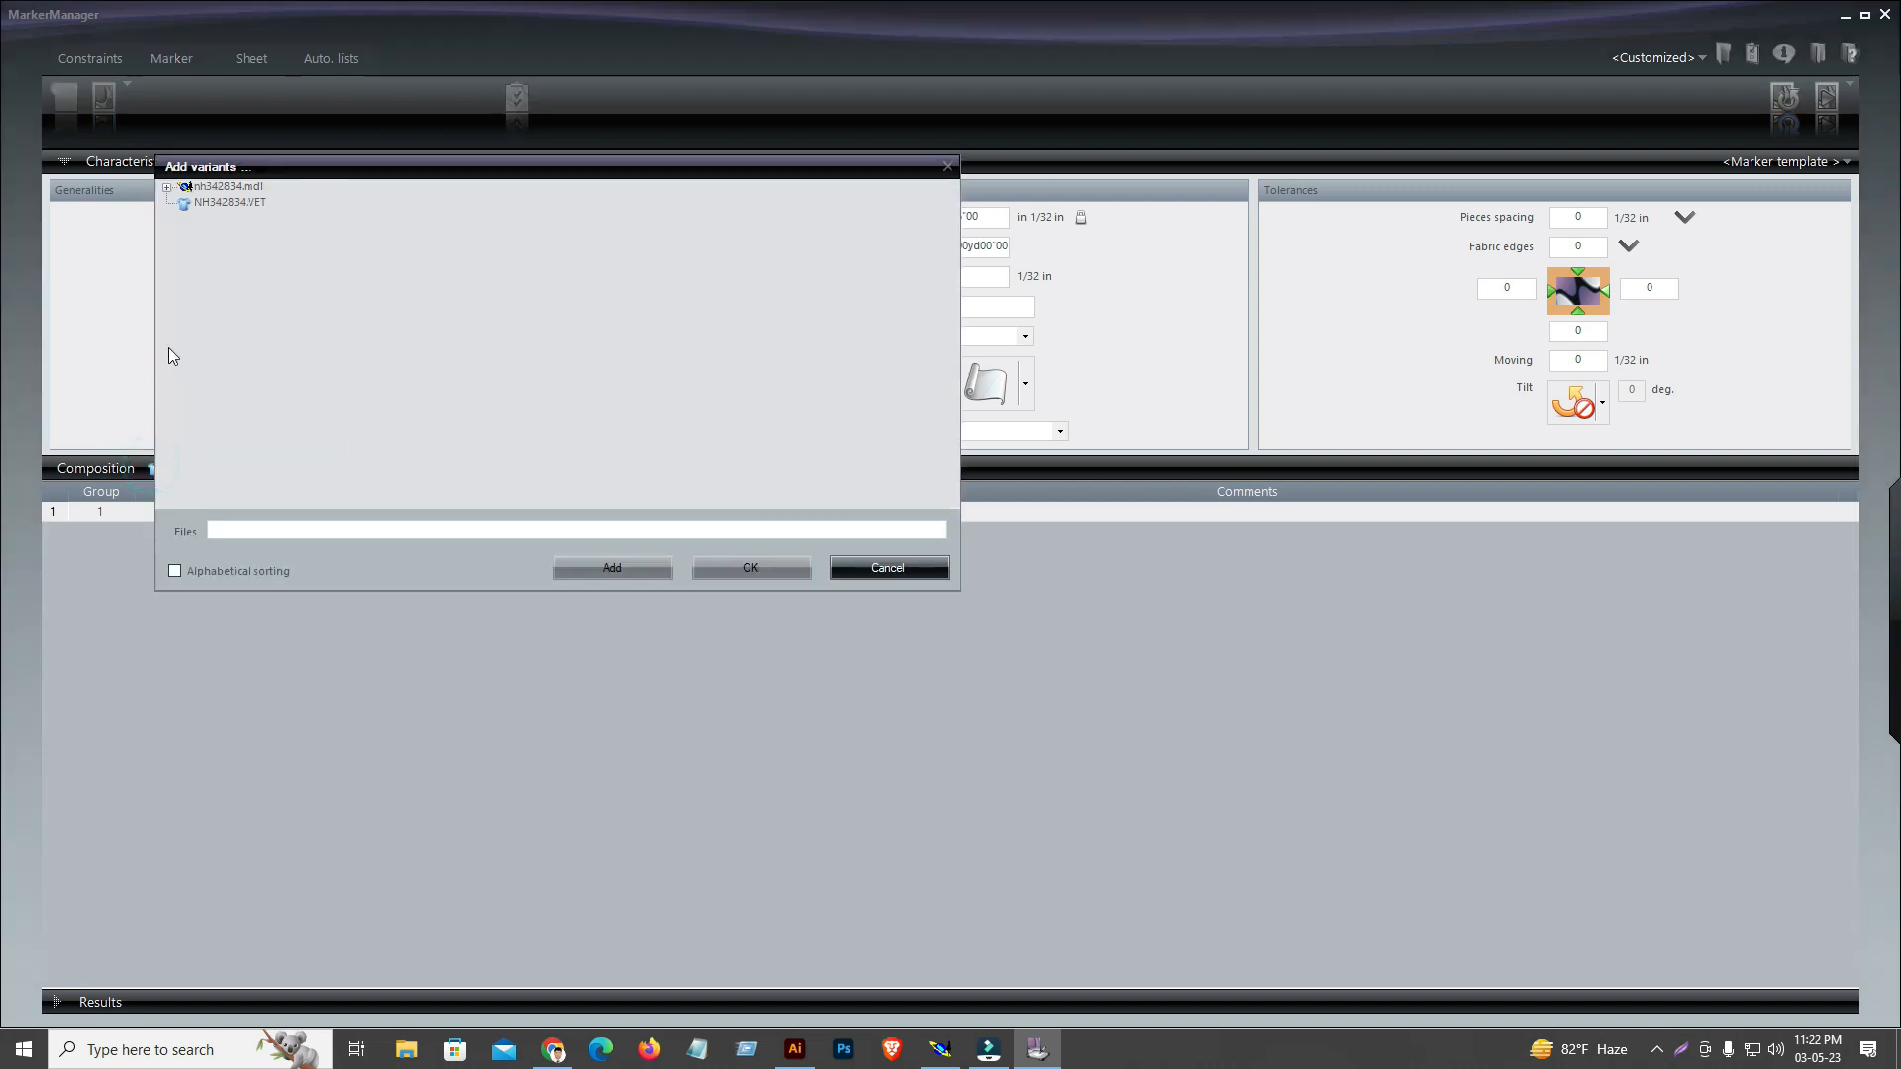
pyautogui.click(235, 202)
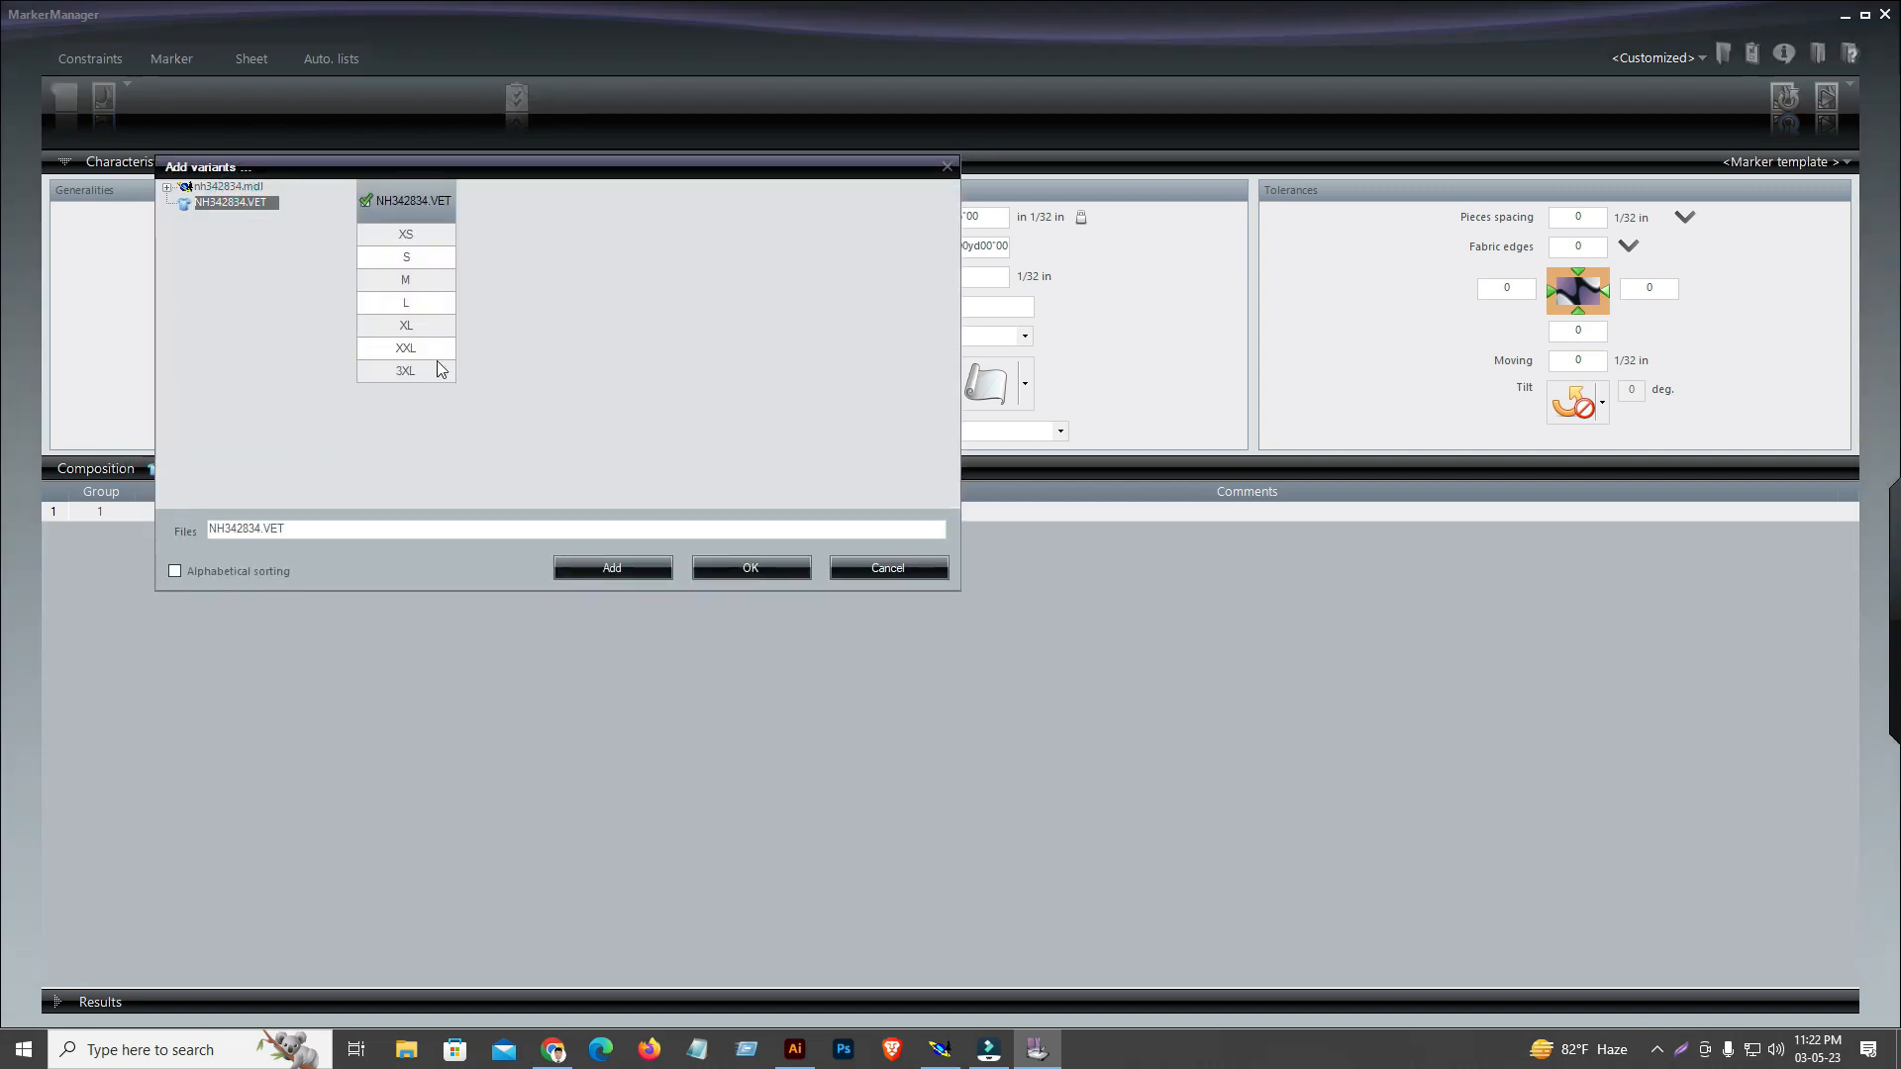
pyautogui.click(419, 238)
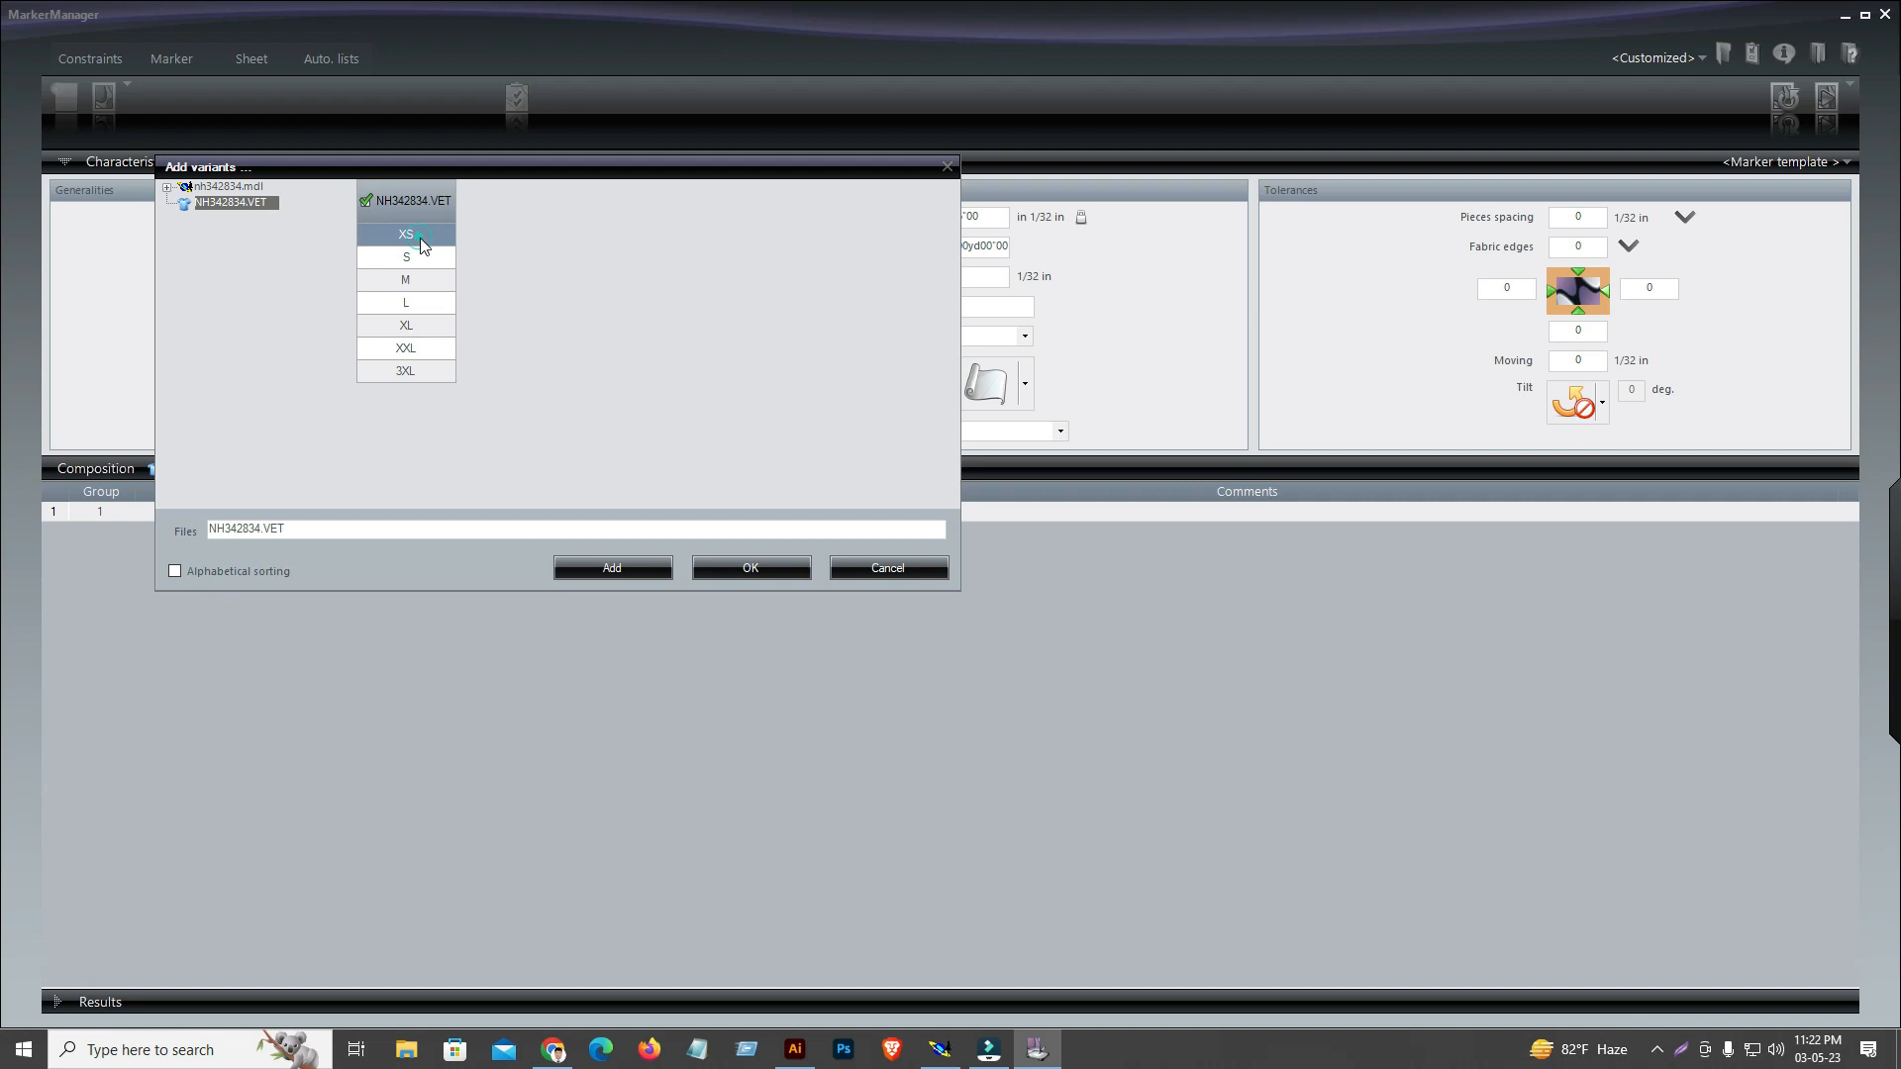
pyautogui.click(417, 282)
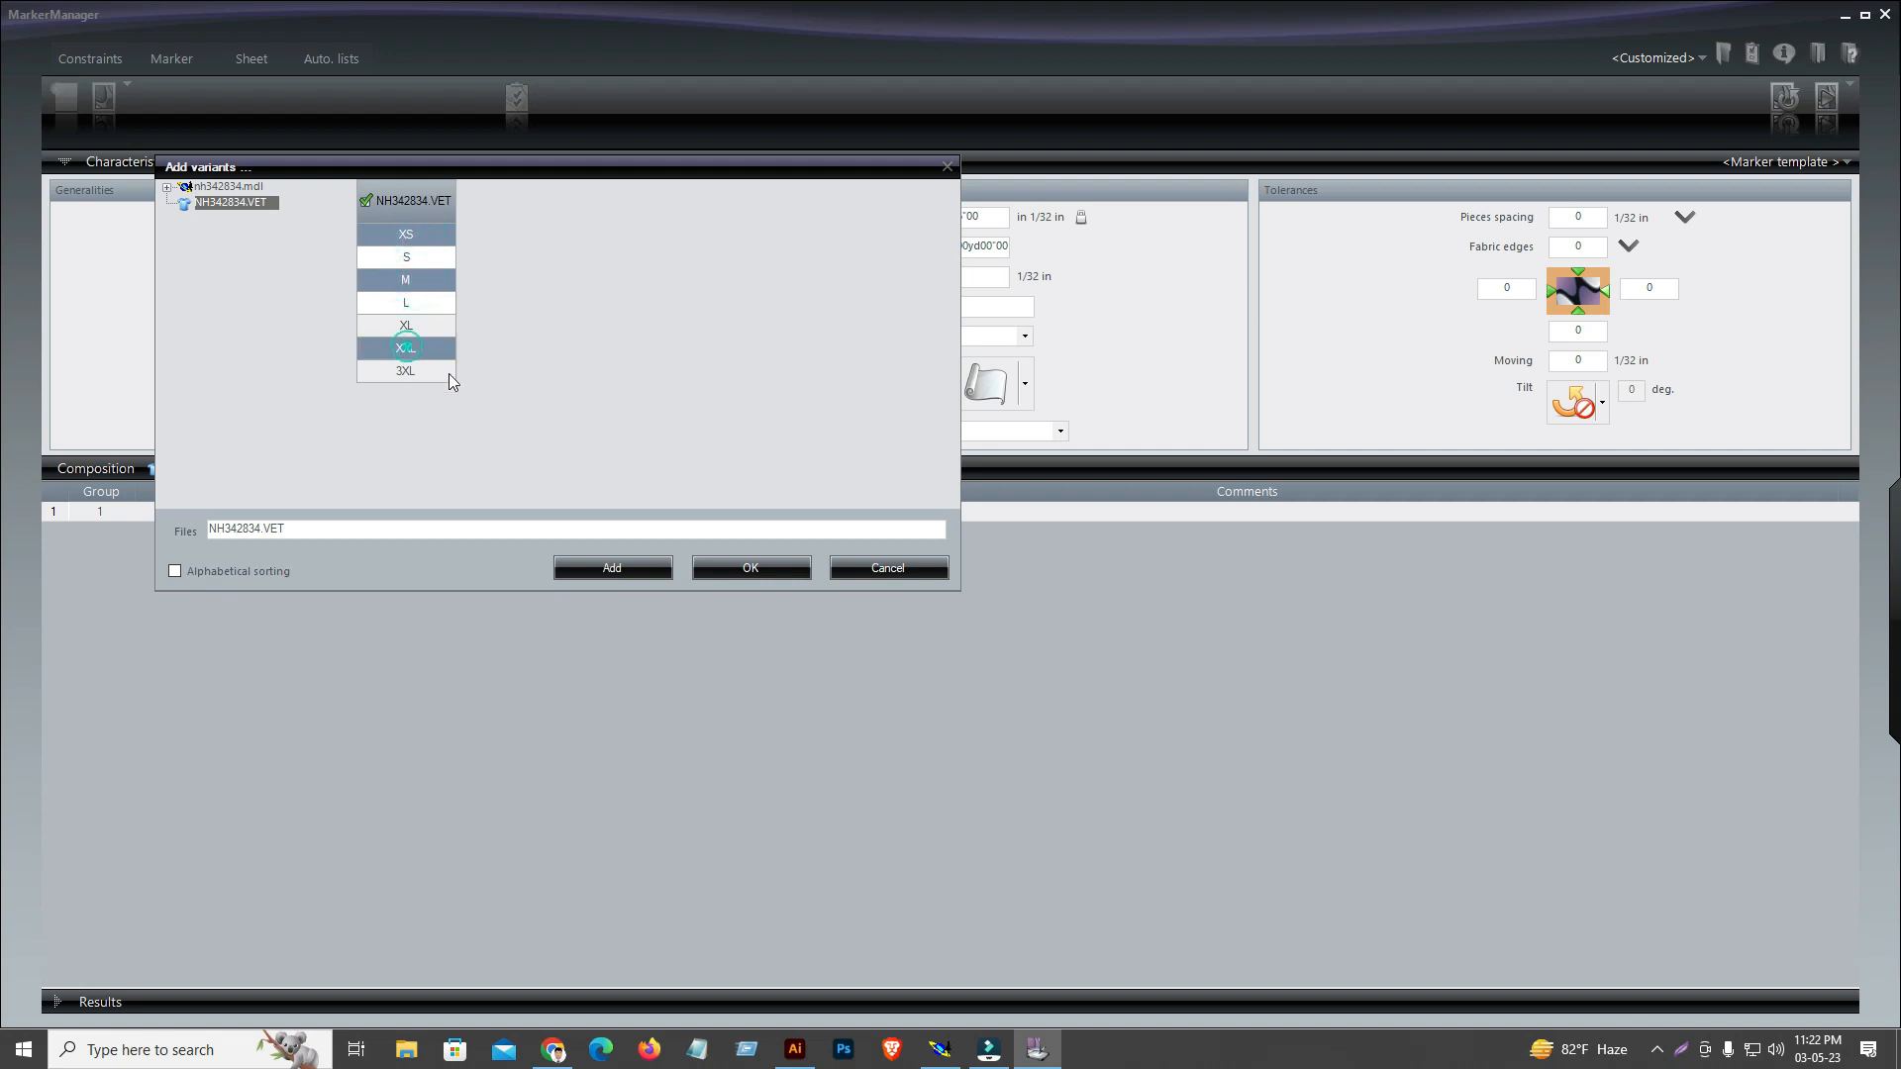
pyautogui.click(619, 572)
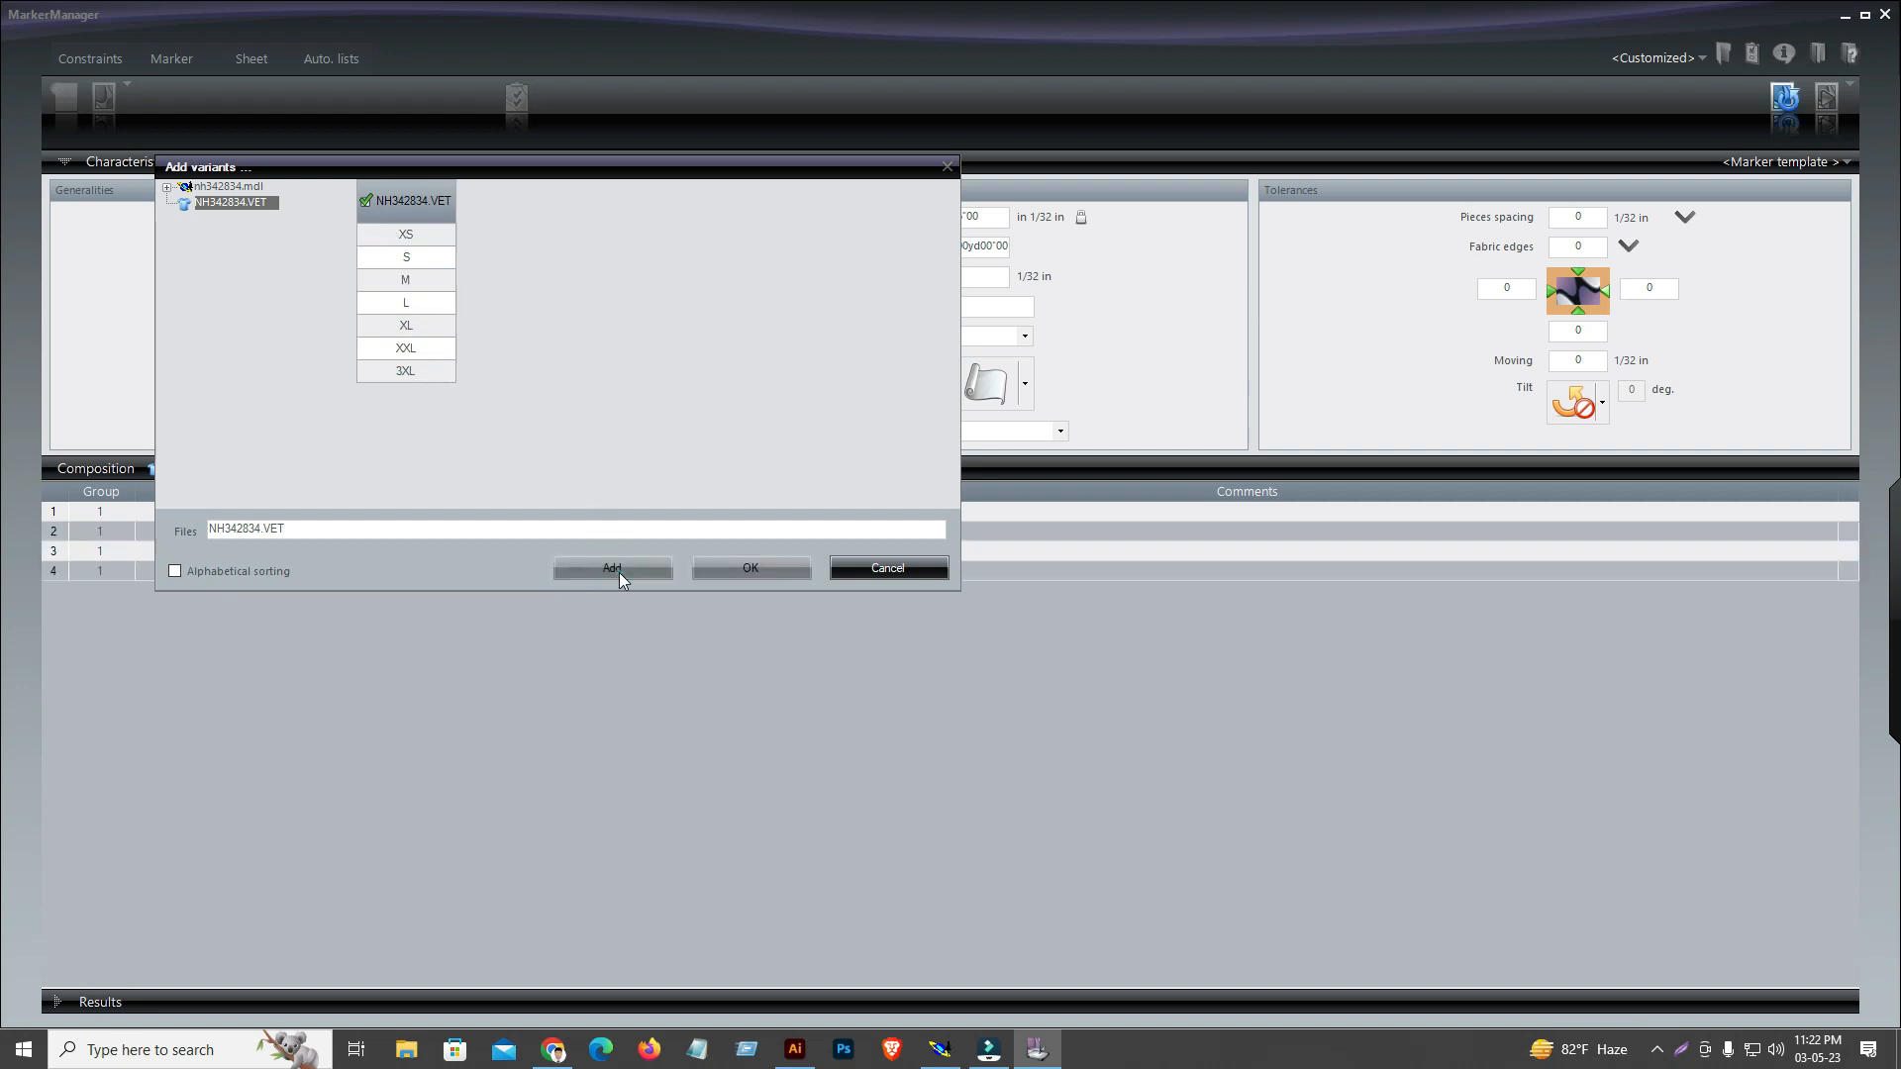
pyautogui.click(923, 571)
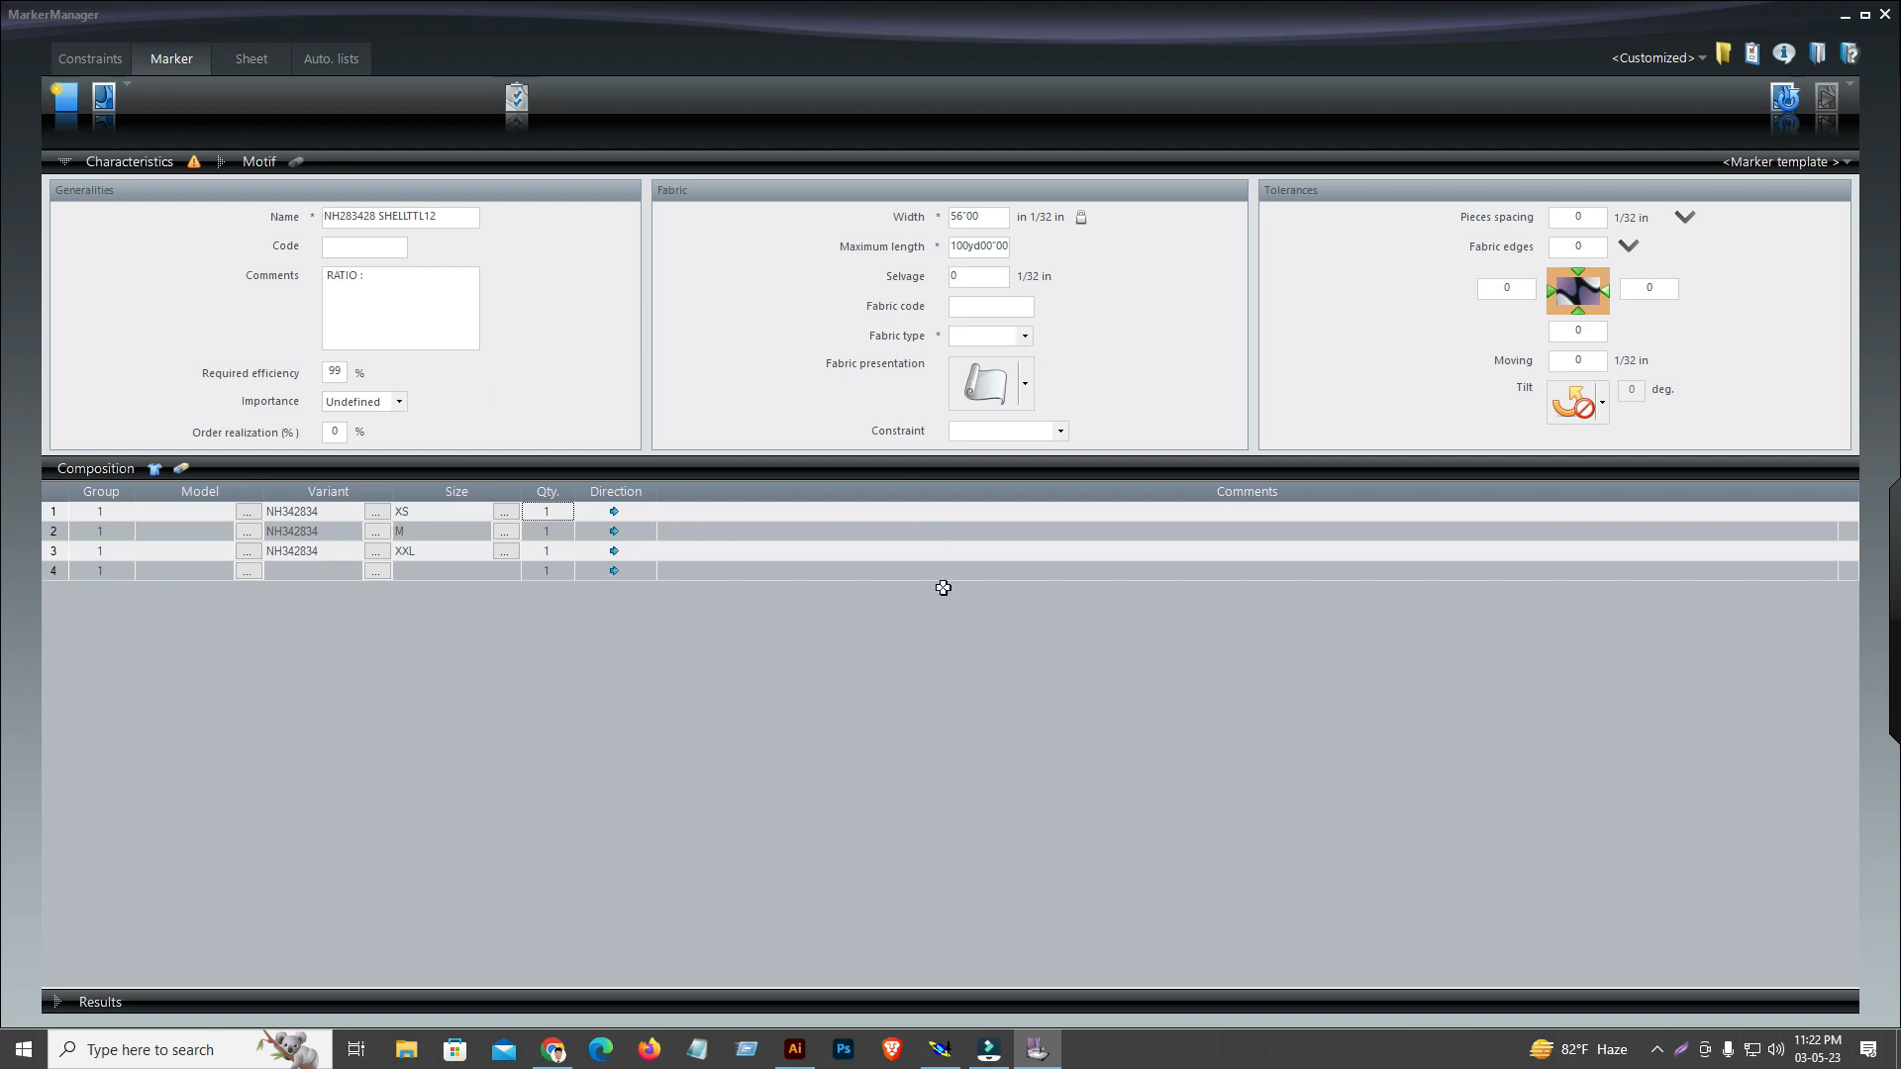
# Set the marker's fabric type to S
pyautogui.click(1027, 337)
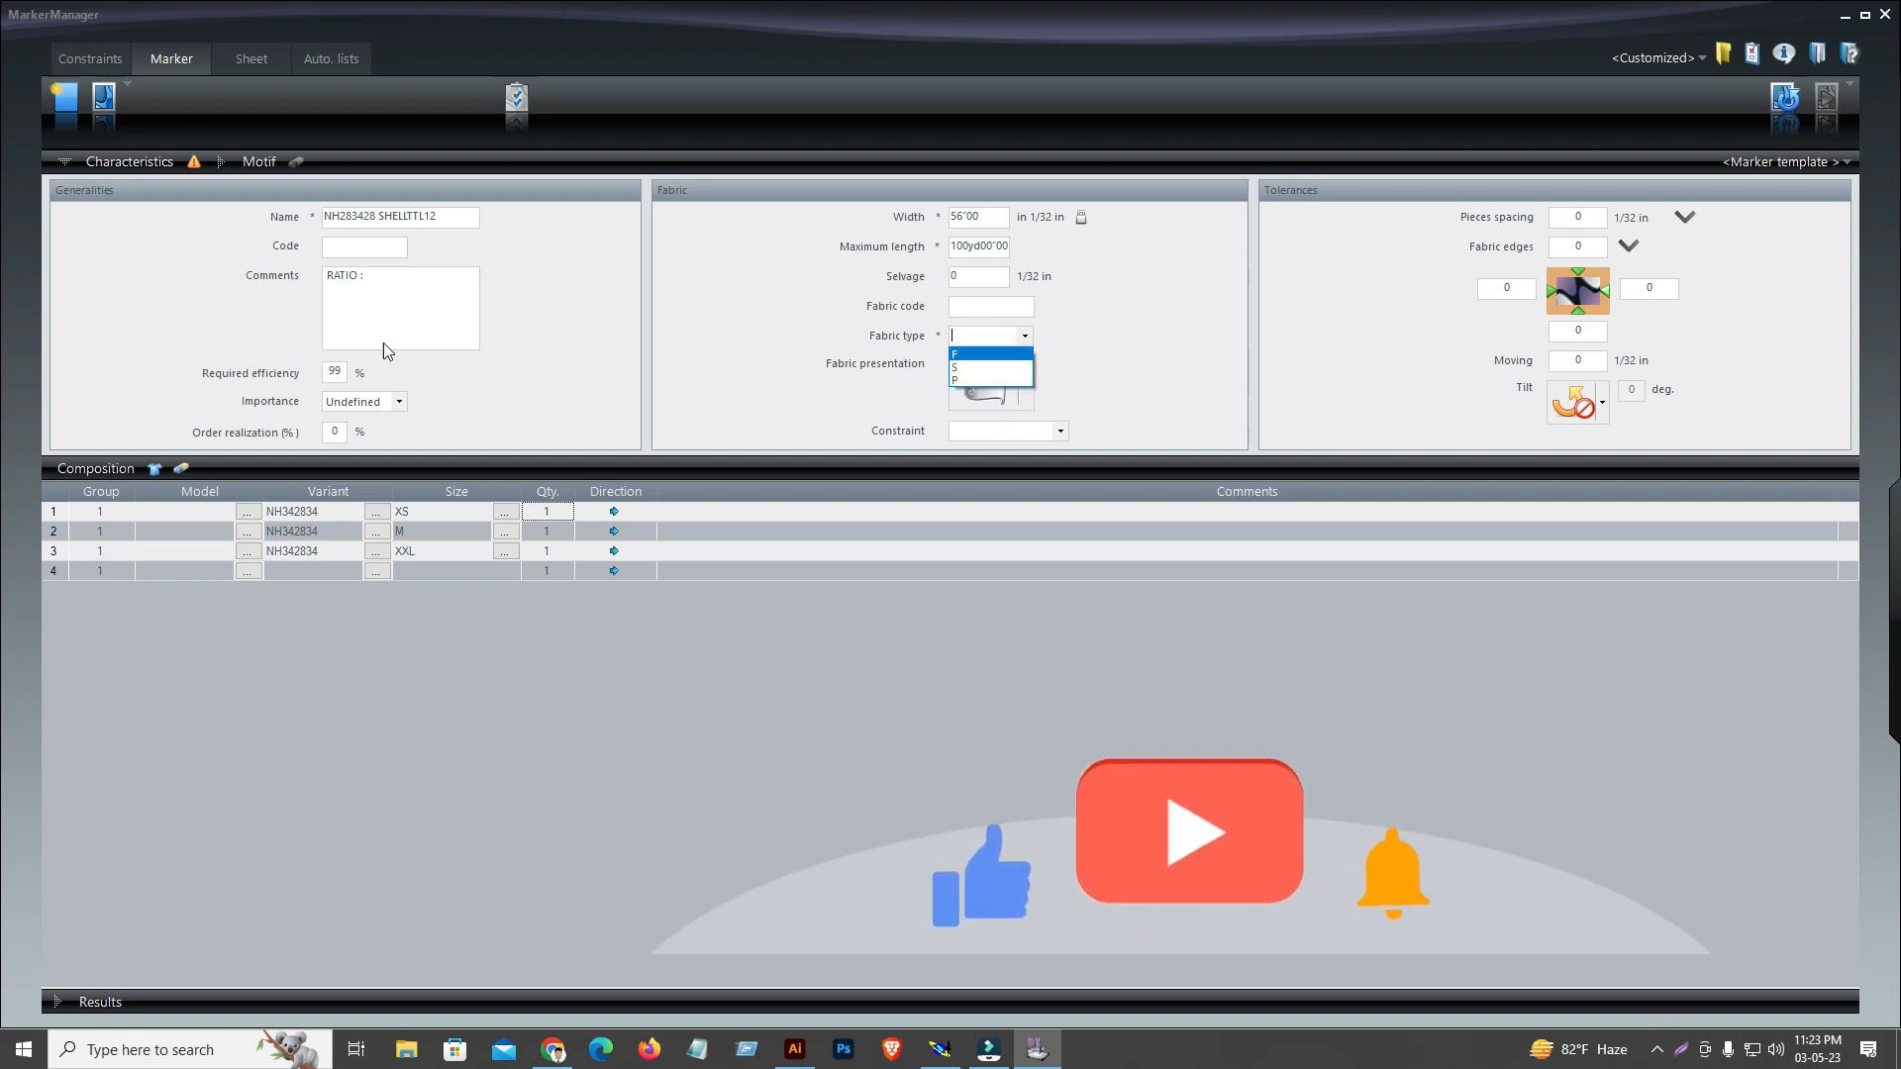
pyautogui.click(955, 366)
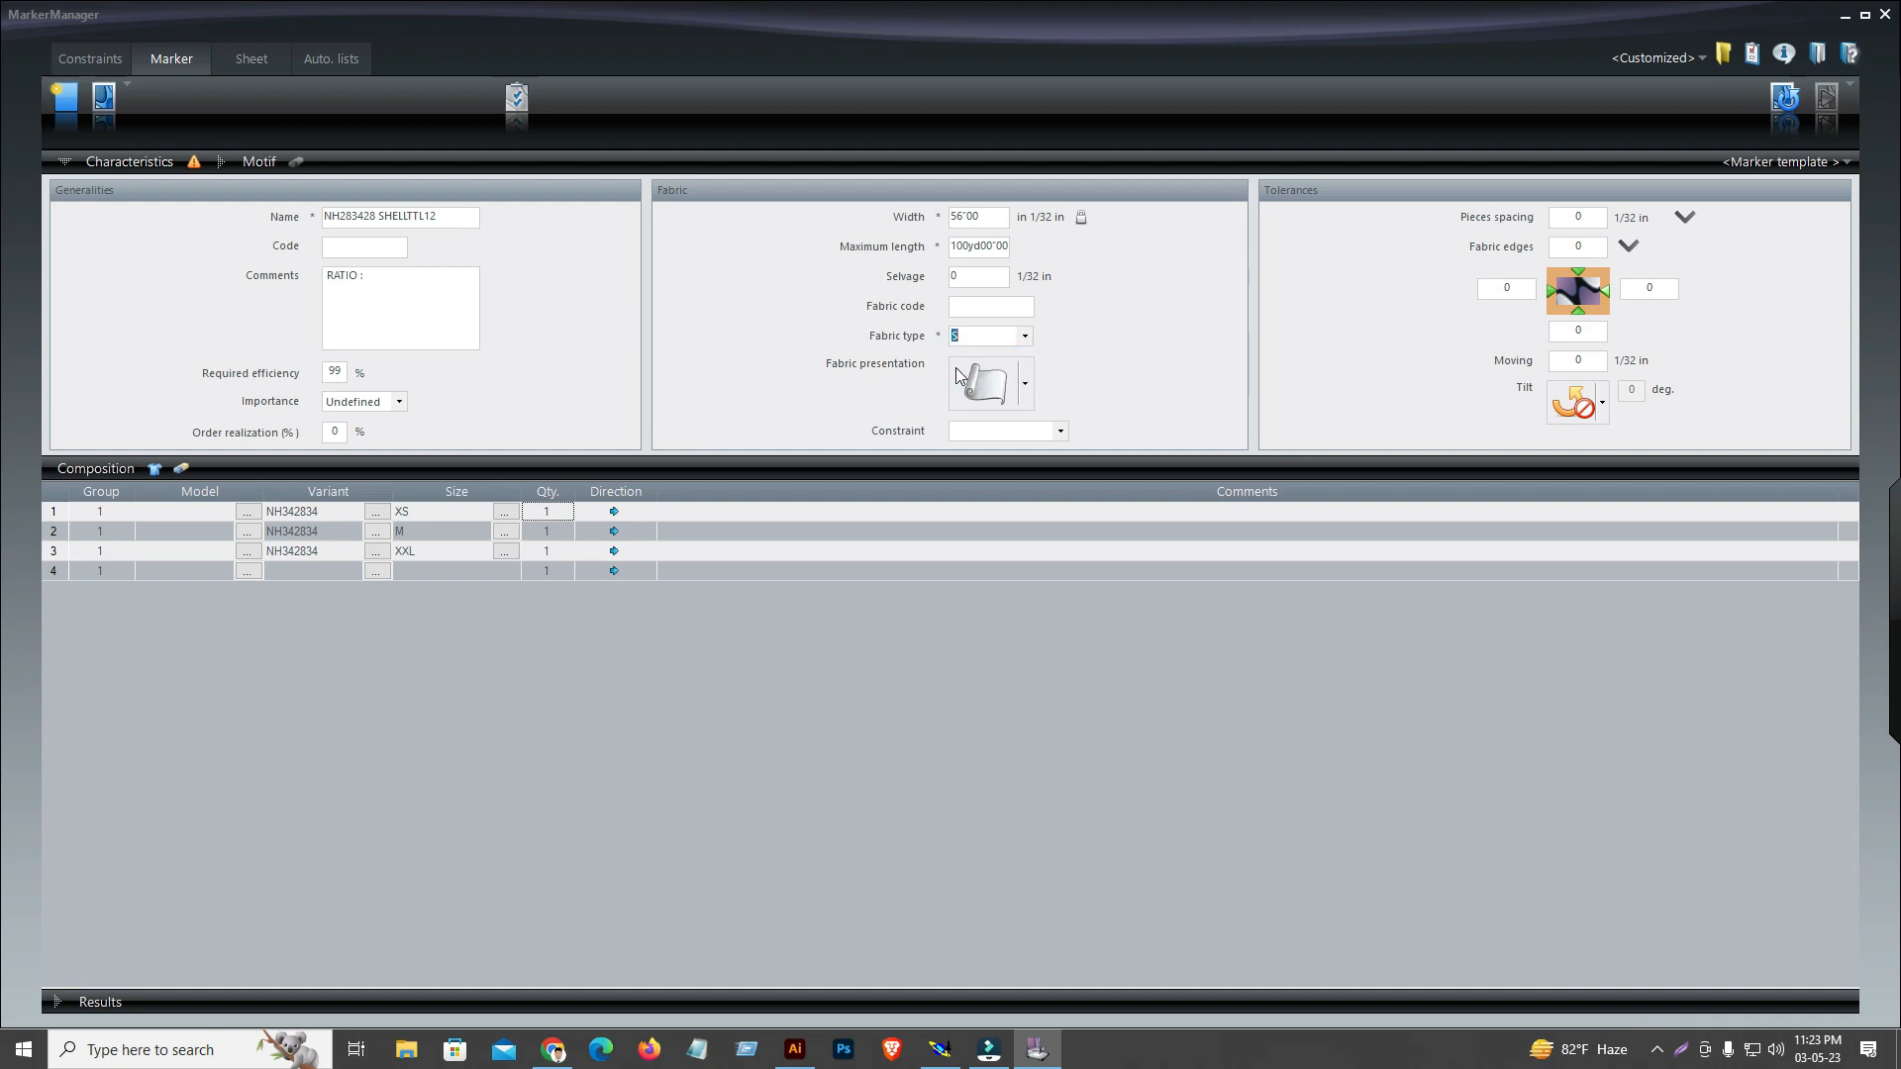
pyautogui.click(1107, 352)
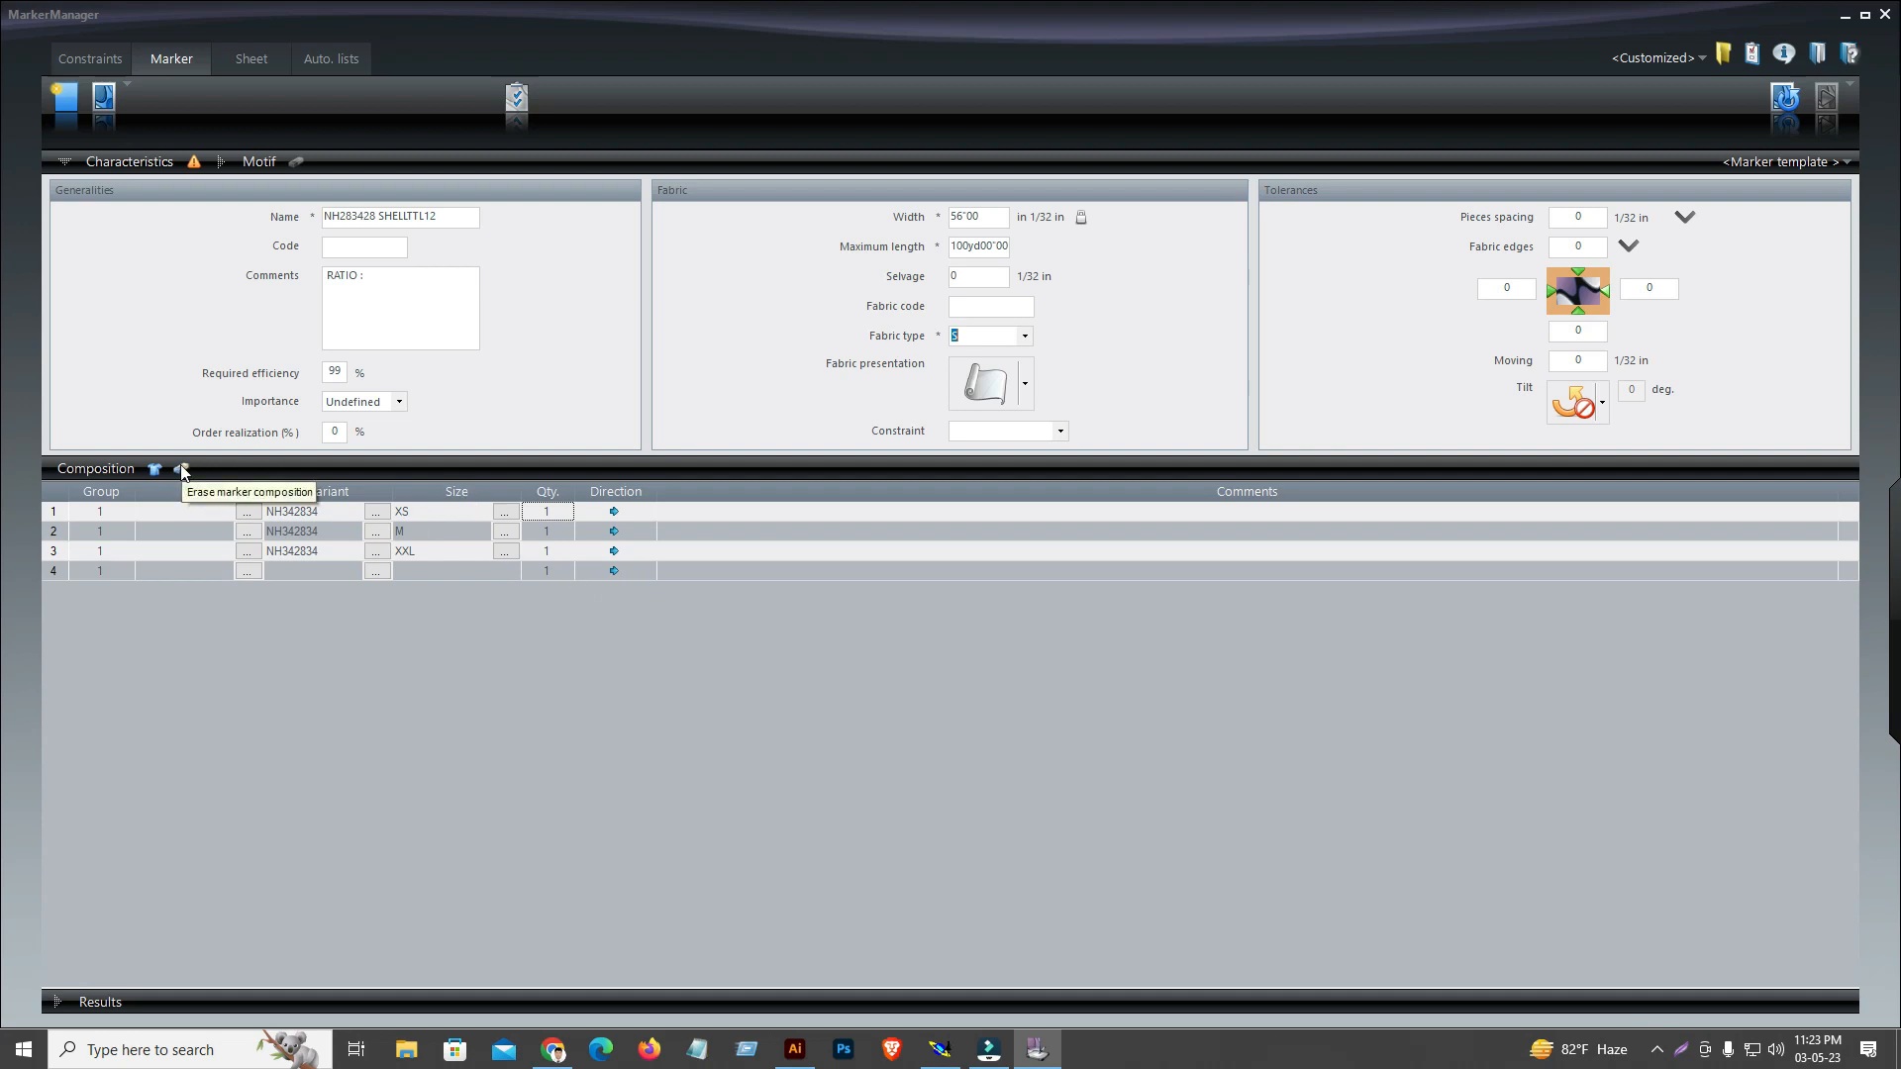
# Delete the XS, M and XXL rows from the marker composition one by one
pyautogui.click(69, 517)
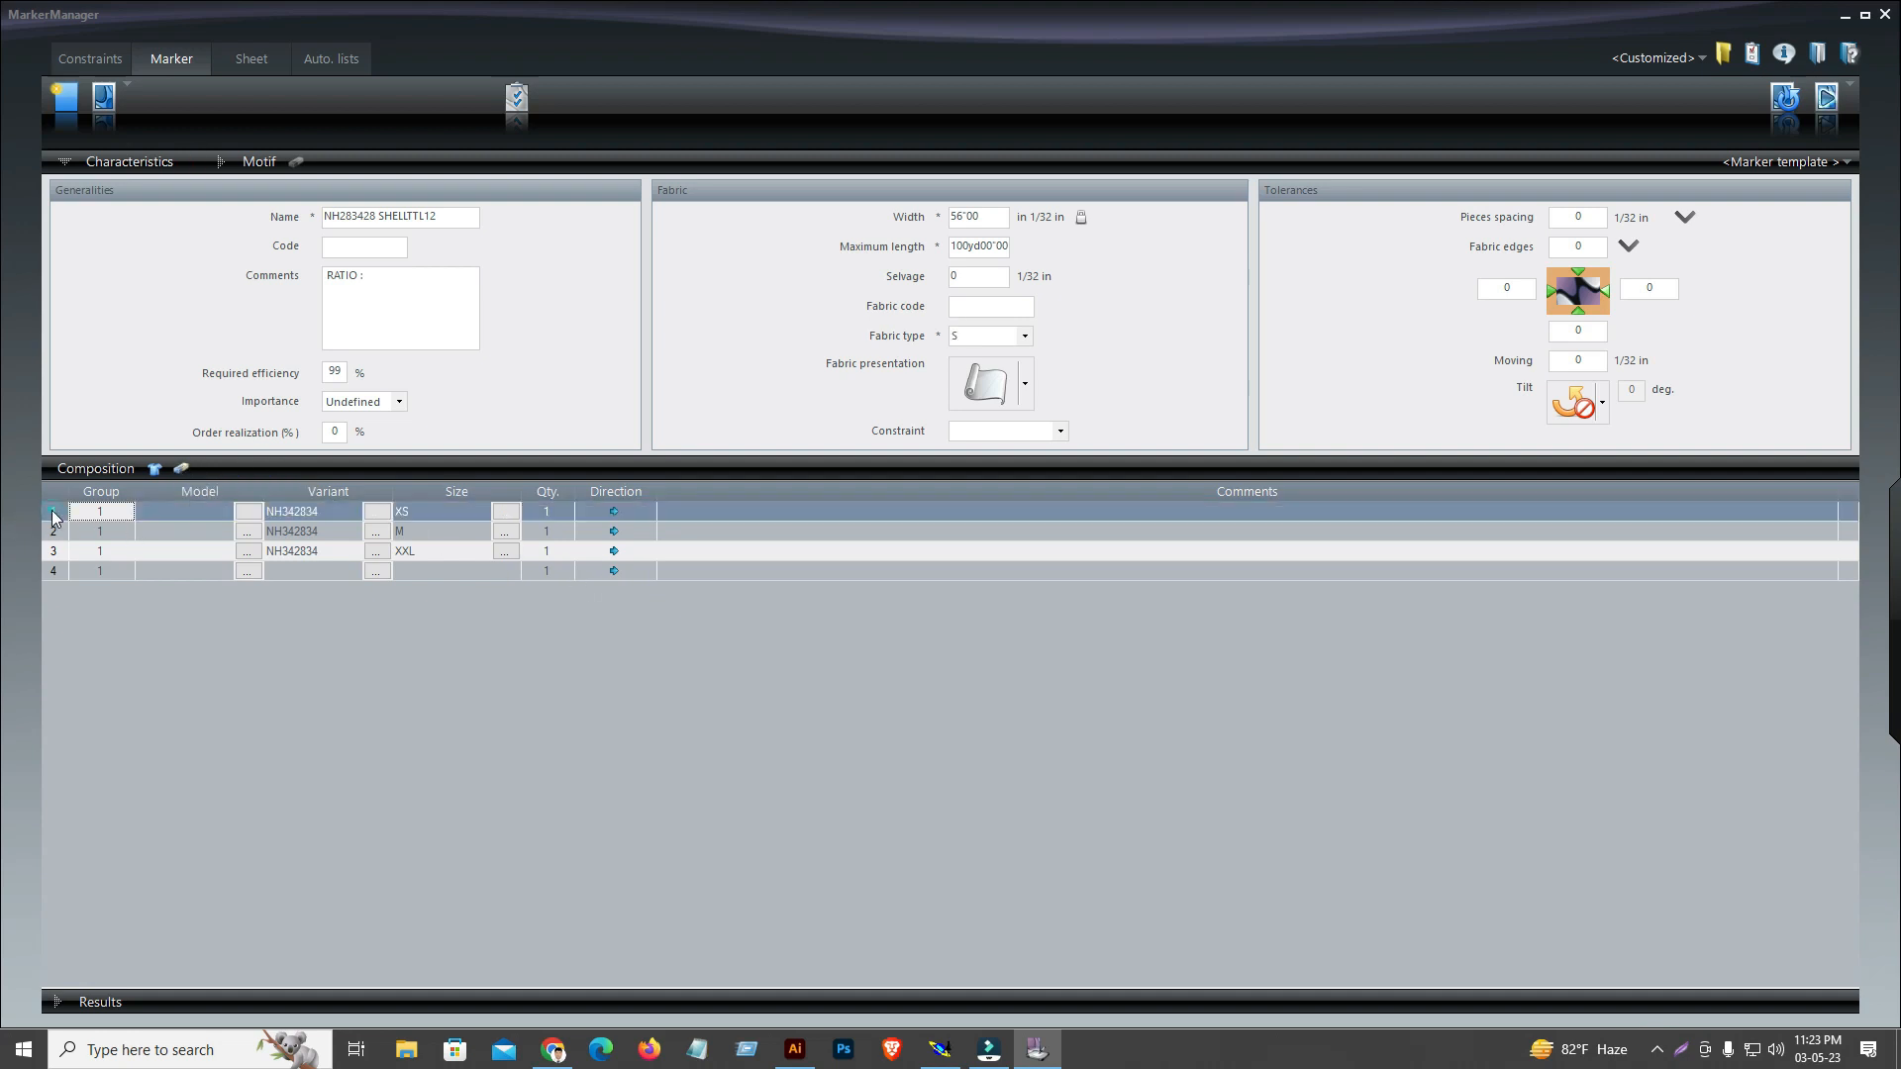
pyautogui.rightClick(54, 512)
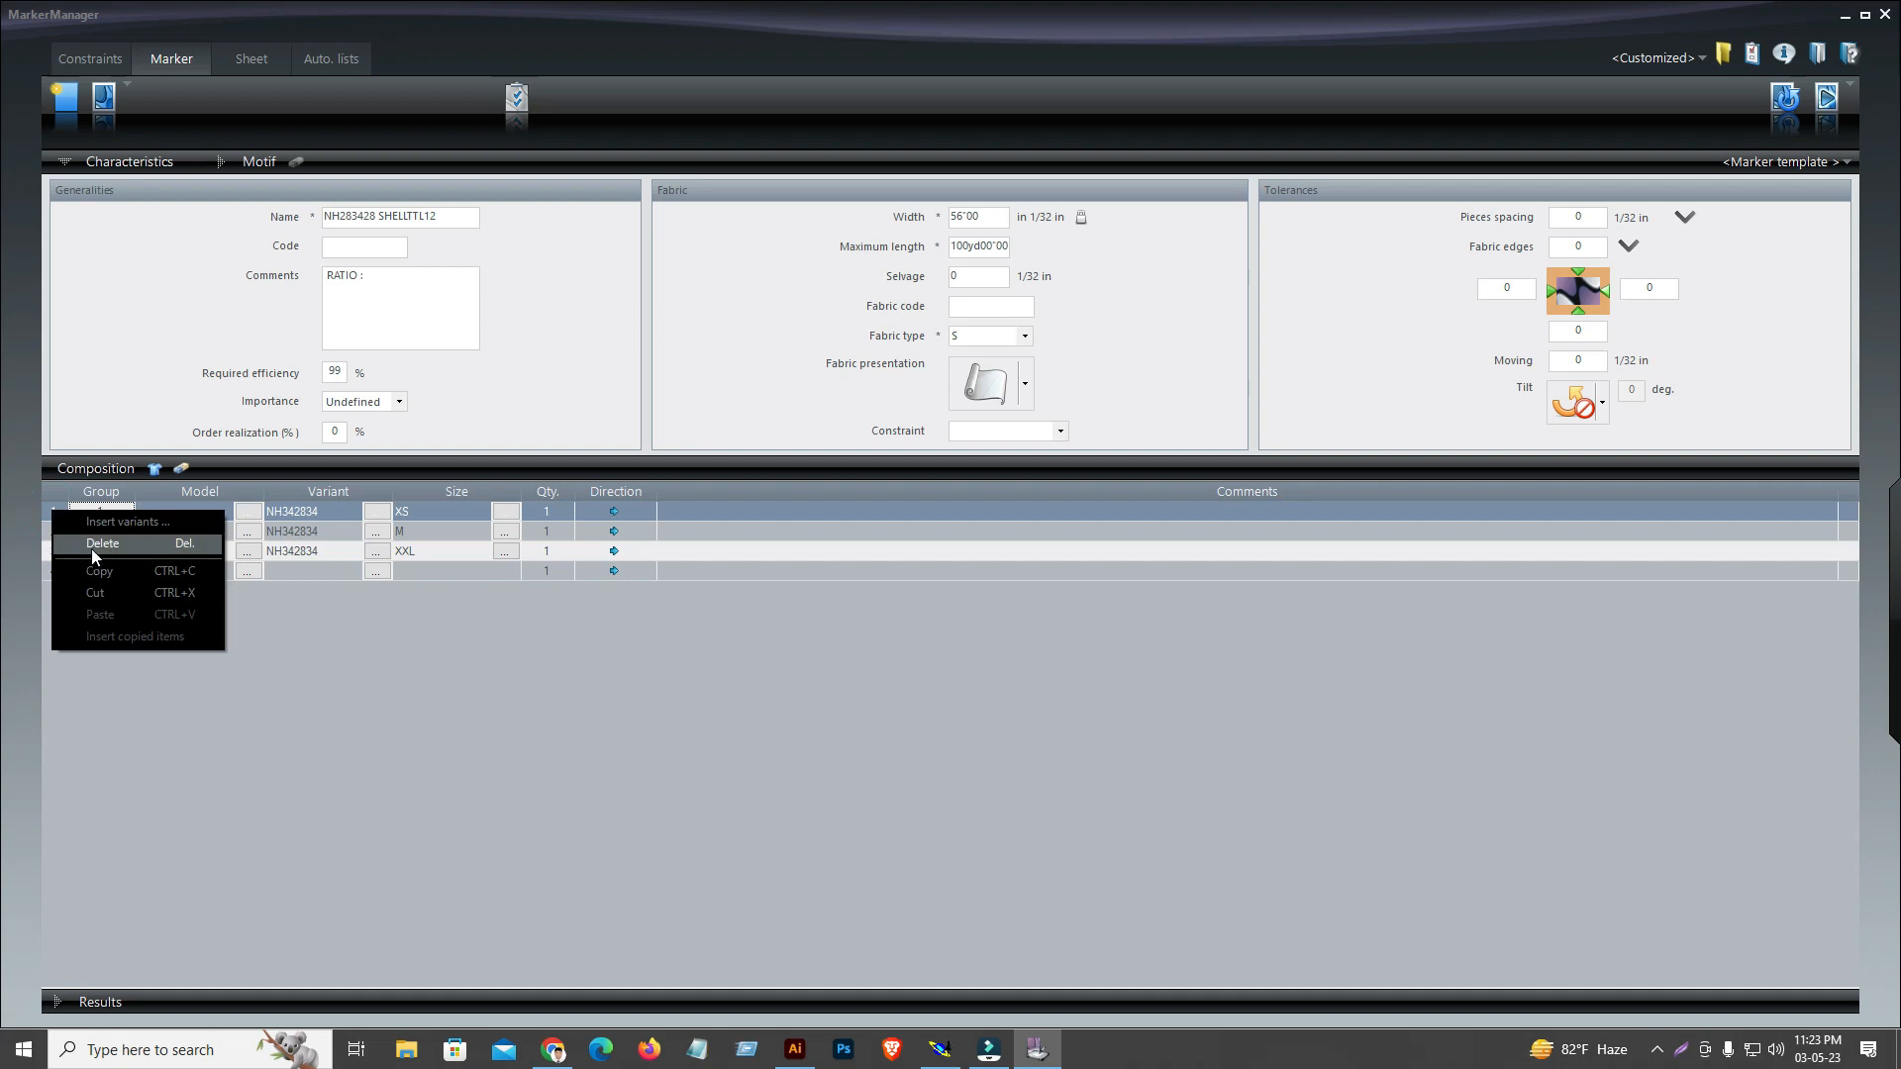
pyautogui.click(91, 545)
pyautogui.click(54, 513)
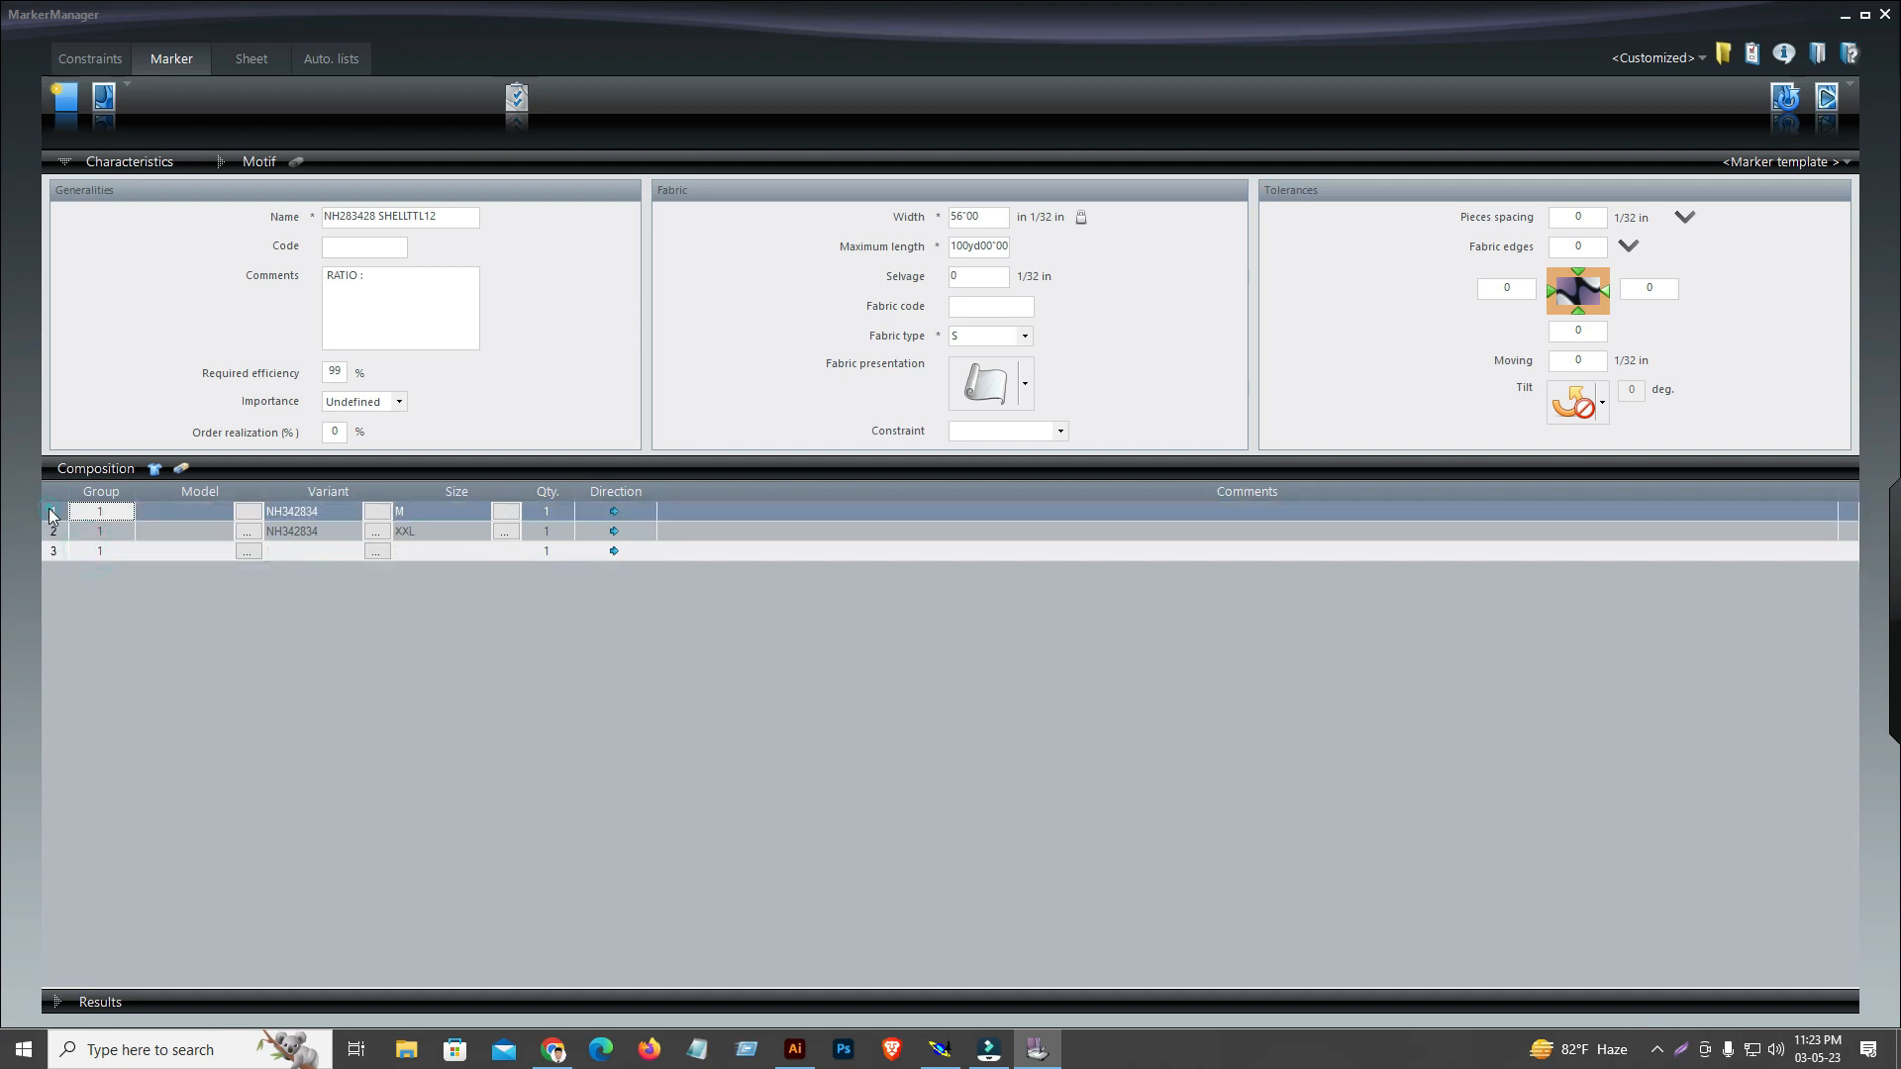
pyautogui.rightClick(53, 512)
pyautogui.click(79, 544)
pyautogui.click(61, 524)
pyautogui.rightClick(54, 517)
pyautogui.click(79, 543)
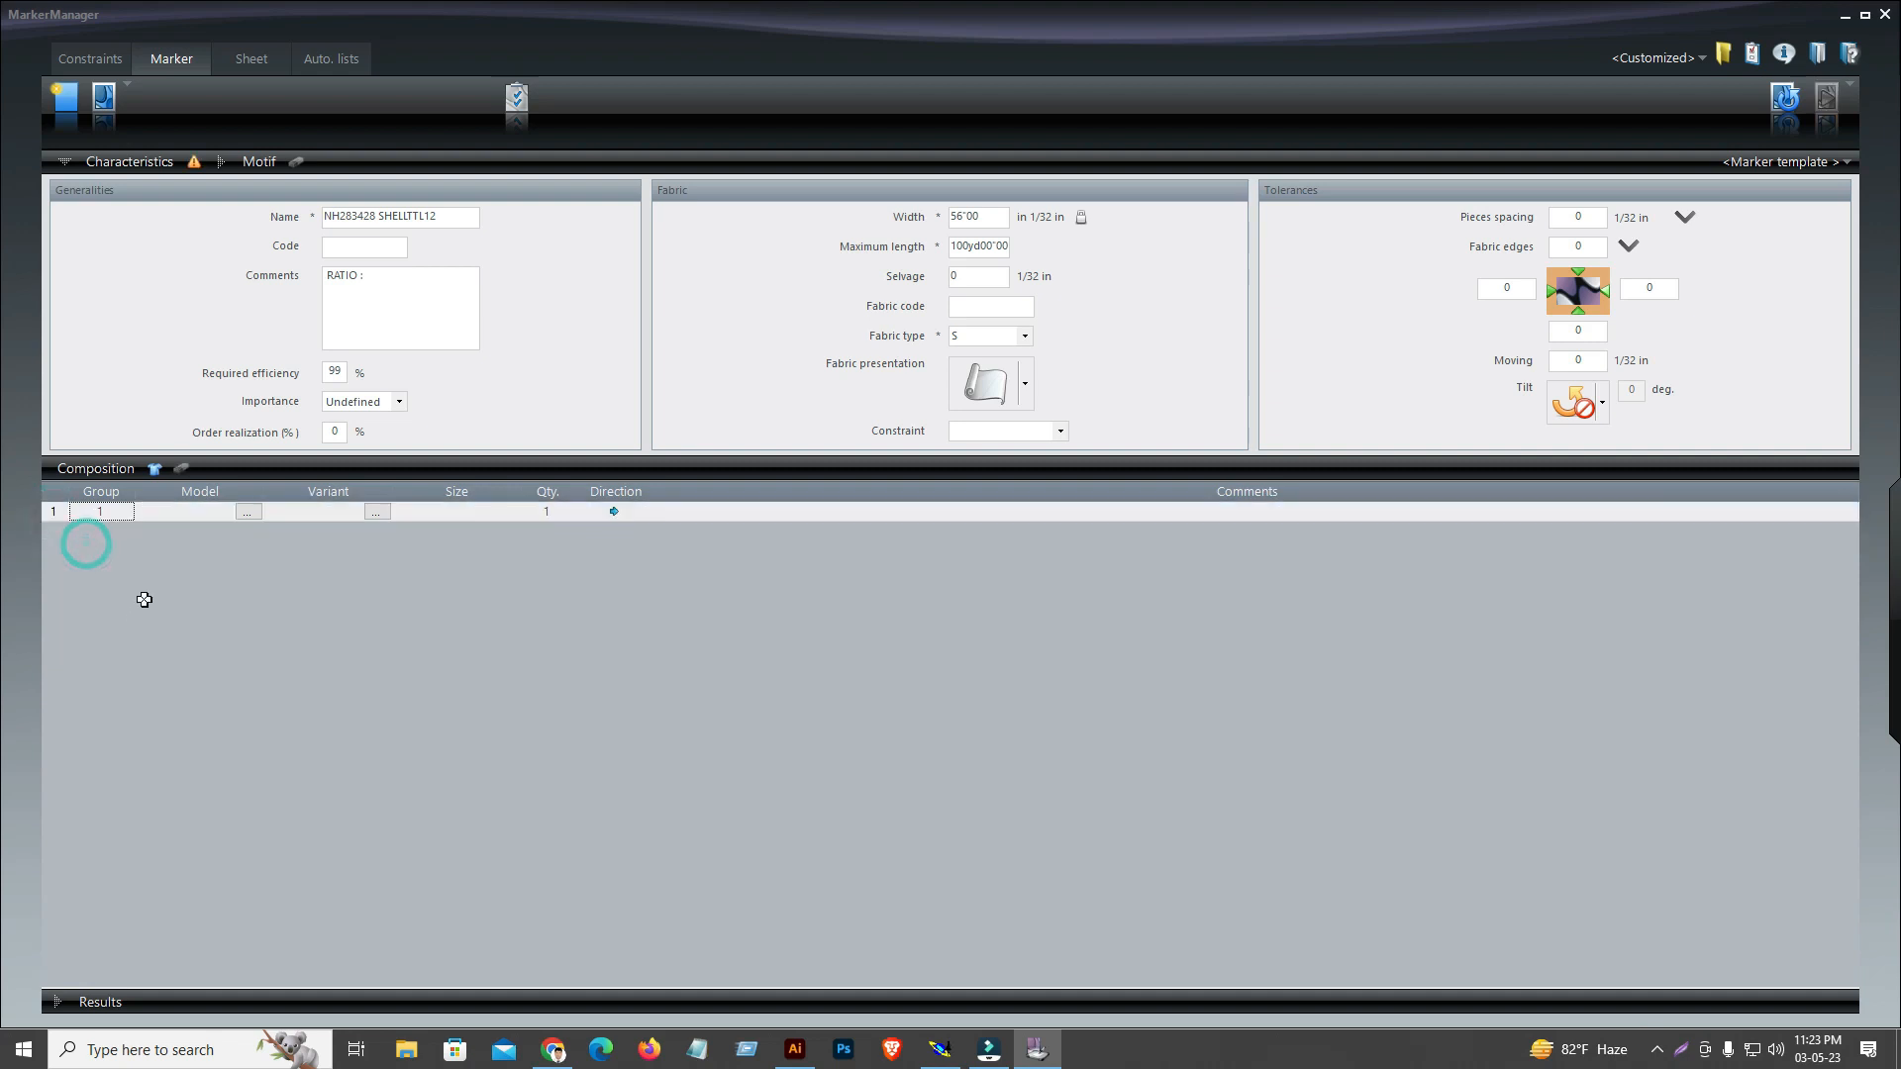
# Fill the empty composition with every size of NH342834.VET, XS through 3XL
pyautogui.click(156, 471)
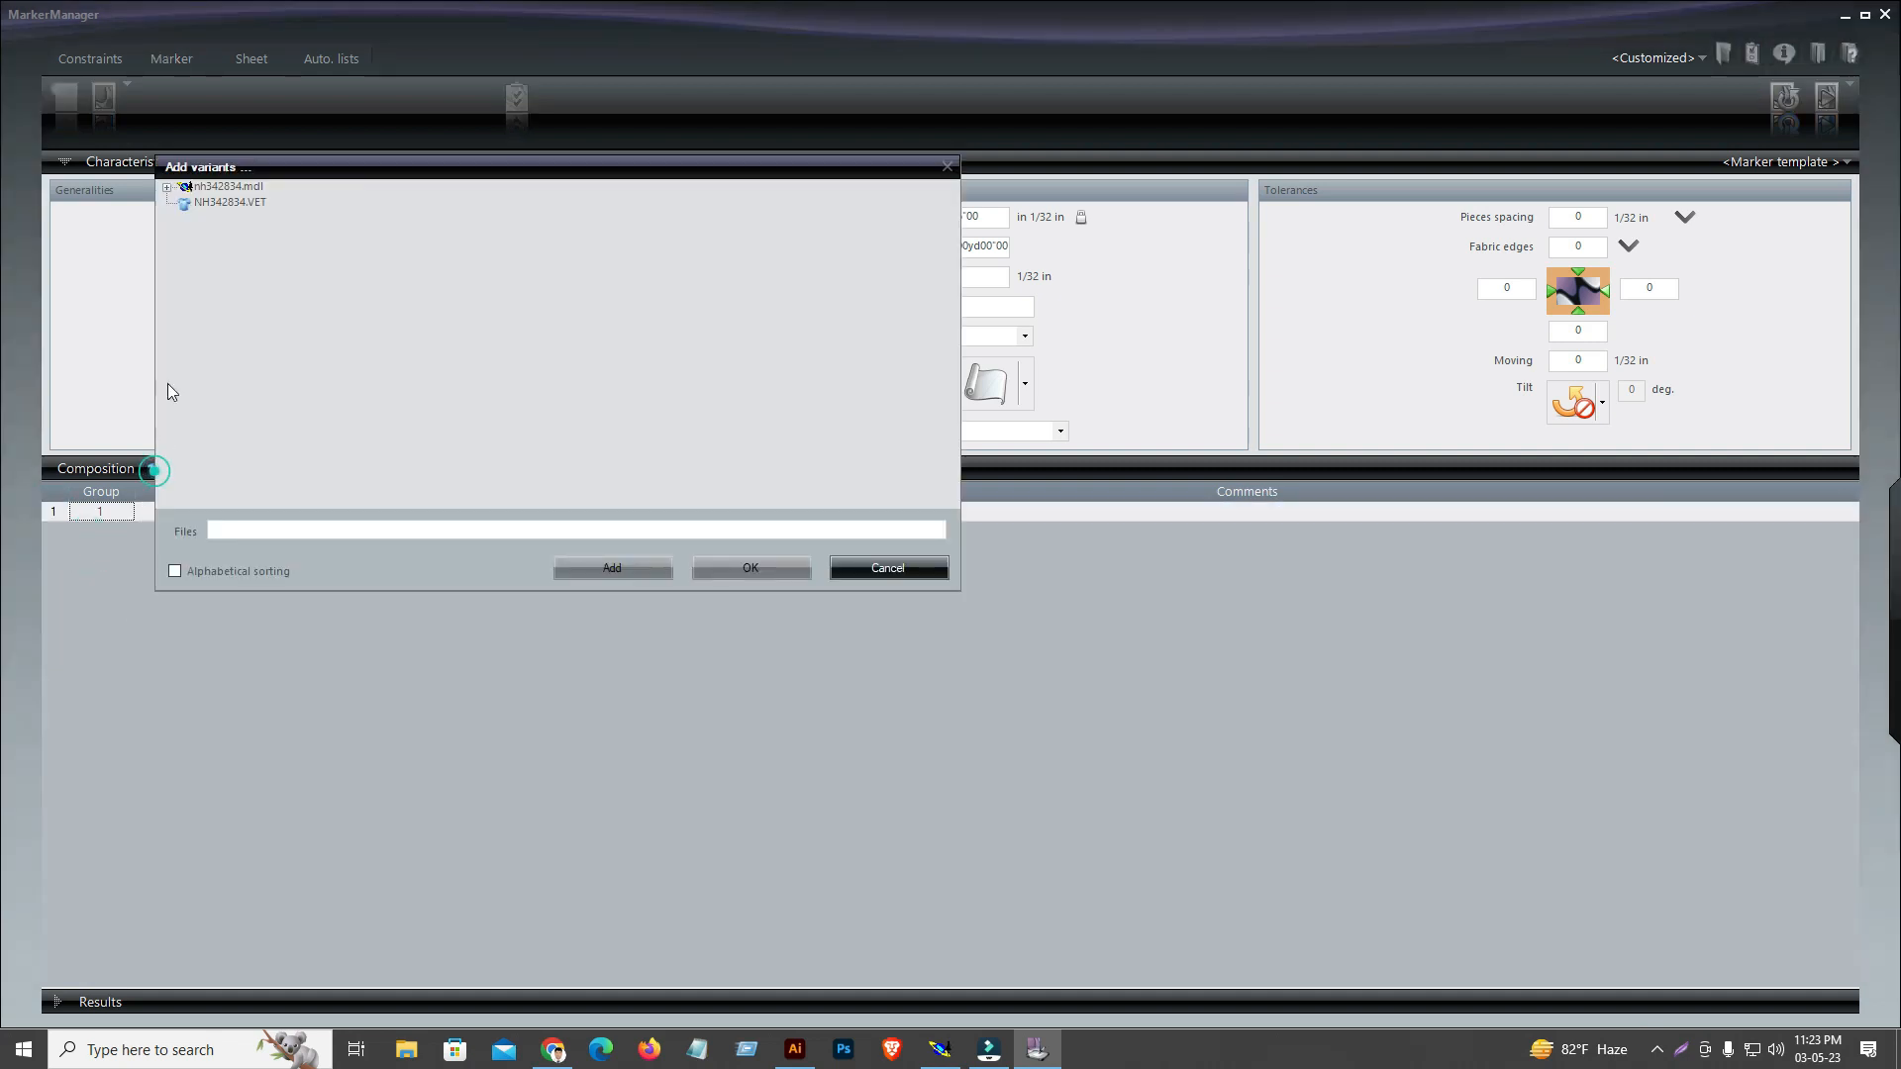
pyautogui.click(196, 202)
pyautogui.click(369, 200)
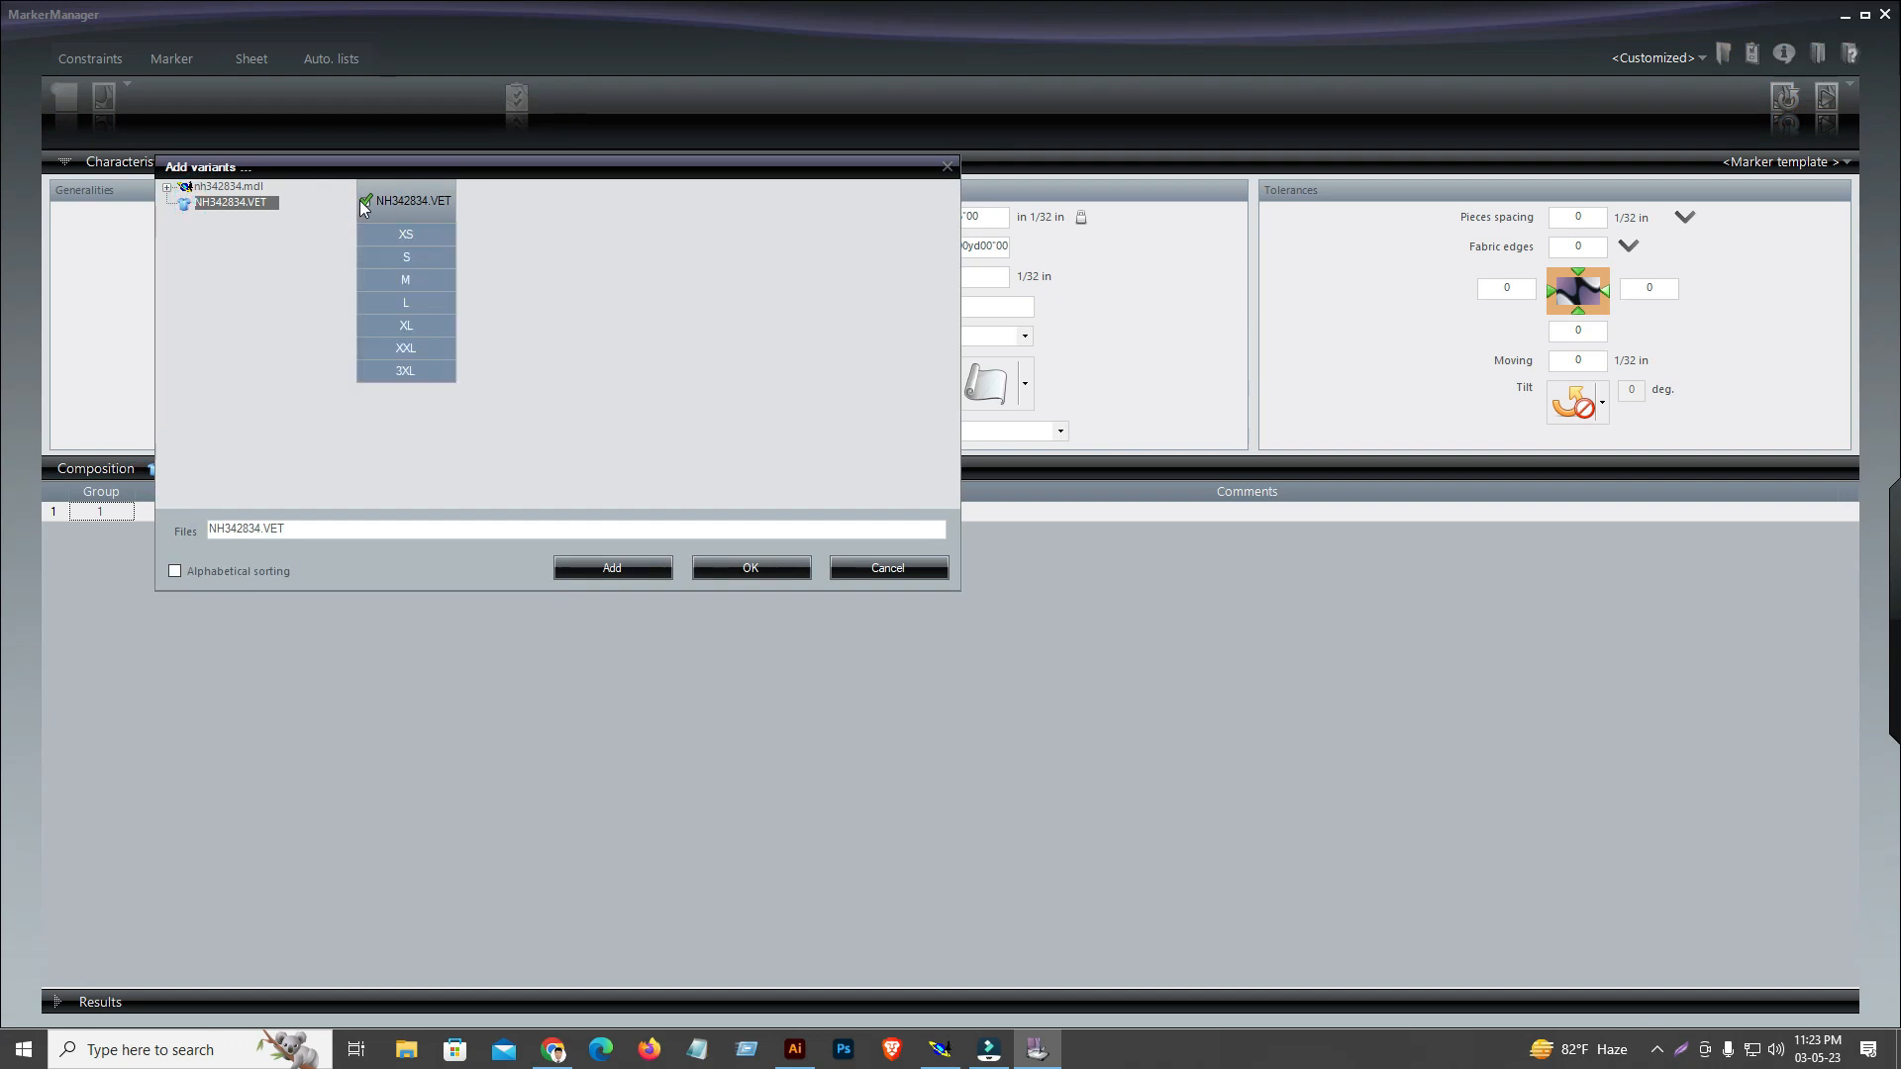
pyautogui.click(618, 570)
pyautogui.click(836, 568)
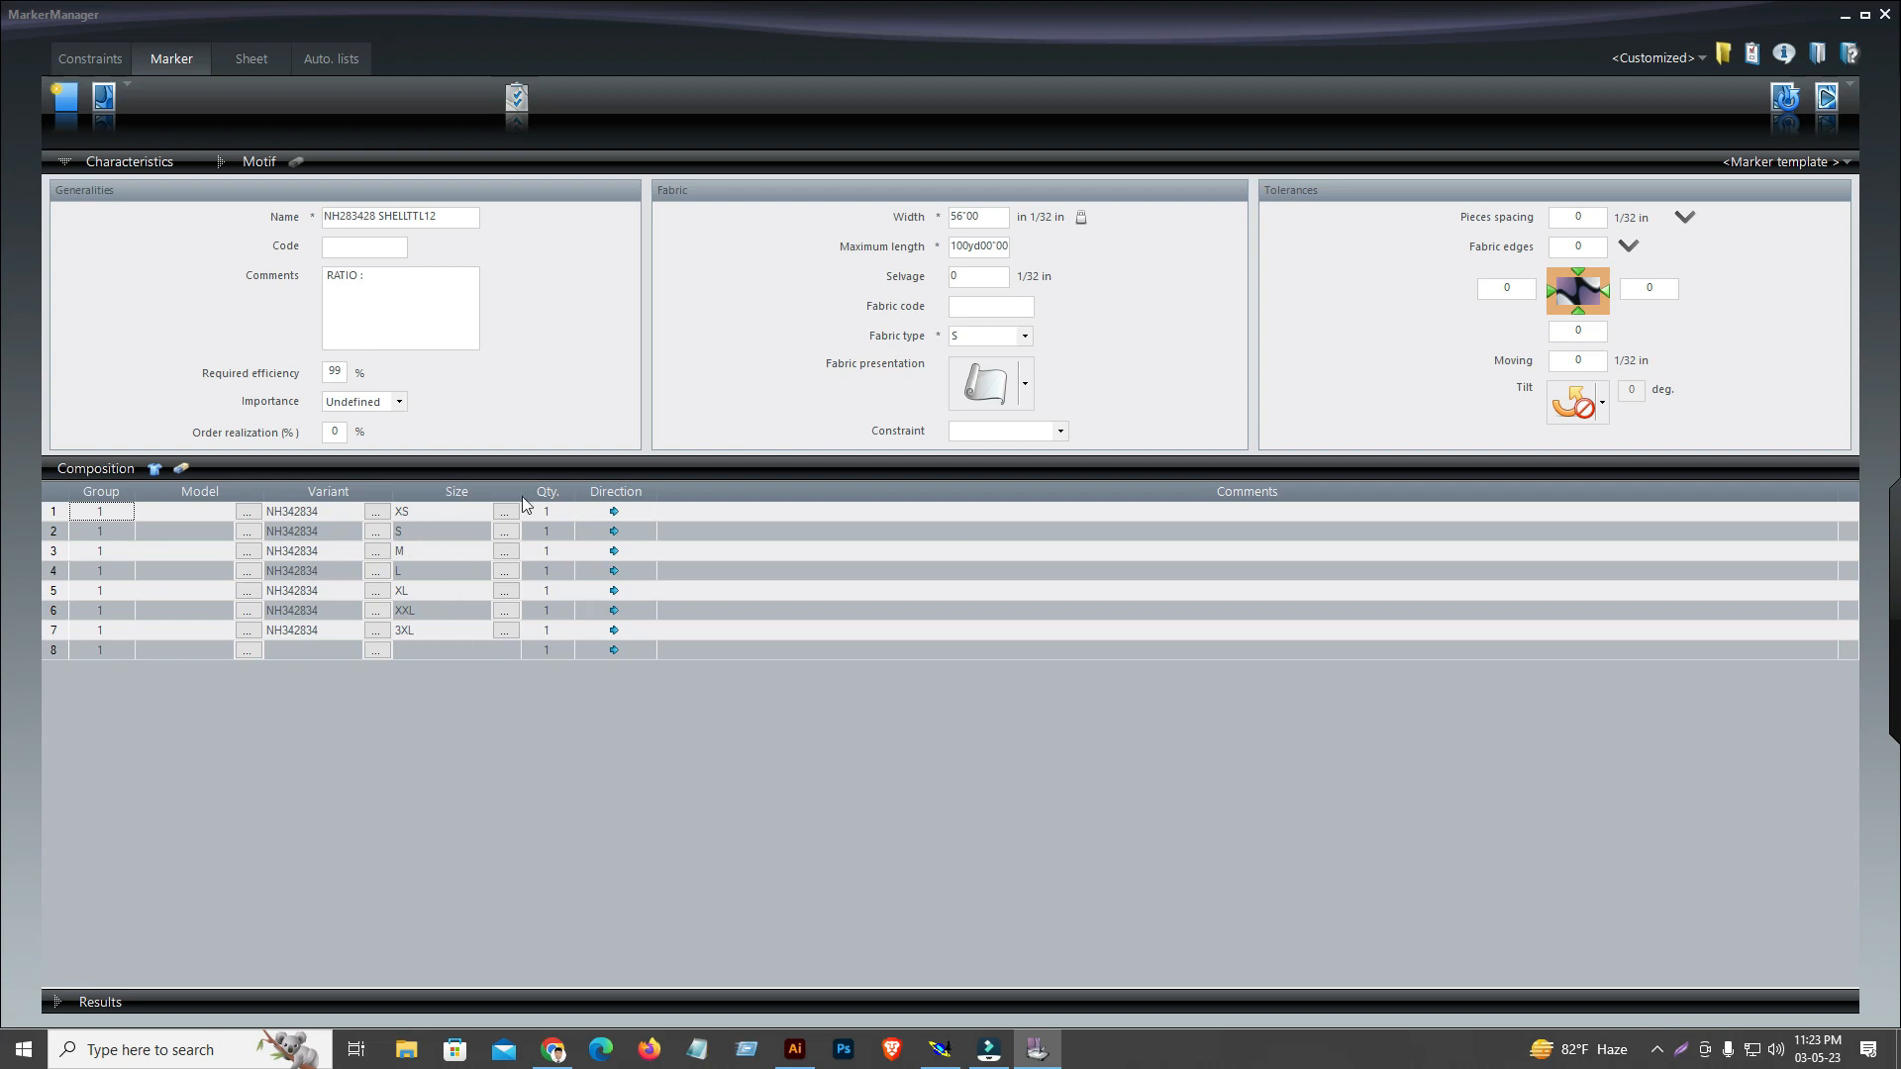
# Set the composition quantities to 2 for XS, 2 for S, 3 for M and 2 for XL
pyautogui.click(551, 510)
pyautogui.write('2')
pyautogui.press('Return')
pyautogui.write('2')
pyautogui.press('Return')
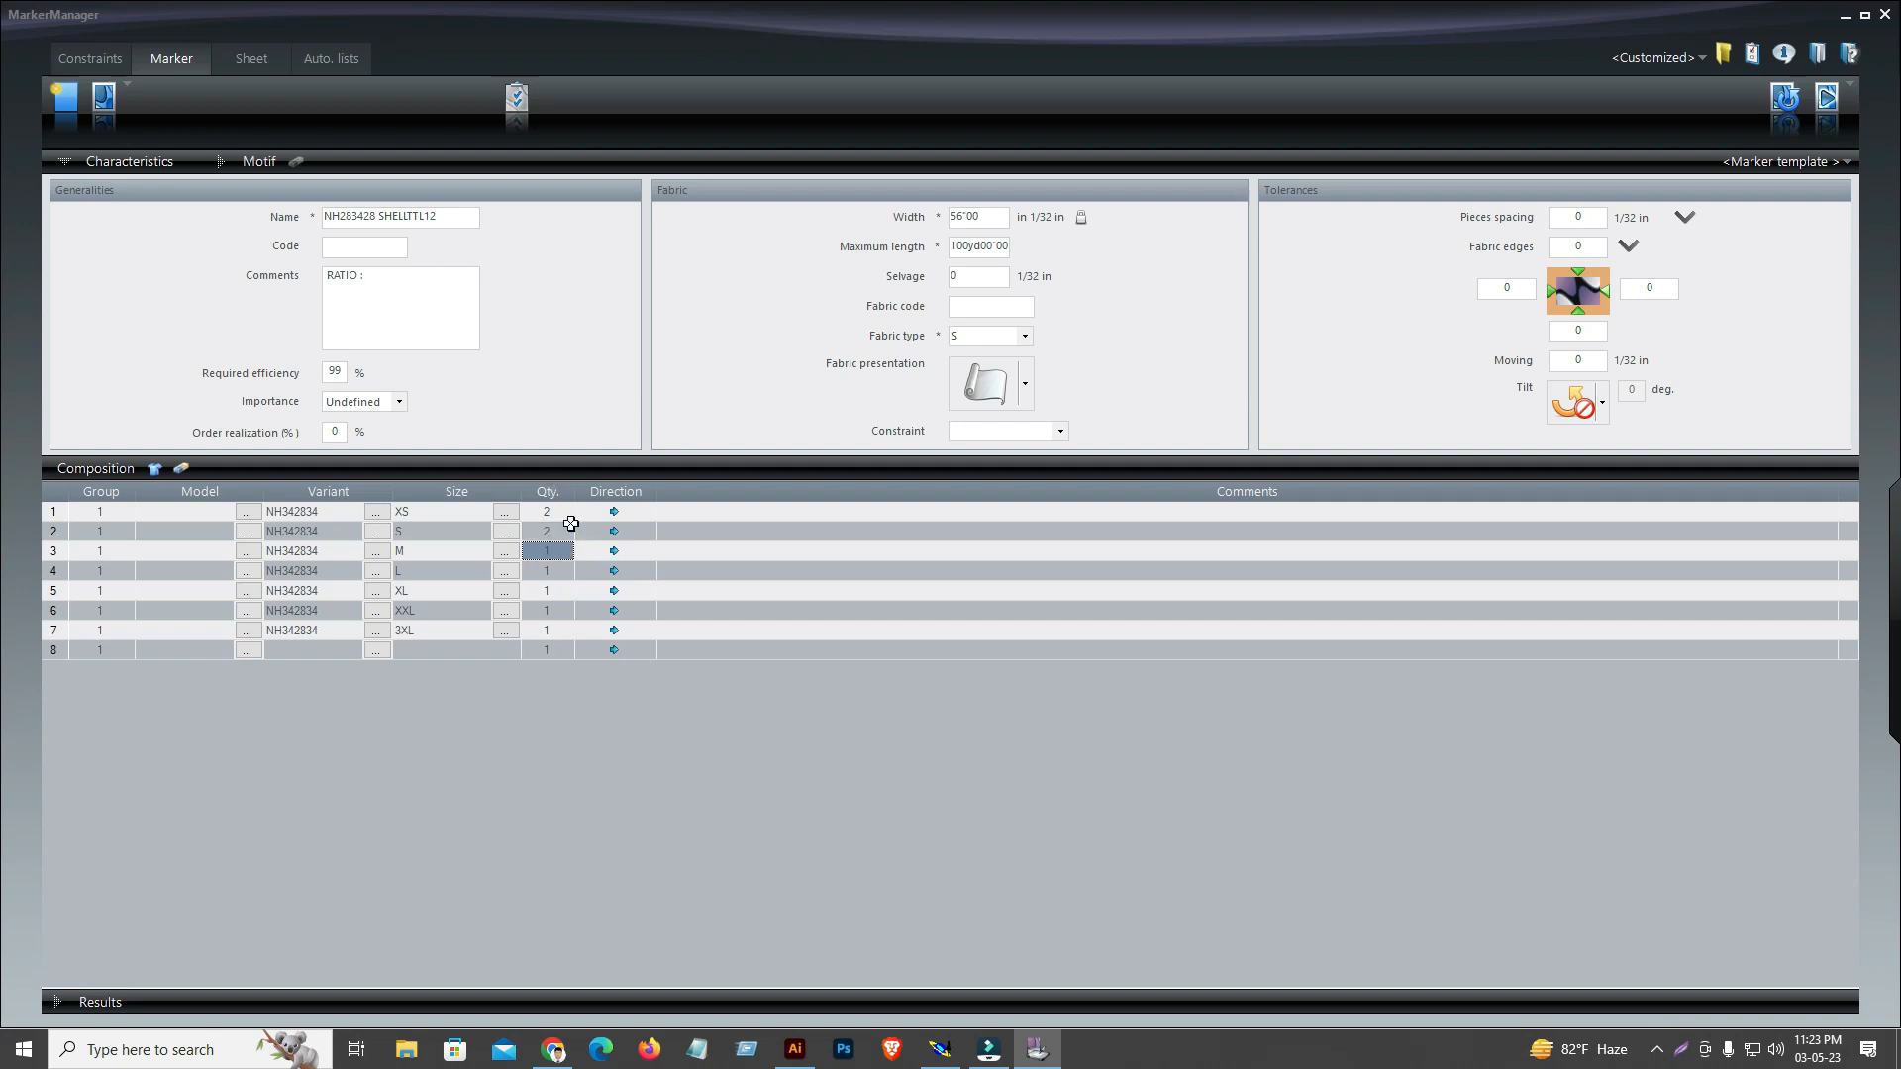
pyautogui.write('3')
pyautogui.press('Return')
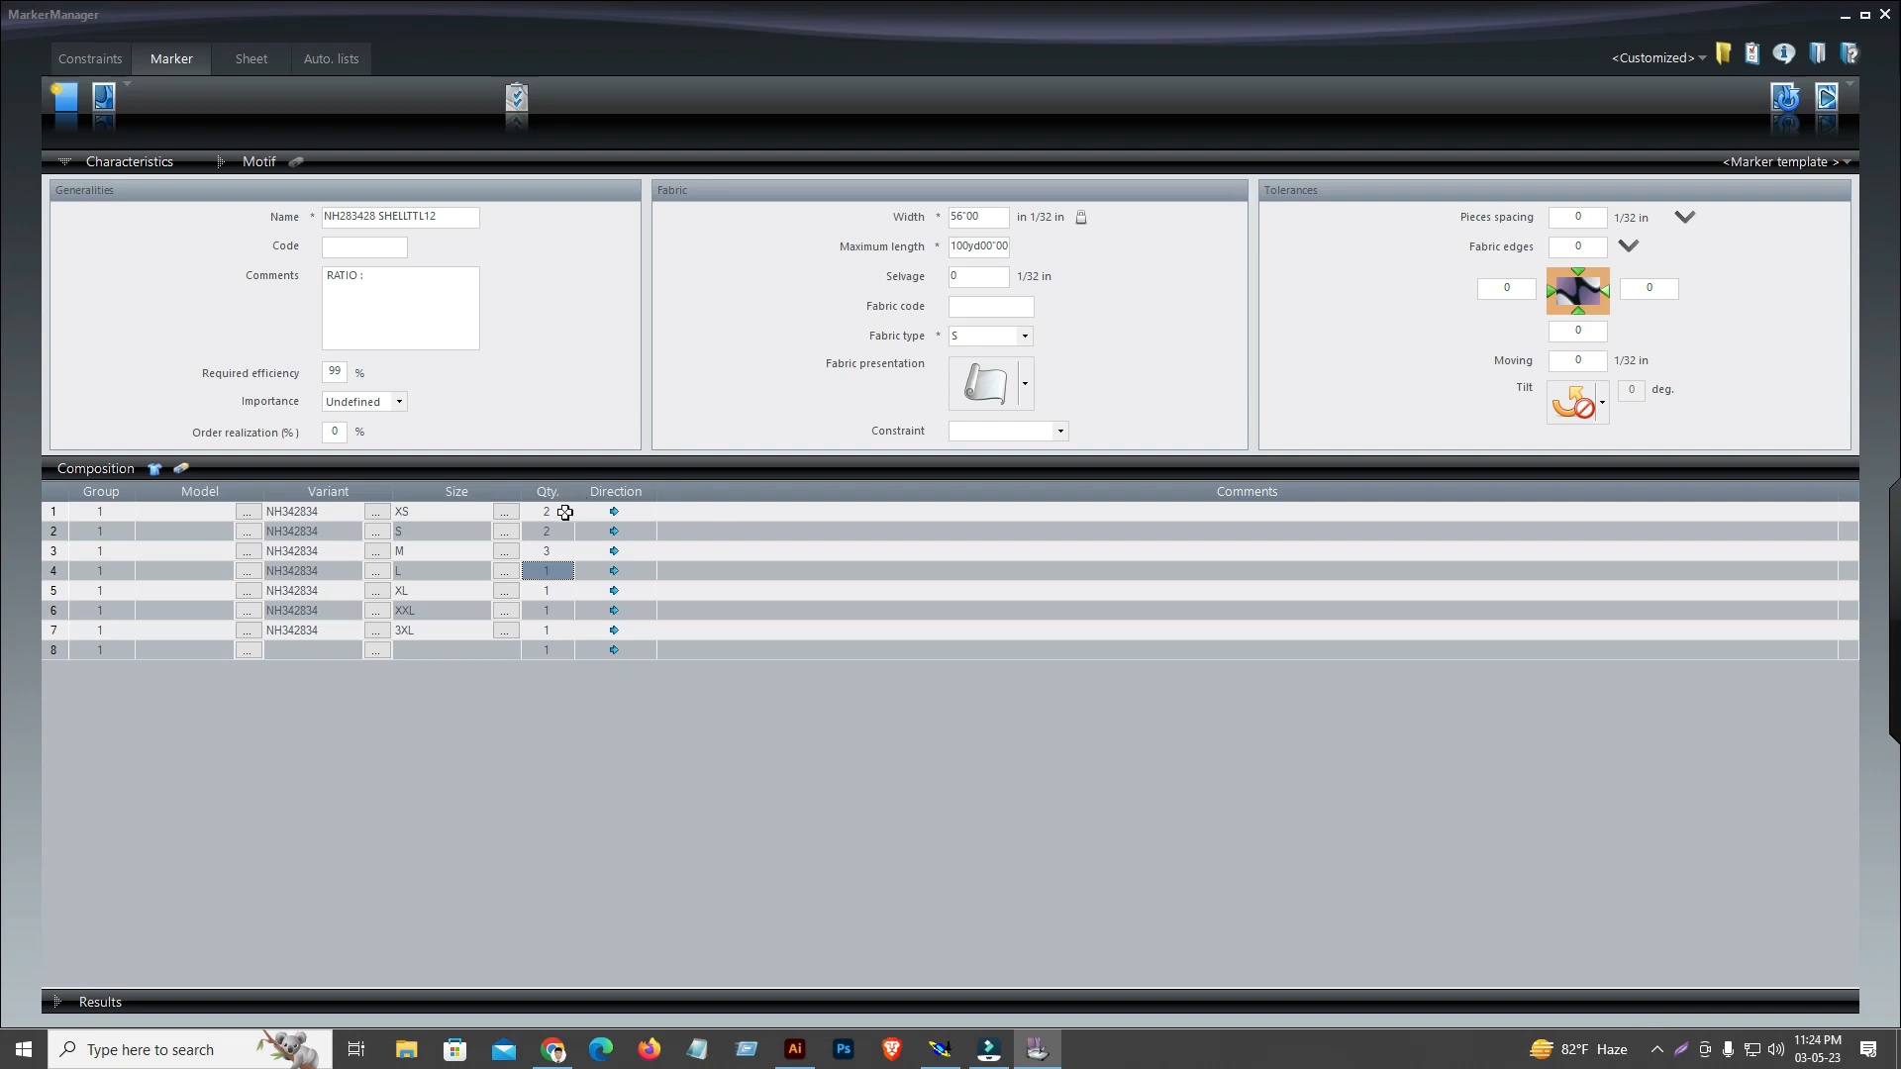
pyautogui.click(558, 591)
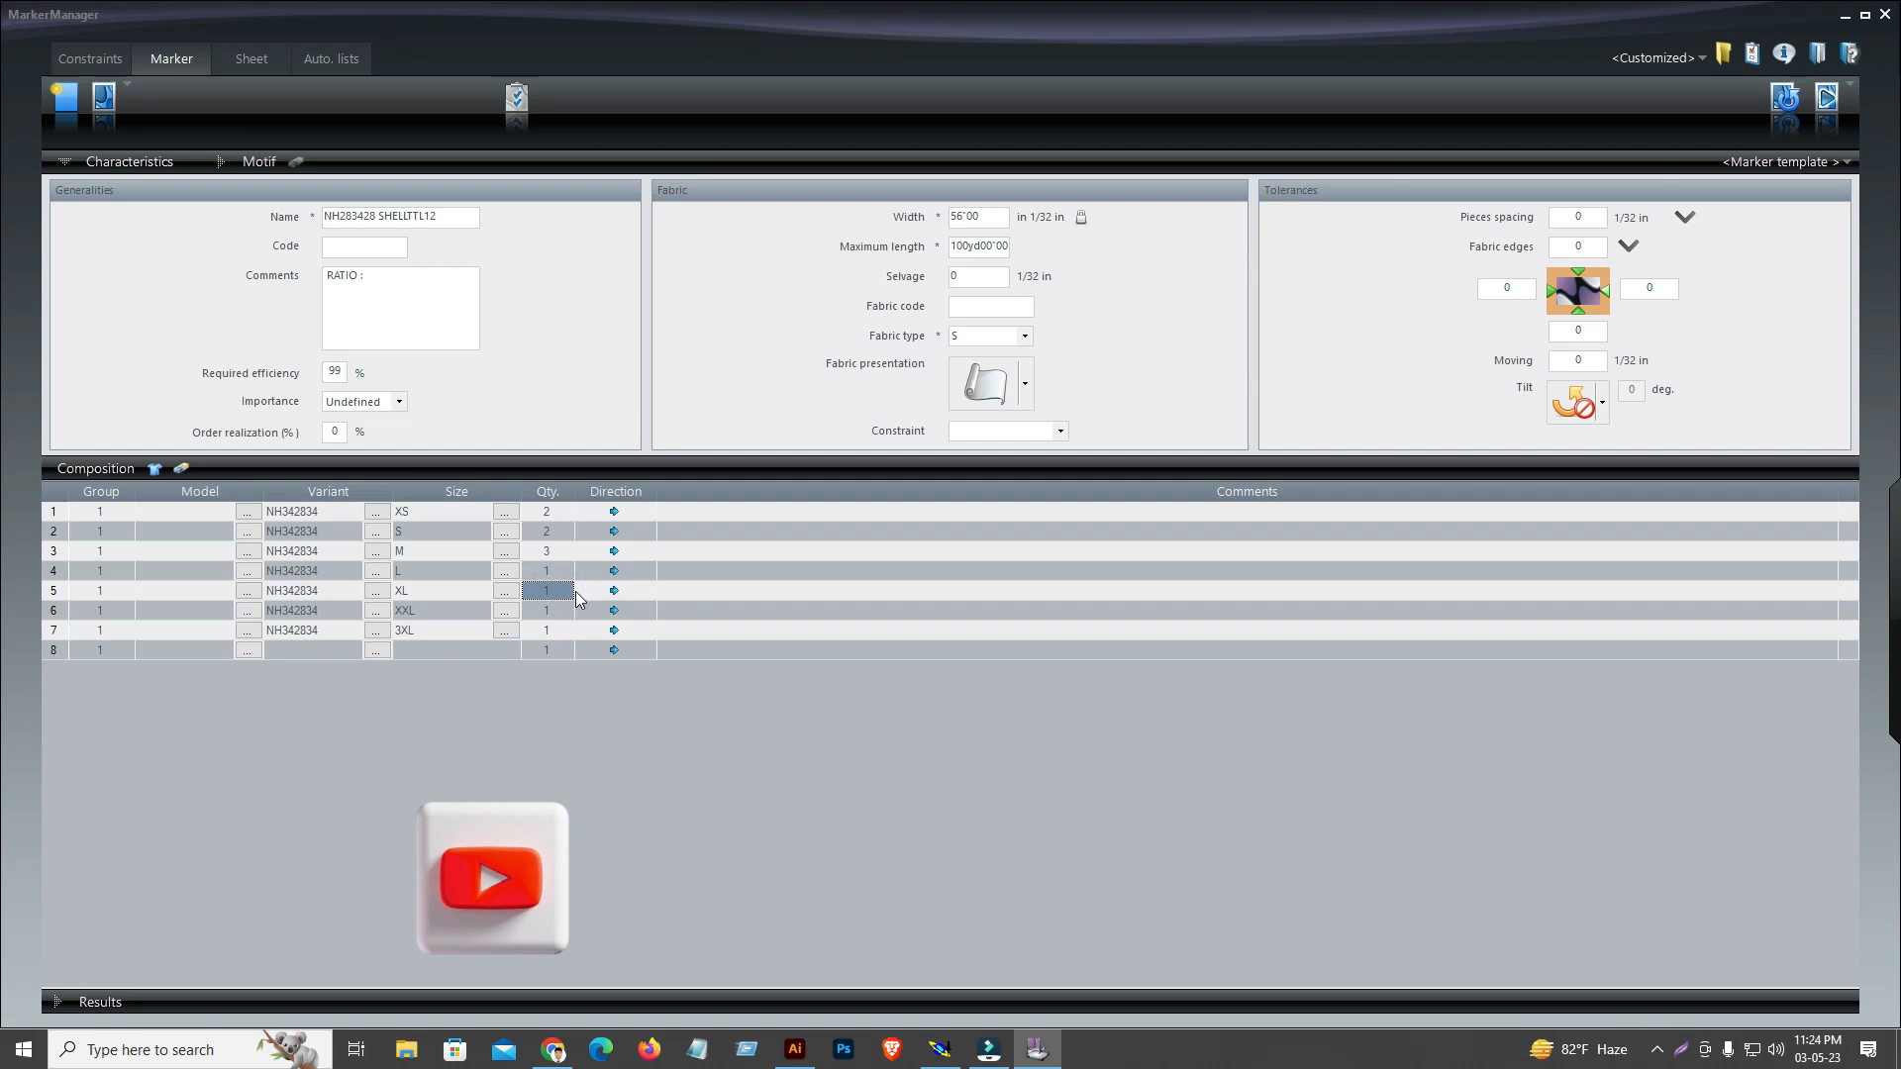
pyautogui.write('2')
pyautogui.press('Return')
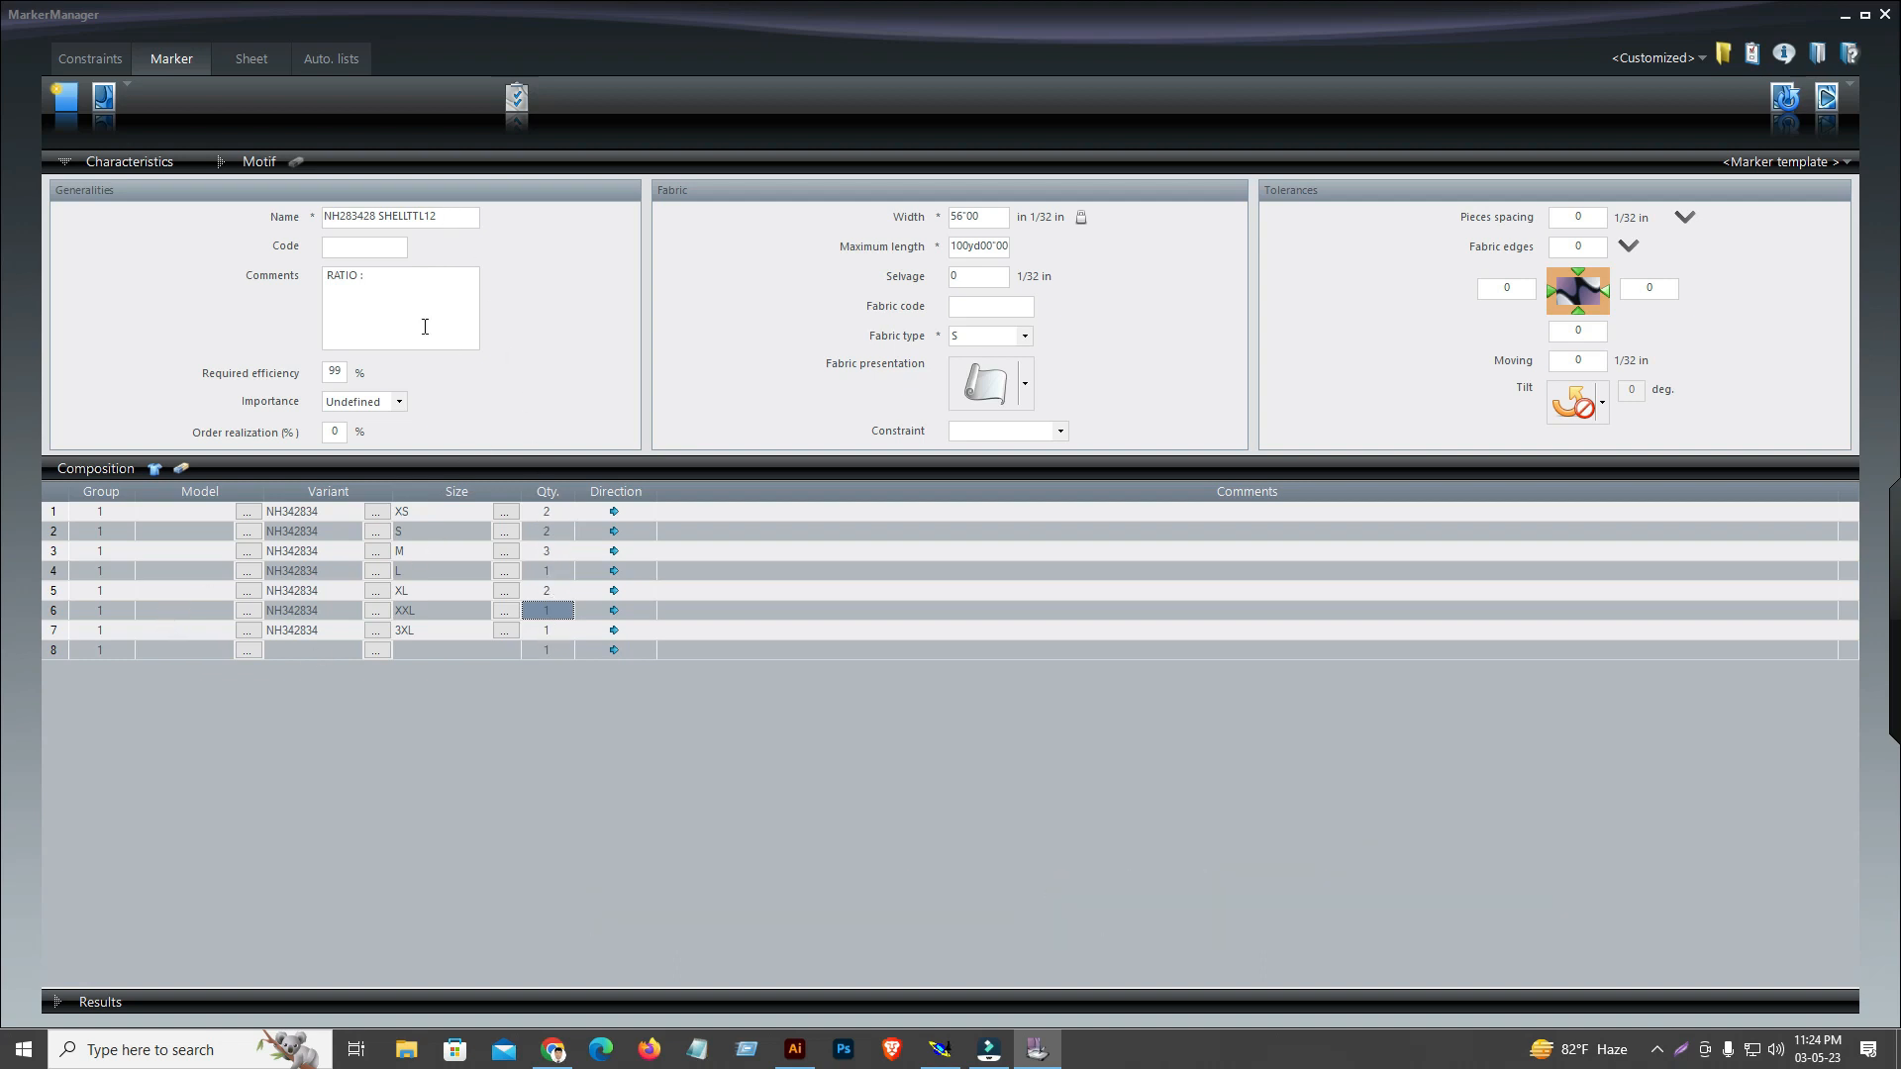
# Complete the marker's ratio comment with XS-2,S-2,M-3,L-1,XL-2,XXL-1,3XL-1 TTL=12PCS
pyautogui.click(395, 277)
pyautogui.write('XS')
pyautogui.write('-2,S-2,M')
pyautogui.write('L')
pyautogui.write('-2,XXL-1,3XL-1')
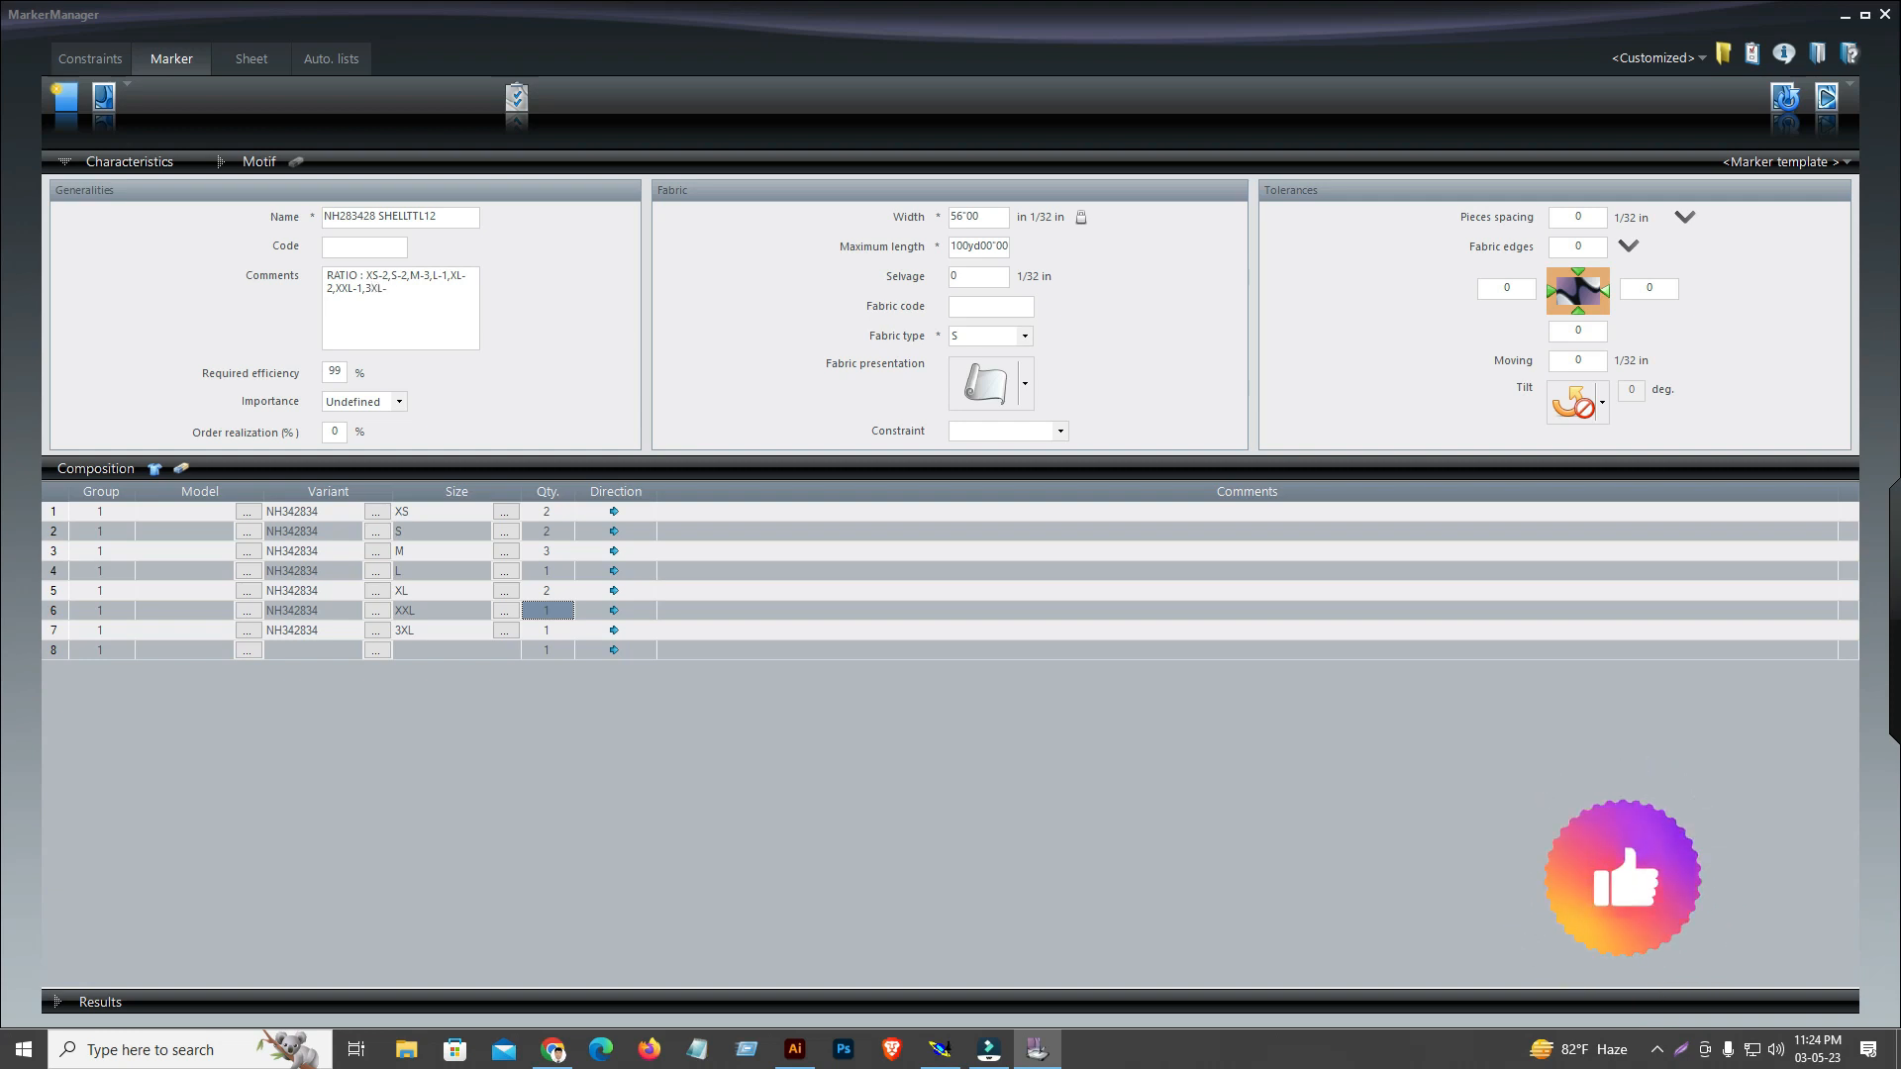
pyautogui.write(' TTL')
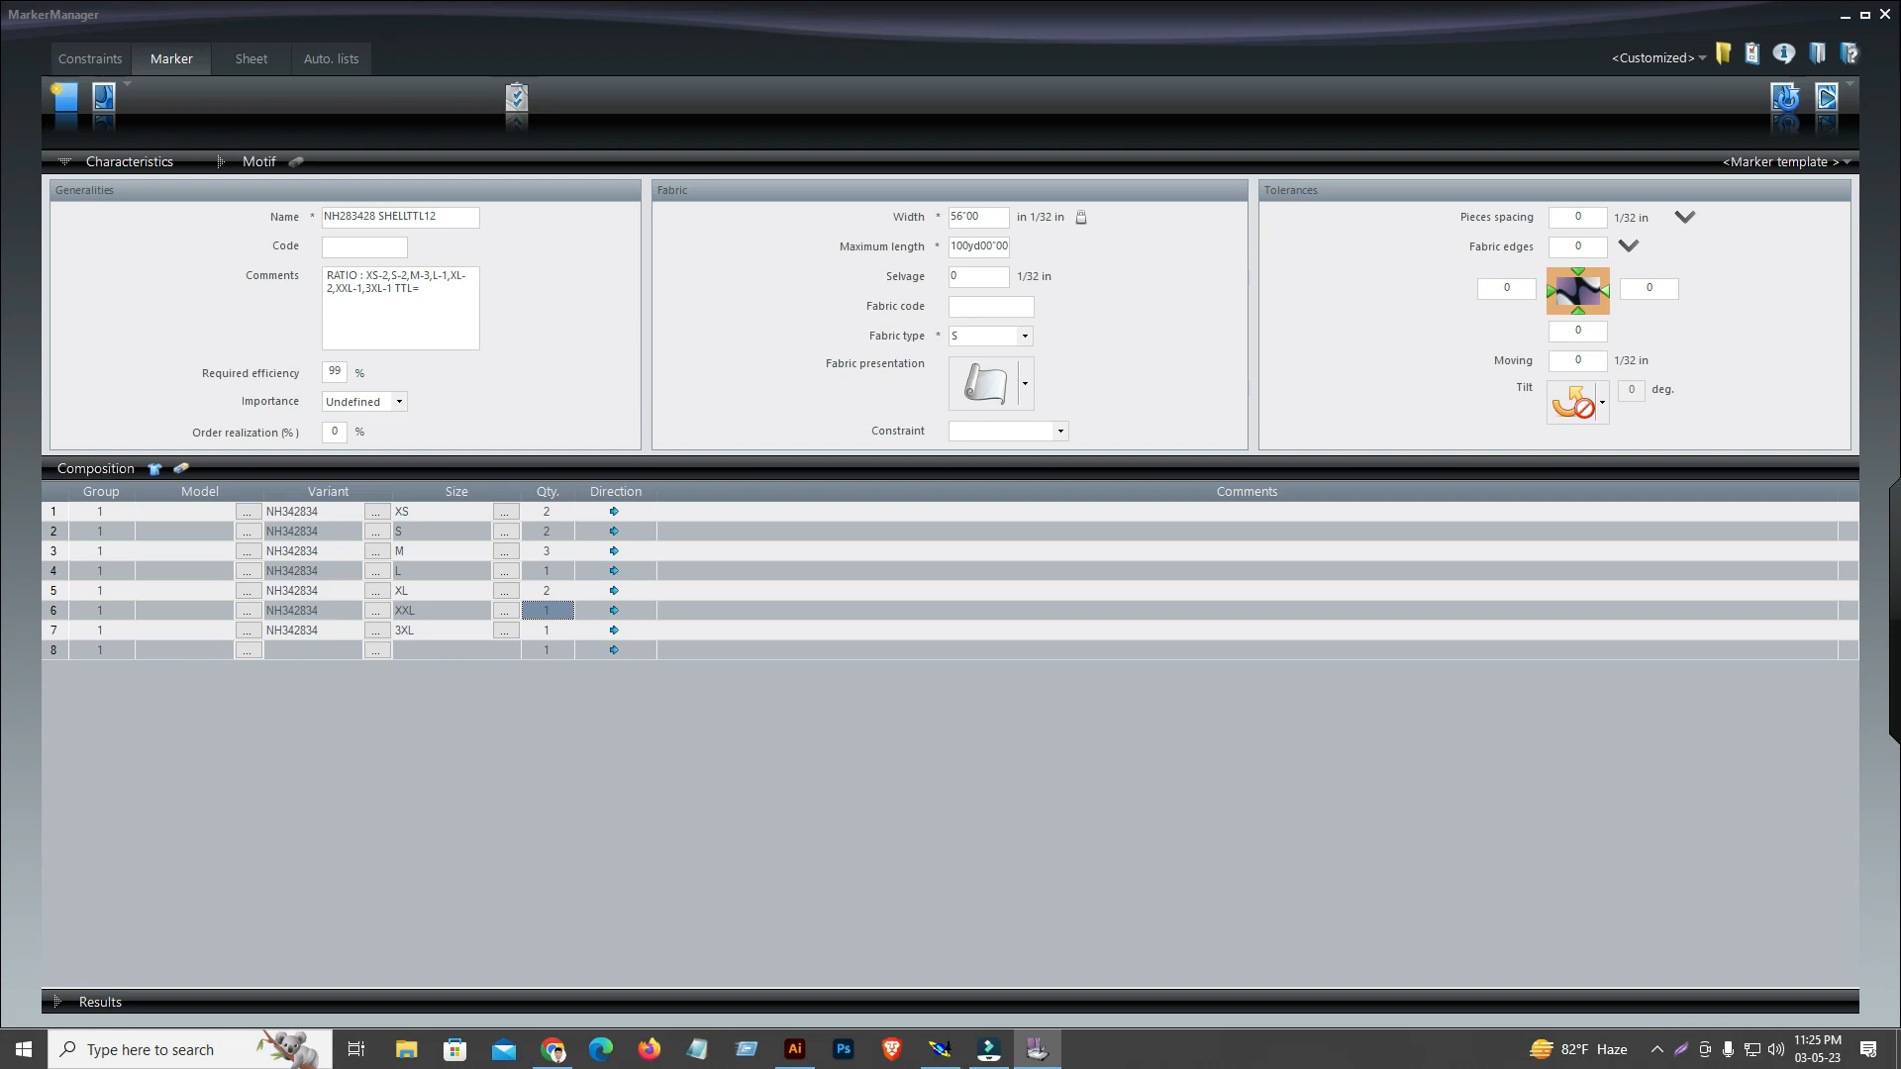
pyautogui.write('=12PCS')
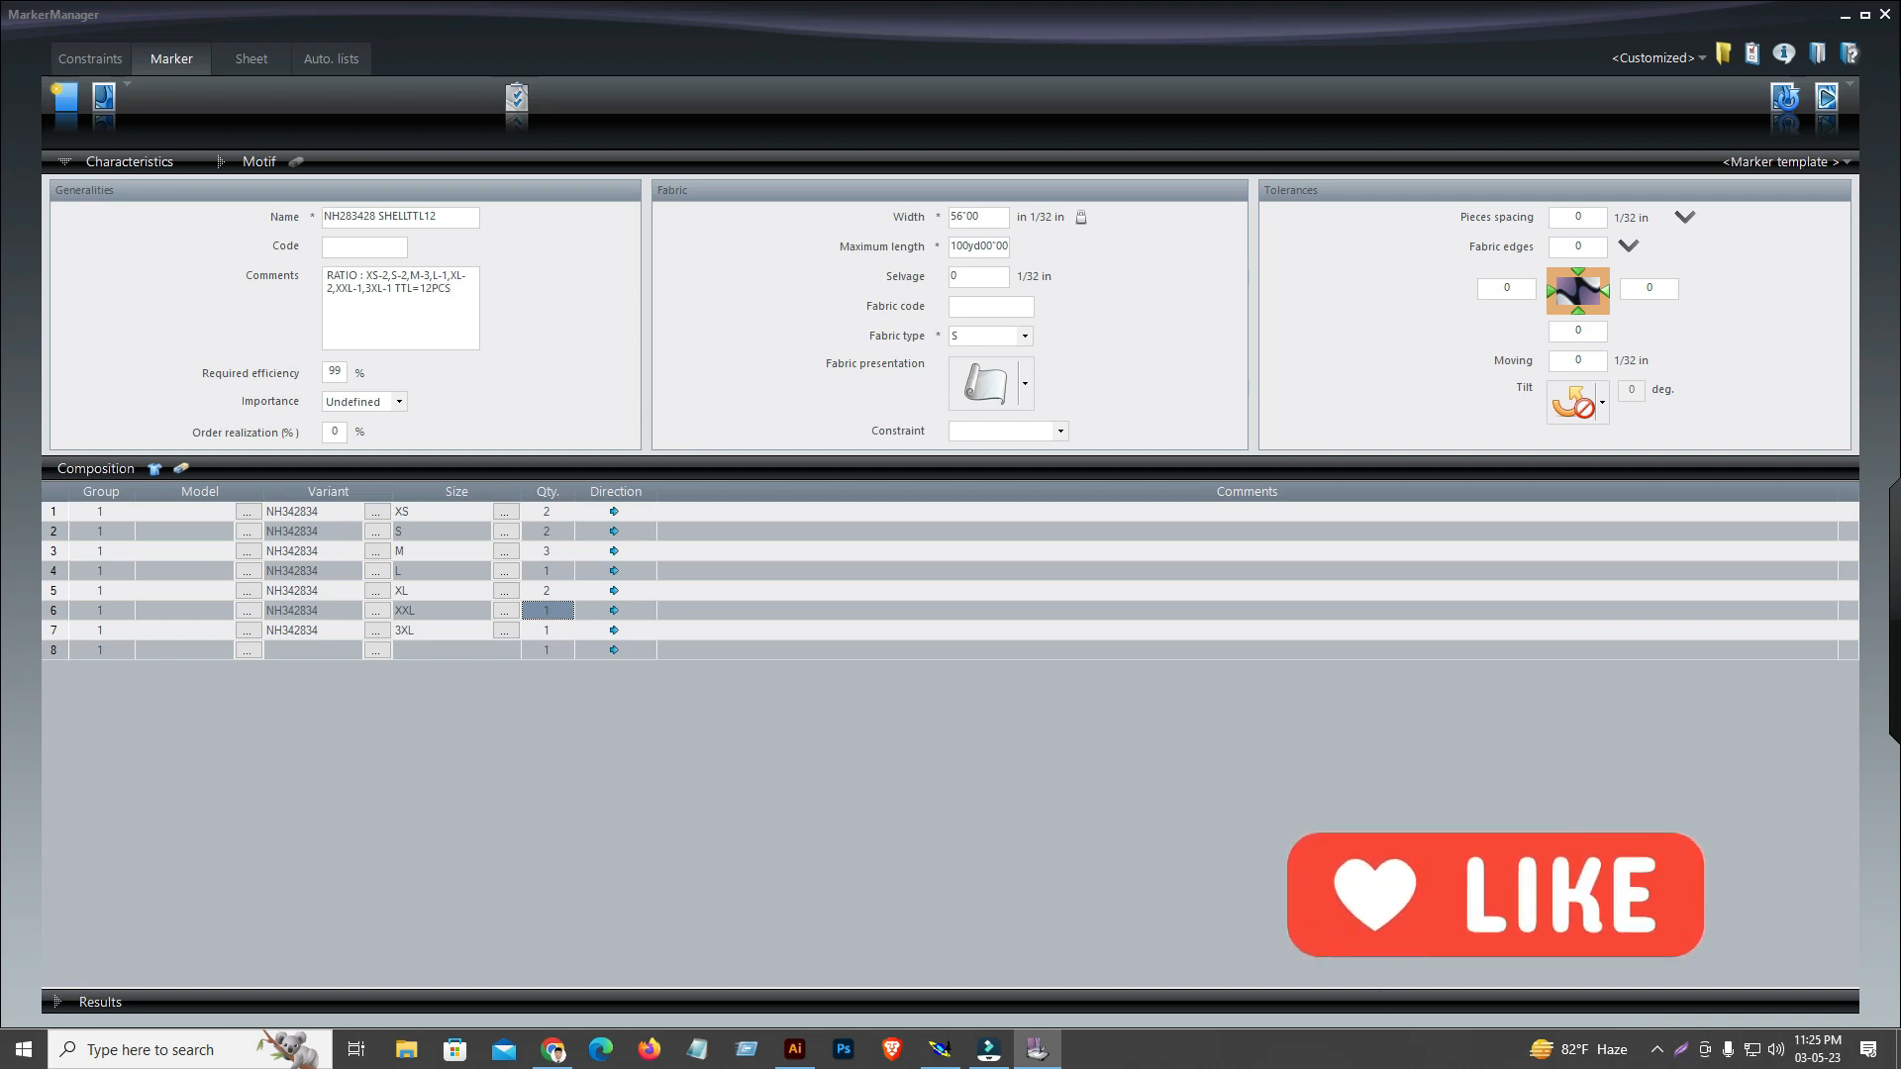
pyautogui.press('Return')
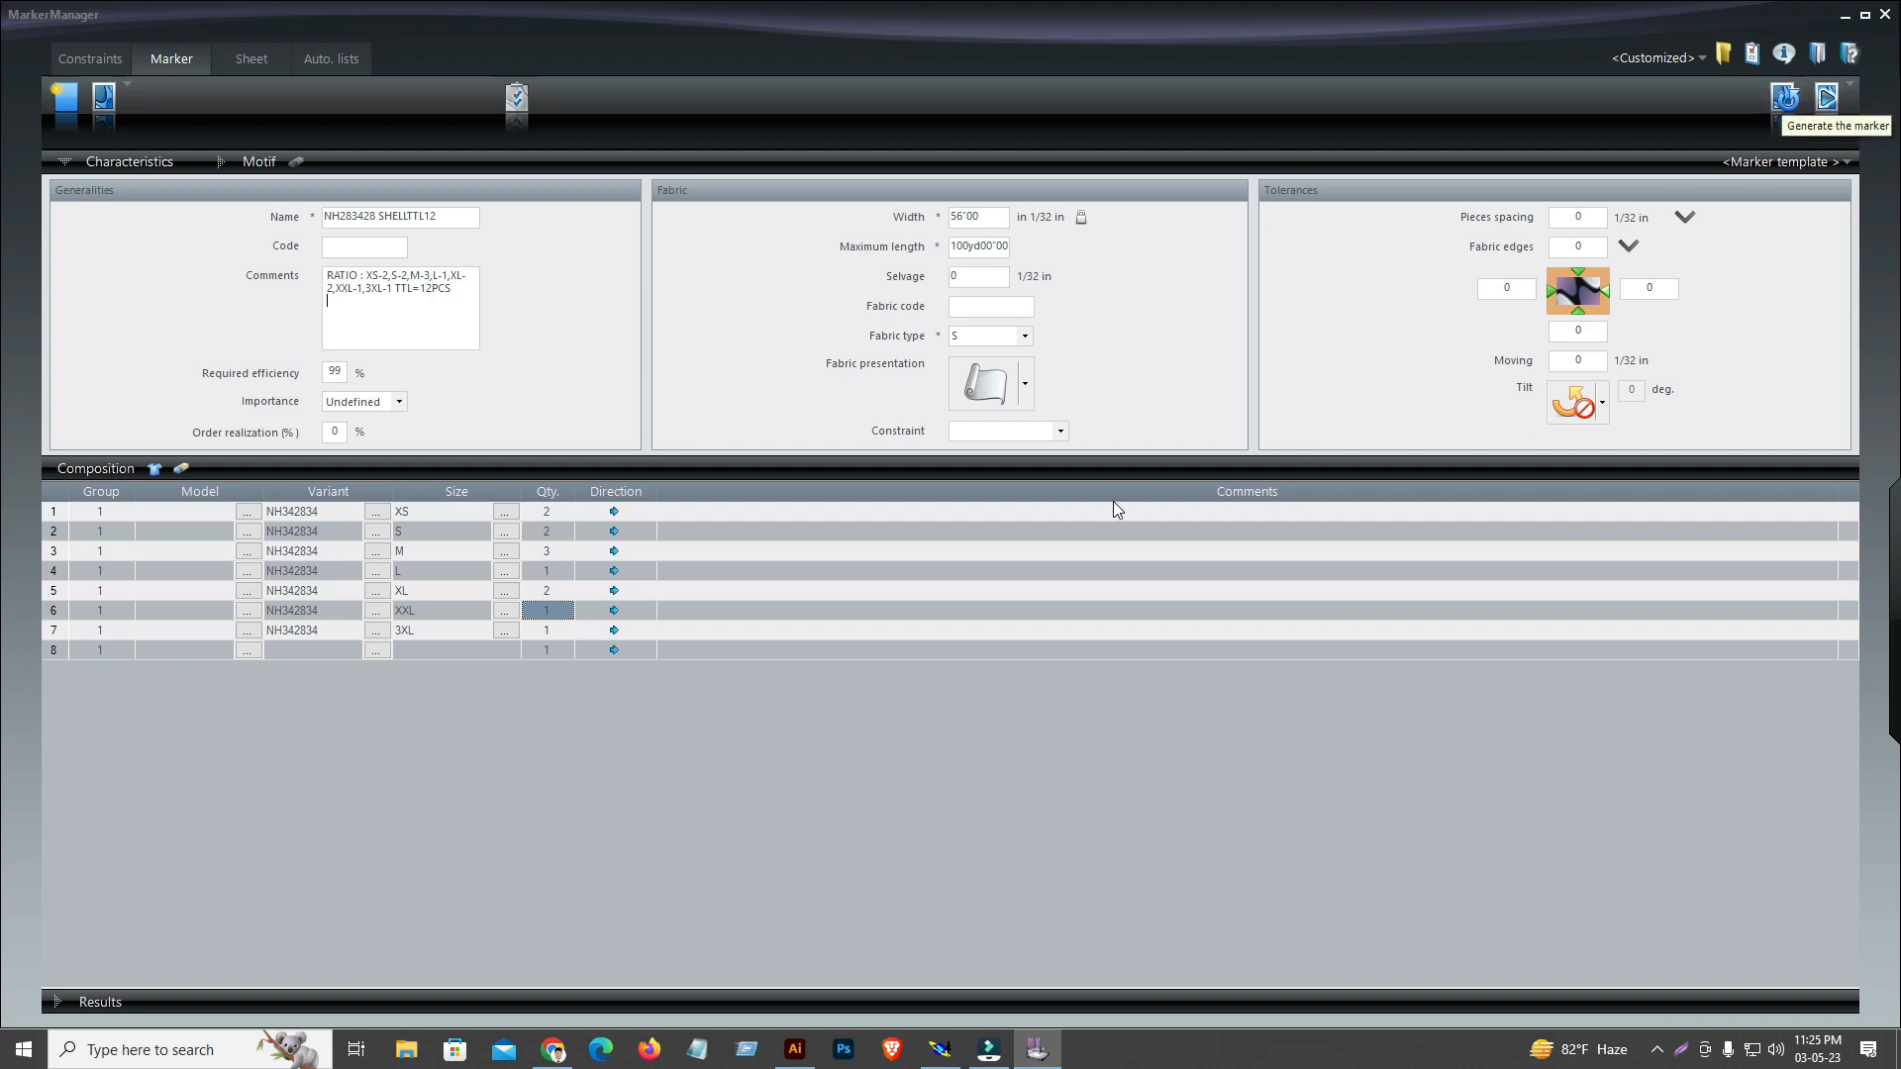
# Leave the fabric constraint empty and generate the NH283428 SHELLTTL12 marker
pyautogui.click(1061, 432)
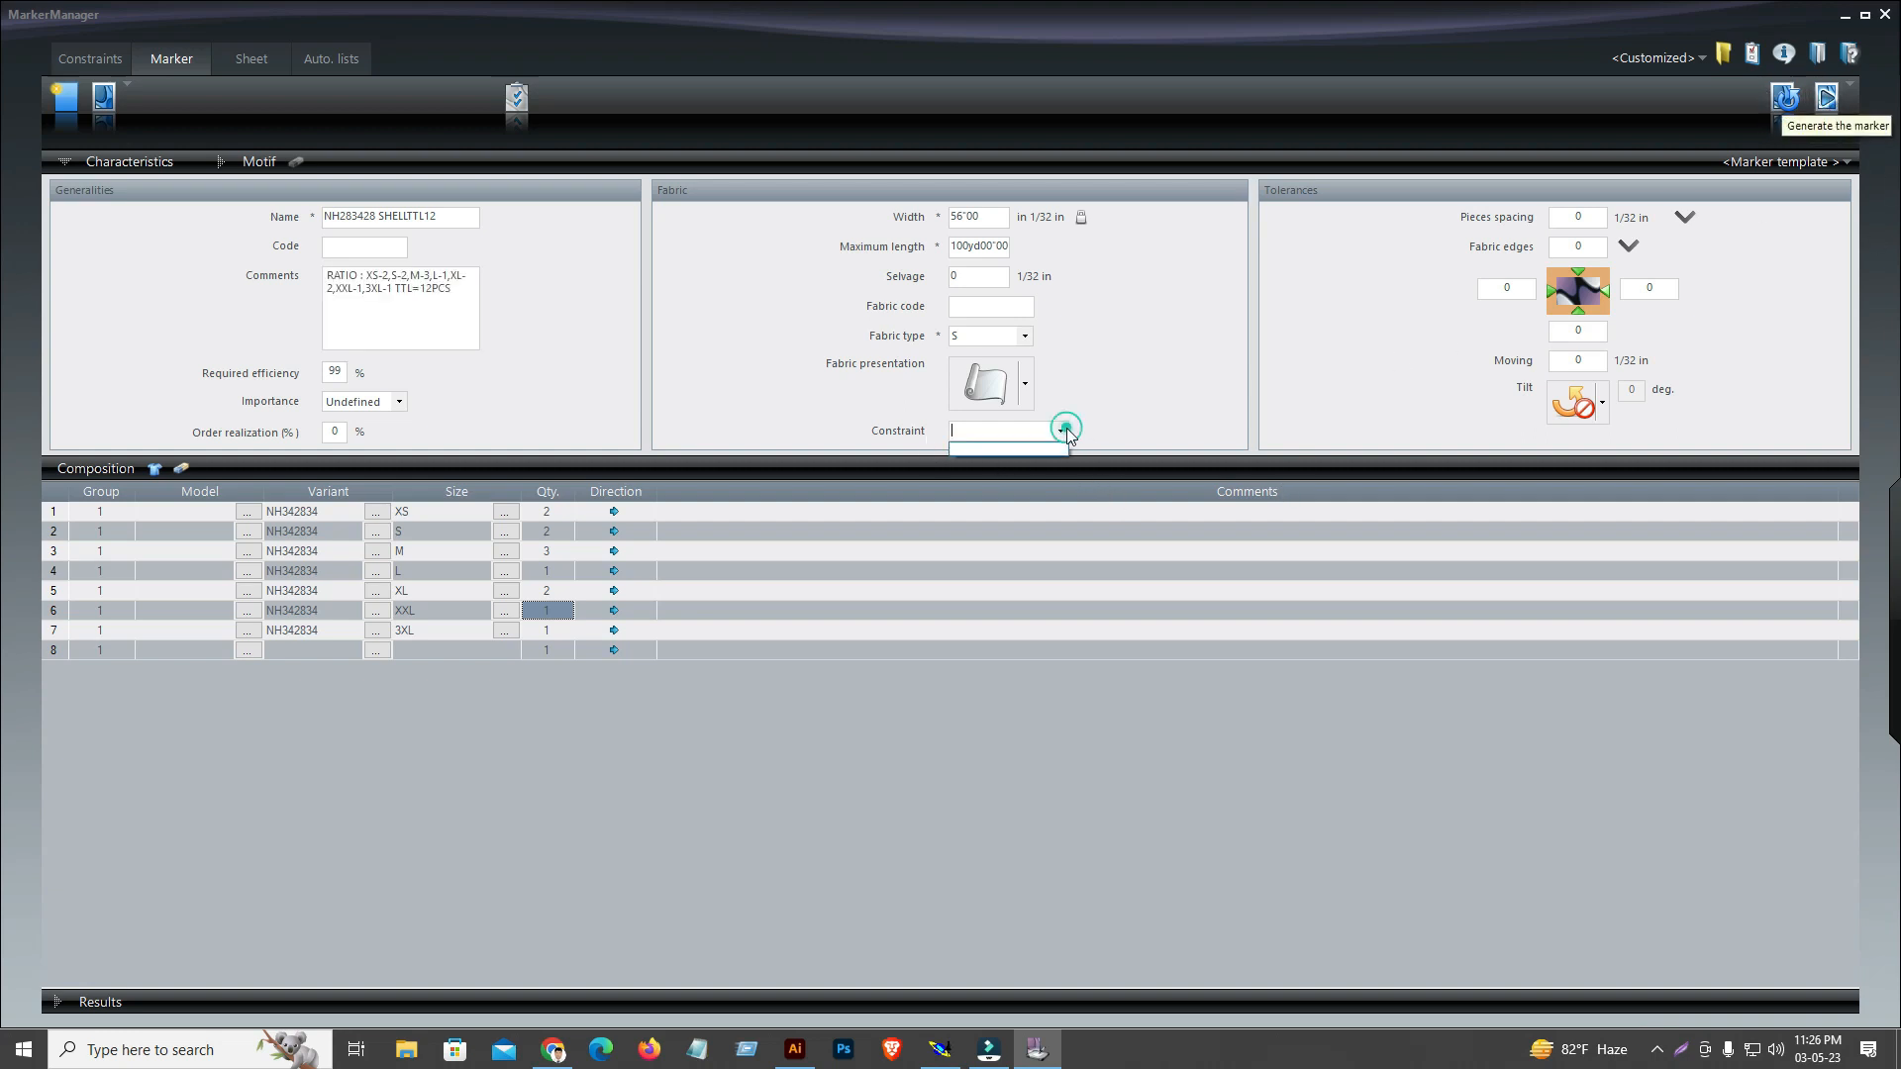
pyautogui.click(1064, 432)
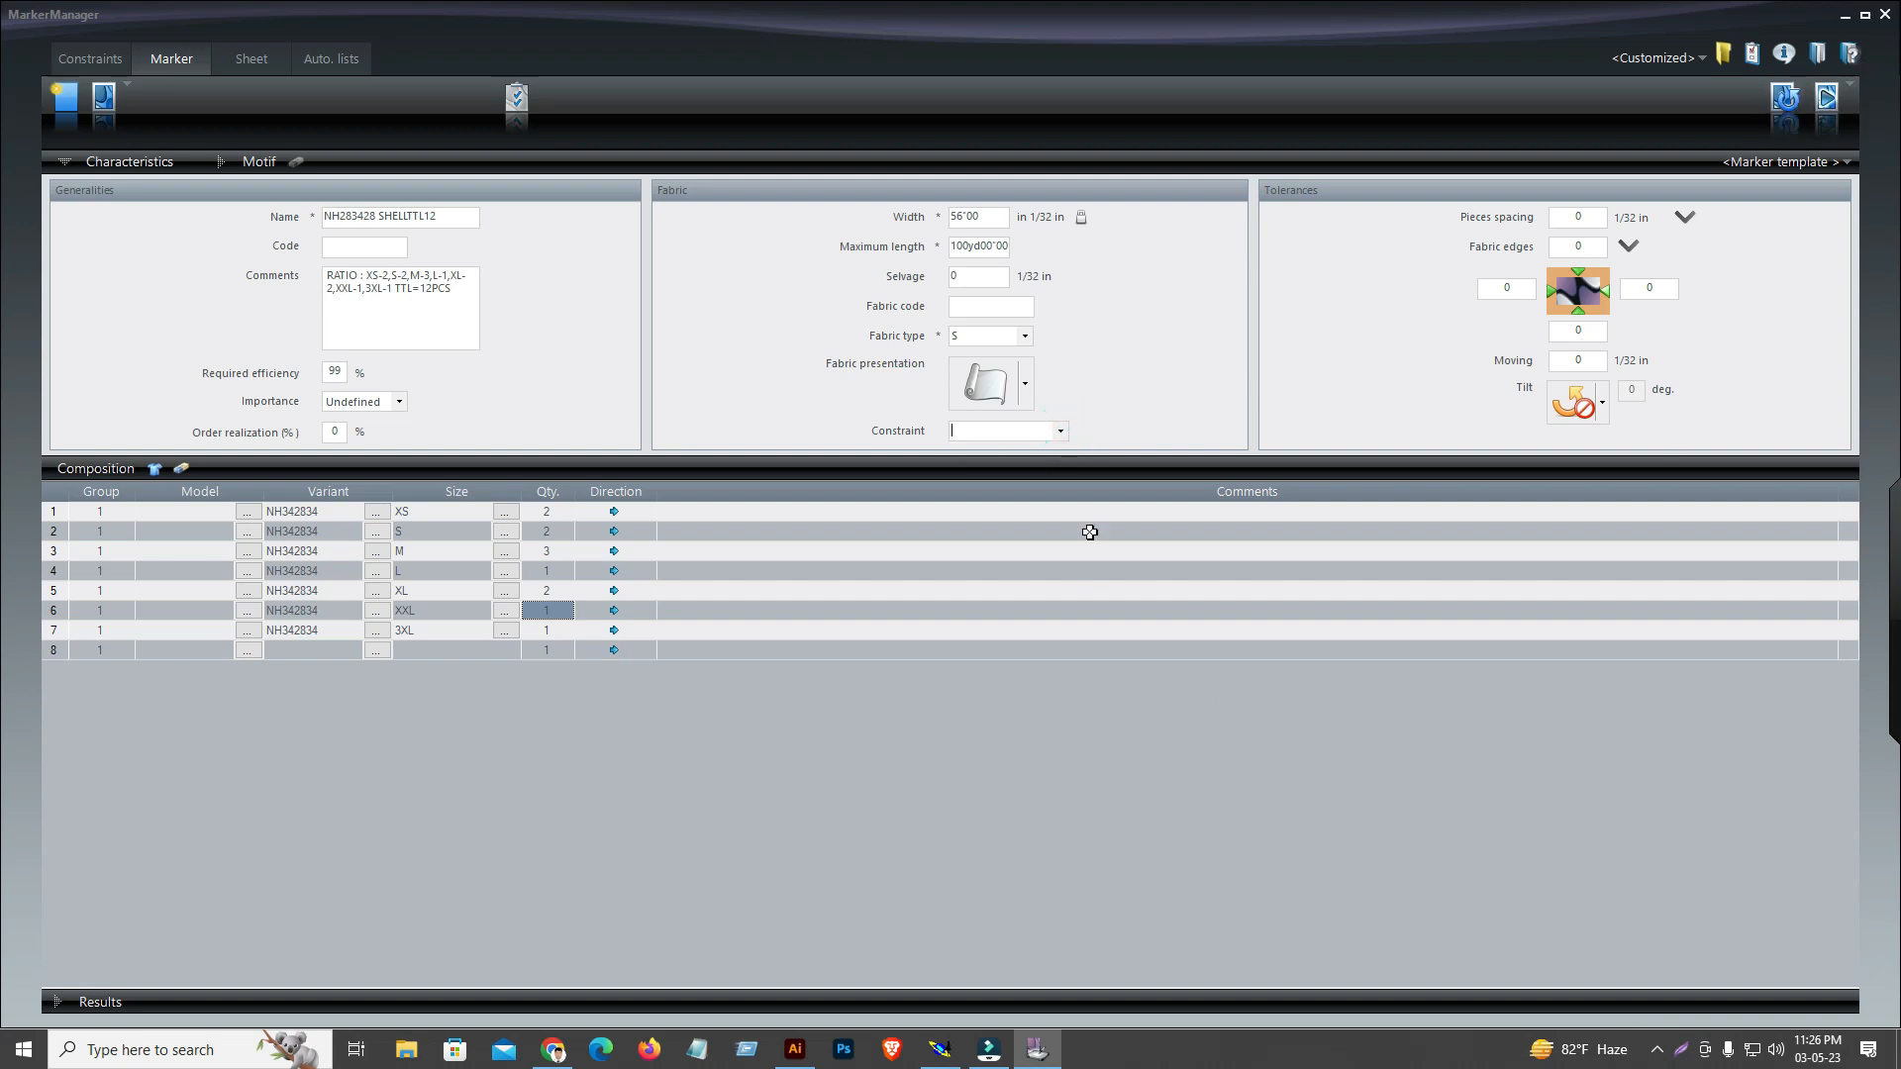
pyautogui.click(1833, 105)
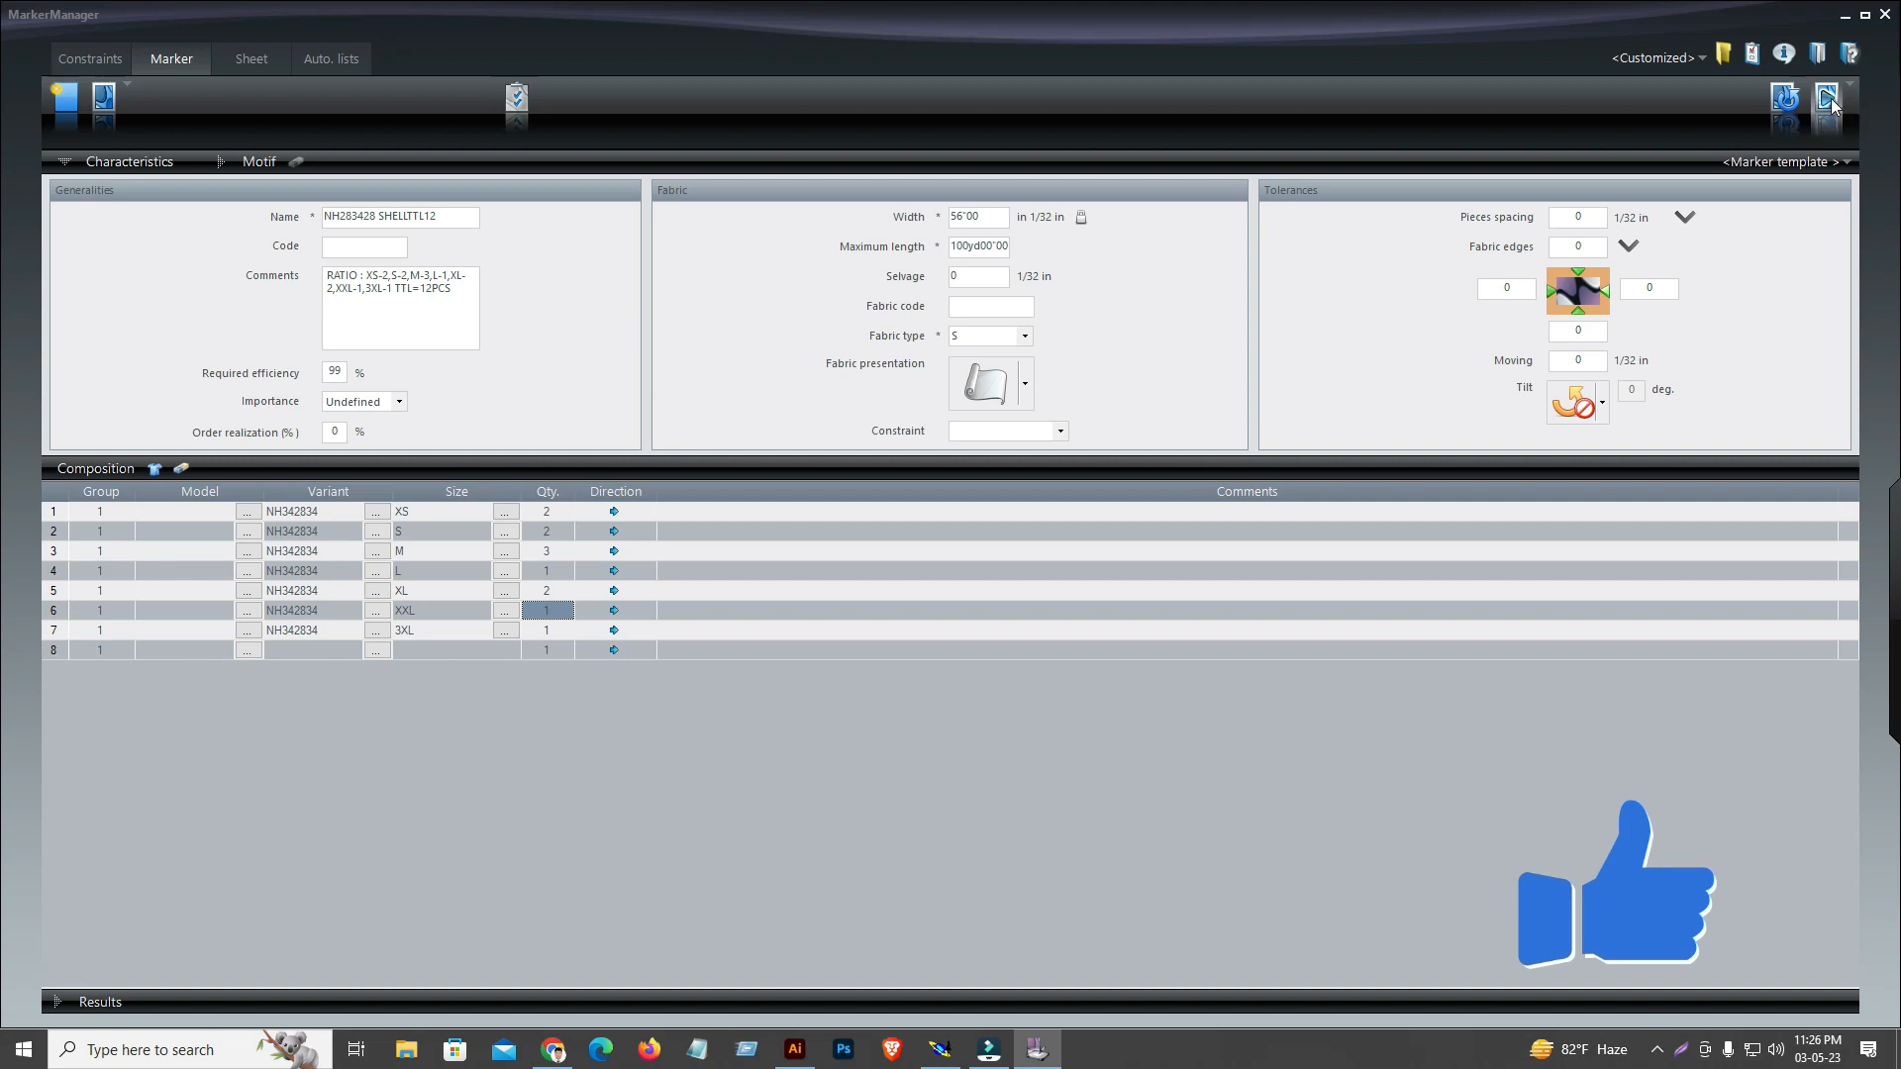
pyautogui.click(949, 548)
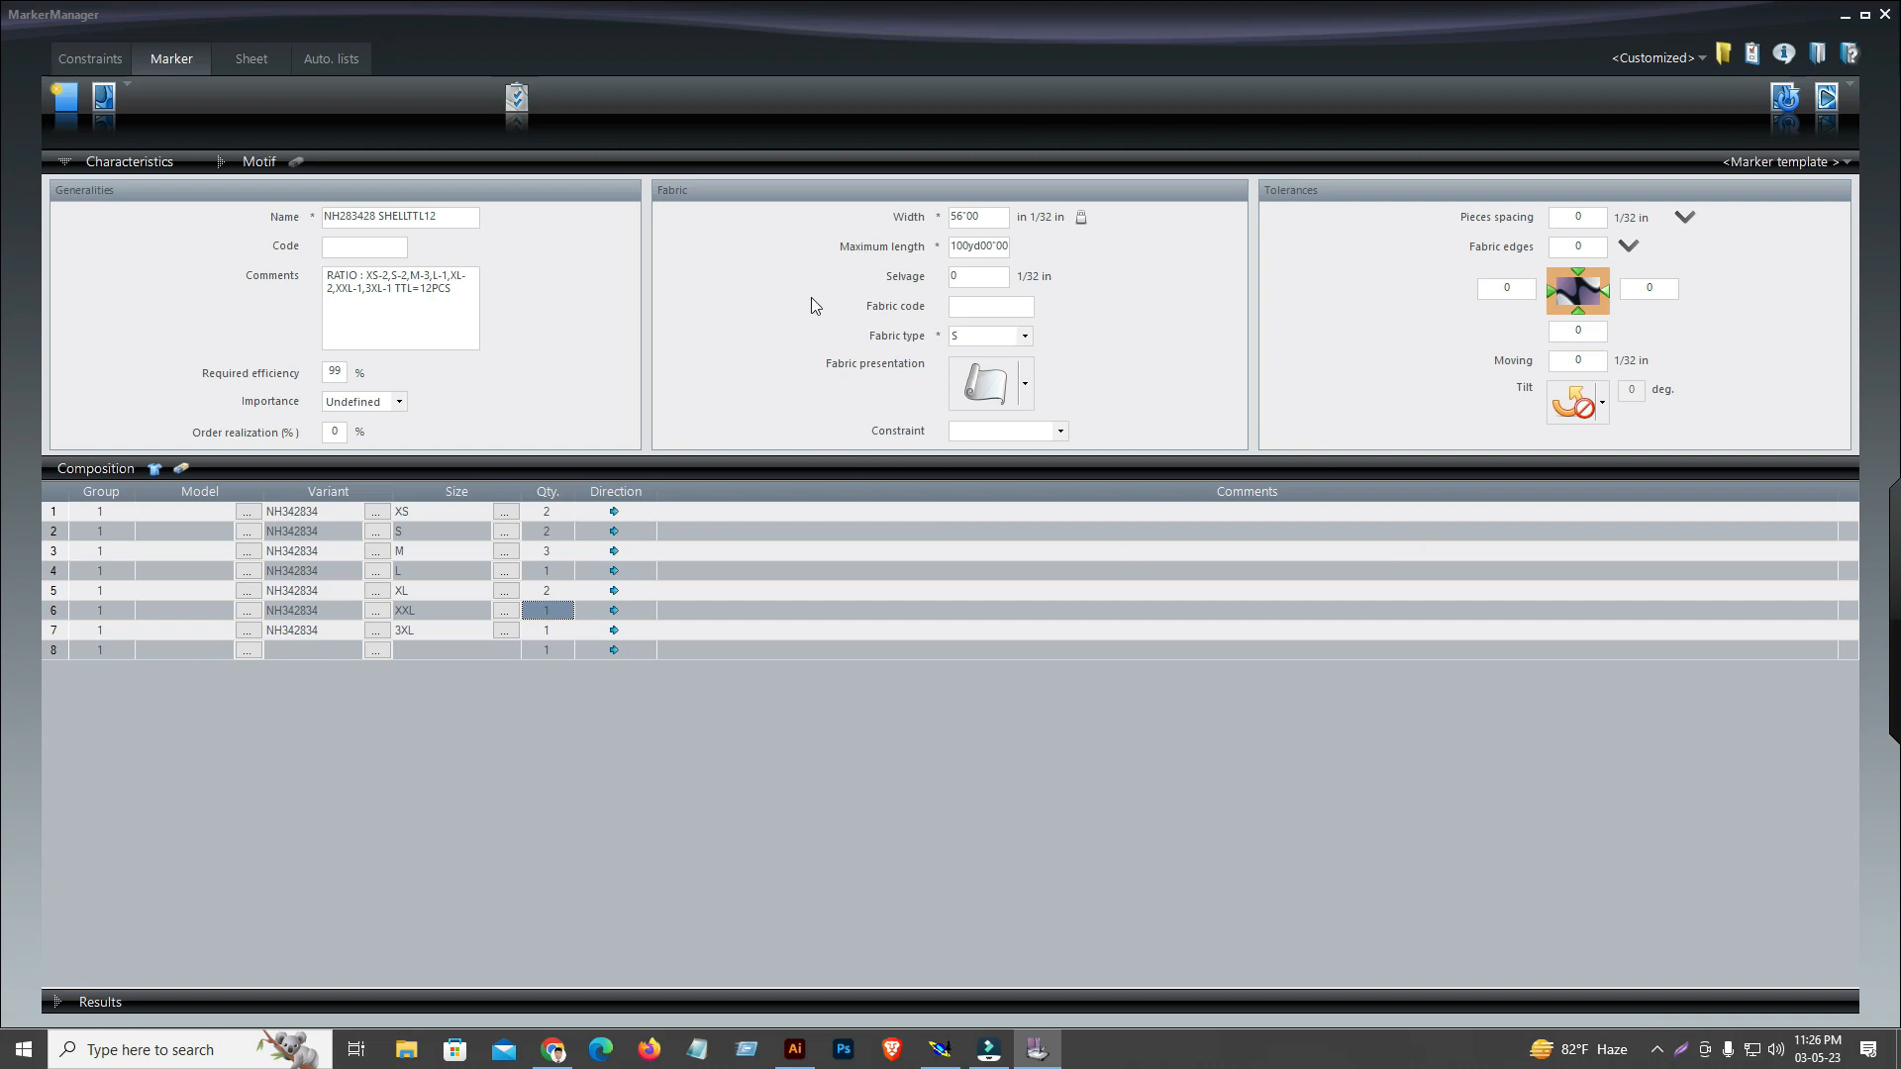
# Change the fabric type to P and rename the marker NH283428 POCKETING TTL12
pyautogui.click(1025, 336)
pyautogui.click(960, 386)
pyautogui.click(415, 217)
pyautogui.click(412, 216)
pyautogui.click(410, 216)
pyautogui.press('BackSpace')
pyautogui.press('BackSpace')
pyautogui.press('BackSpace')
pyautogui.press('BackSpace')
pyautogui.press('BackSpace')
pyautogui.write('POCKETING')
# Set the fabric width to 41 inches and generate the pocketing marker
pyautogui.click(990, 220)
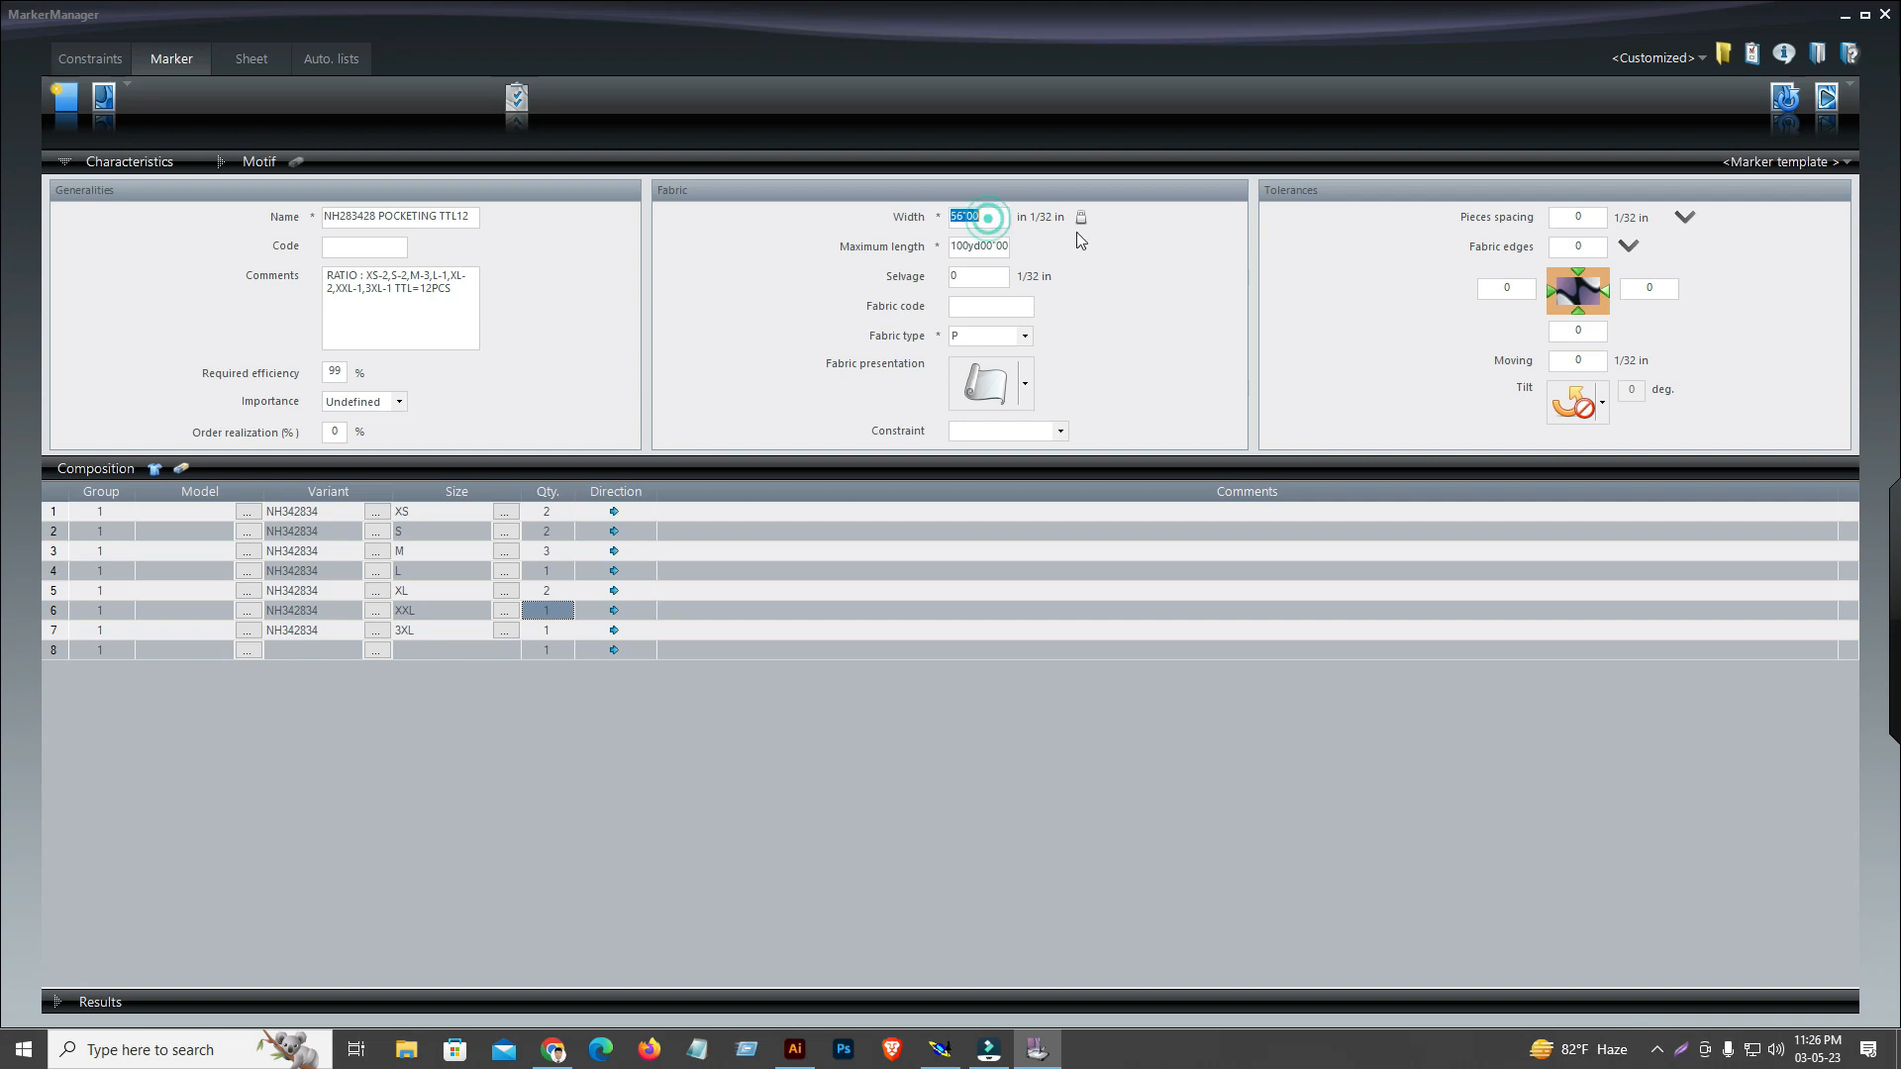
pyautogui.write('41"')
pyautogui.click(1827, 98)
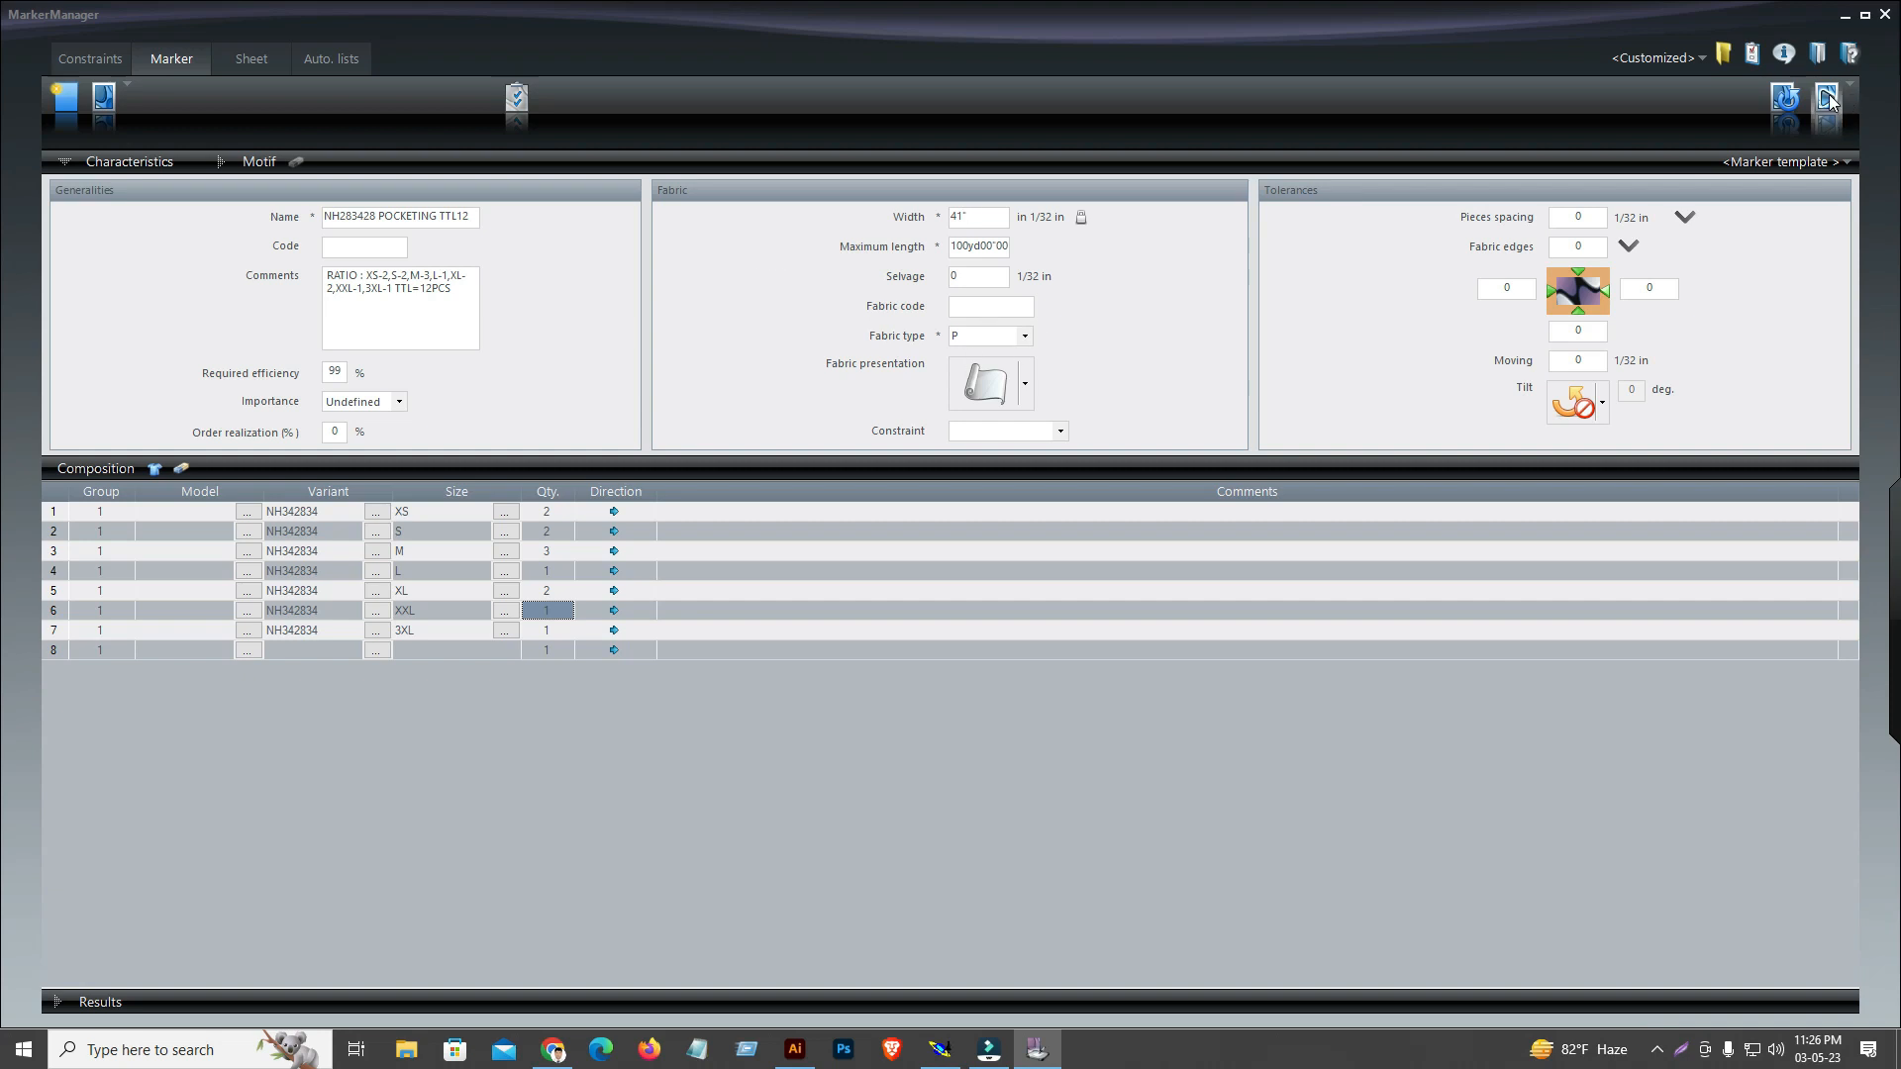
pyautogui.click(949, 548)
# Close MarkerManager and refresh the desktop
pyautogui.click(1887, 15)
pyautogui.rightClick(707, 281)
pyautogui.click(754, 331)
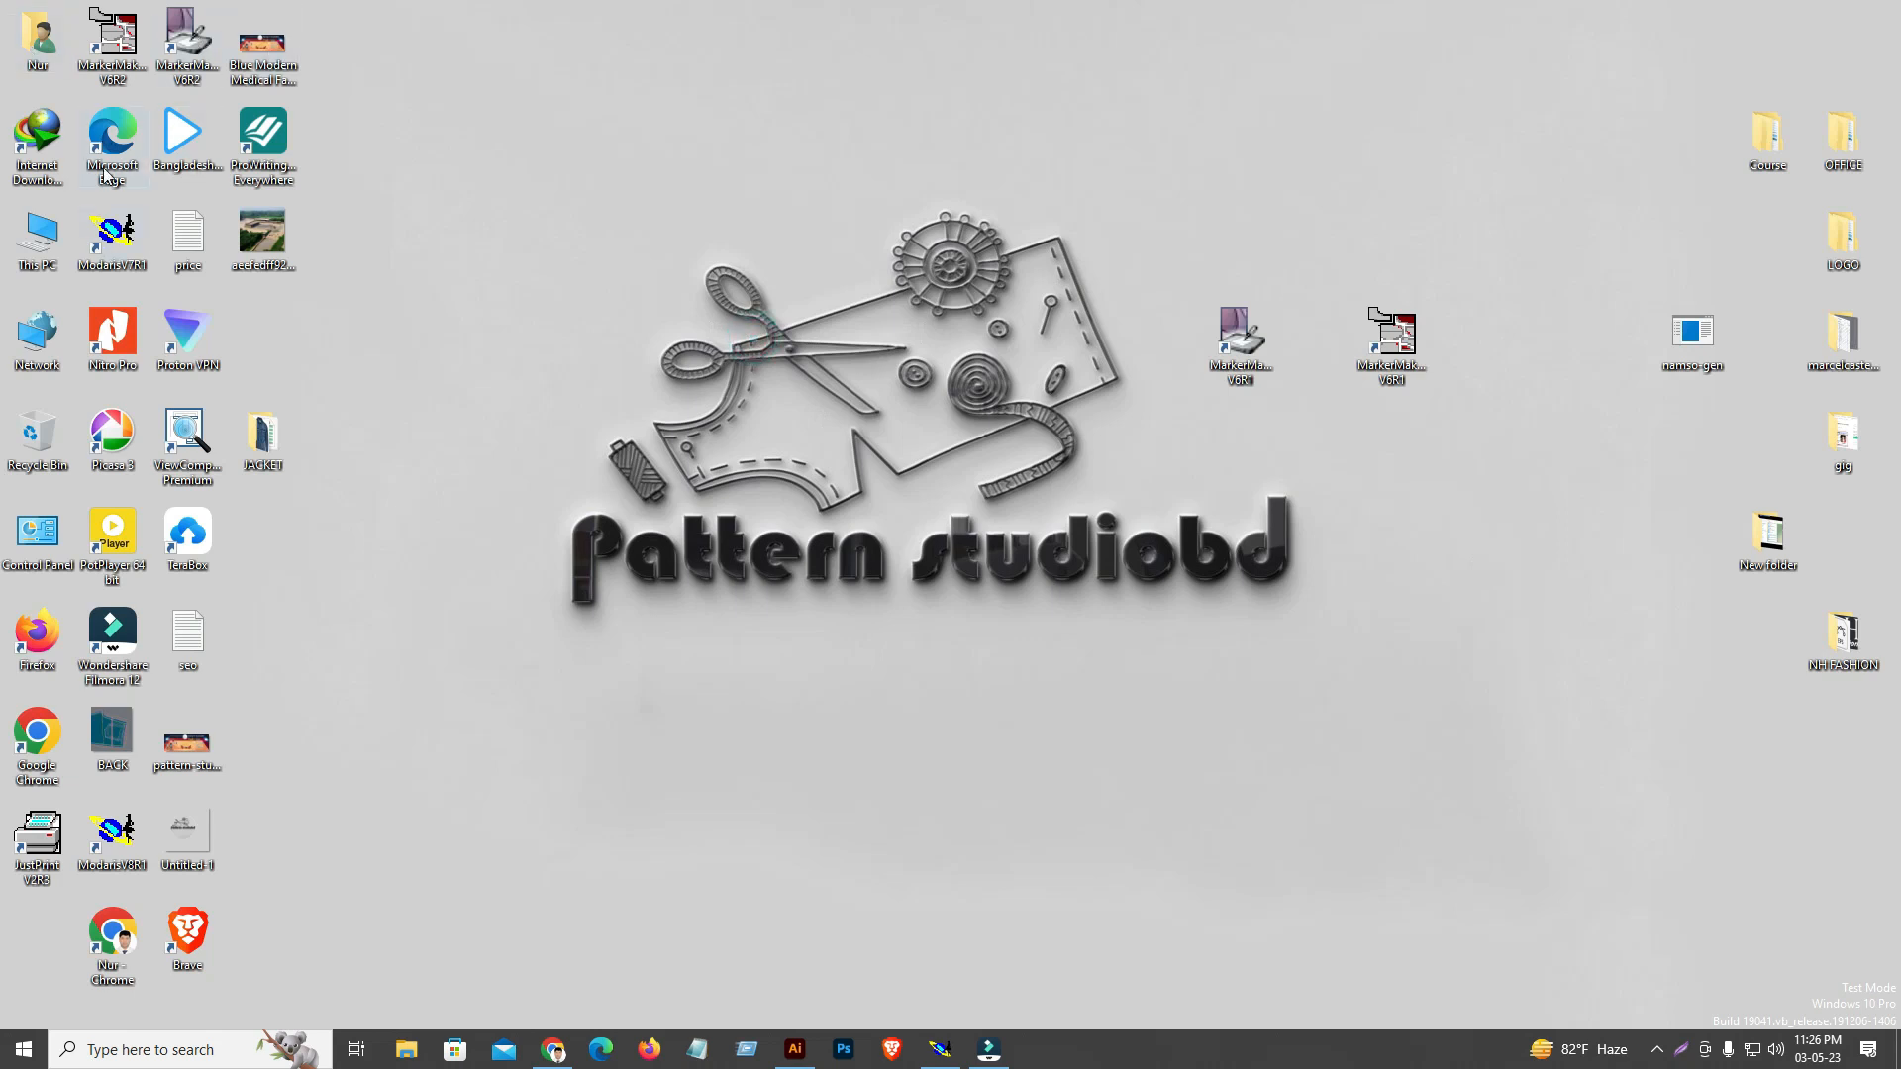
# Open the NH-342834 folder under Curse\PATTERN on drive D in File Explorer
pyautogui.doubleClick(39, 237)
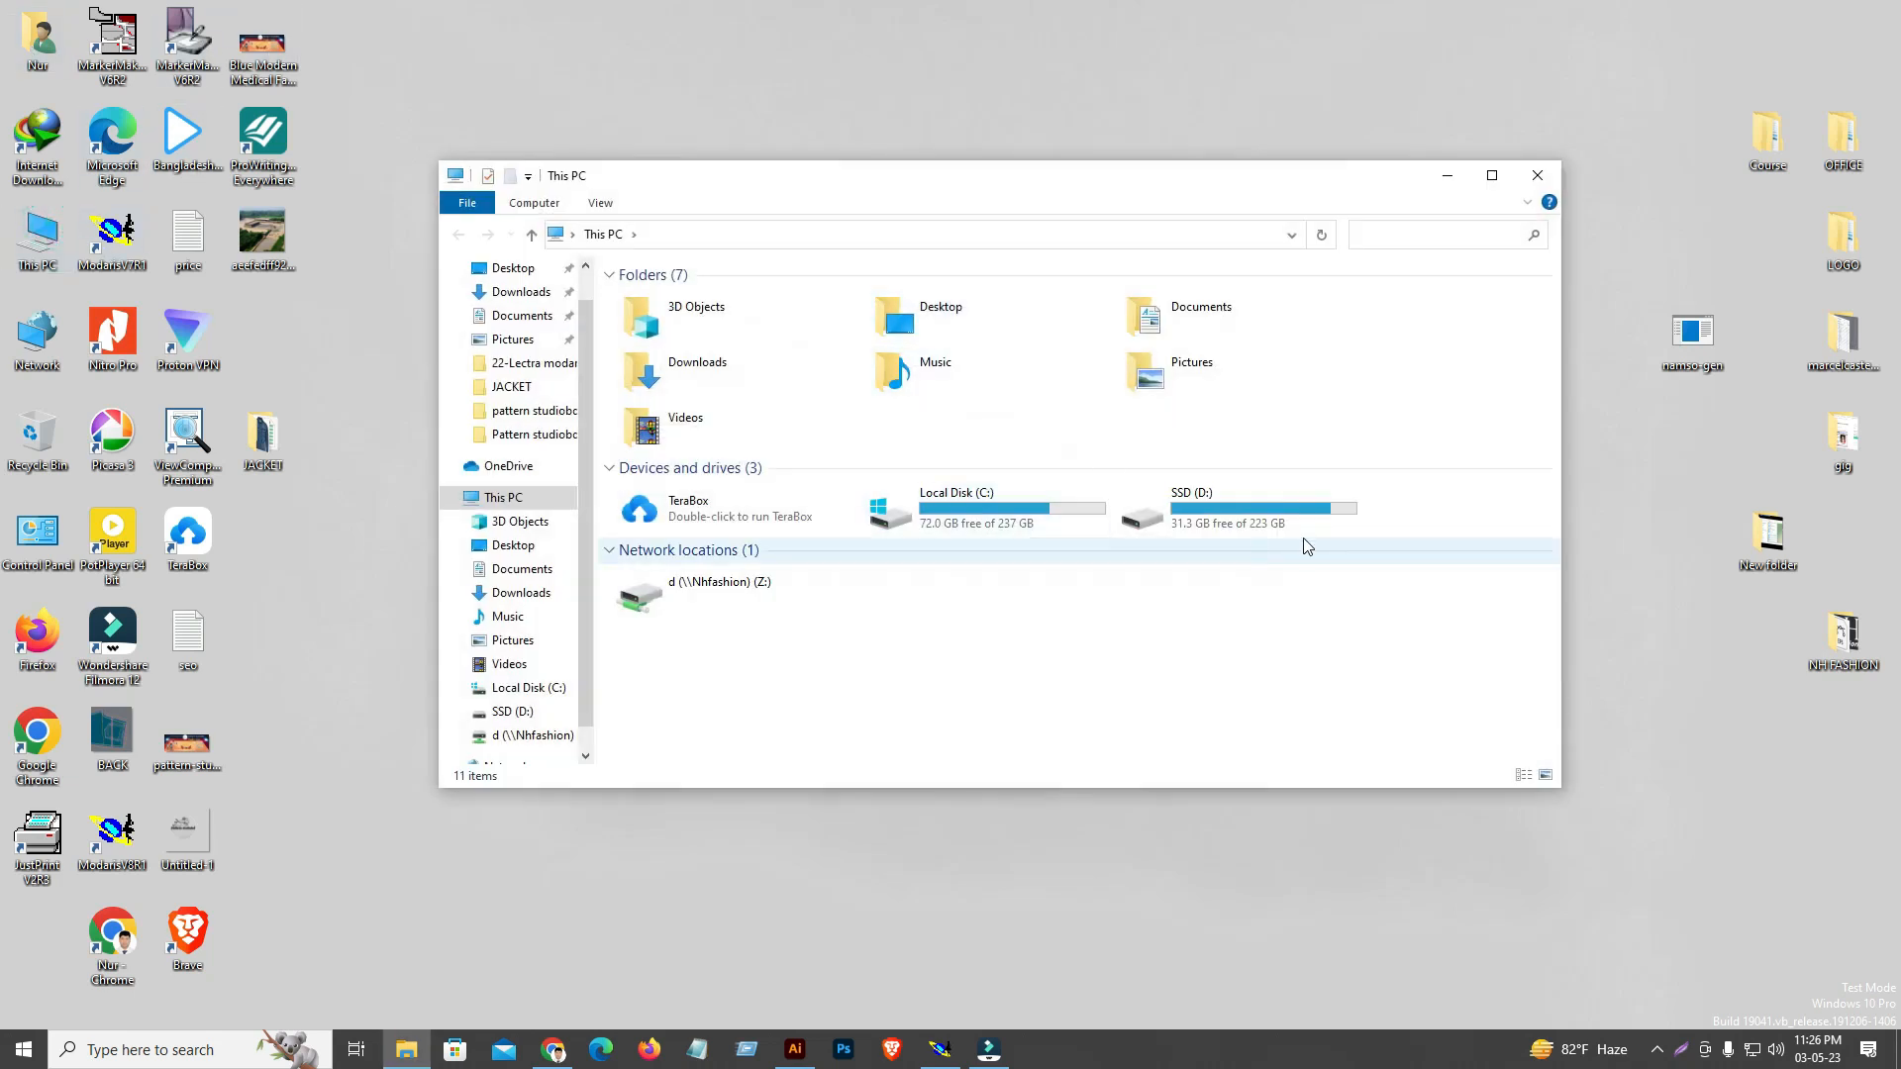
pyautogui.doubleClick(1210, 513)
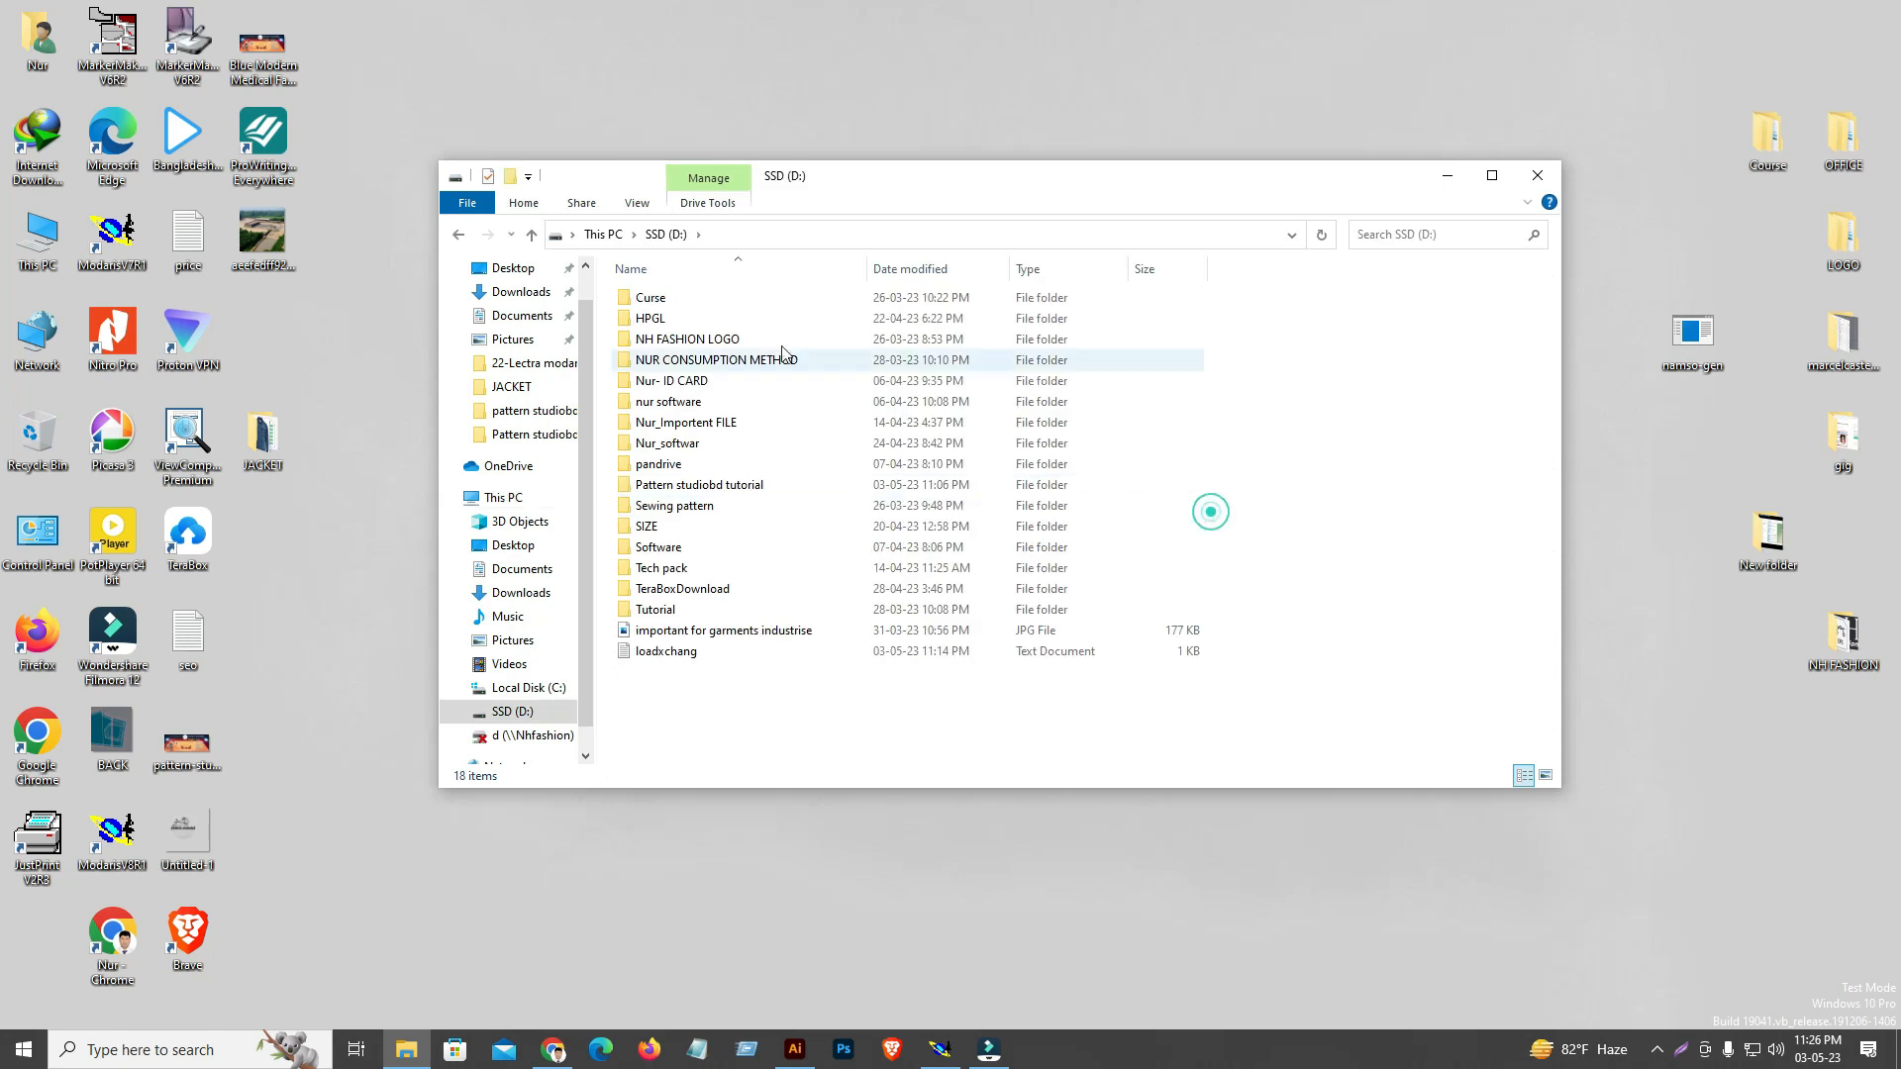
pyautogui.doubleClick(654, 307)
pyautogui.doubleClick(657, 300)
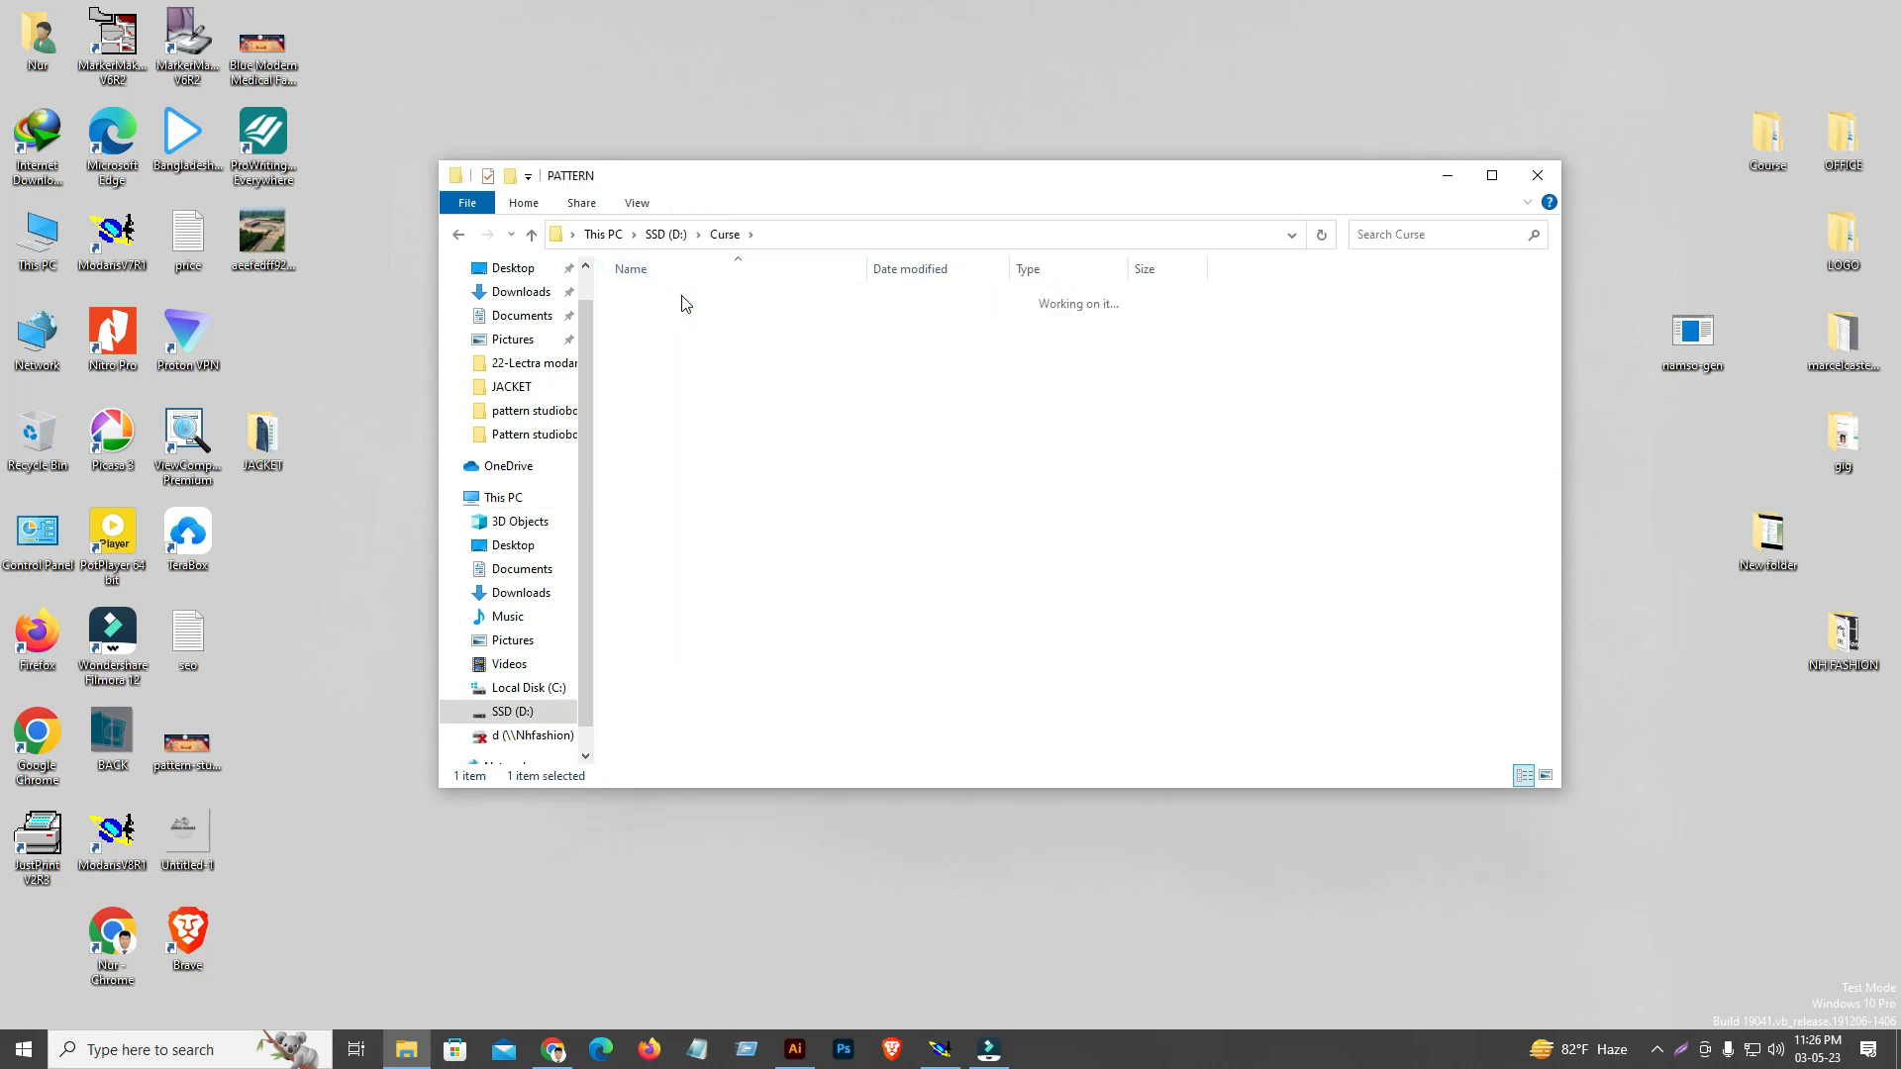
pyautogui.doubleClick(662, 319)
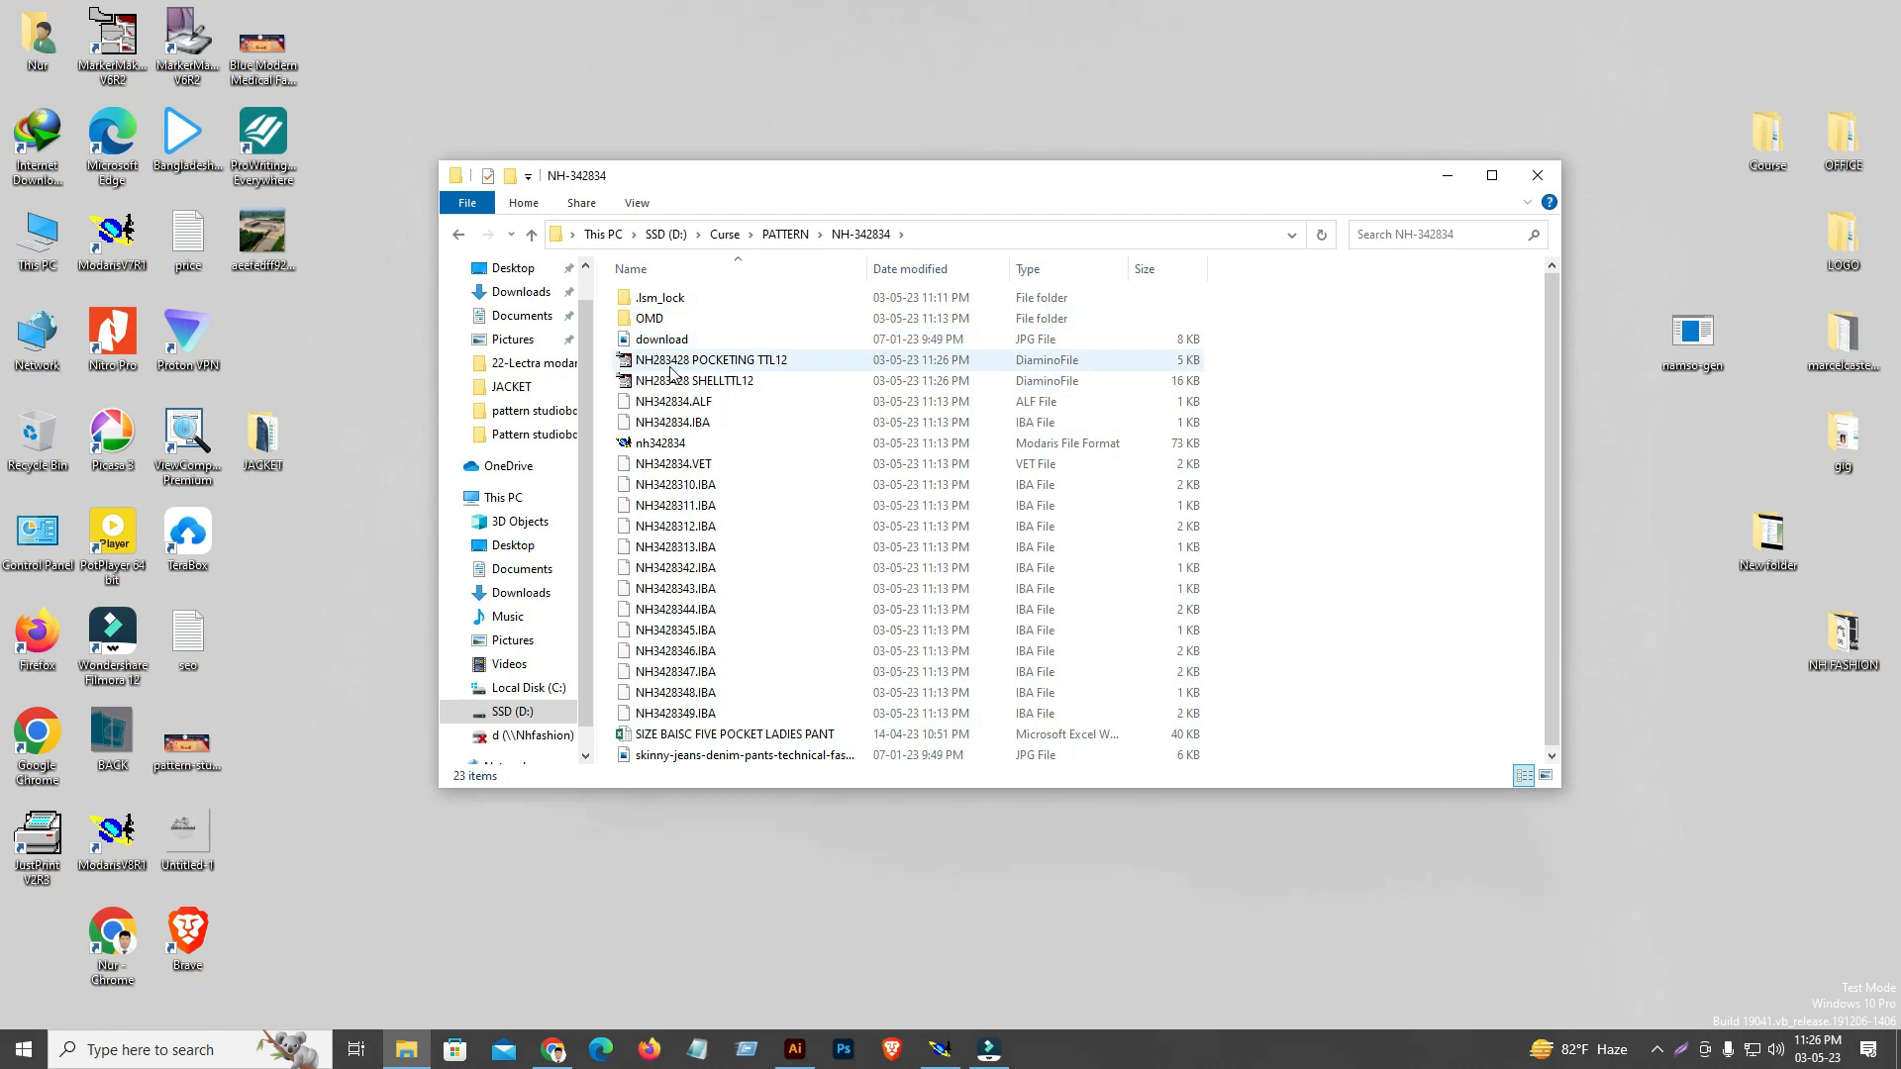
# Check the generated POCKETING and SHELL marker files in the NH-342834 folder, and close the folder window
pyautogui.click(737, 362)
pyautogui.click(734, 382)
pyautogui.click(737, 360)
pyautogui.click(734, 383)
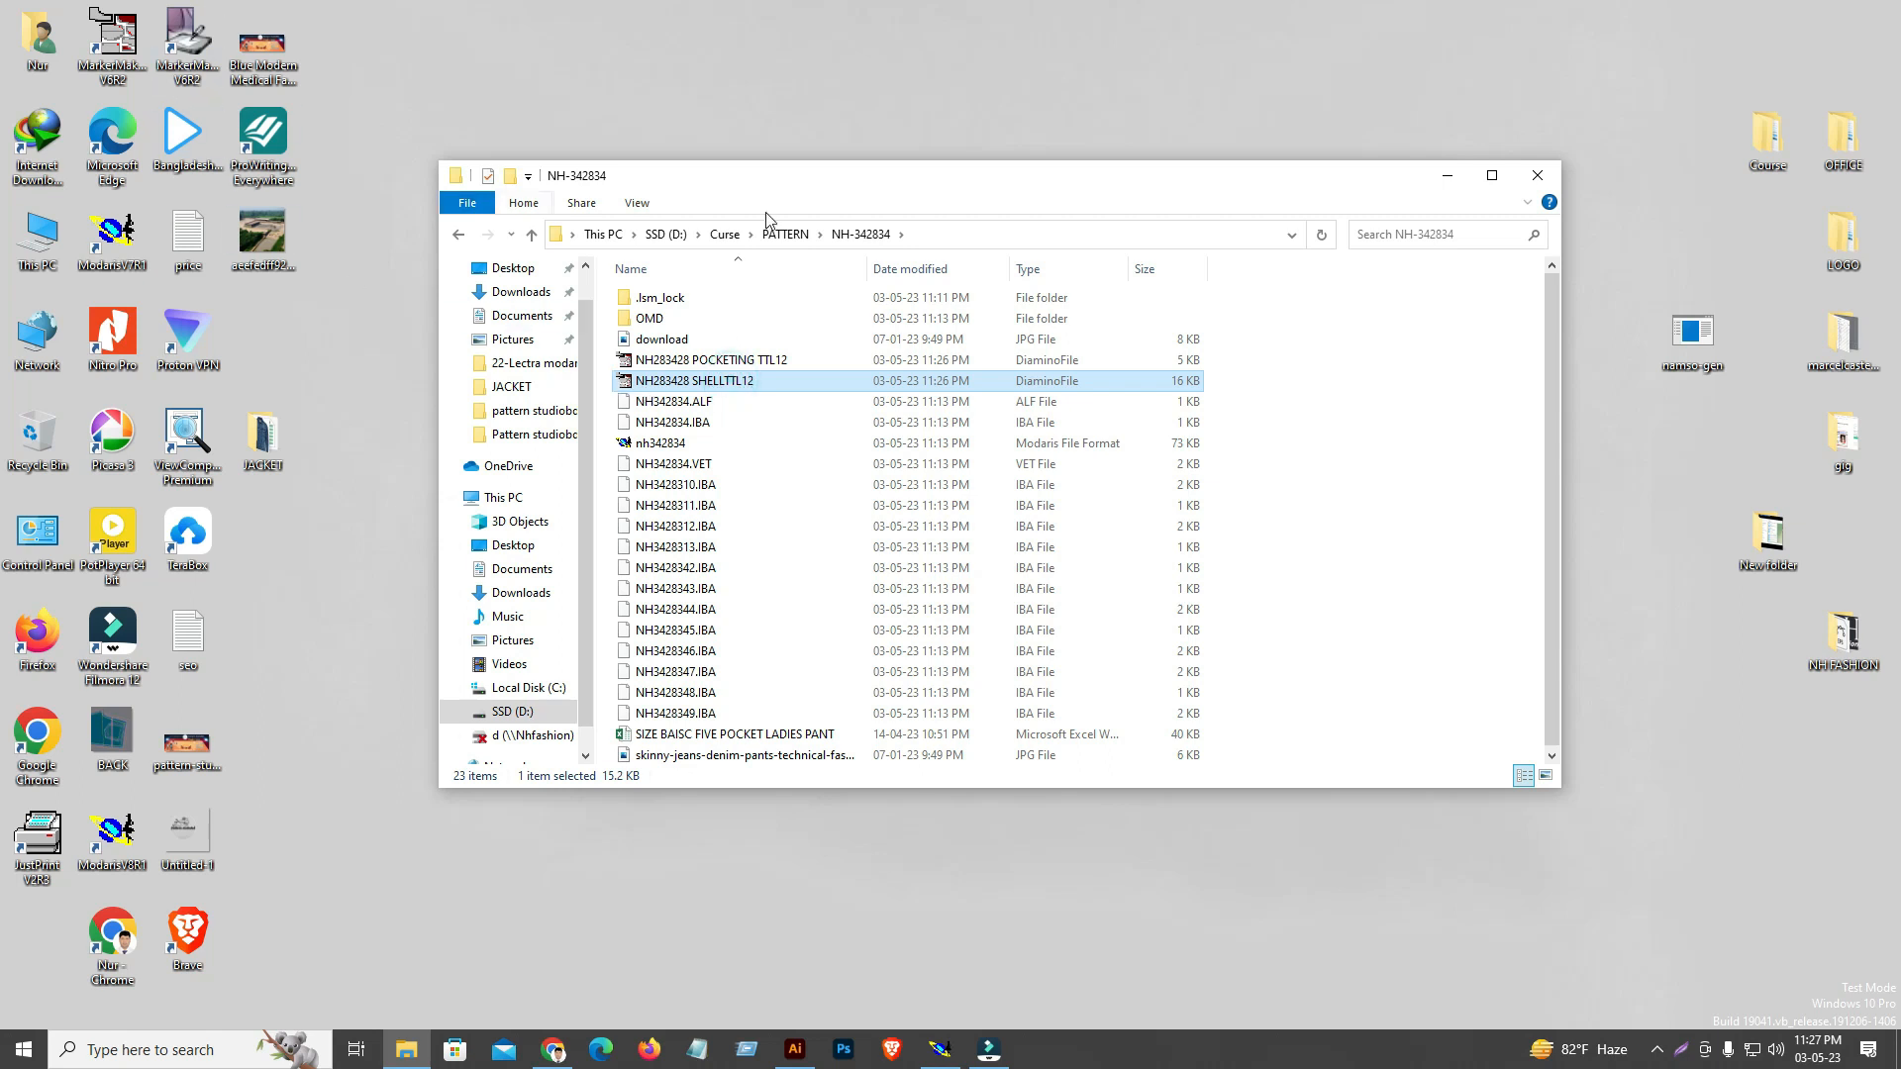
pyautogui.moveTo(1132, 187); pyautogui.dragTo(1222, 446)
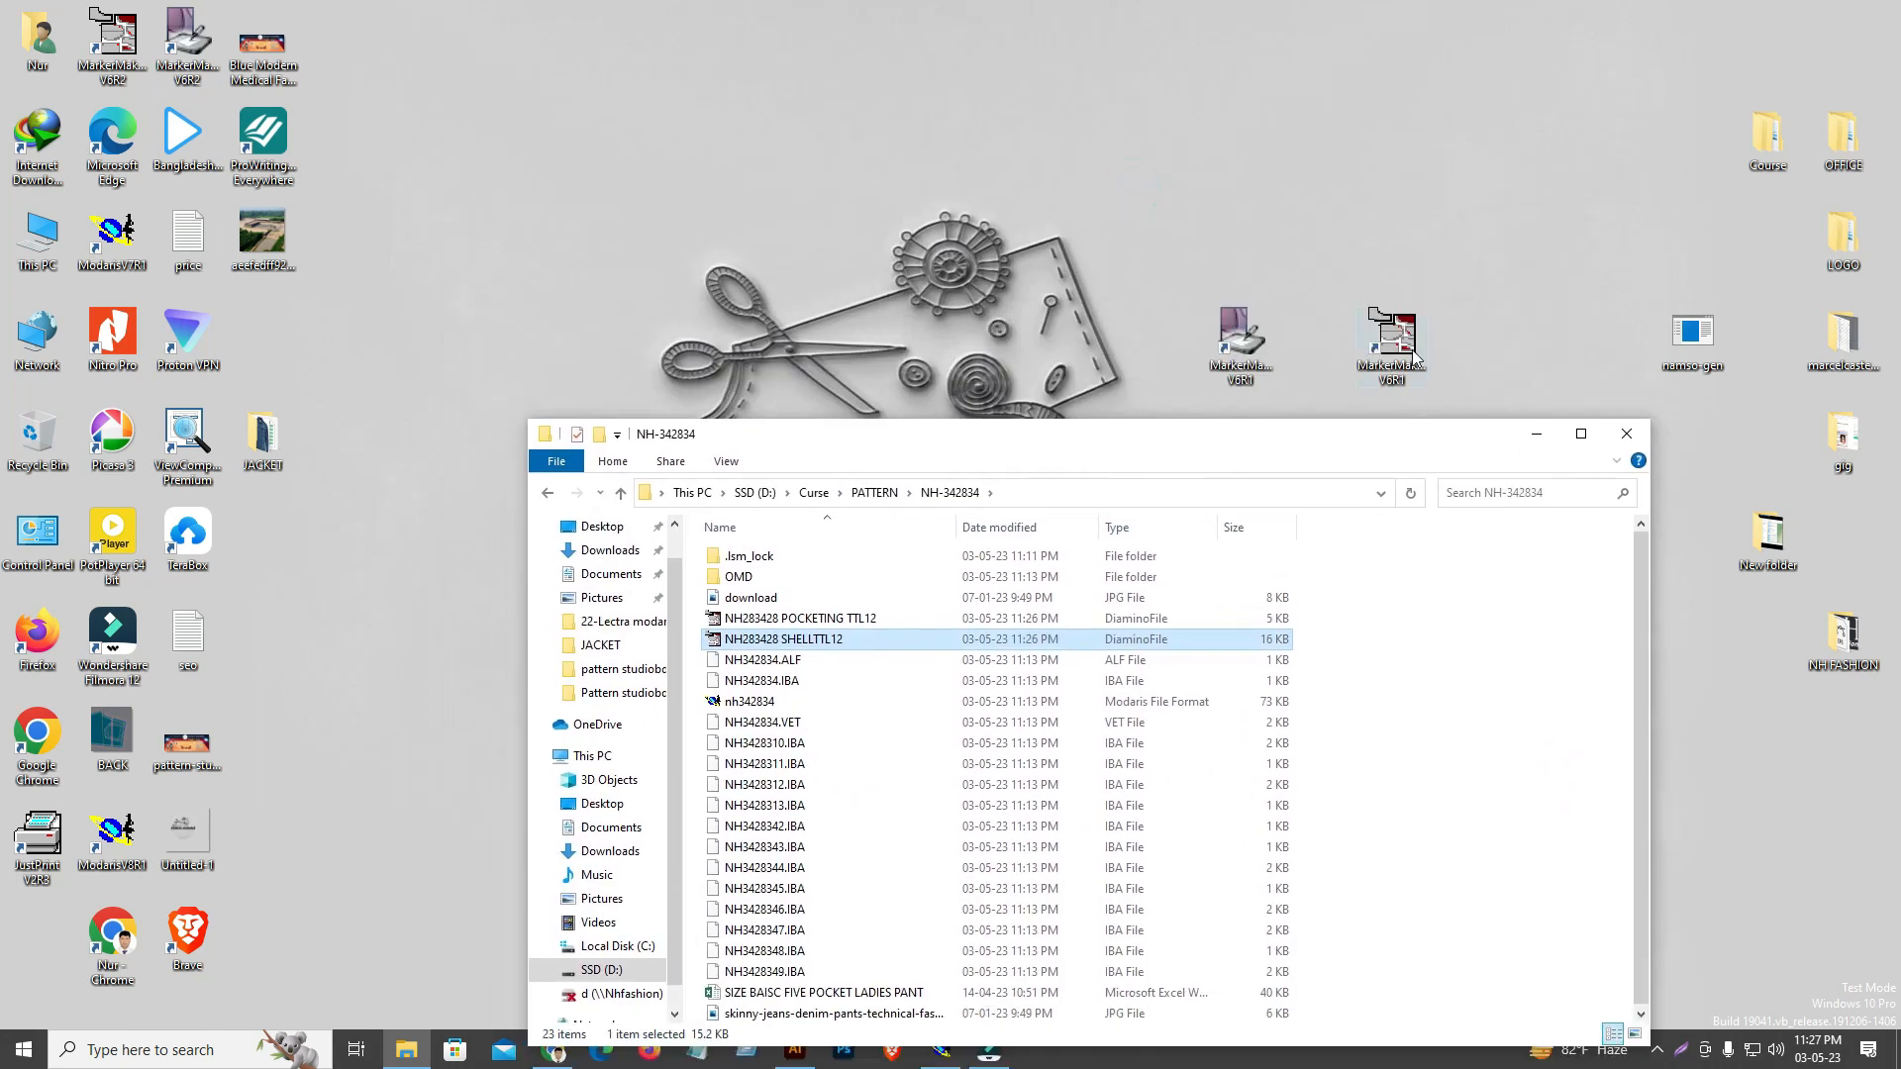
pyautogui.click(794, 653)
pyautogui.click(800, 621)
pyautogui.click(1063, 450)
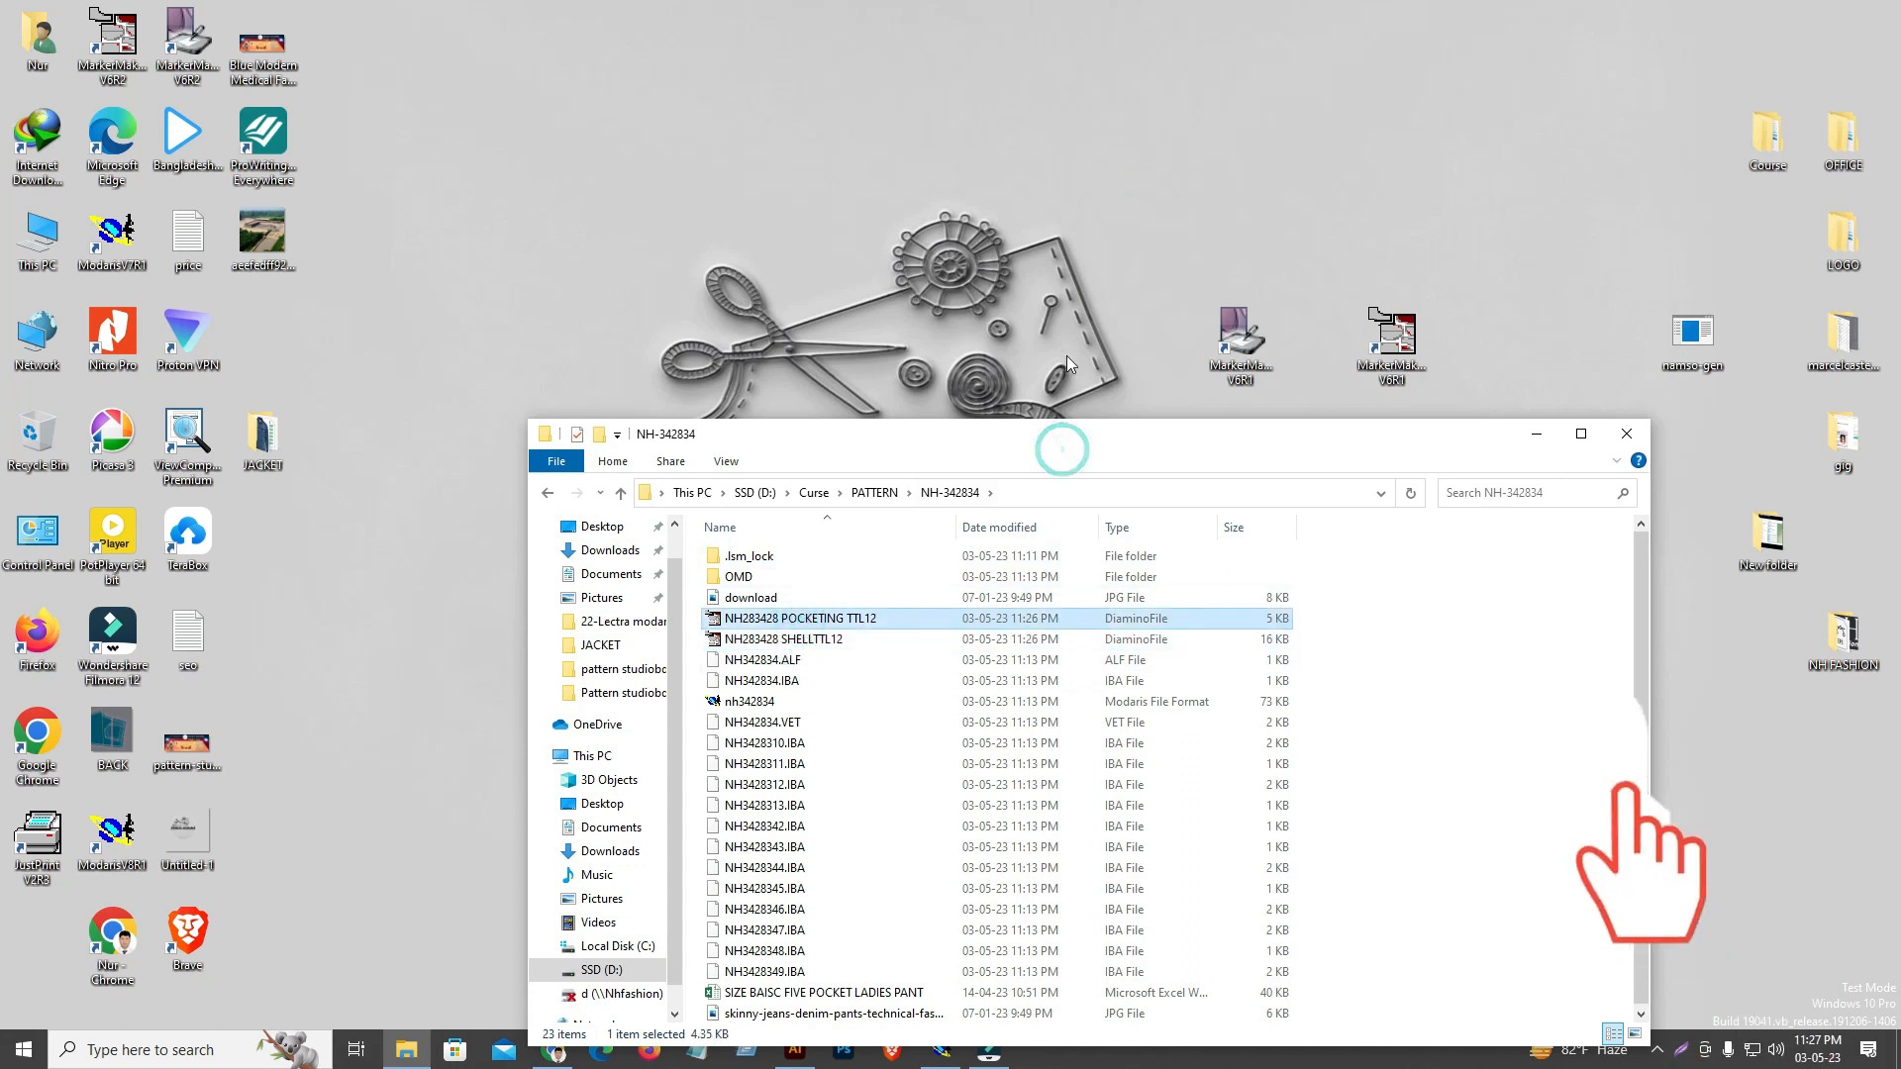
pyautogui.click(1096, 450)
pyautogui.moveTo(920, 450); pyautogui.dragTo(810, 117)
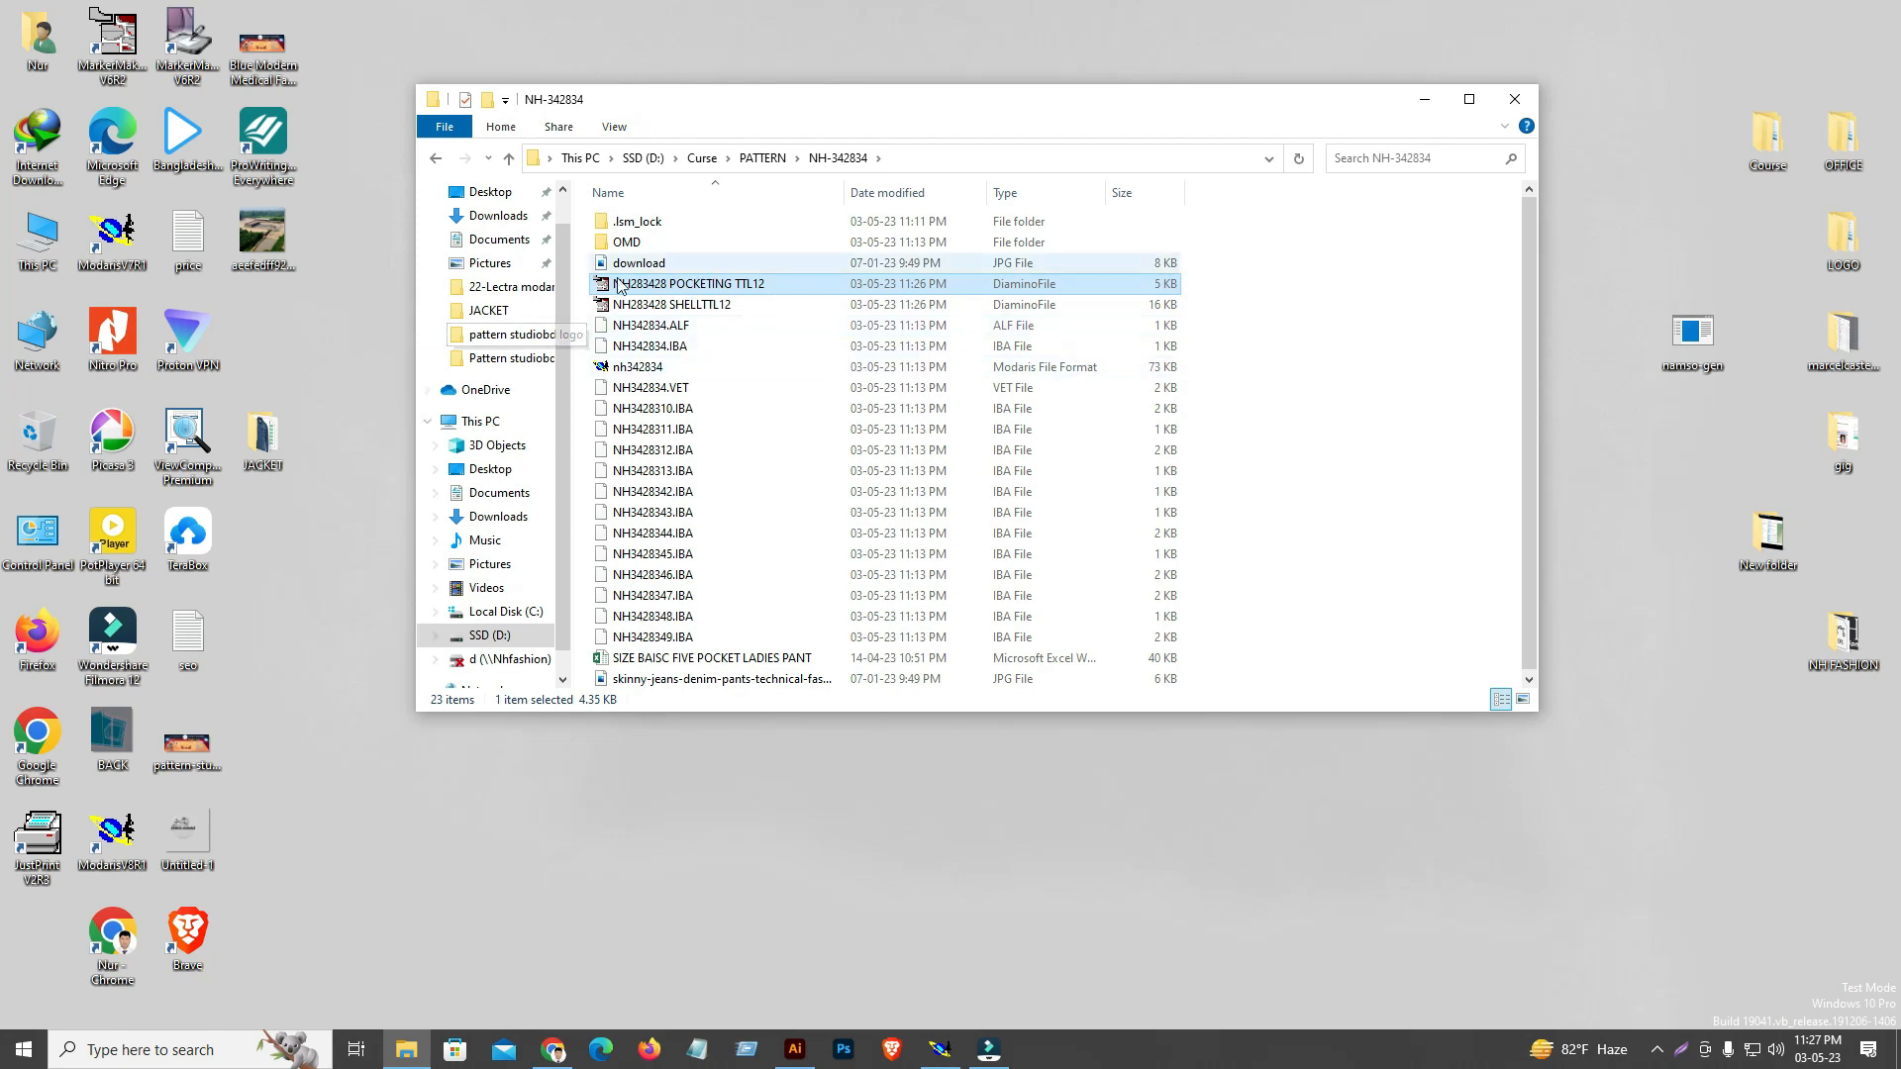
pyautogui.click(1517, 99)
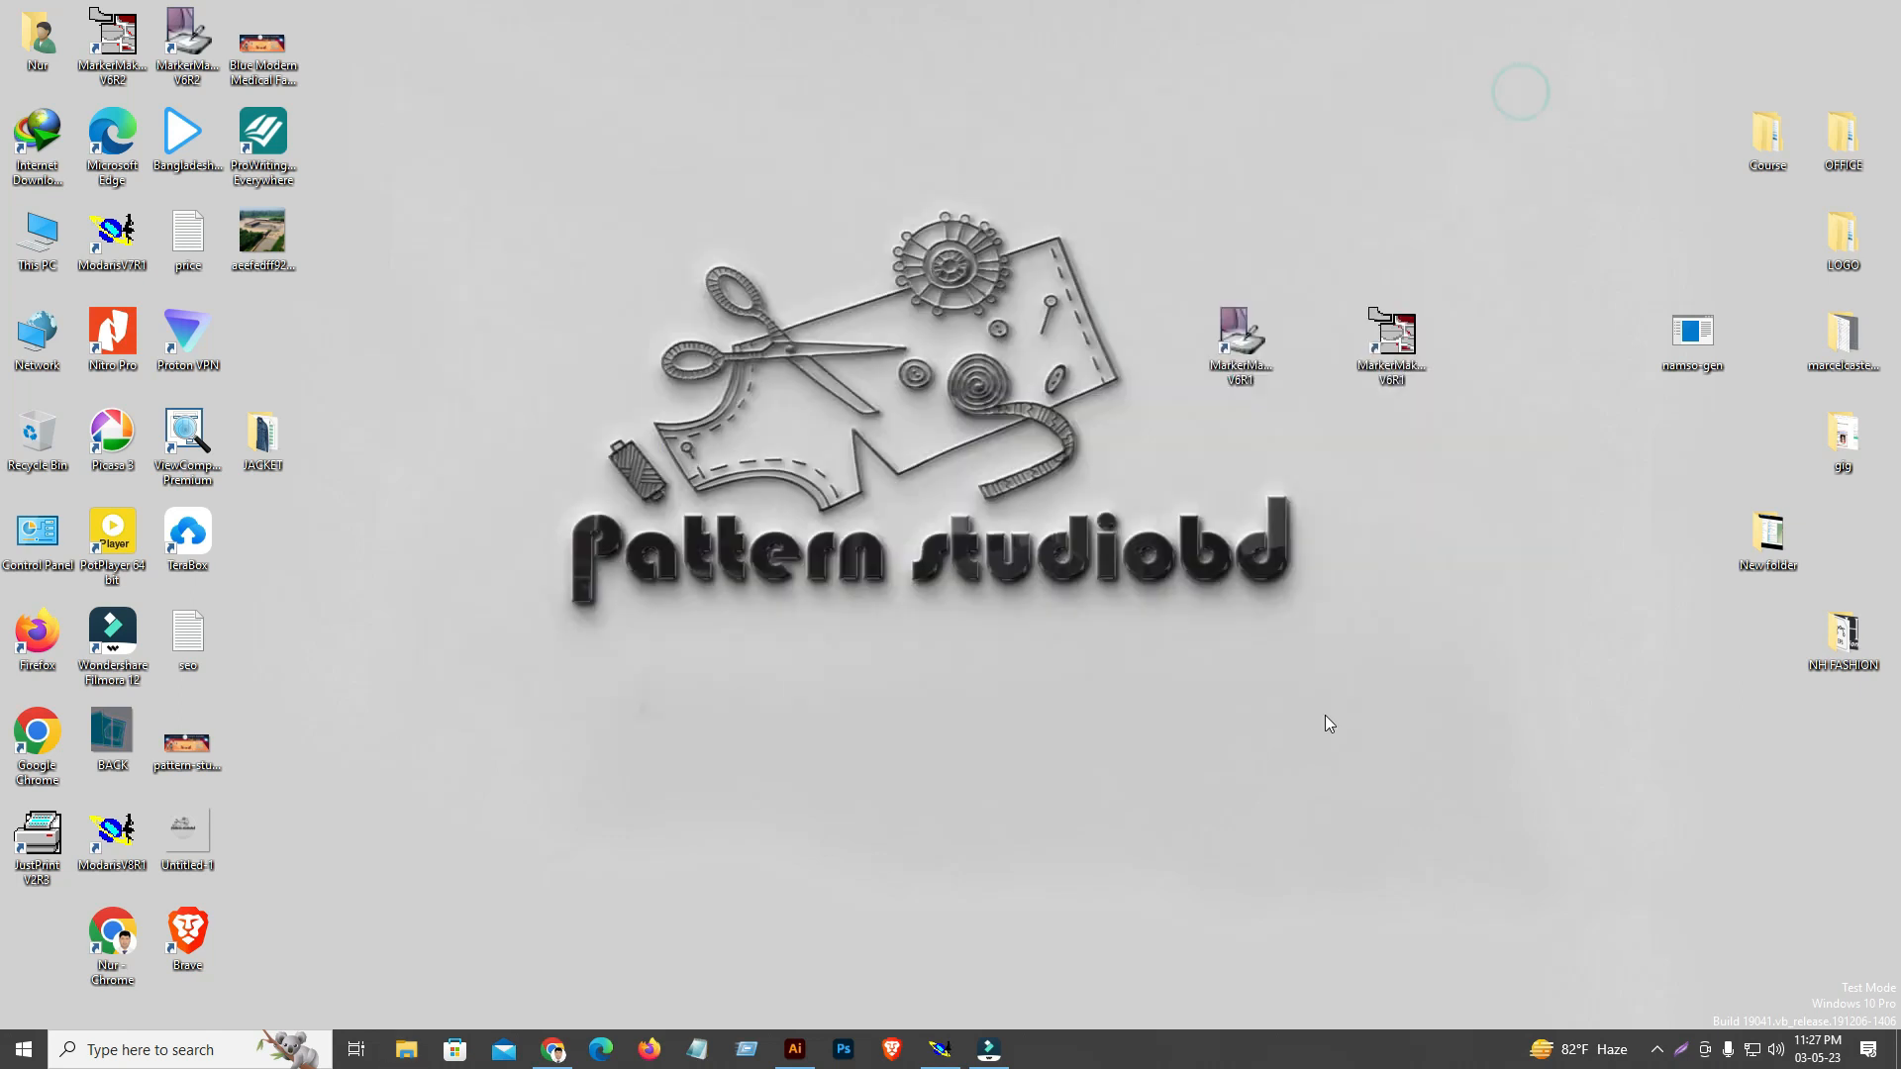